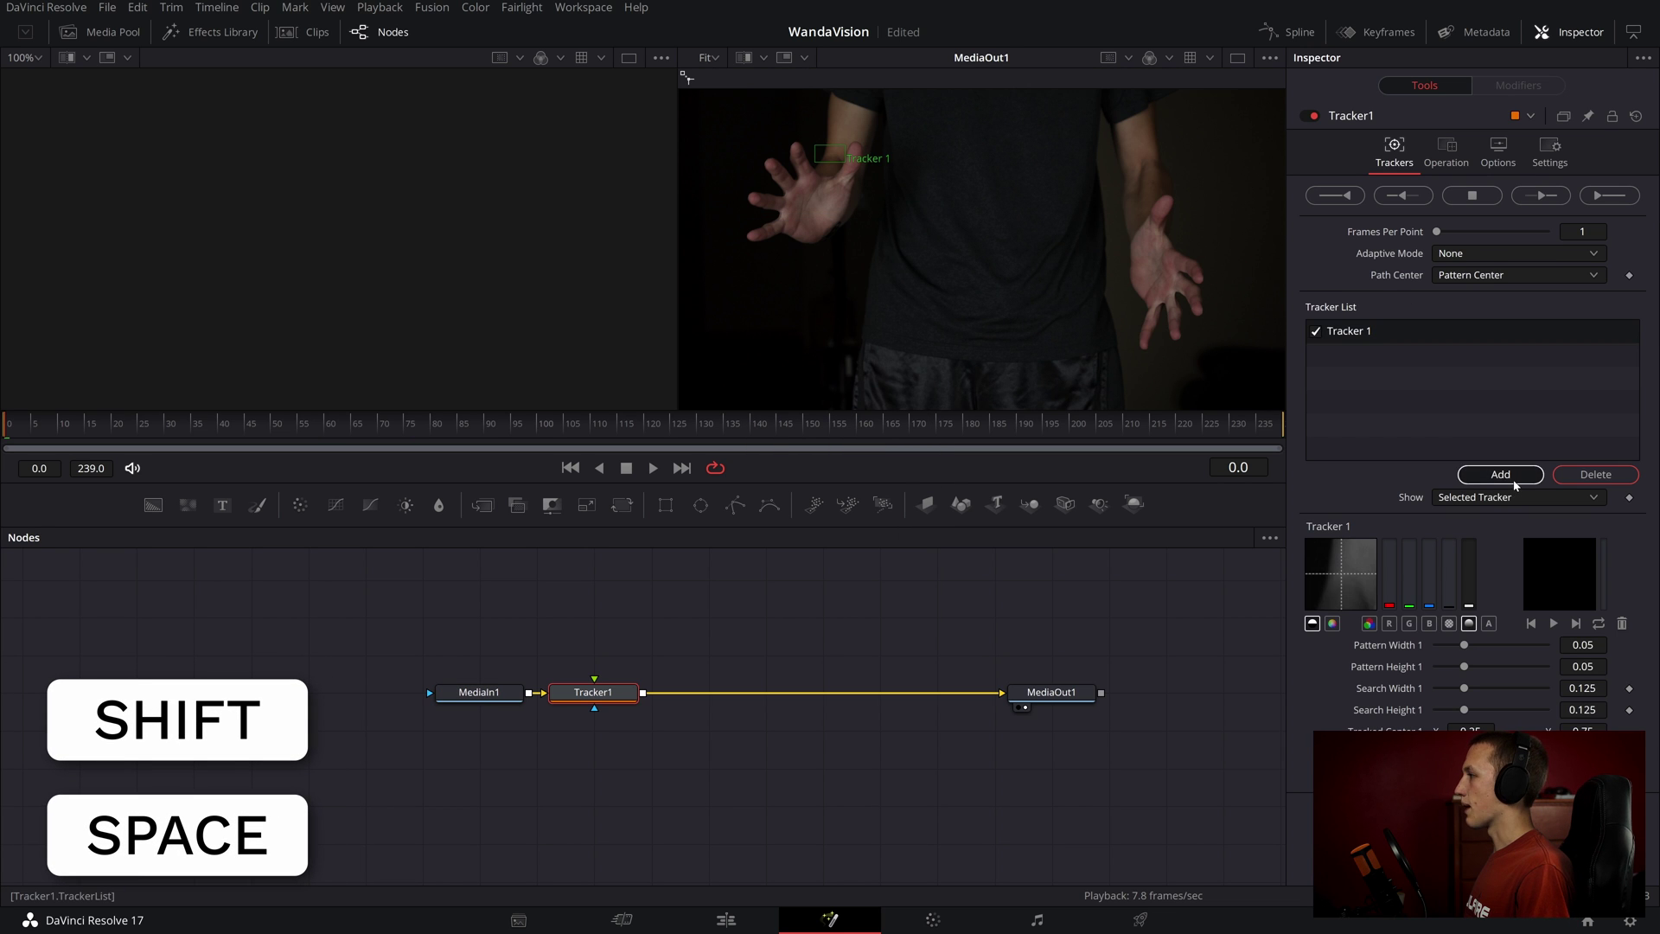
- Add two more tracker points to Tracker1 and place all three on the hand at the picture's left side
click(1511, 475)
click(1510, 475)
drag(1119, 144, 830, 195)
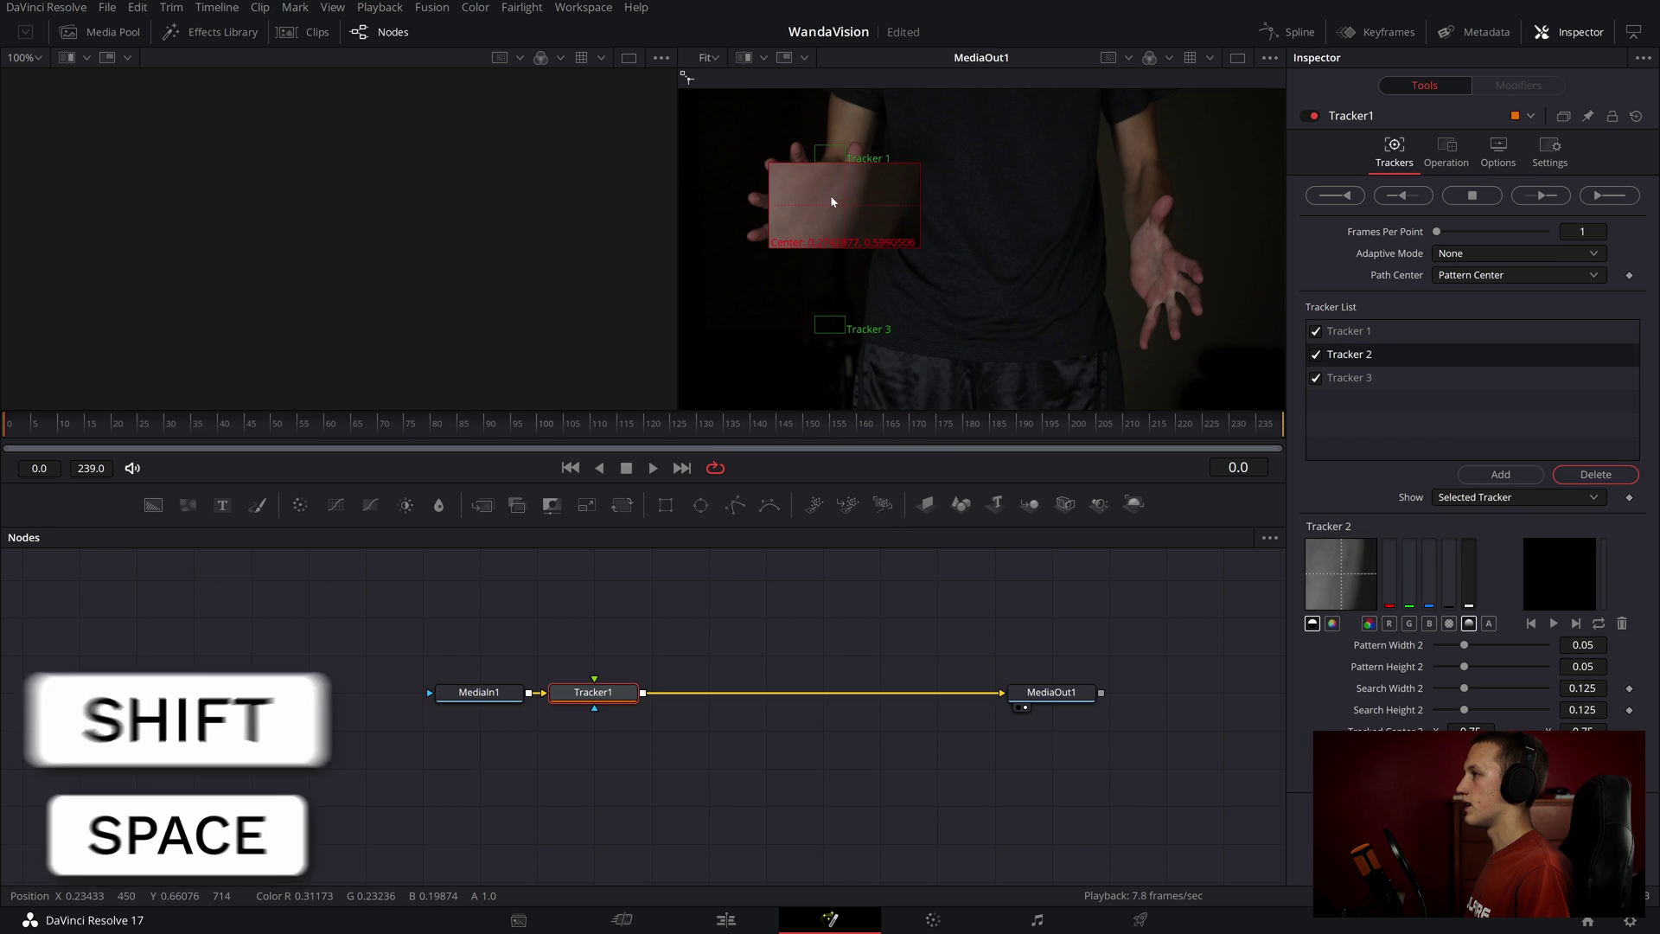
drag(815, 322, 764, 221)
drag(843, 167, 824, 192)
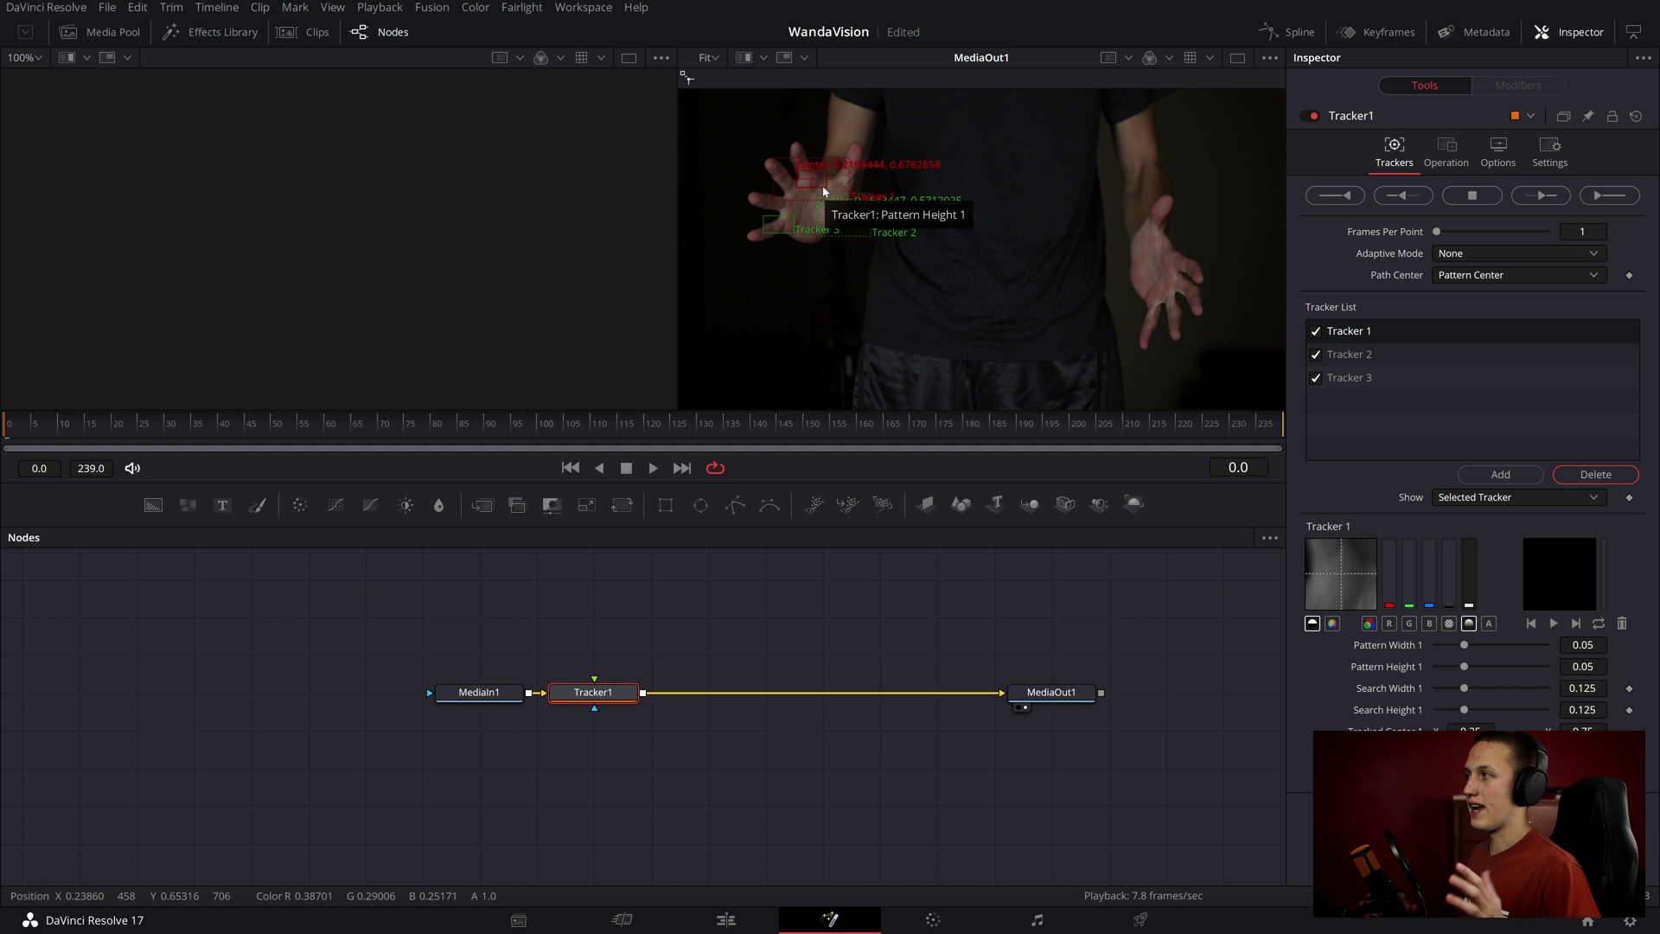
- Track Tracker1's three points through the clip using the Best match adaptive mode, and check the motion paths along the timeline
click(1471, 252)
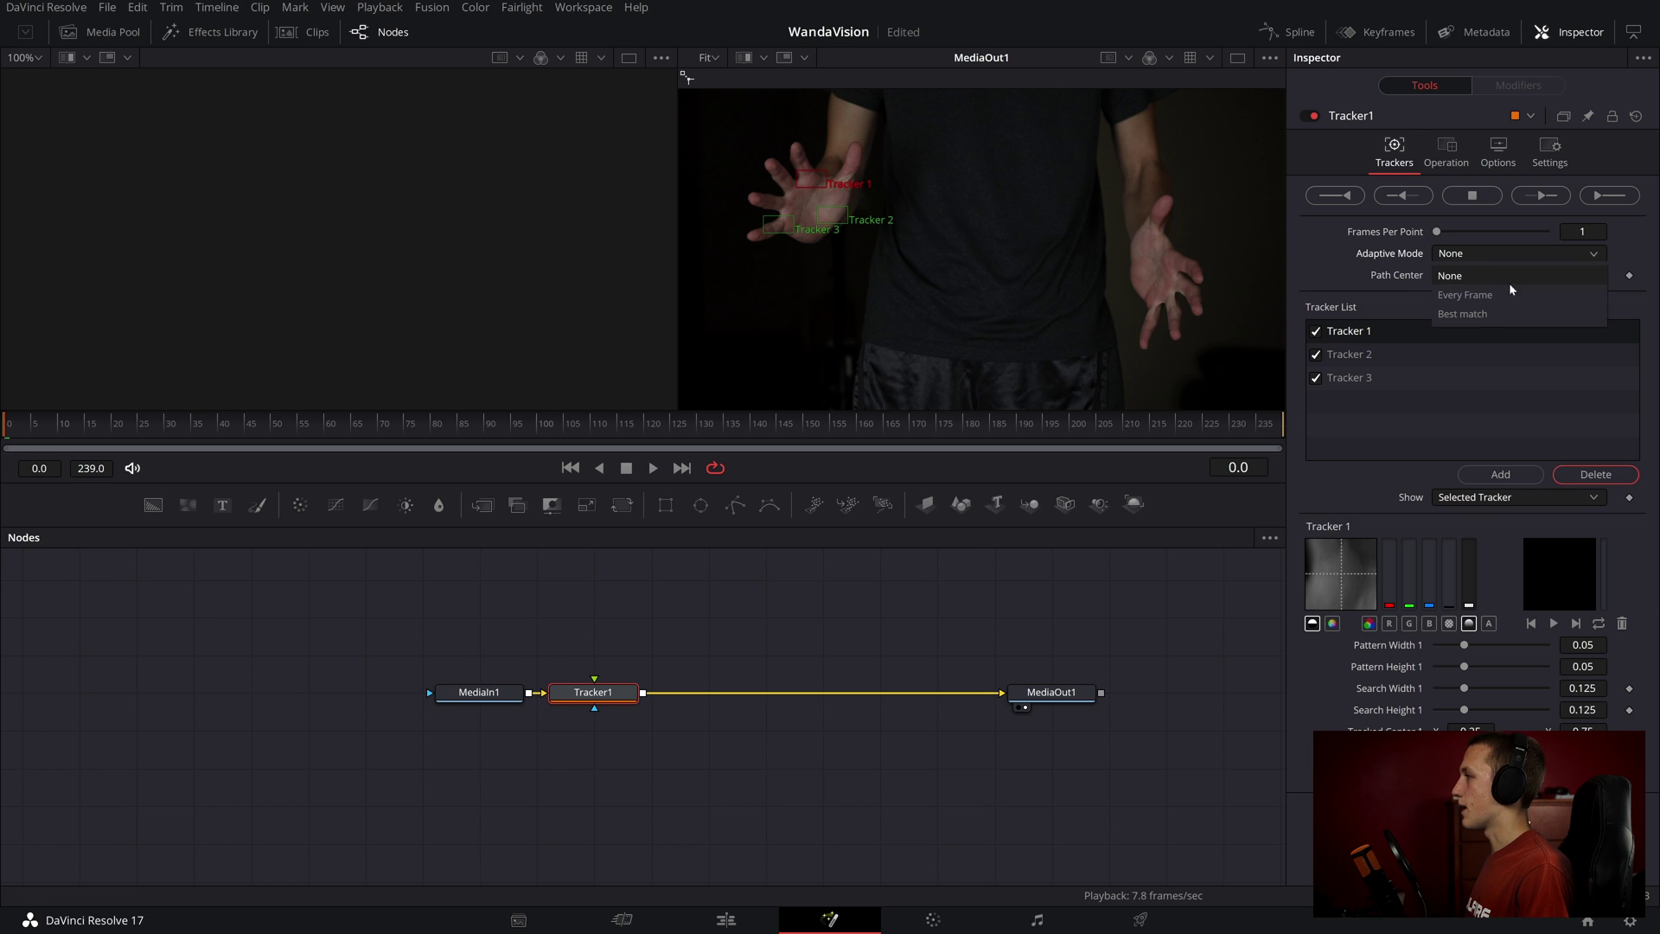
click(1470, 313)
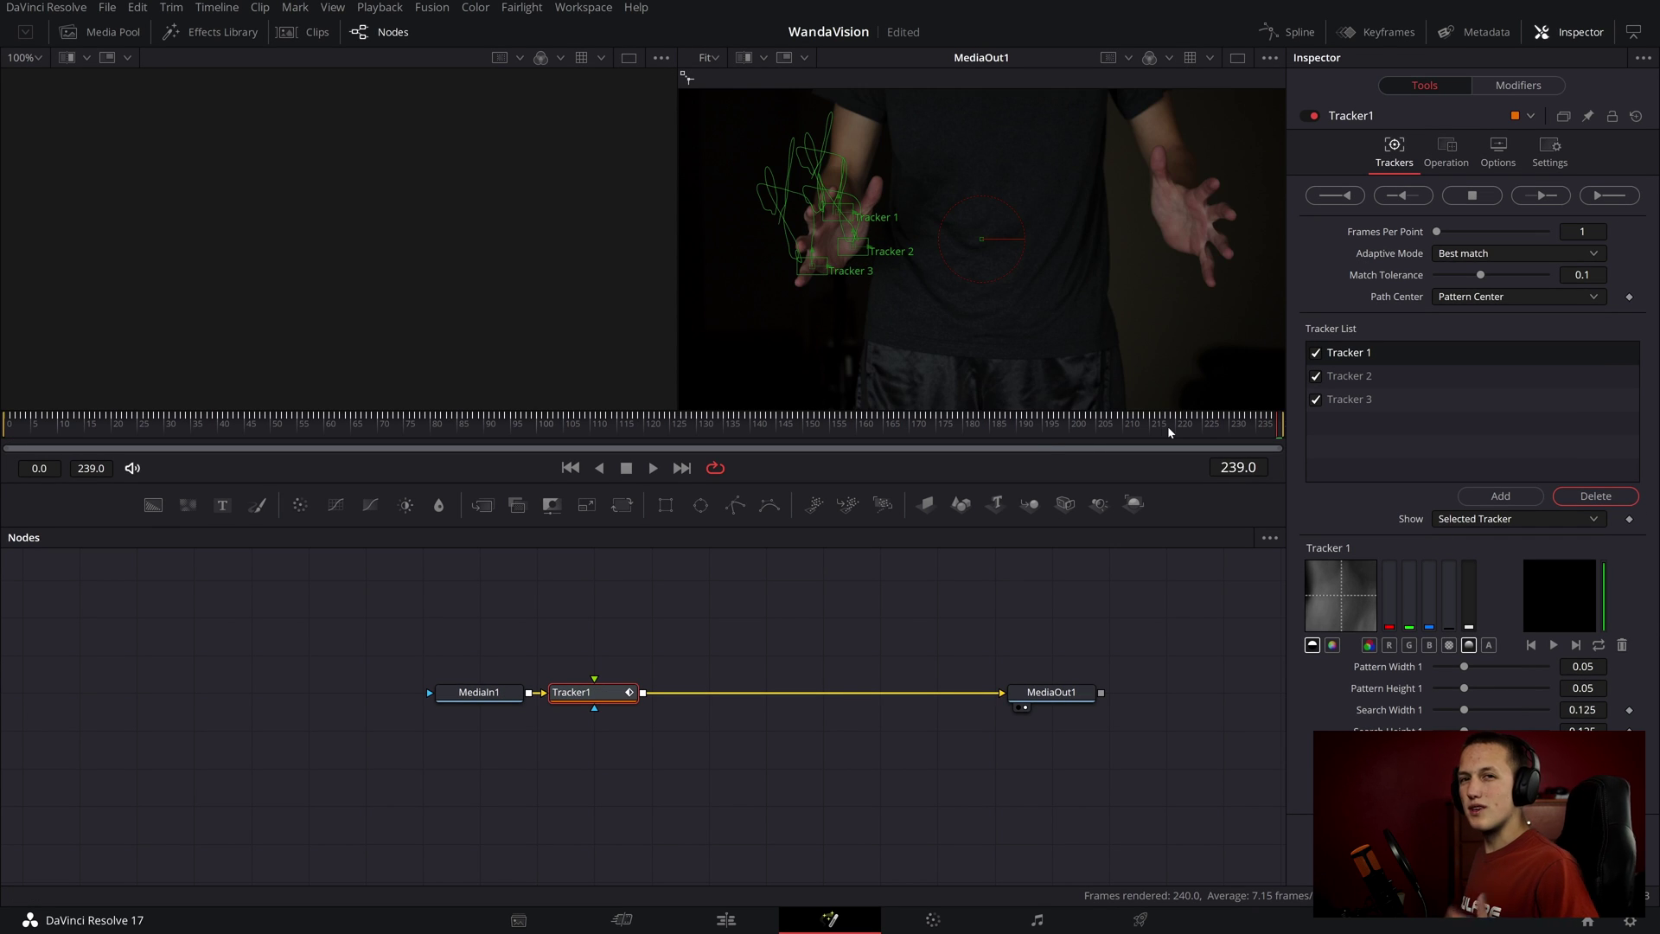
drag(1167, 425, 642, 406)
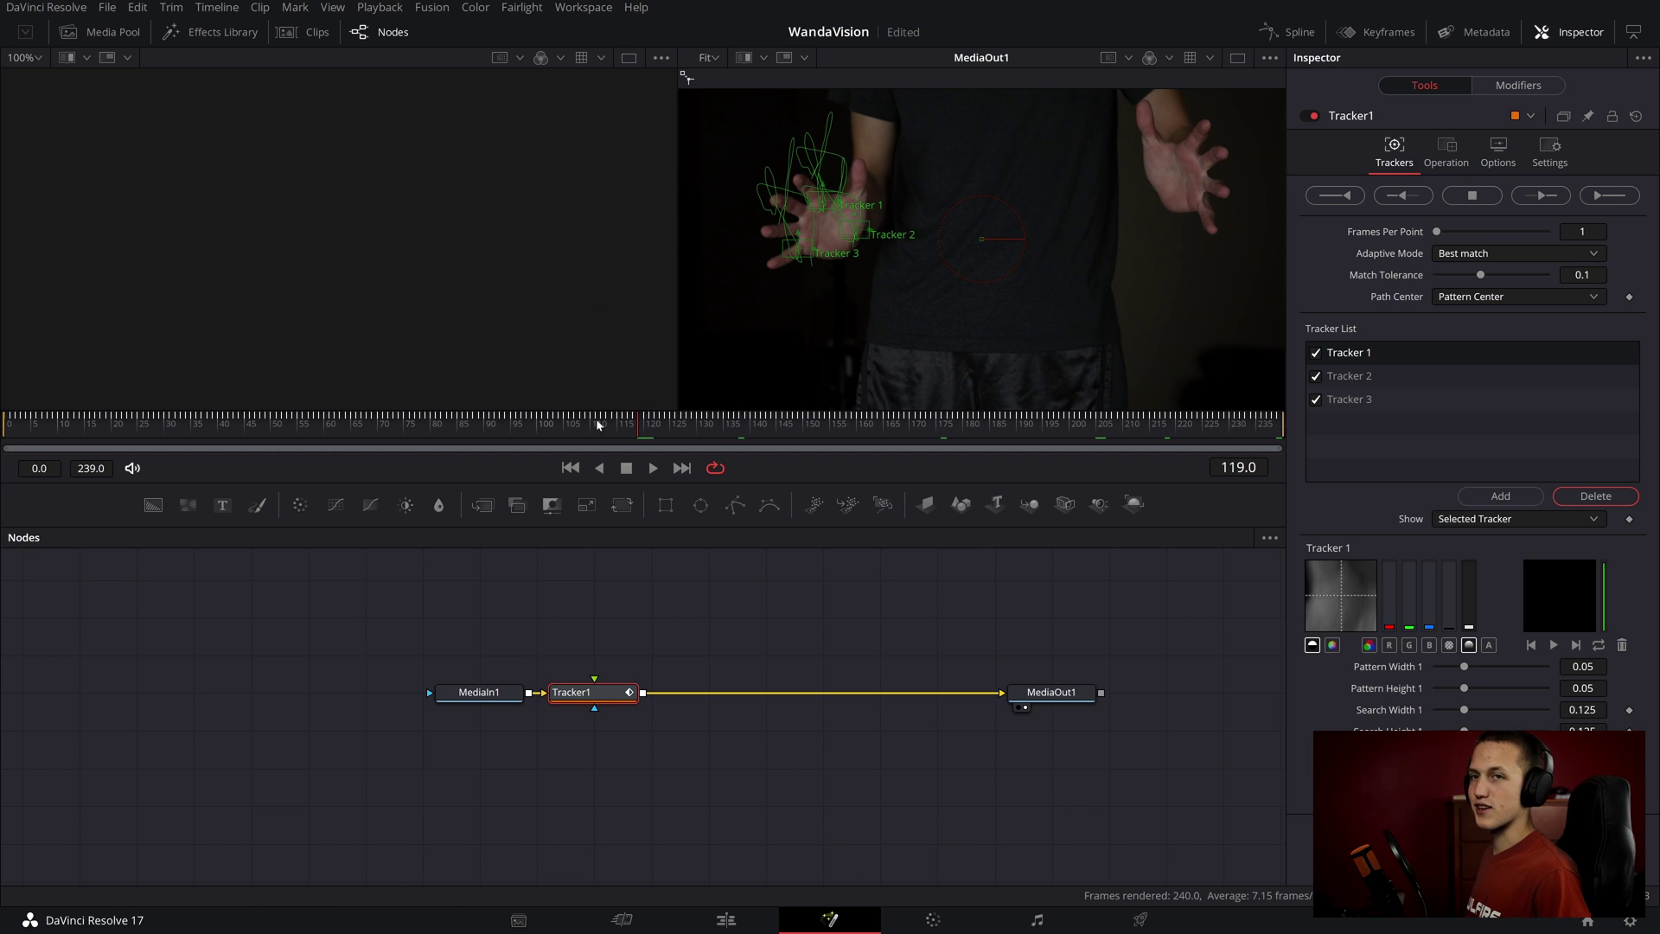
drag(612, 425, 369, 428)
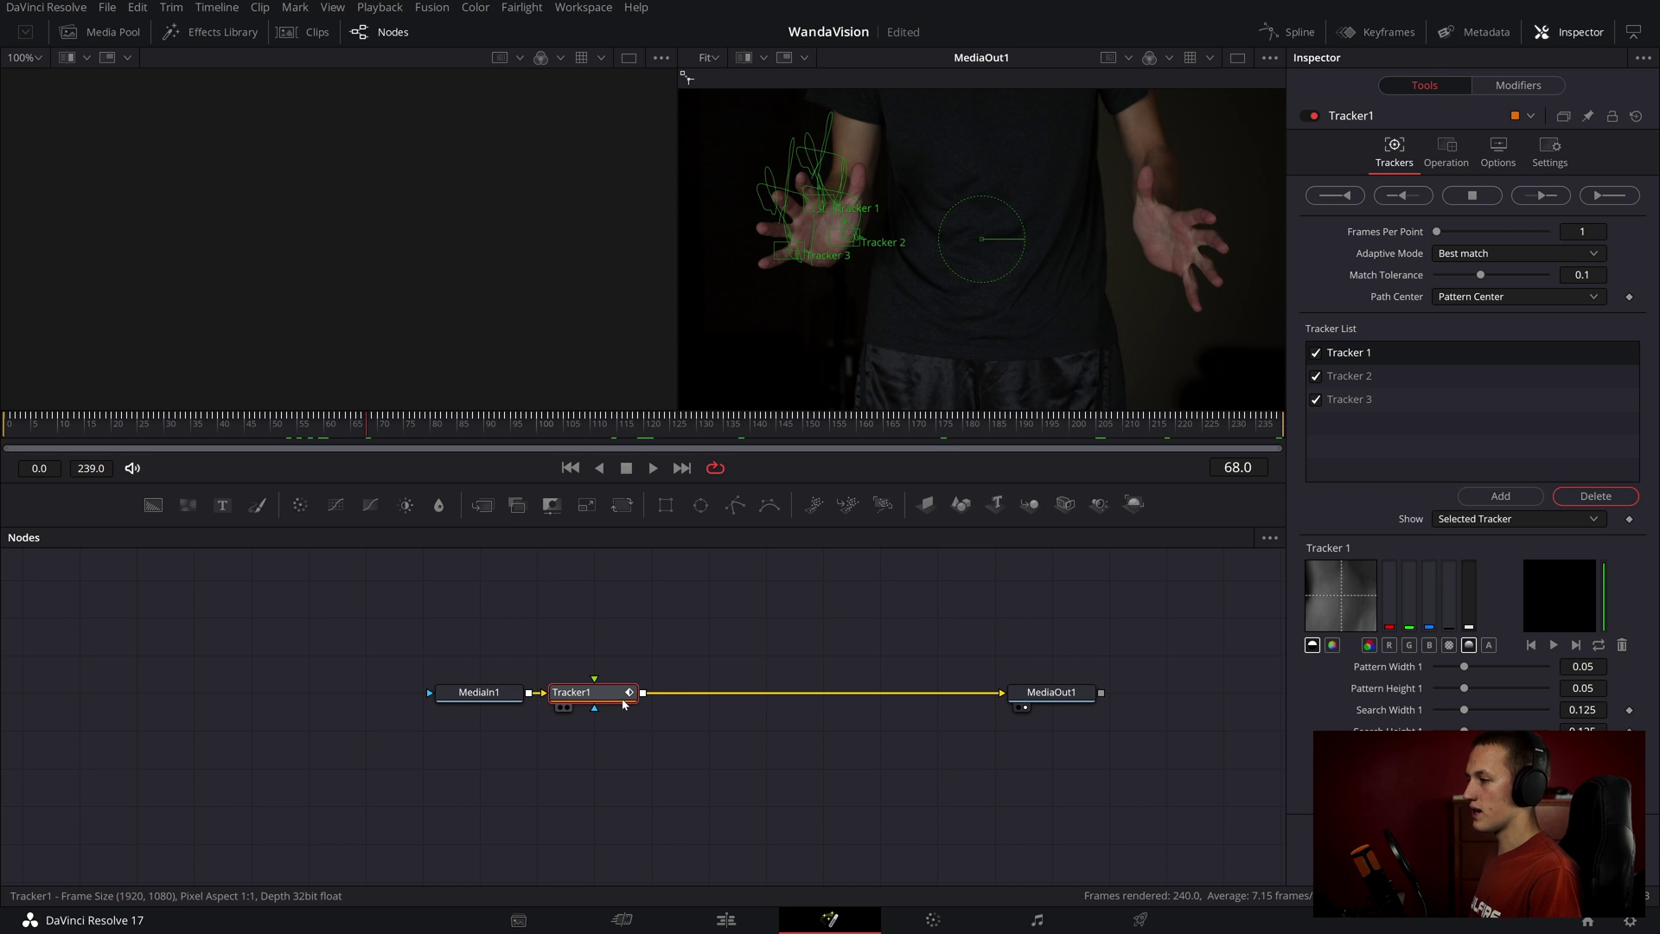
- Add a second Tracker node directly after Tracker1
key(shift+space)
text(track)
key(Return)
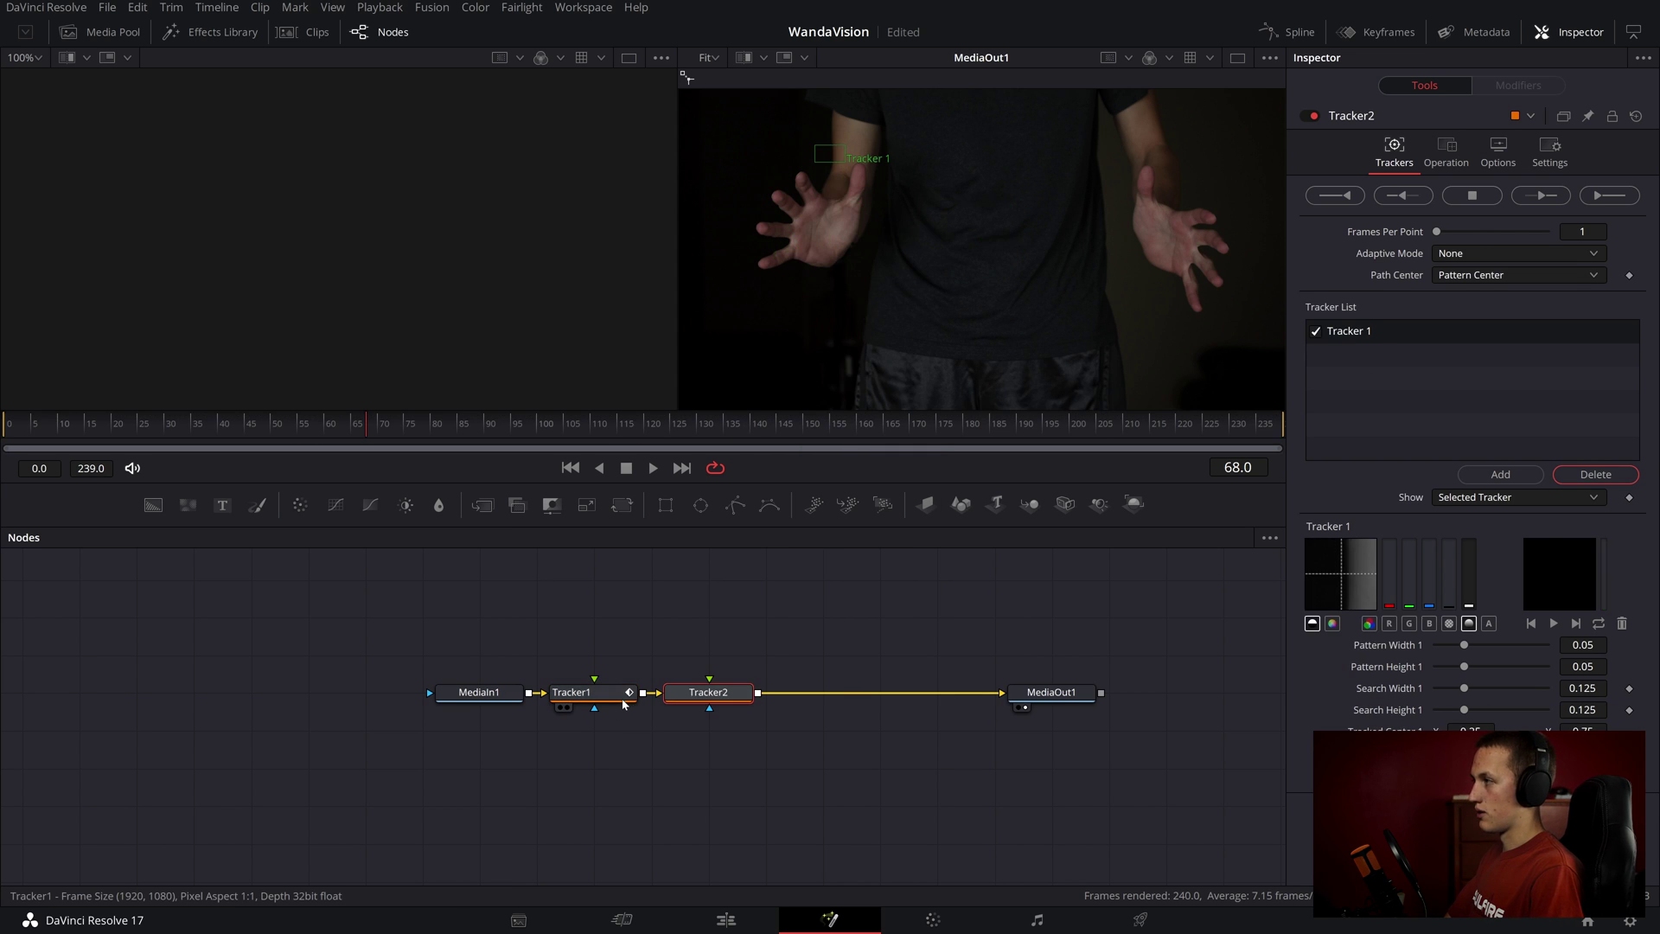
click(623, 702)
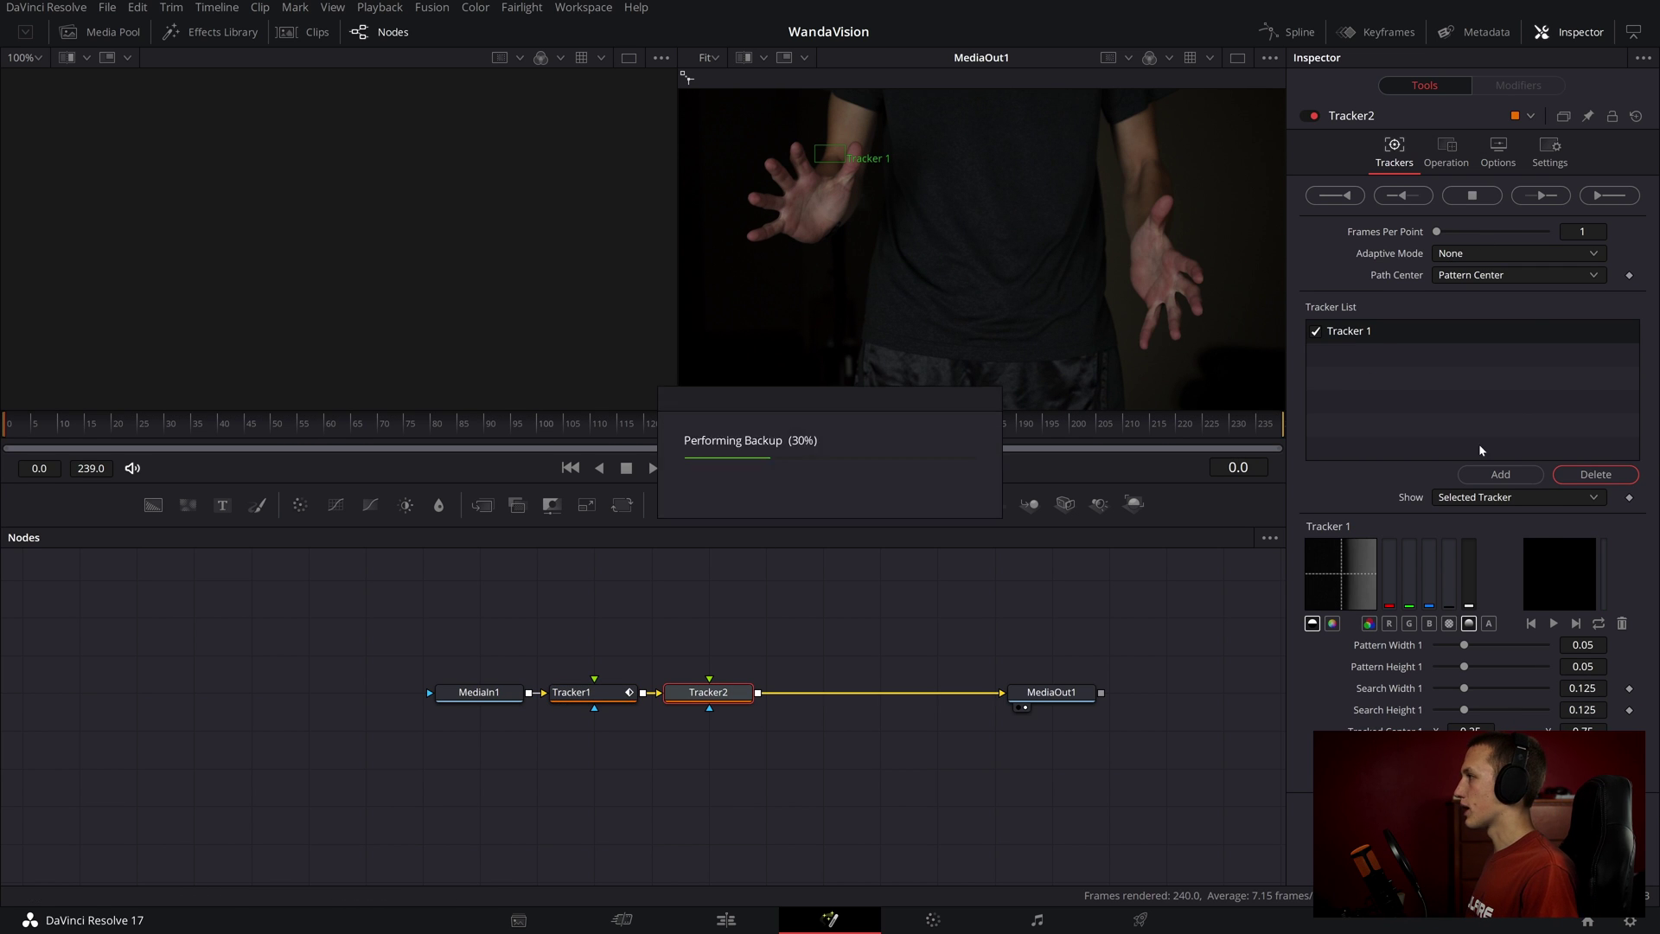
- Track the other hand forward through the clip in Tracker2, using three tracker points and the Best match adaptive mode
click(1501, 473)
click(1500, 474)
drag(830, 156, 1148, 232)
mouse_move(1117, 143)
mouse_down()
mouse_move(1176, 240)
mouse_move(1157, 268)
mouse_up()
click(1610, 195)
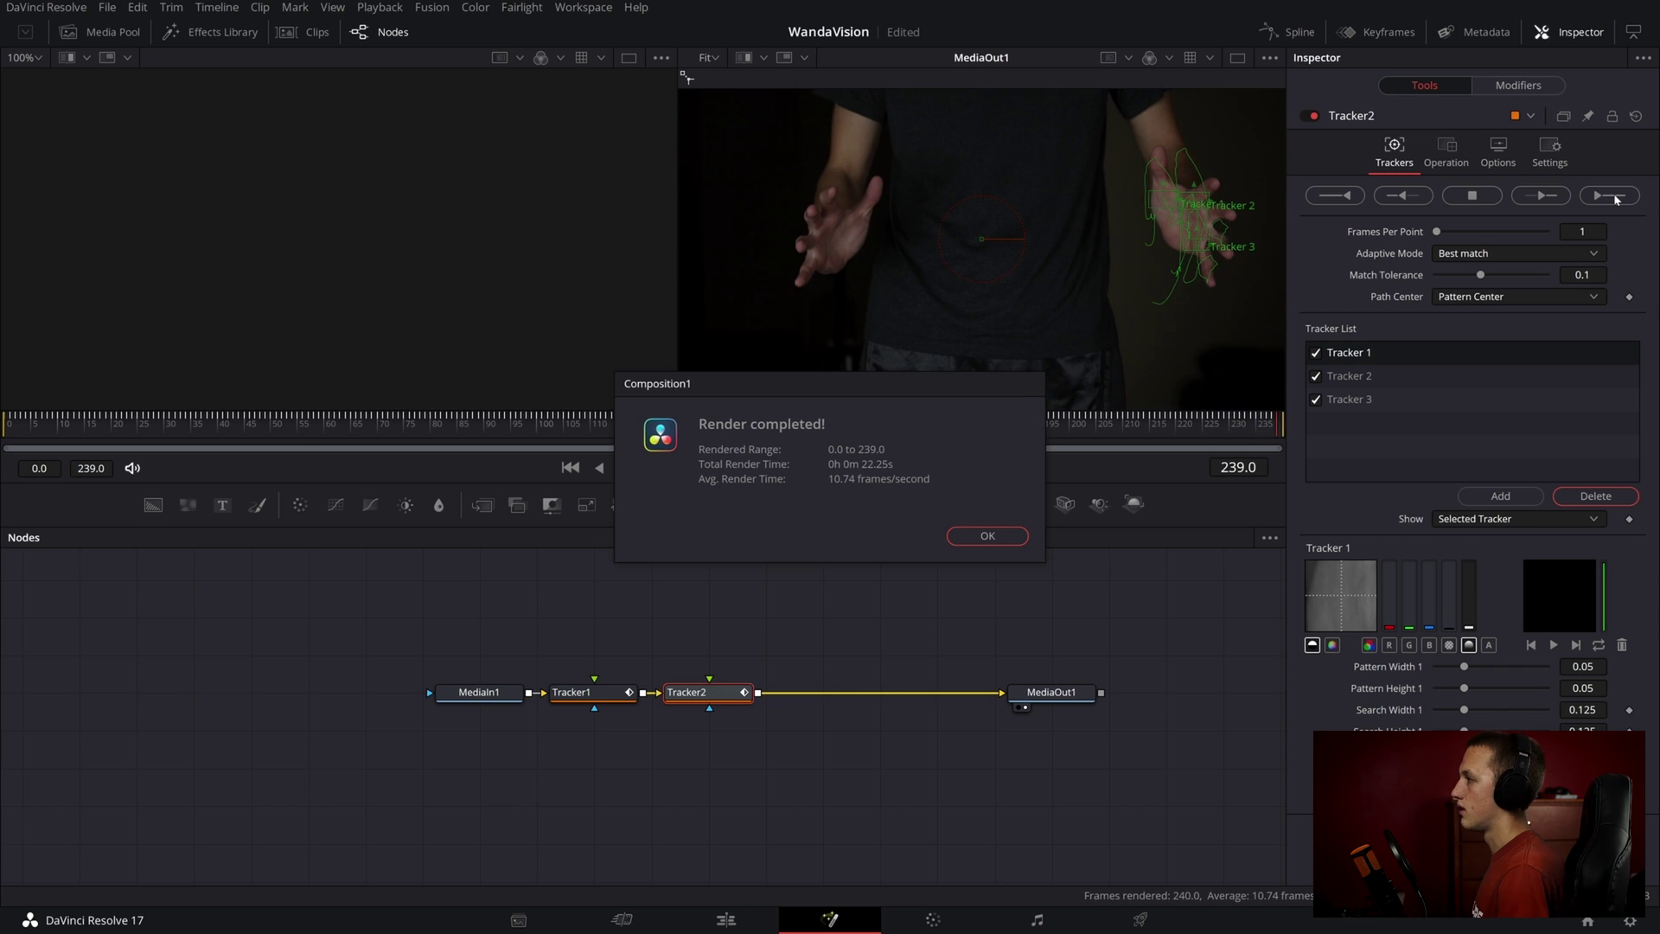
click(987, 535)
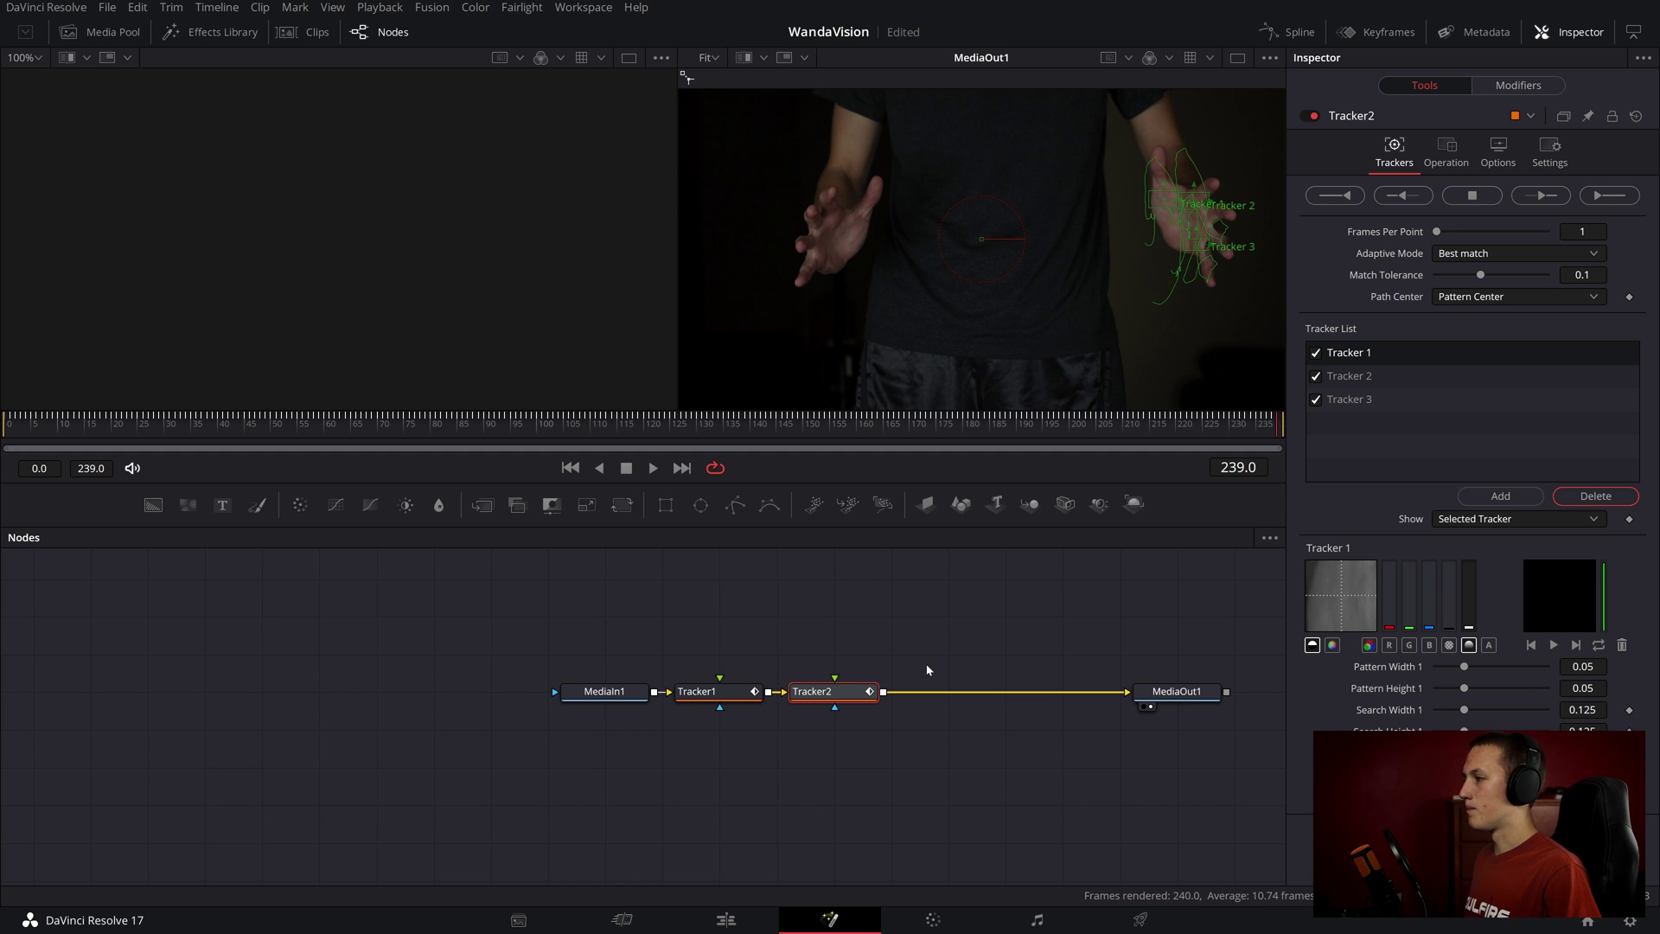
- Add a third Tracker node after Tracker2, with one tracker point on each palm at the last frame
key(shift+space)
text(trac)
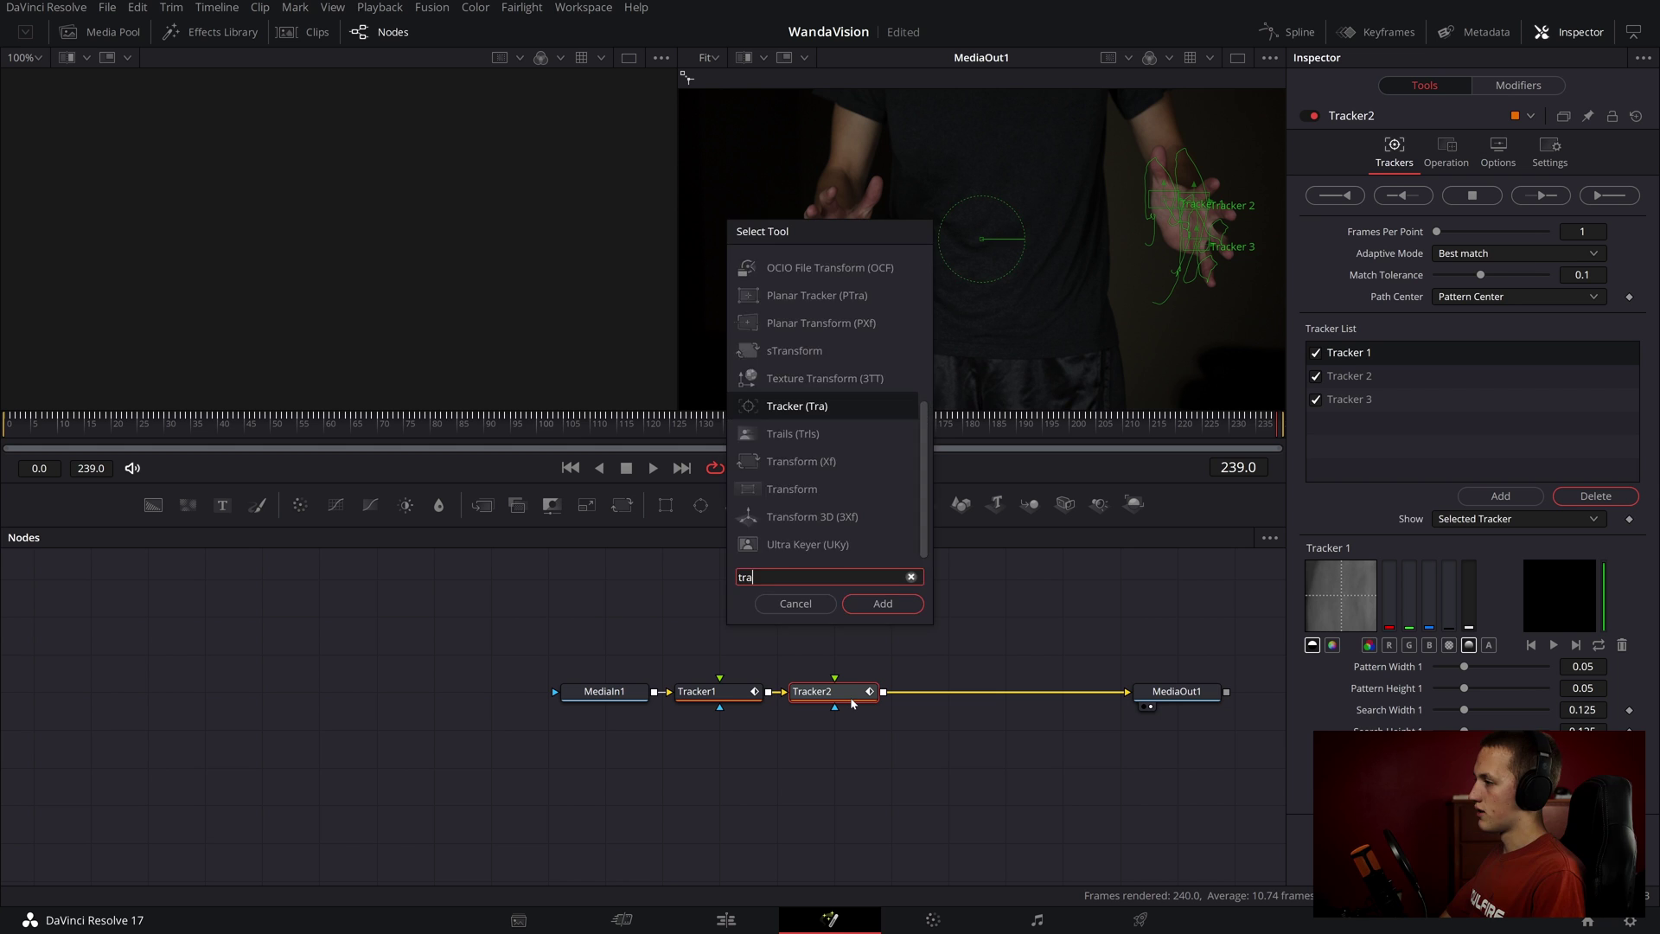
key(Return)
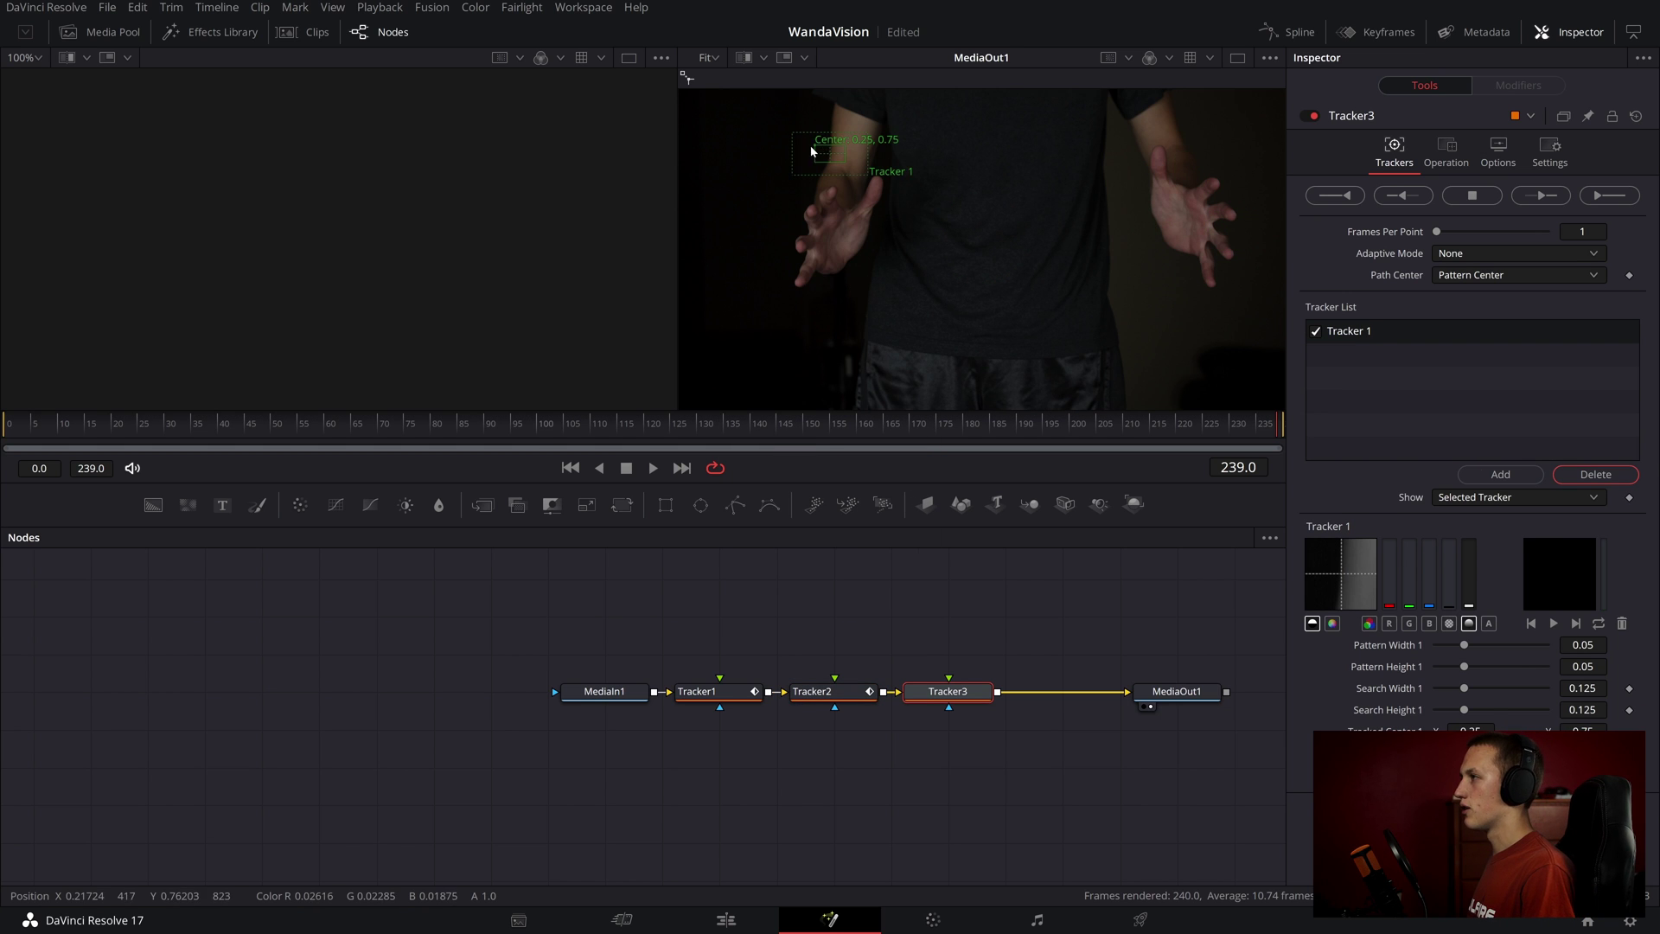
drag(826, 153, 836, 244)
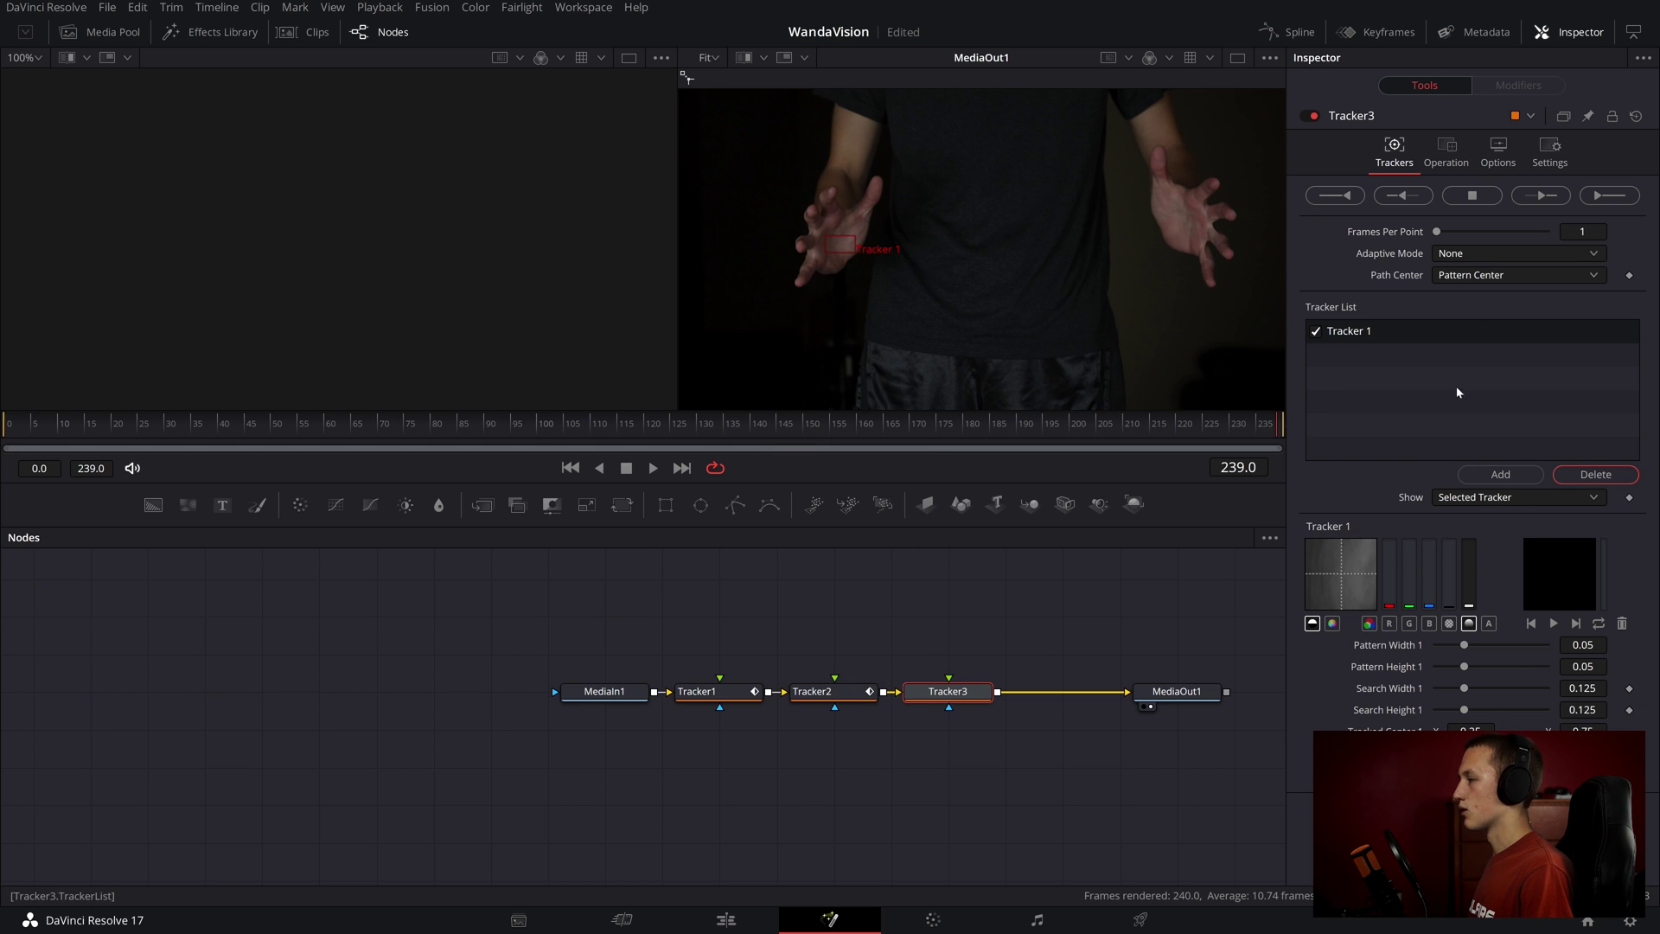
click(1509, 474)
drag(1120, 152, 1159, 211)
- Set Tracker3's adaptive mode to Best match and track both palms backward from the last frame
click(1483, 255)
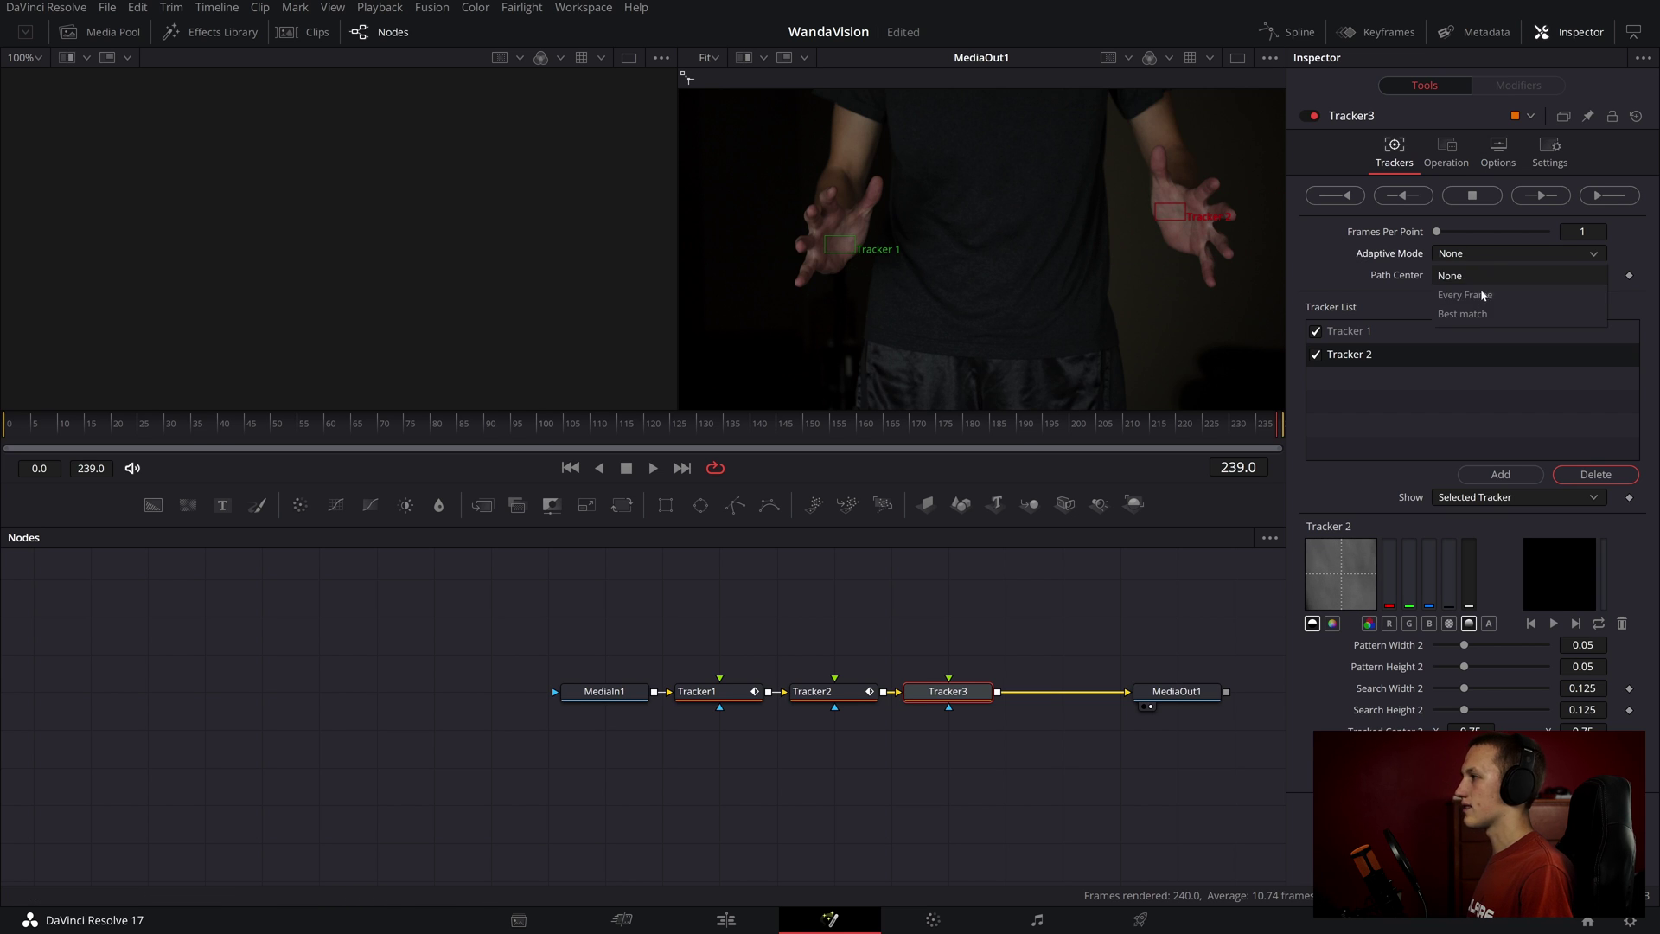
click(1474, 313)
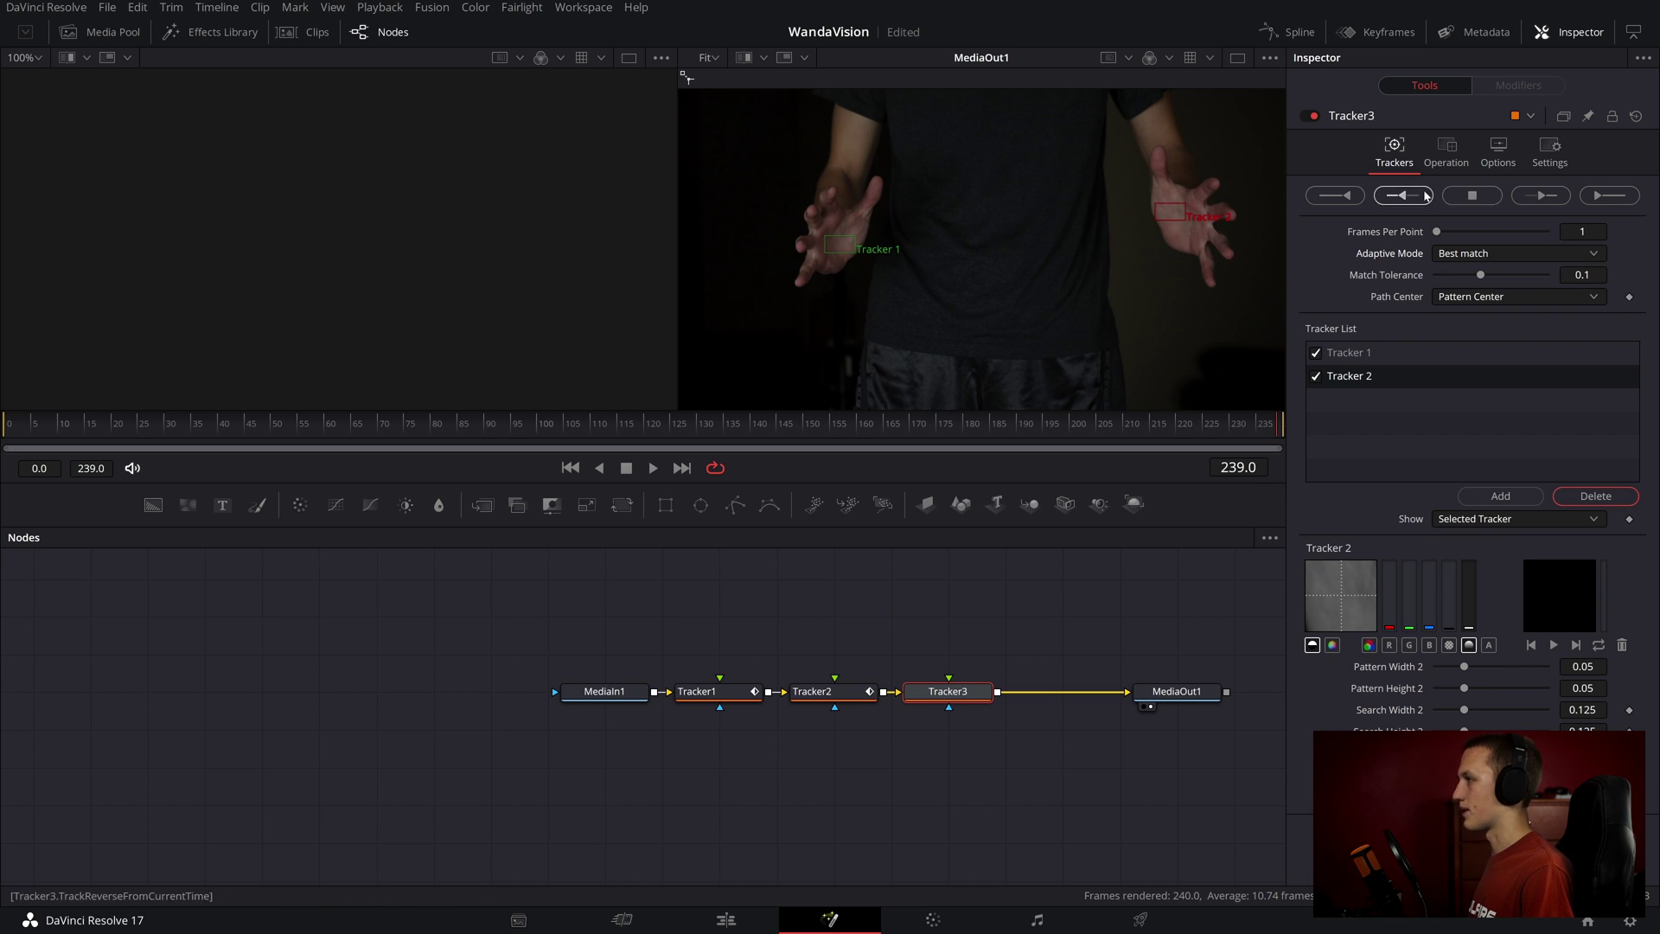
click(1336, 196)
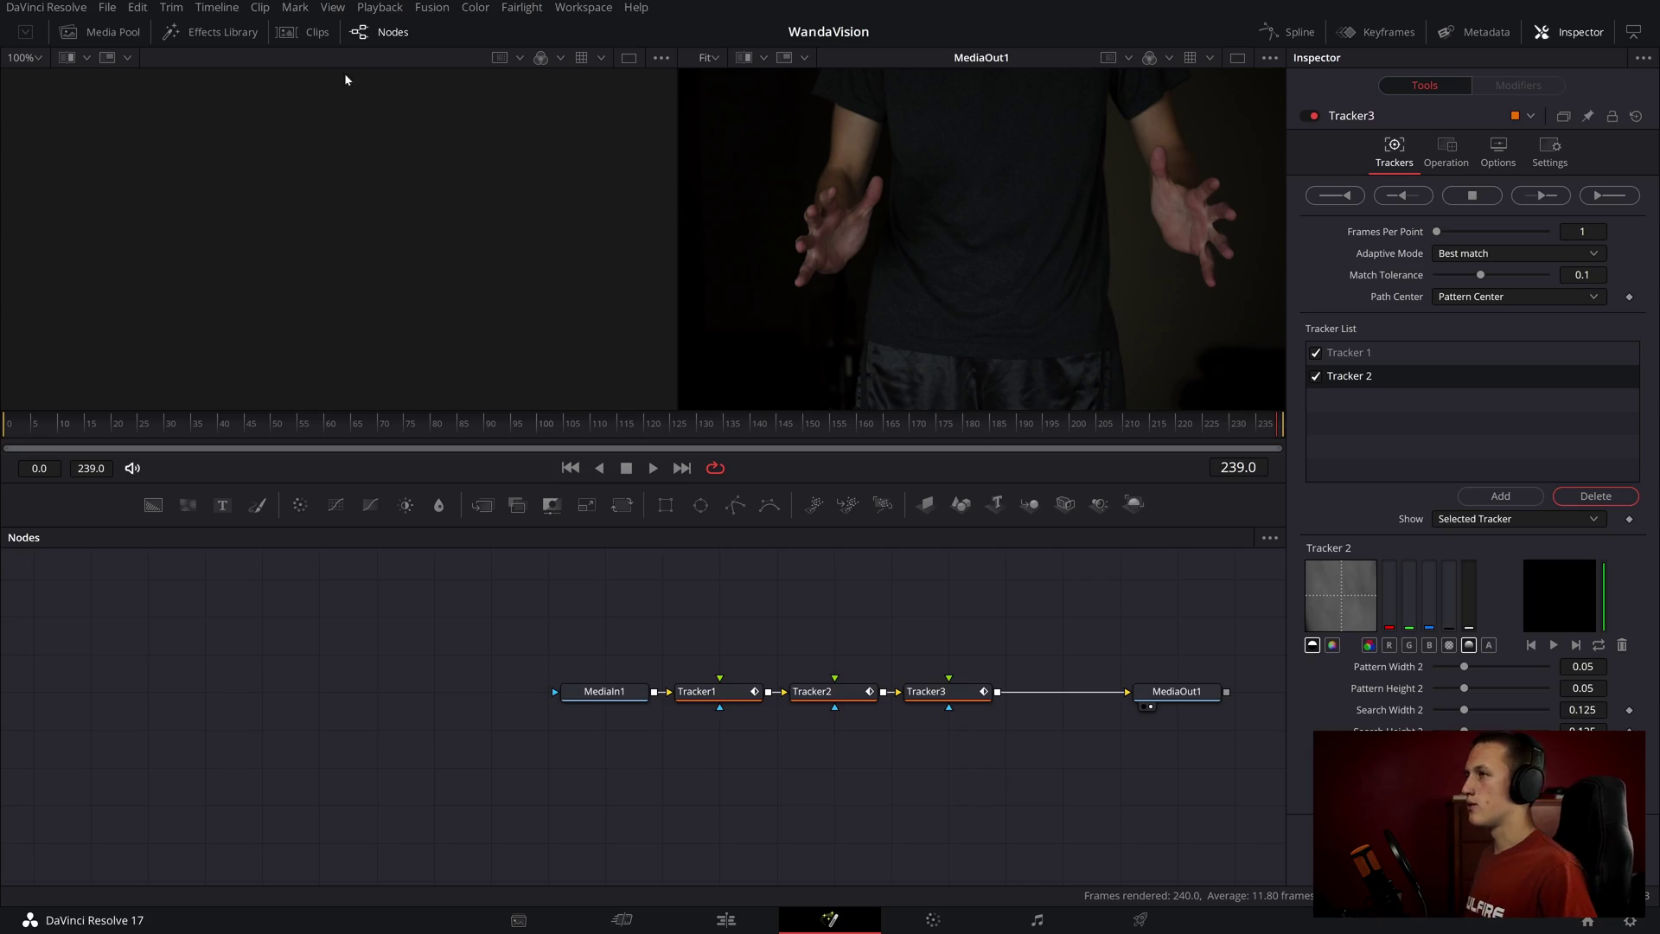
- Bring the sorcerer-fire-4-loopable and sorcerer-fire-1-loopable clips from the media pool into the node graph and enable Loop on both
click(128, 35)
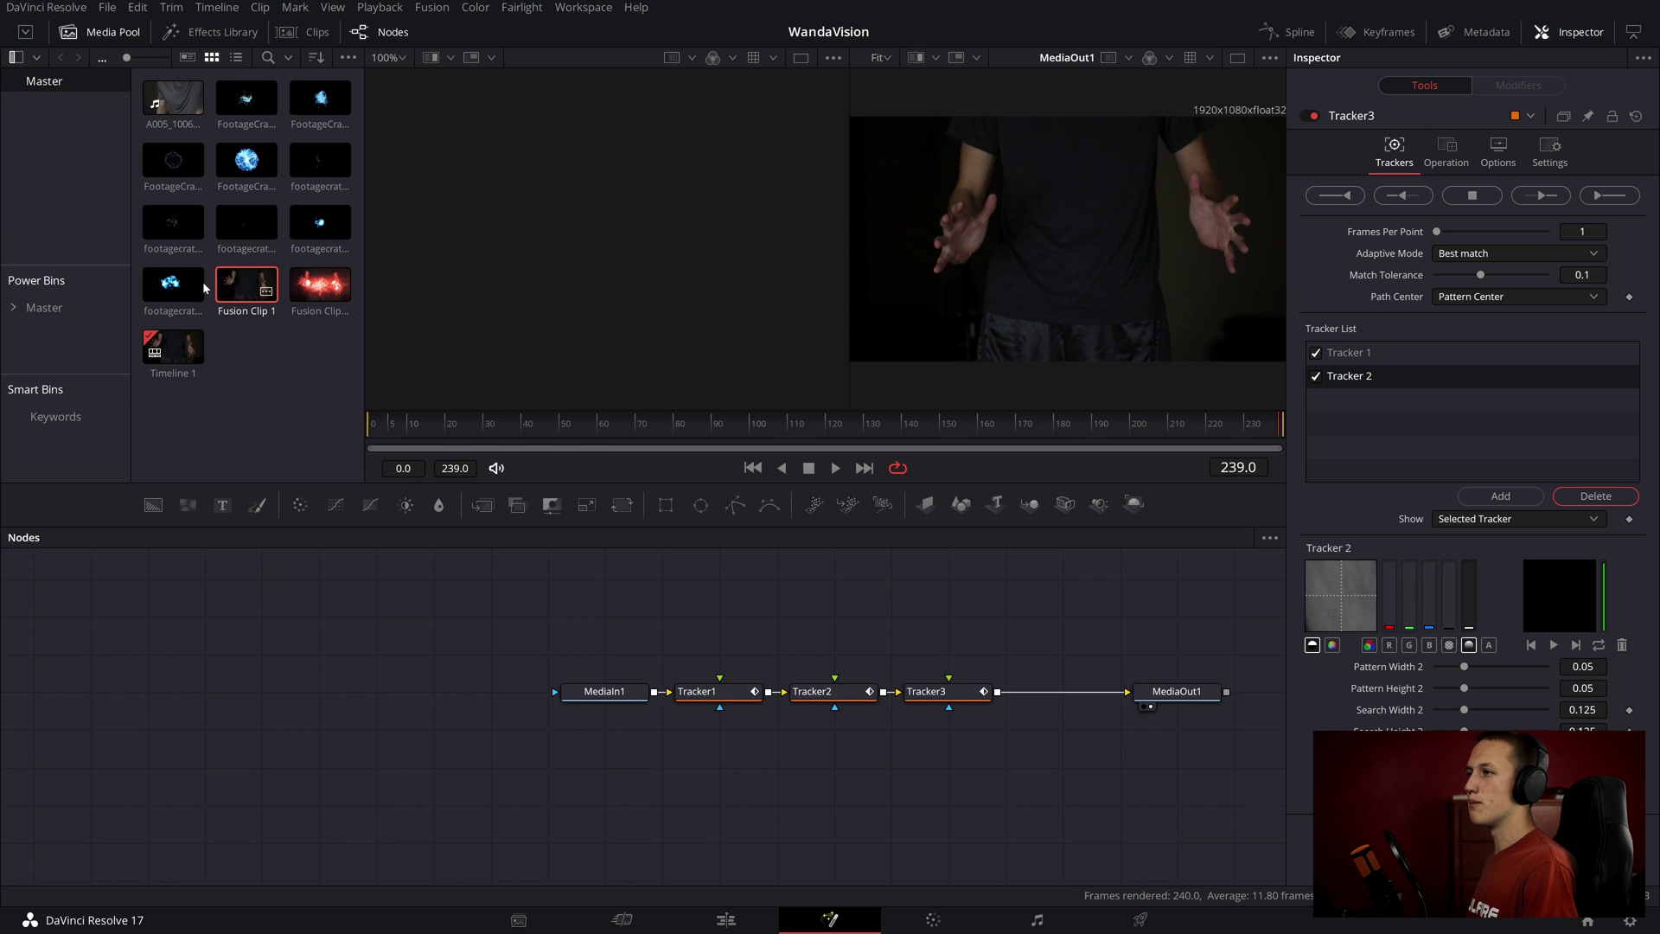
drag(186, 288, 592, 202)
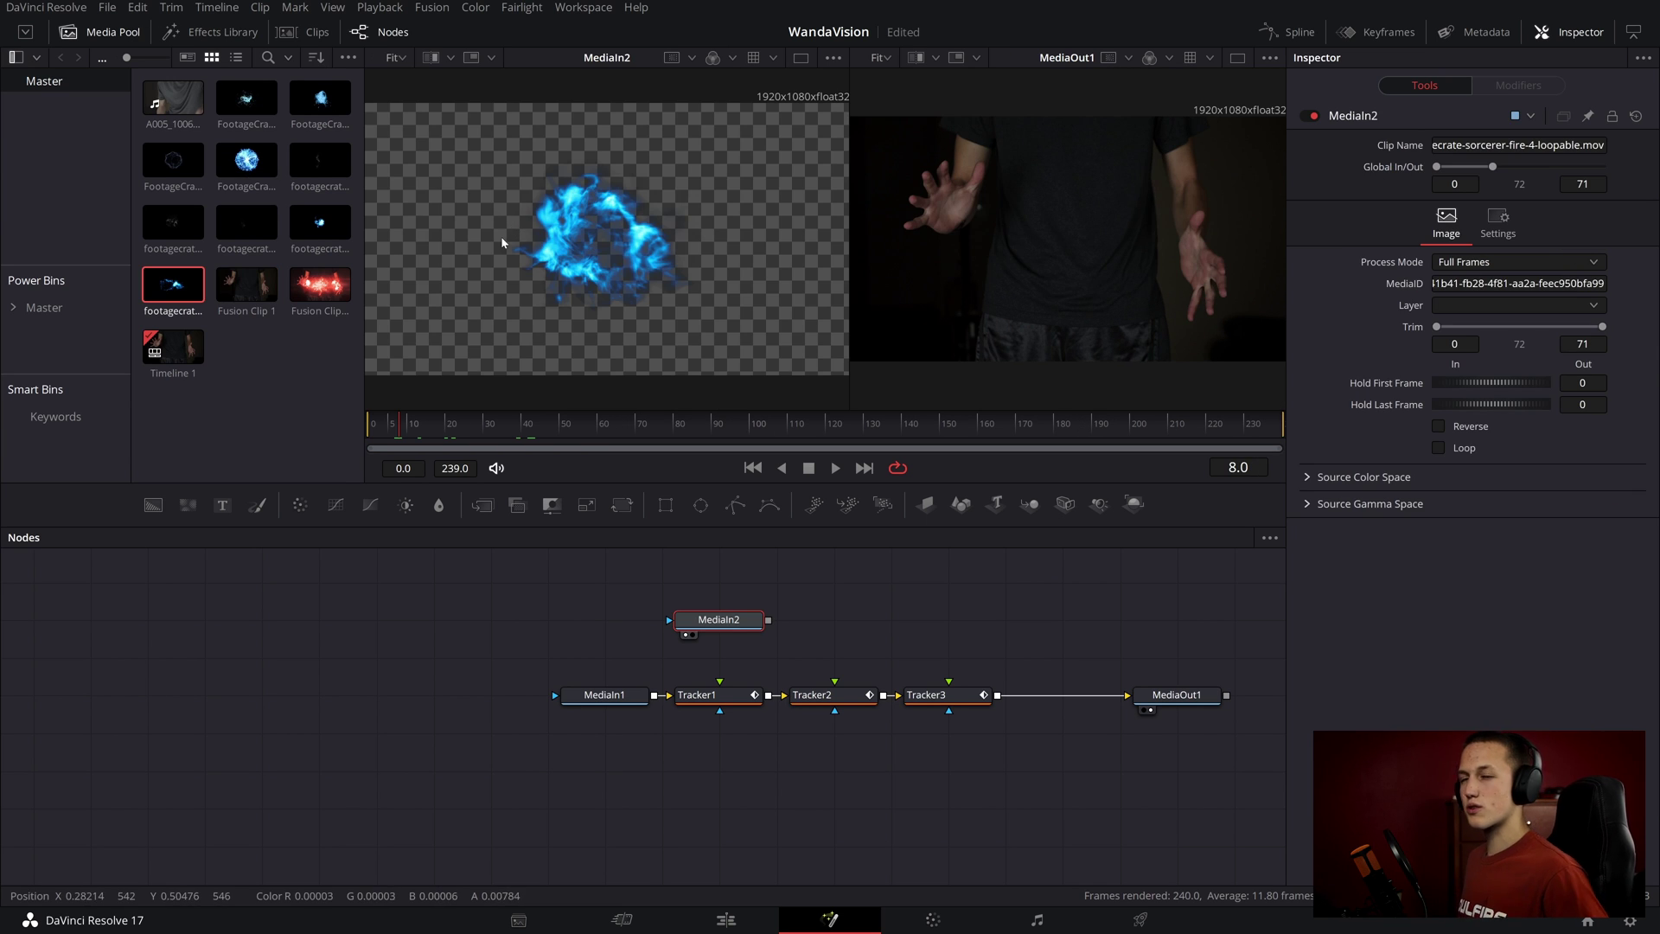
drag(419, 424, 641, 467)
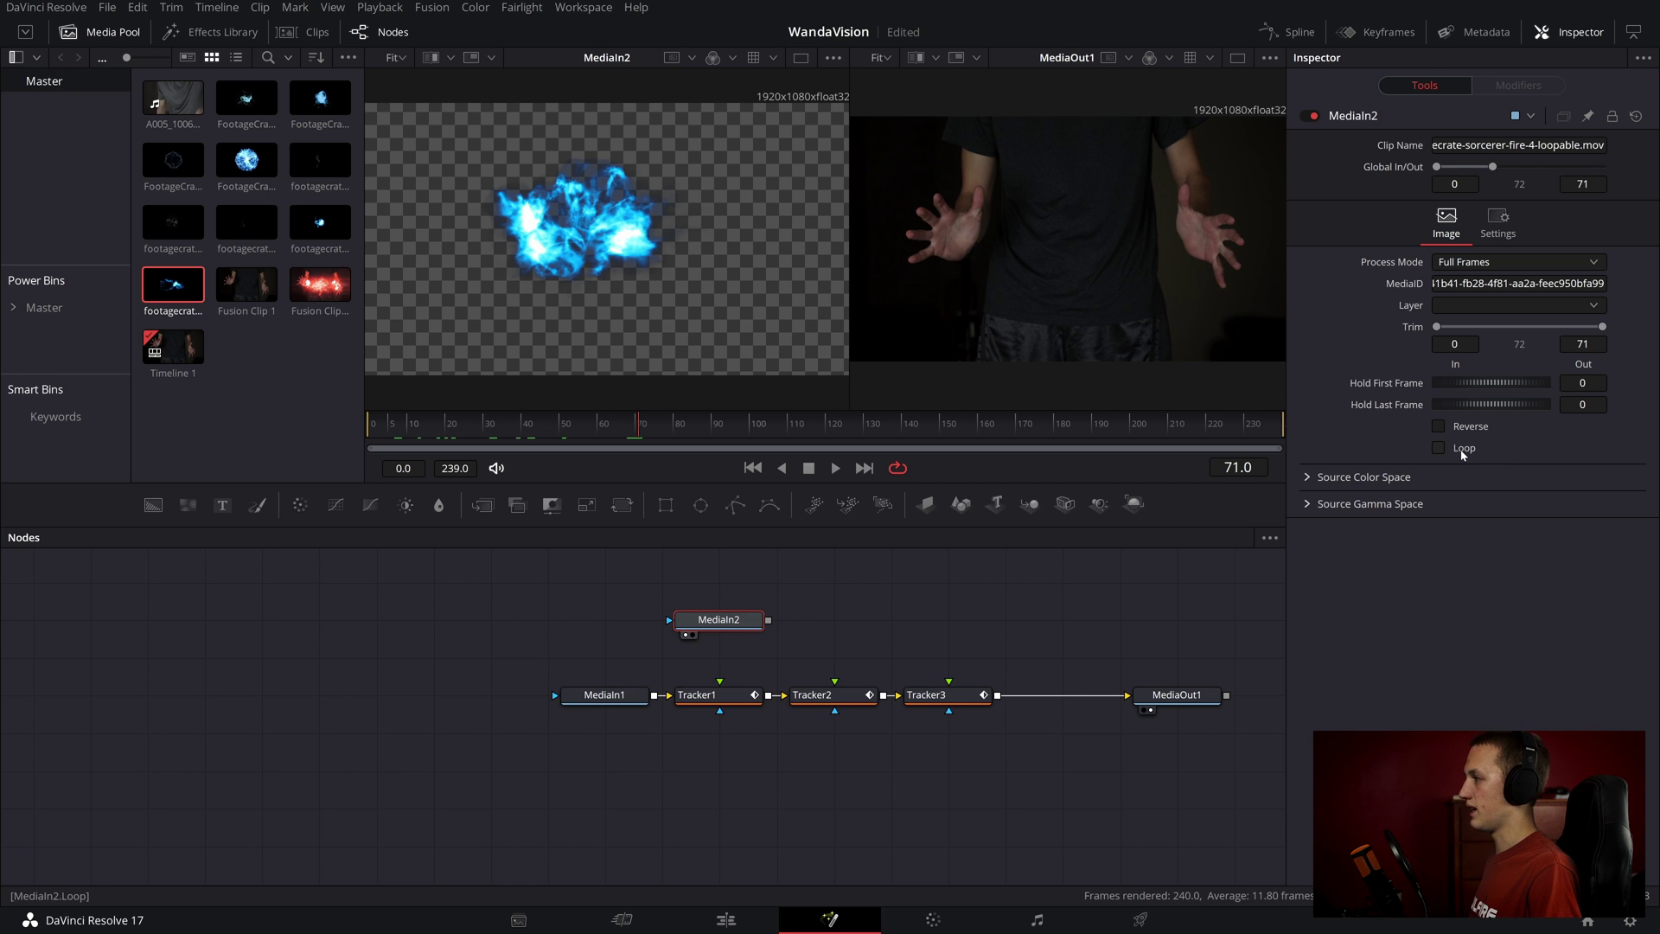
click(1438, 448)
click(709, 442)
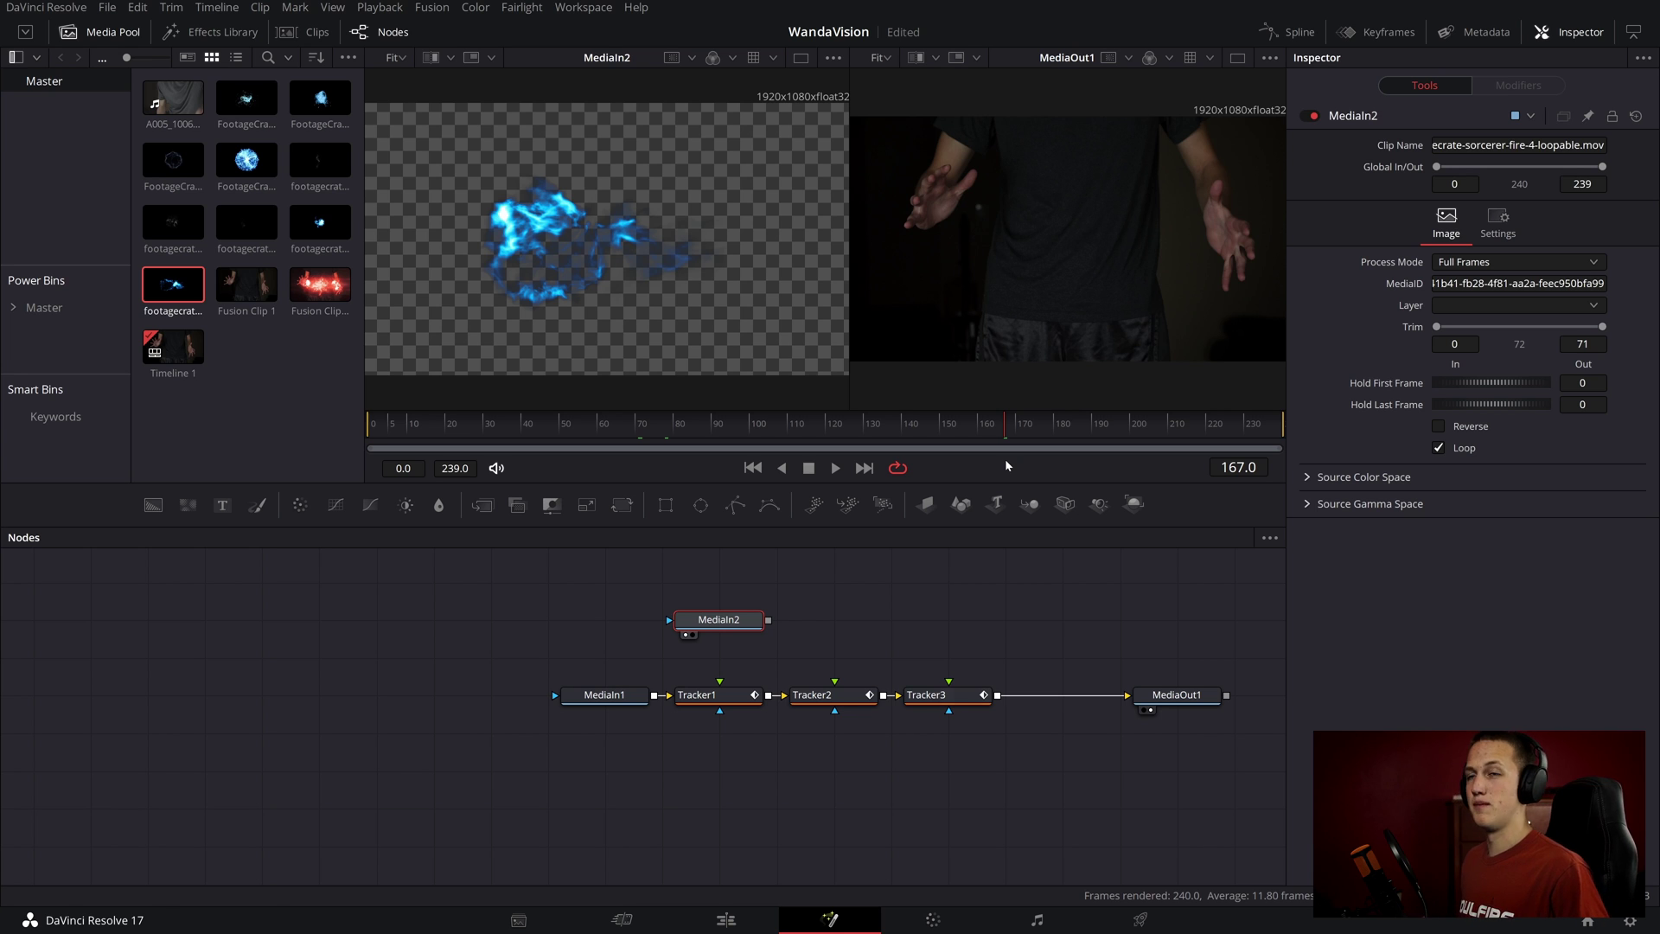
drag(1006, 466, 855, 620)
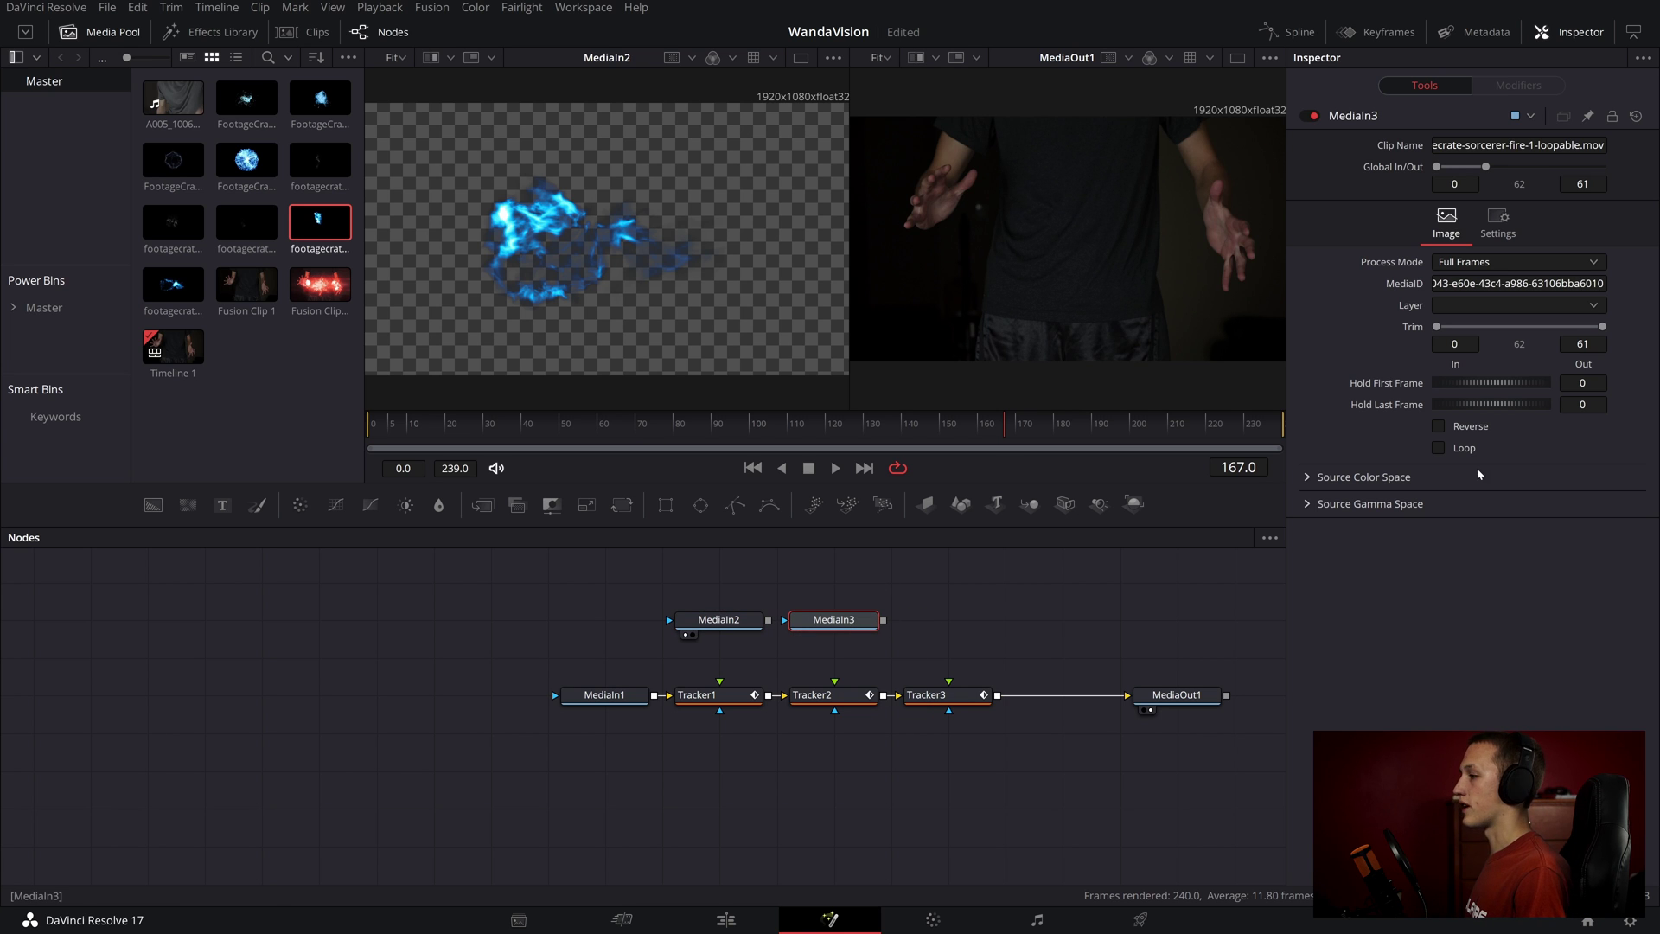
click(1459, 450)
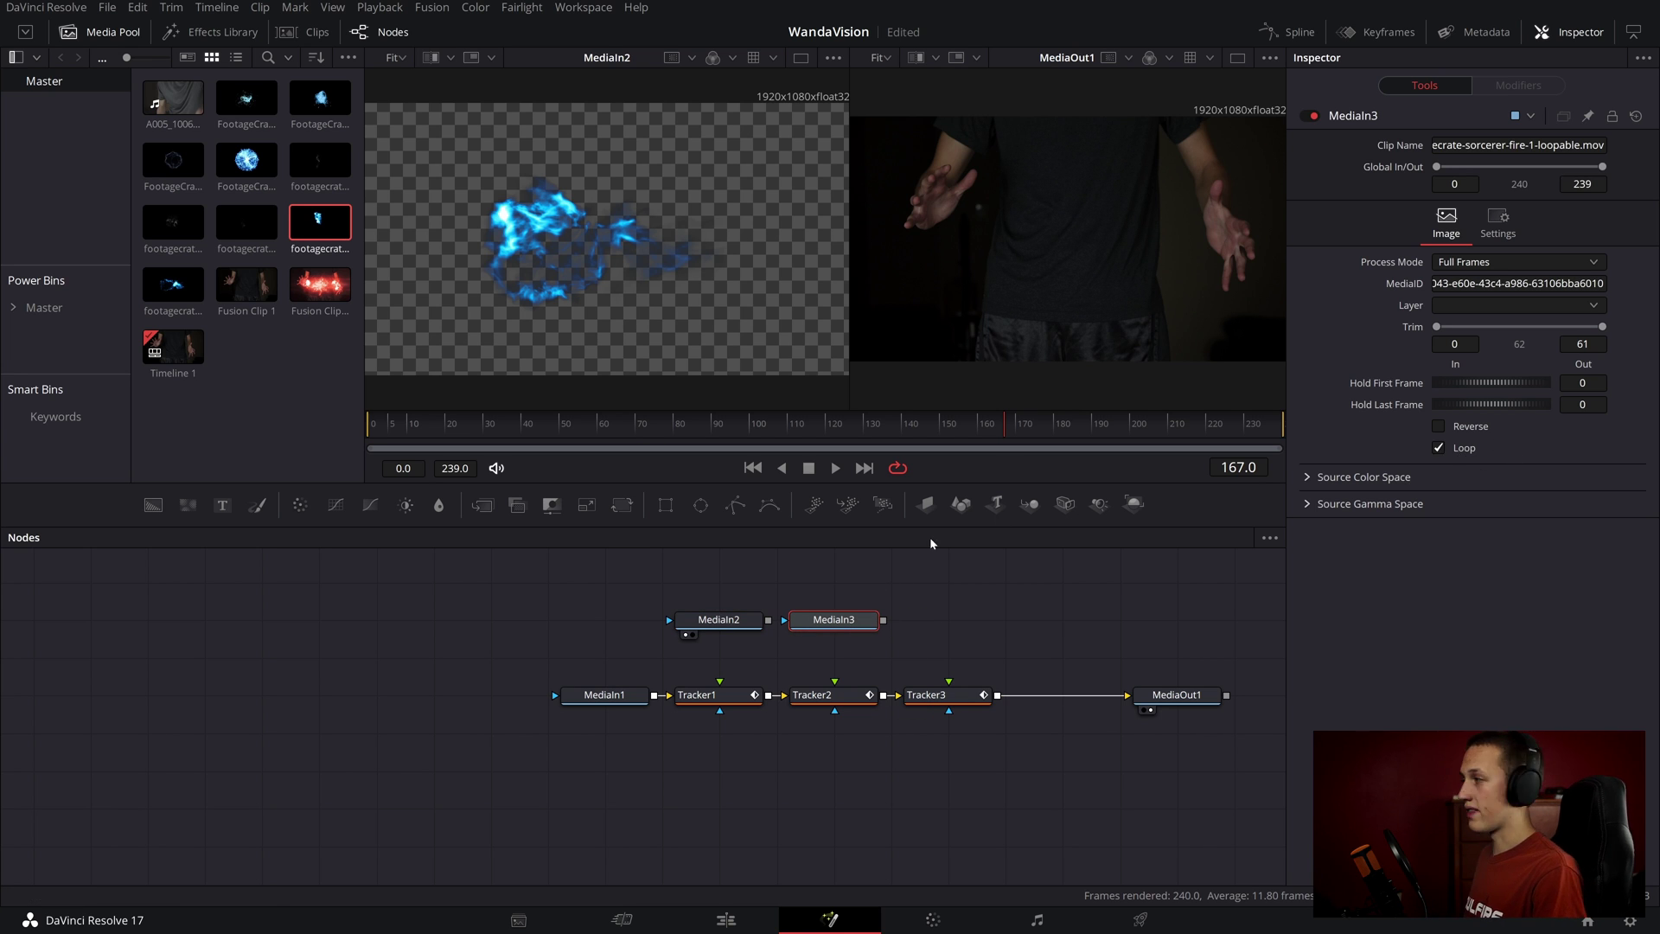
- Spread out the nodes and connect the sorcerer-fire-4 clip, MediaIn2, to Tracker1's foreground input
scroll(1037, 726, down, 3)
drag(950, 728, 435, 726)
click(435, 726)
drag(1025, 733, 707, 736)
drag(1087, 730, 687, 735)
click(751, 579)
- Set Tracker1's operation to Match Move and play back the composite
click(724, 734)
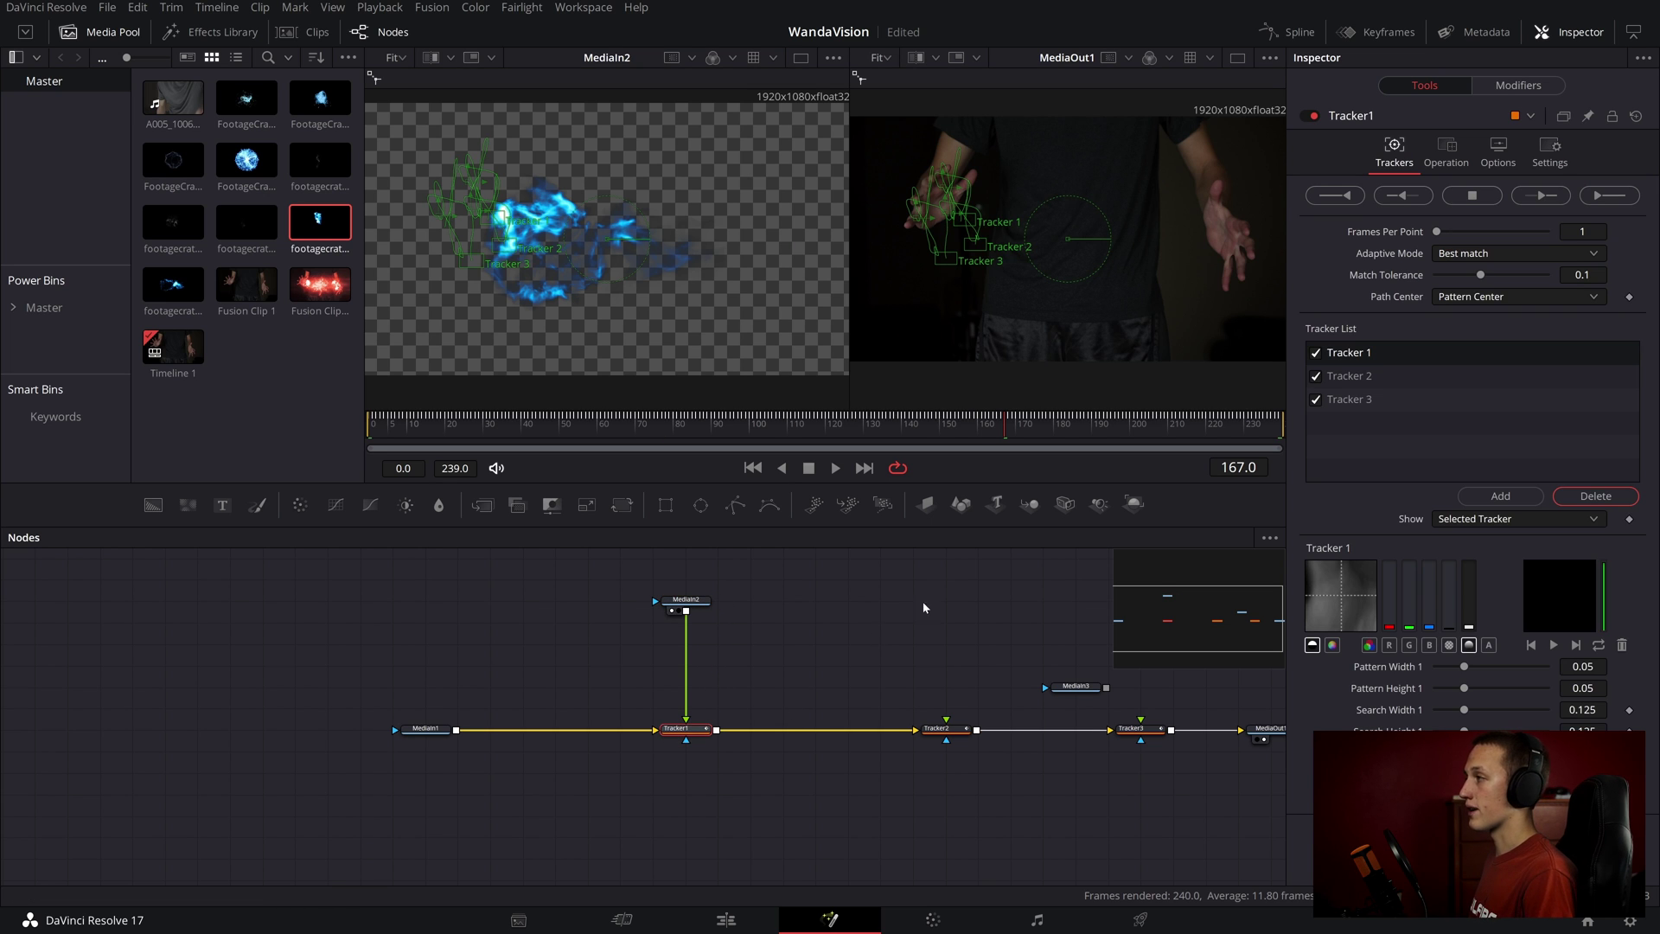
click(1447, 147)
click(1457, 192)
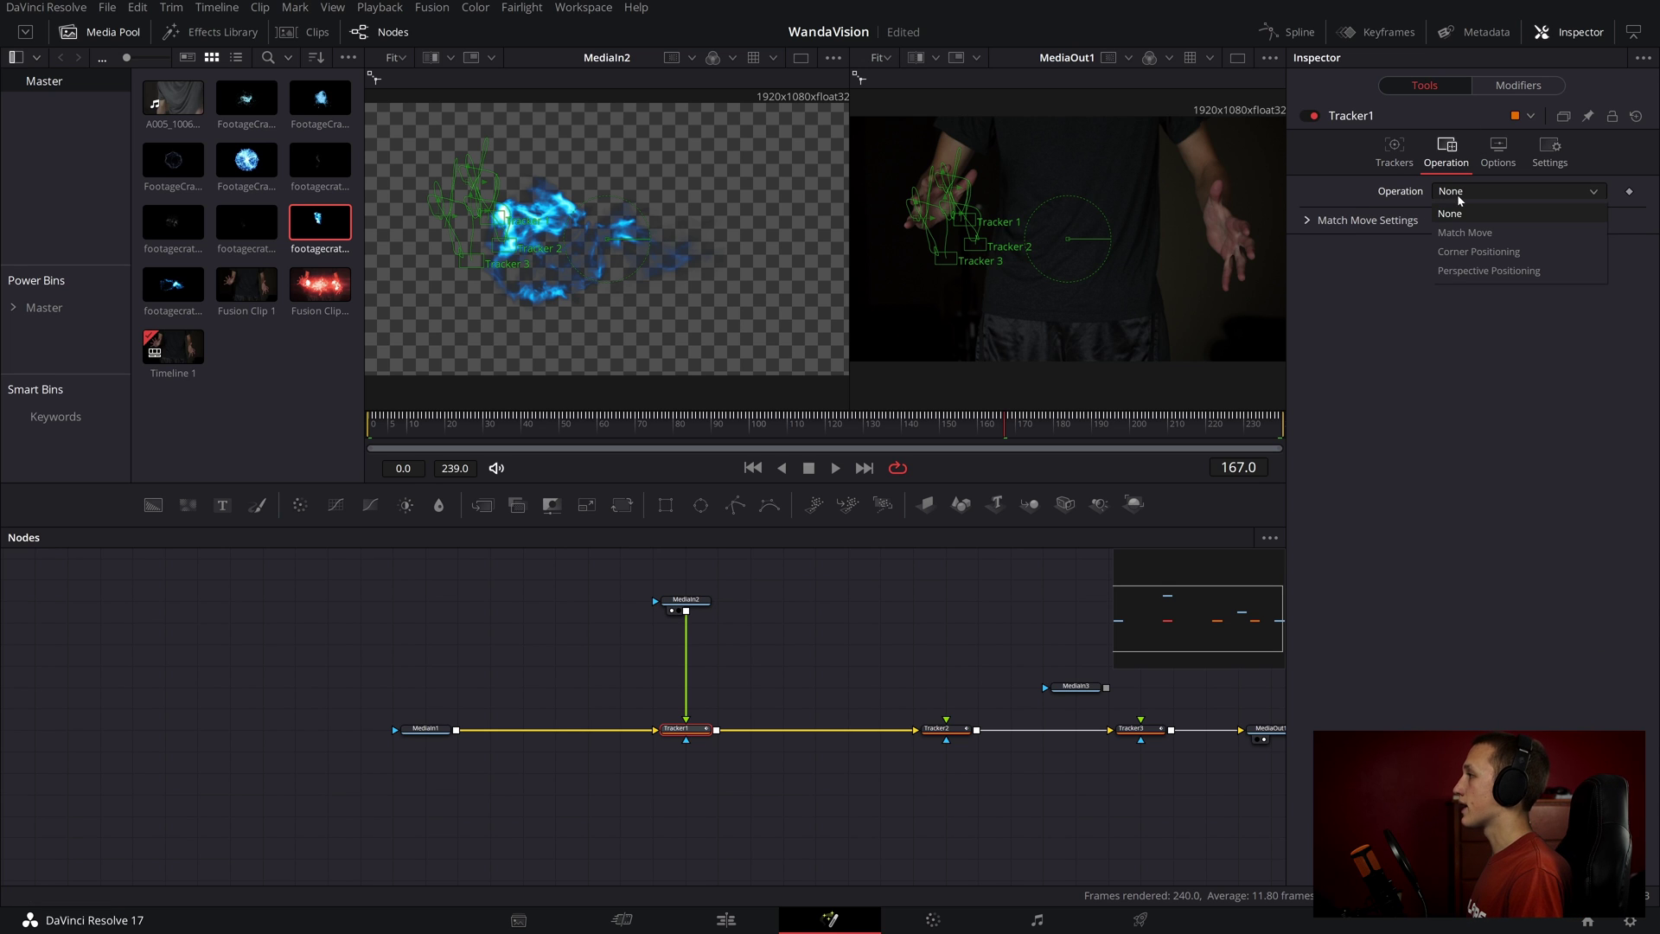
click(1465, 234)
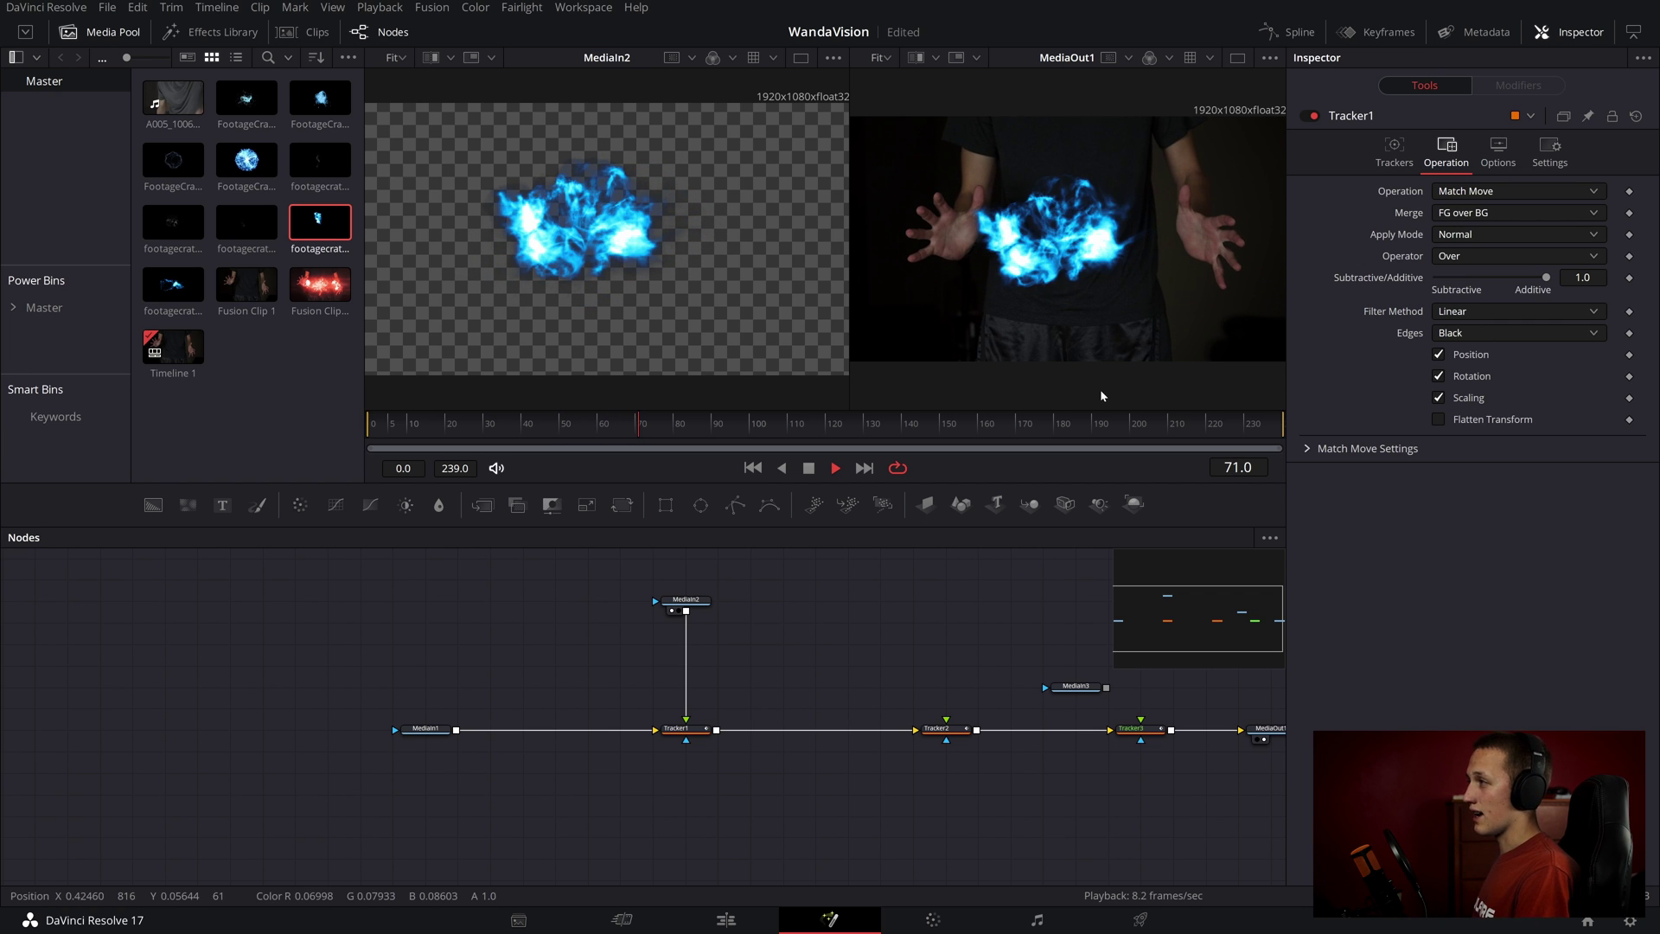
key(space)
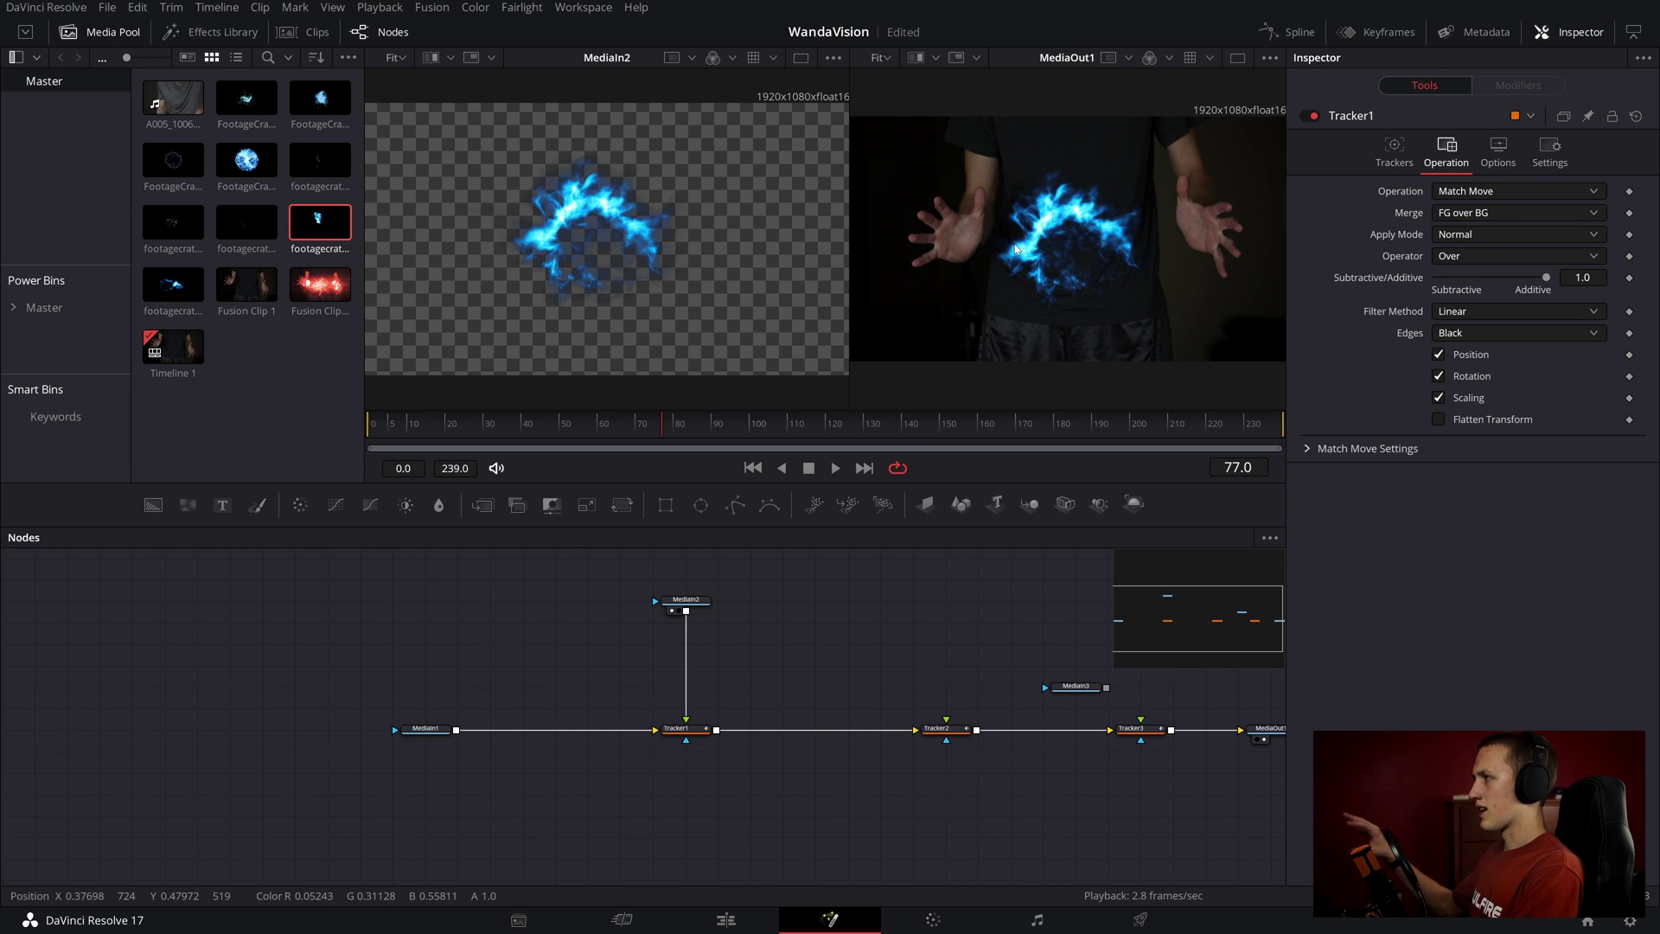
- Add a Transform node between MediaIn2 and Tracker1
click(679, 603)
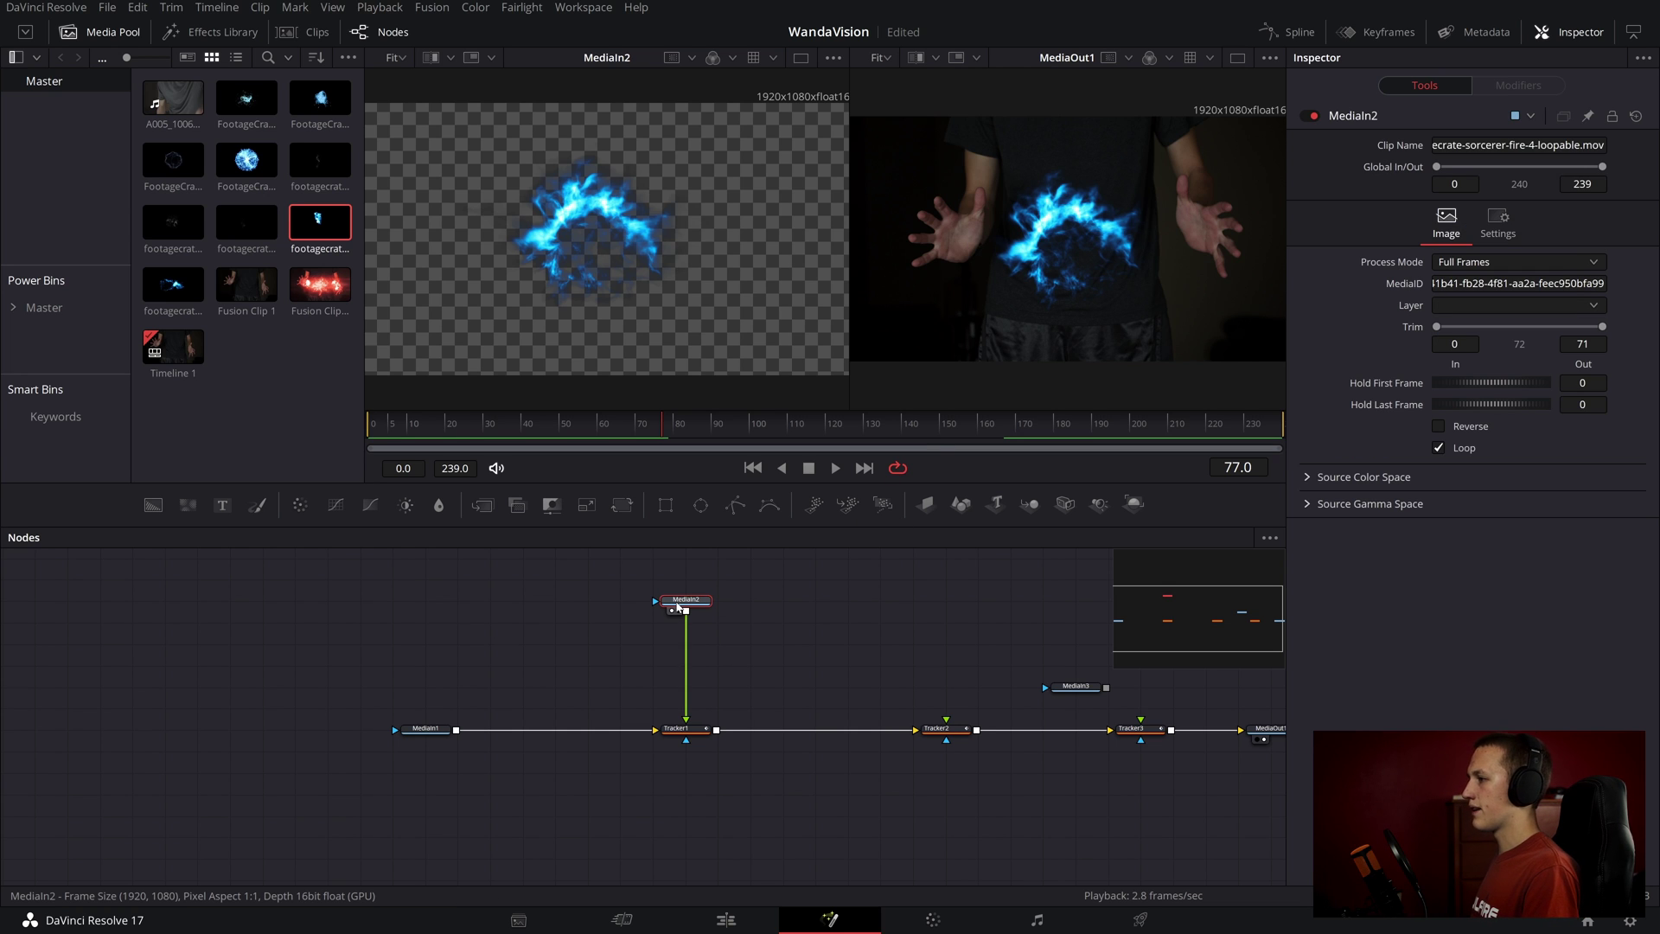
key(shift+space)
text(trans)
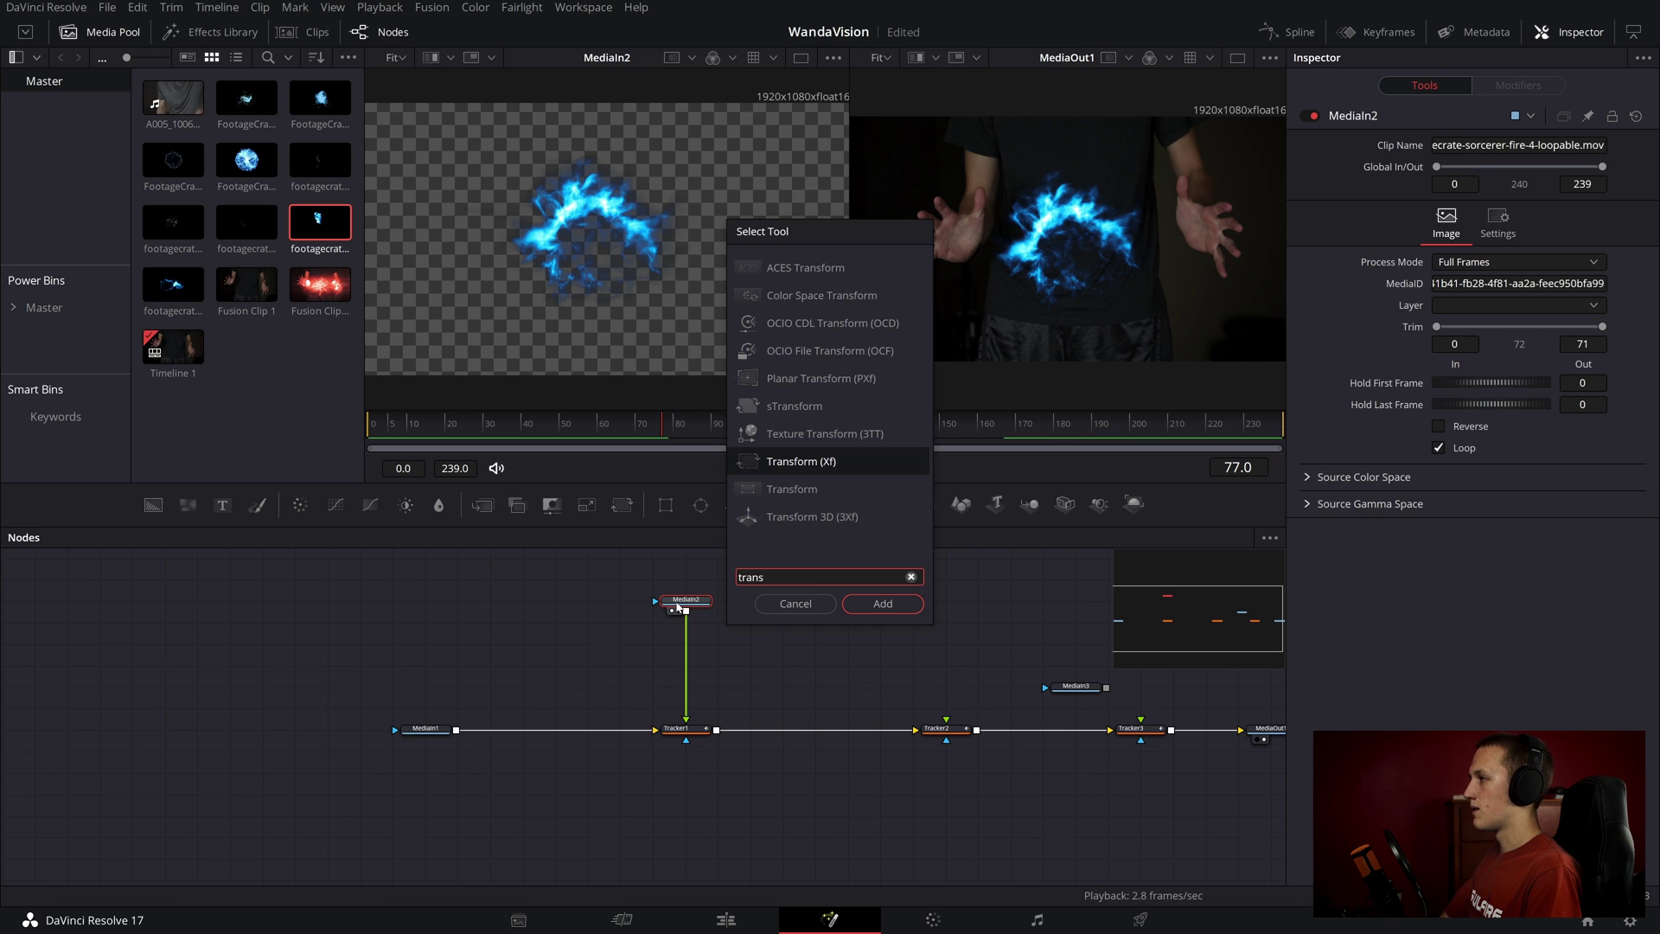
key(Return)
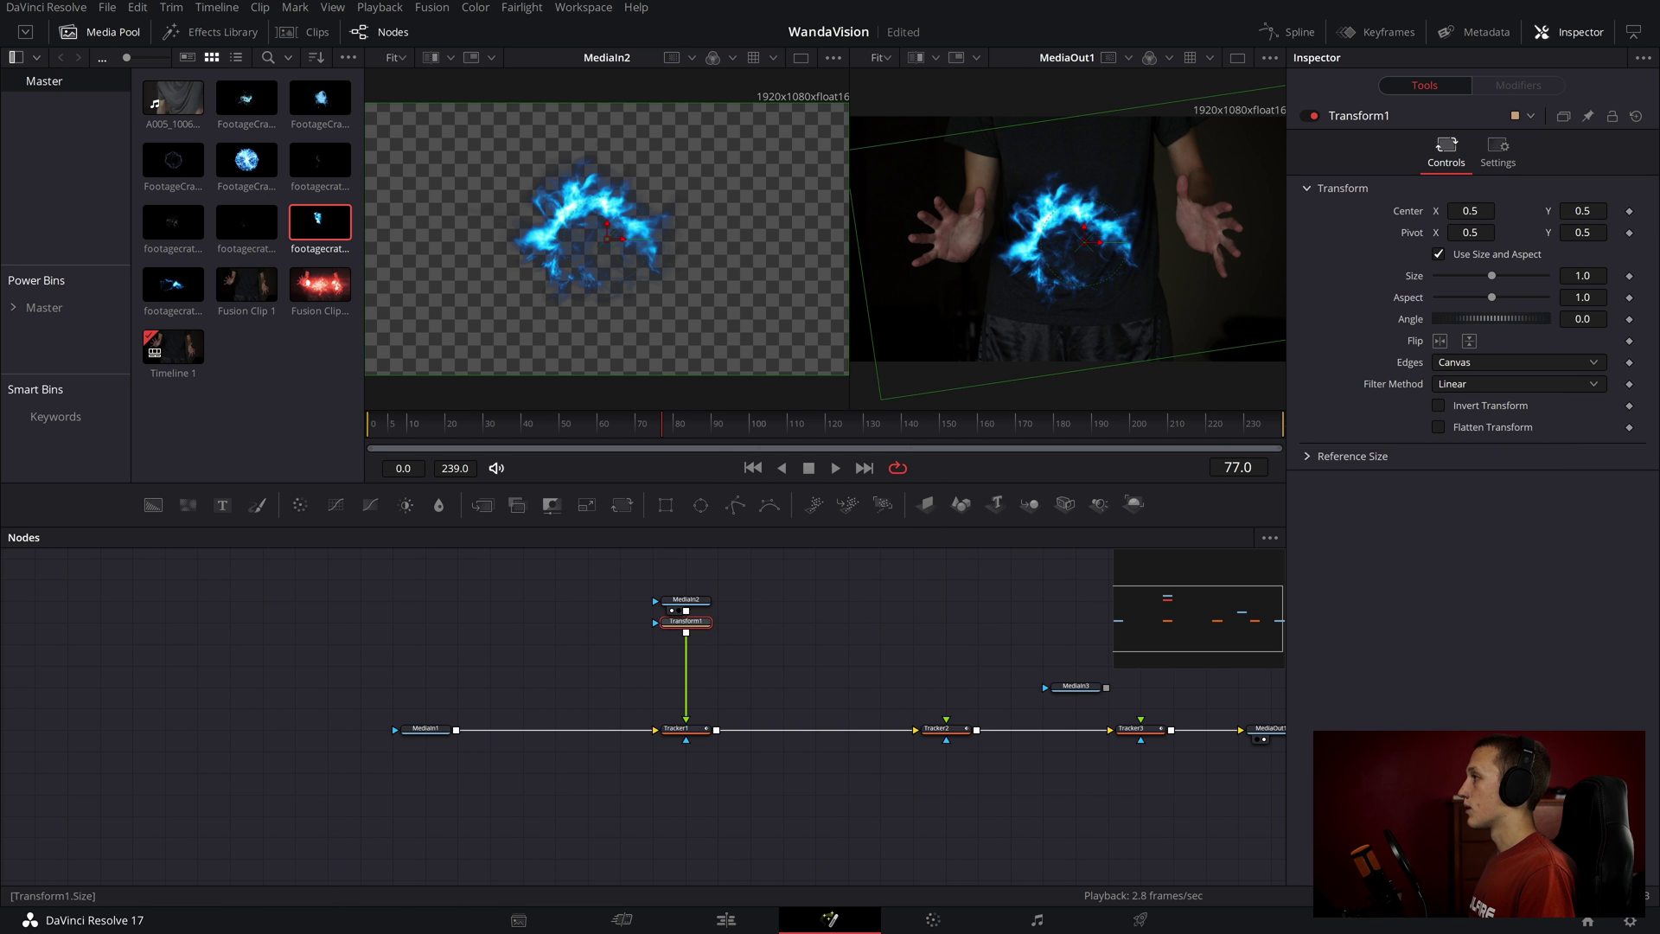
- Scale the fire down below 0.77 and move it onto the tracked hand, centred at about X 0.275, Y 0.566
drag(1491, 275, 1479, 275)
drag(1086, 241, 982, 247)
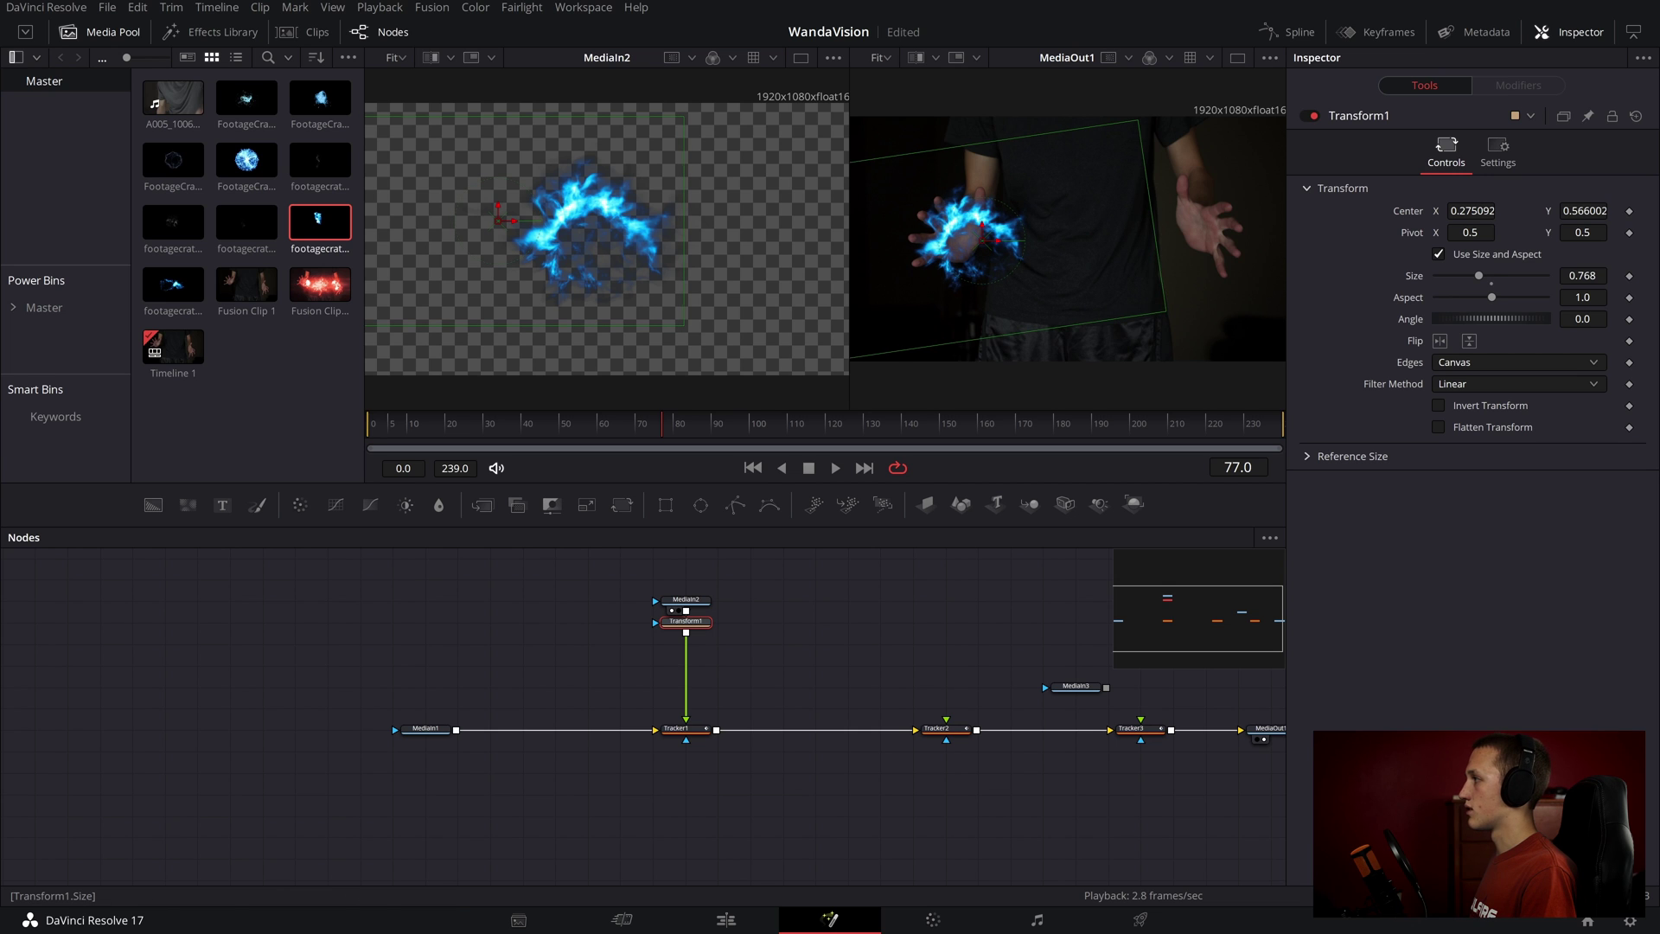
drag(1478, 275, 1471, 275)
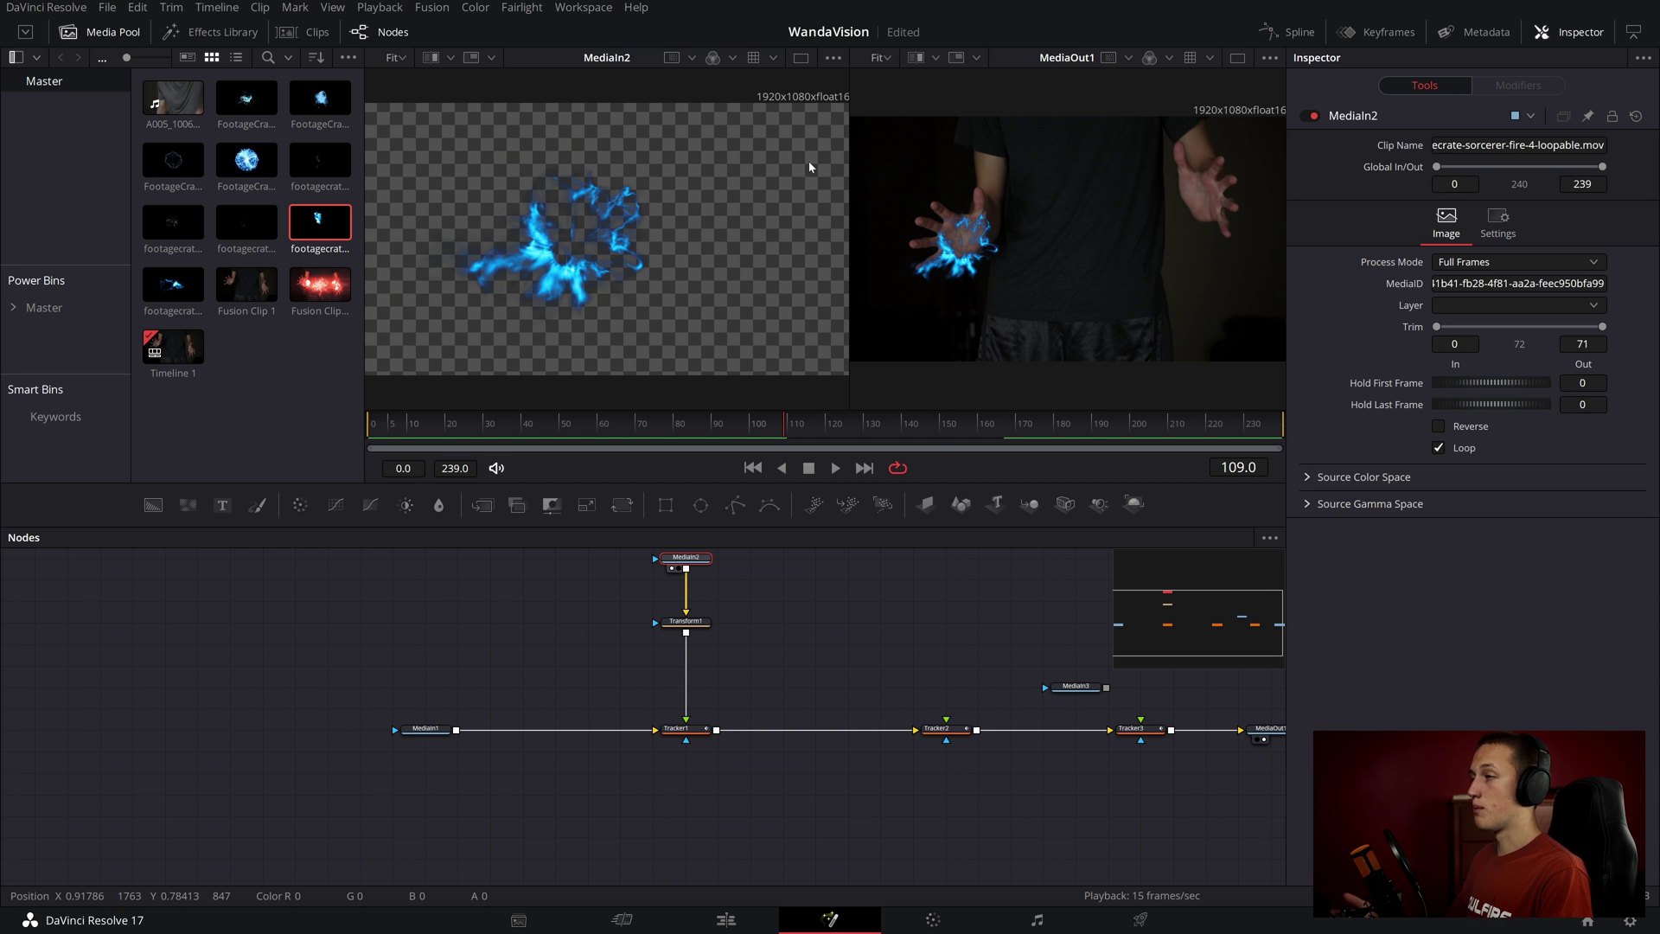
key(shift+space)
text(resize)
key(Return)
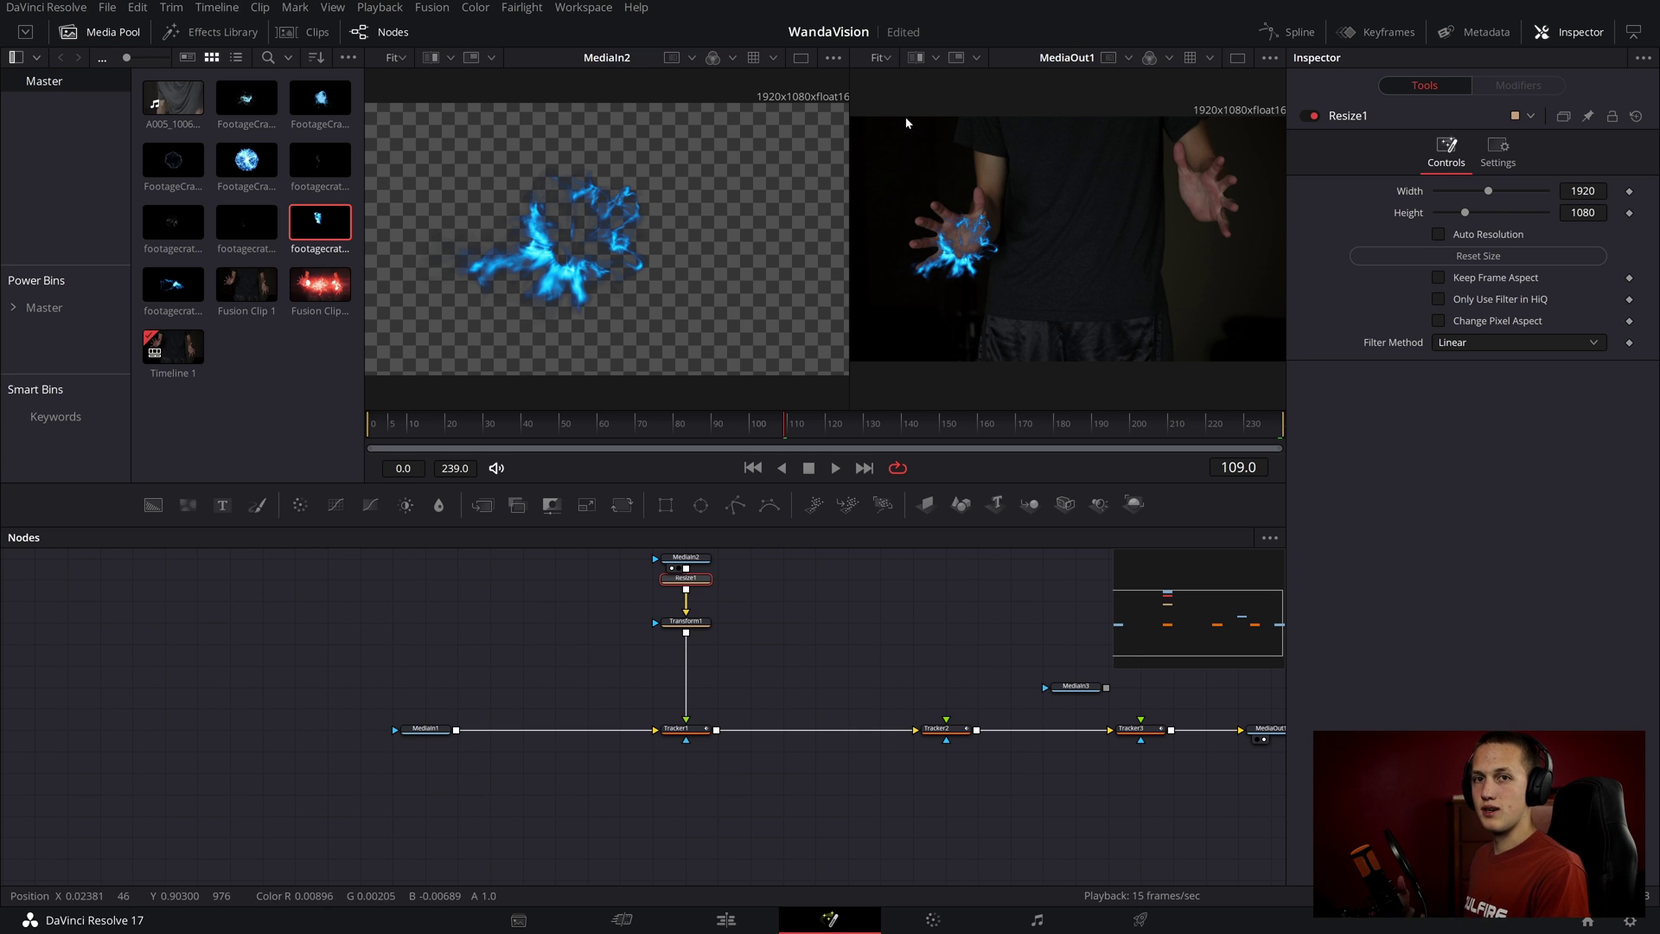
key(Delete)
- Connect MediaIn3 to Tracker2's foreground input and set Tracker2's operation to Match Move
drag(1081, 706, 947, 743)
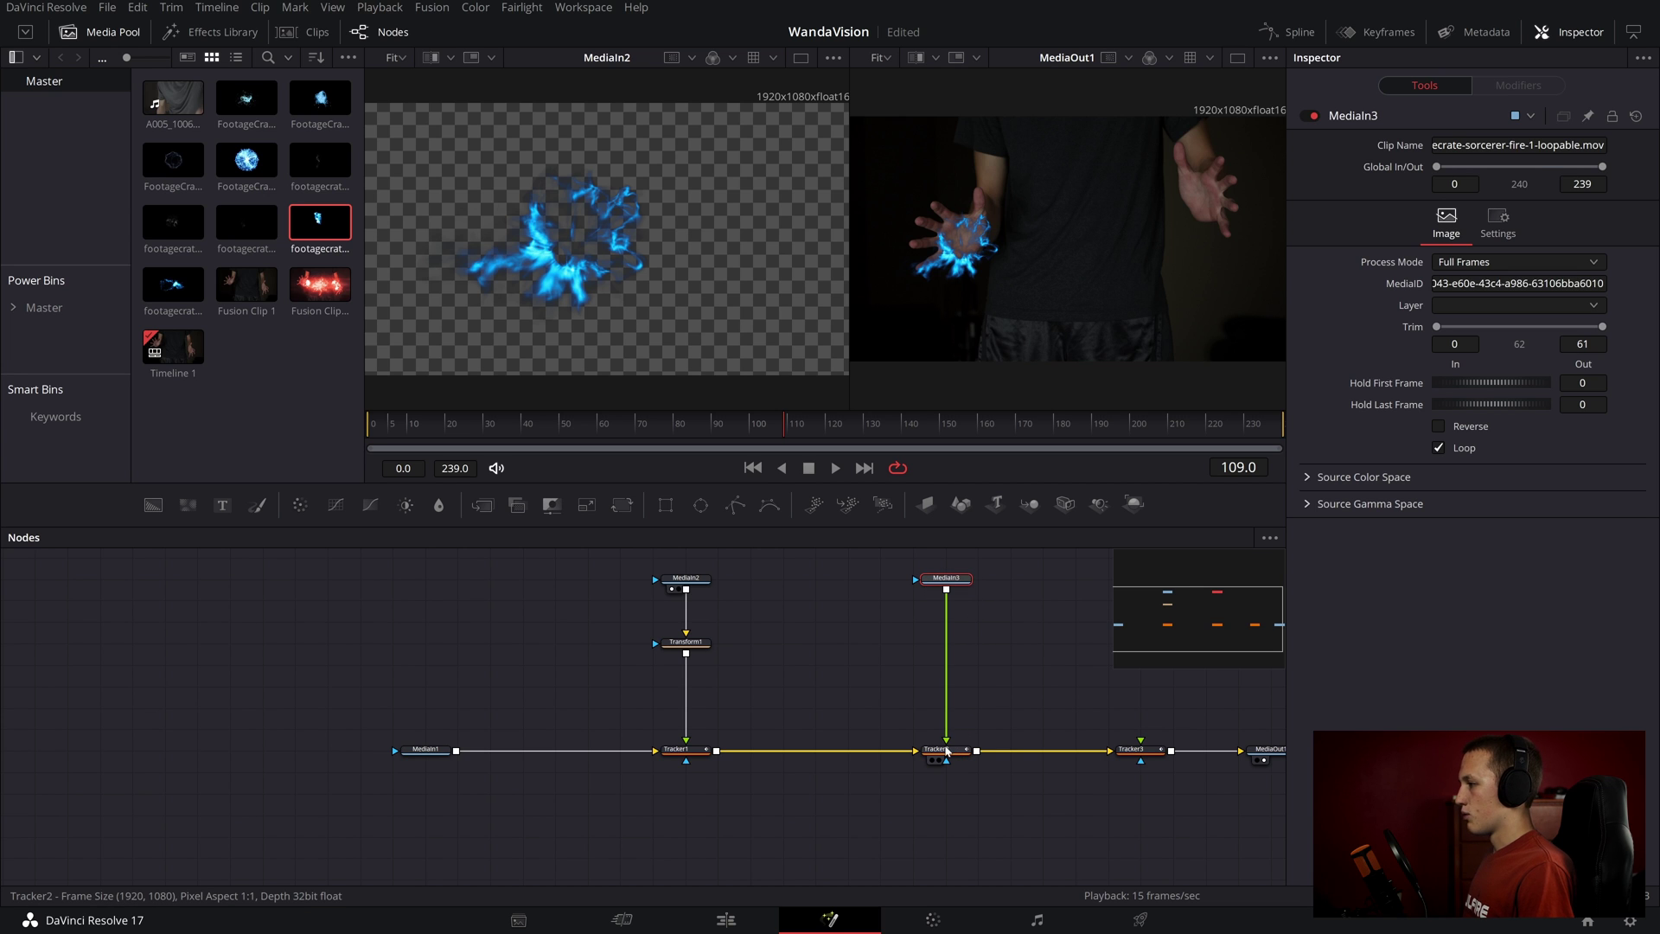
click(946, 749)
click(1448, 172)
click(1481, 190)
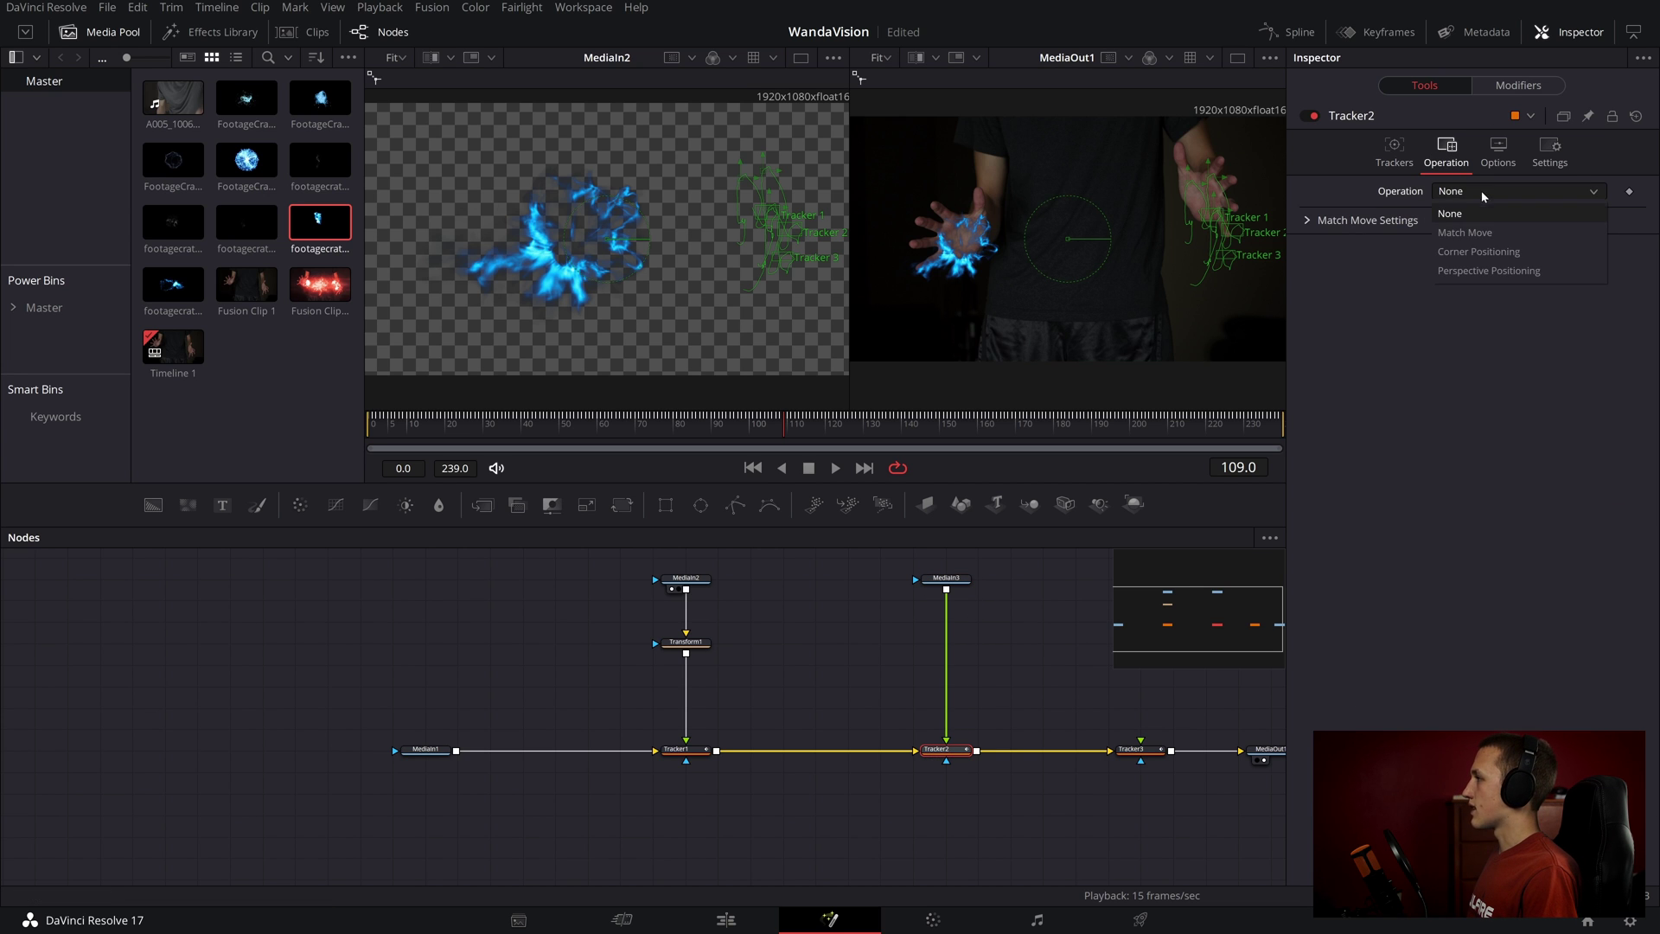
click(1470, 222)
- Add a Transform node between MediaIn3 and Tracker2
key(shift+space)
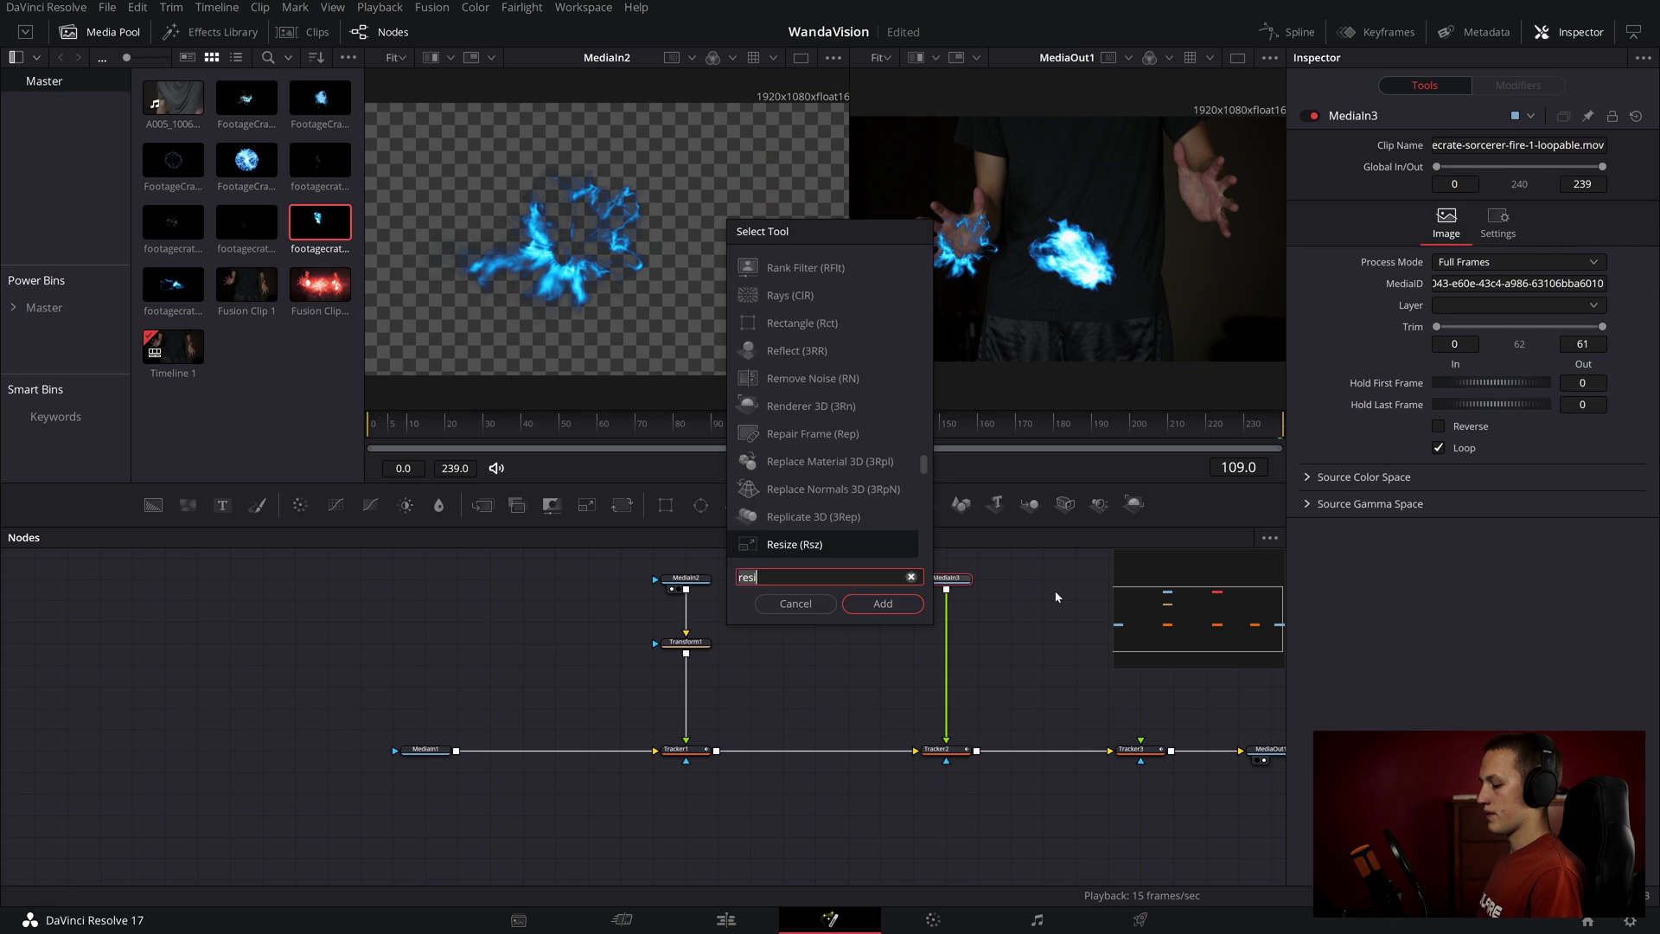
text(transform)
key(Return)
- Scale the second fire to 0.69, move it onto the other tracked hand at about X 0.769, Y 0.420, and play it back
drag(1492, 275, 1475, 275)
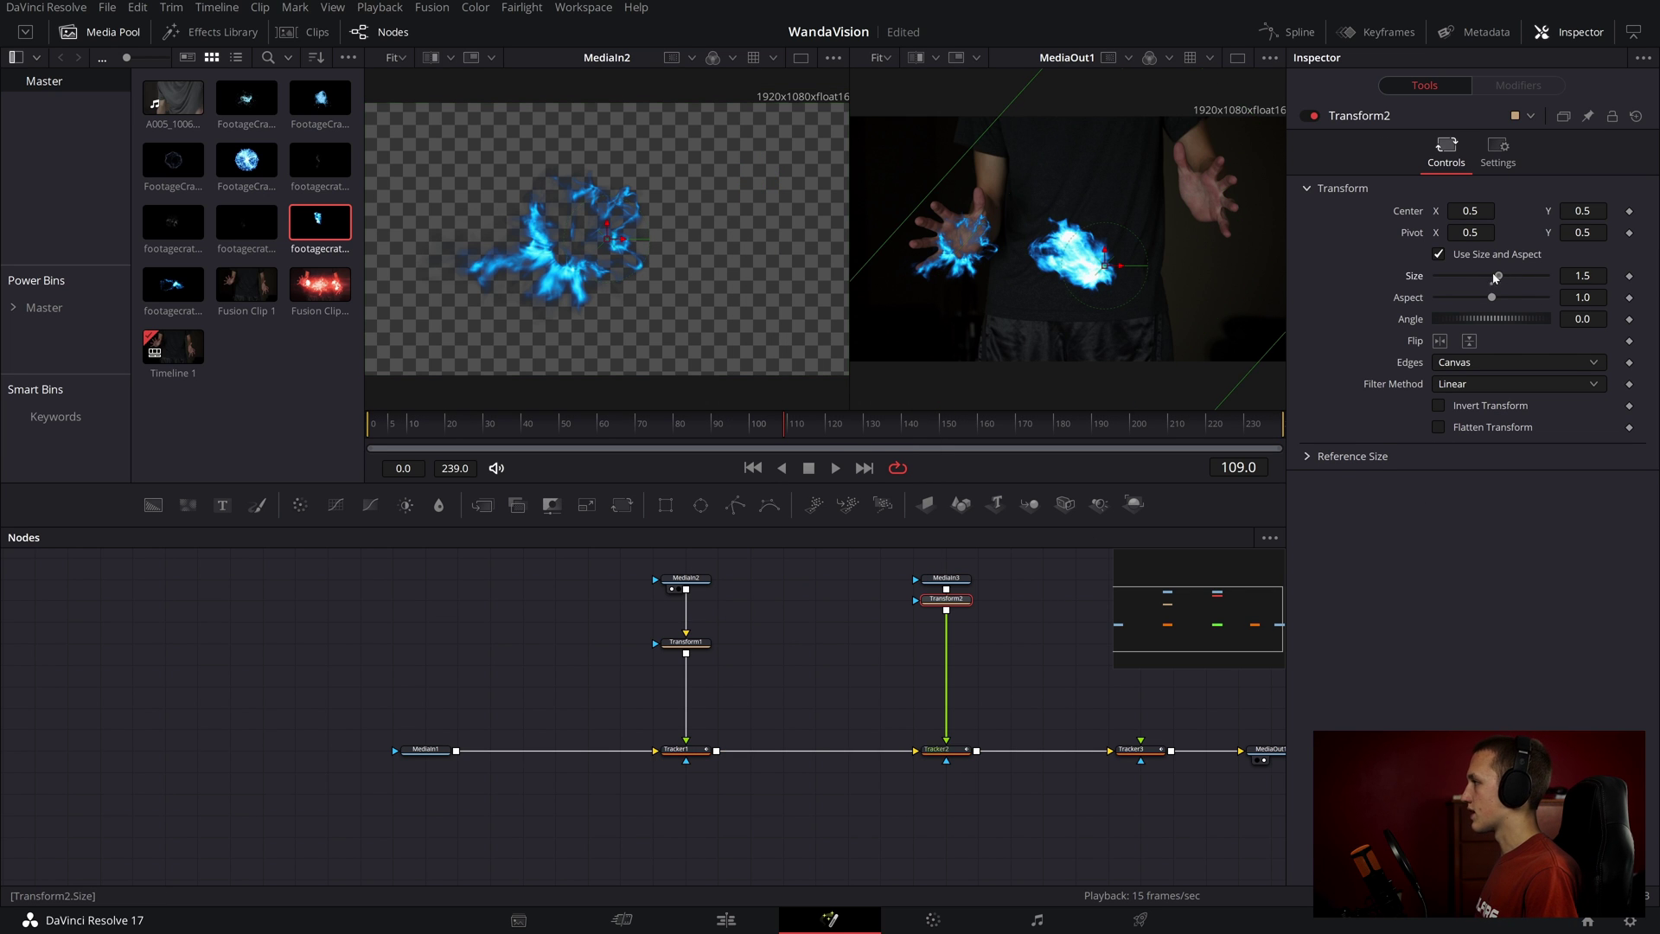
drag(1107, 270, 1218, 207)
key(space)
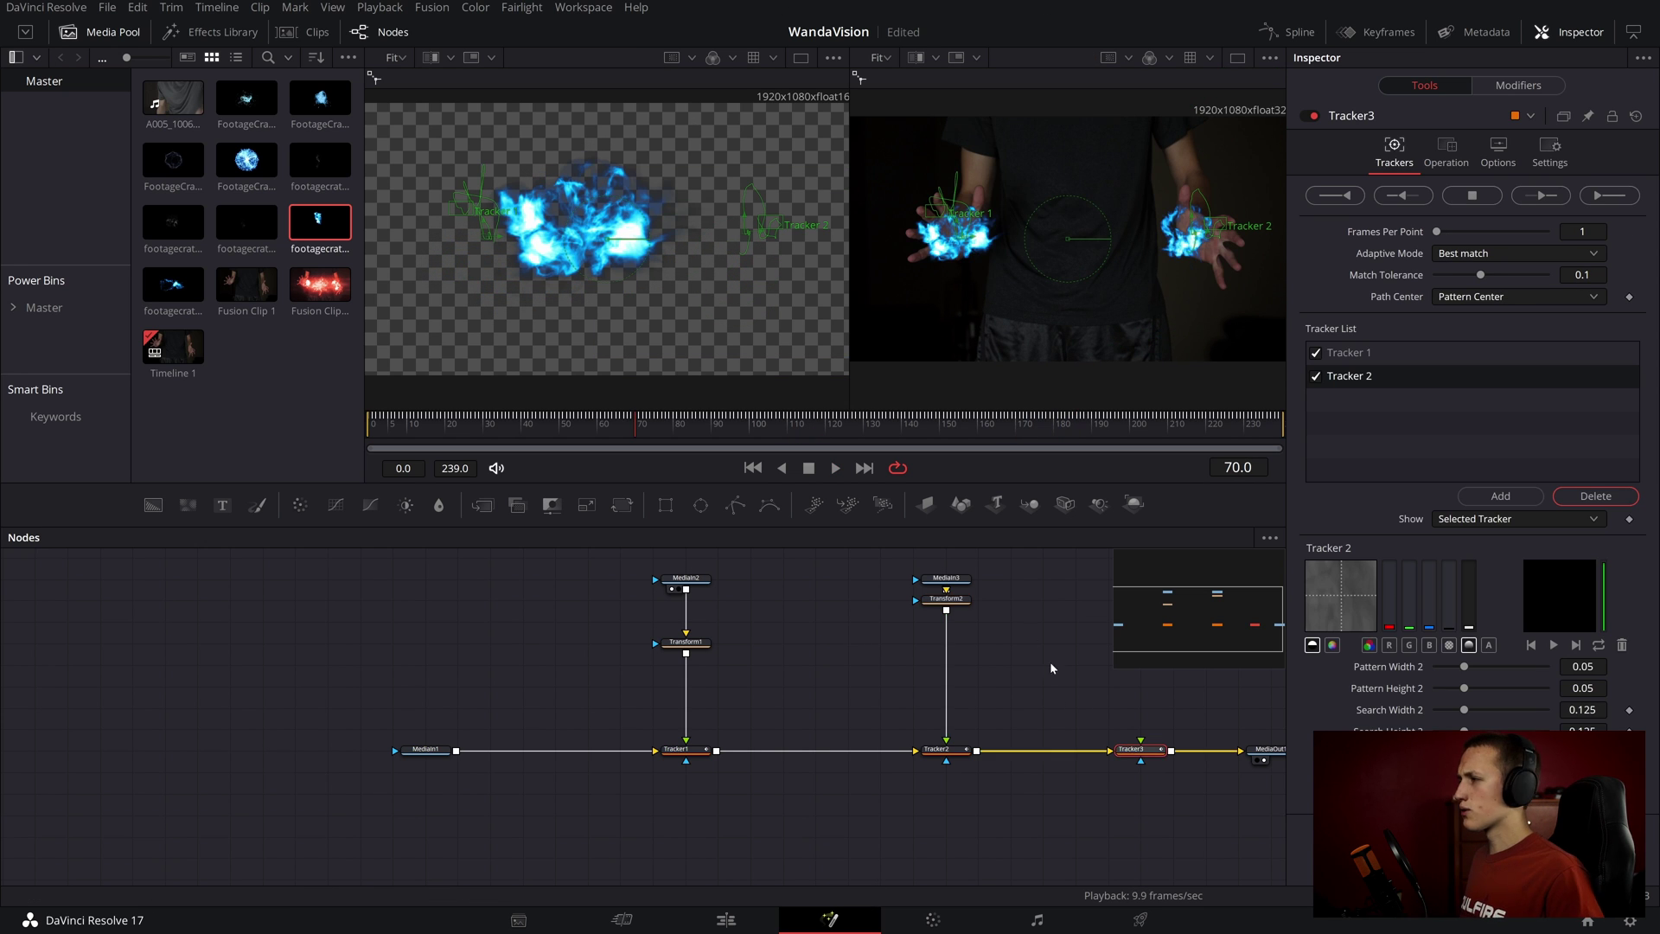
- Connect the Magic_Ball_Blue_Energy clip, MediaIn4, to Tracker3's foreground input and set Tracker3's operation to Match Move
key(ctrl+f)
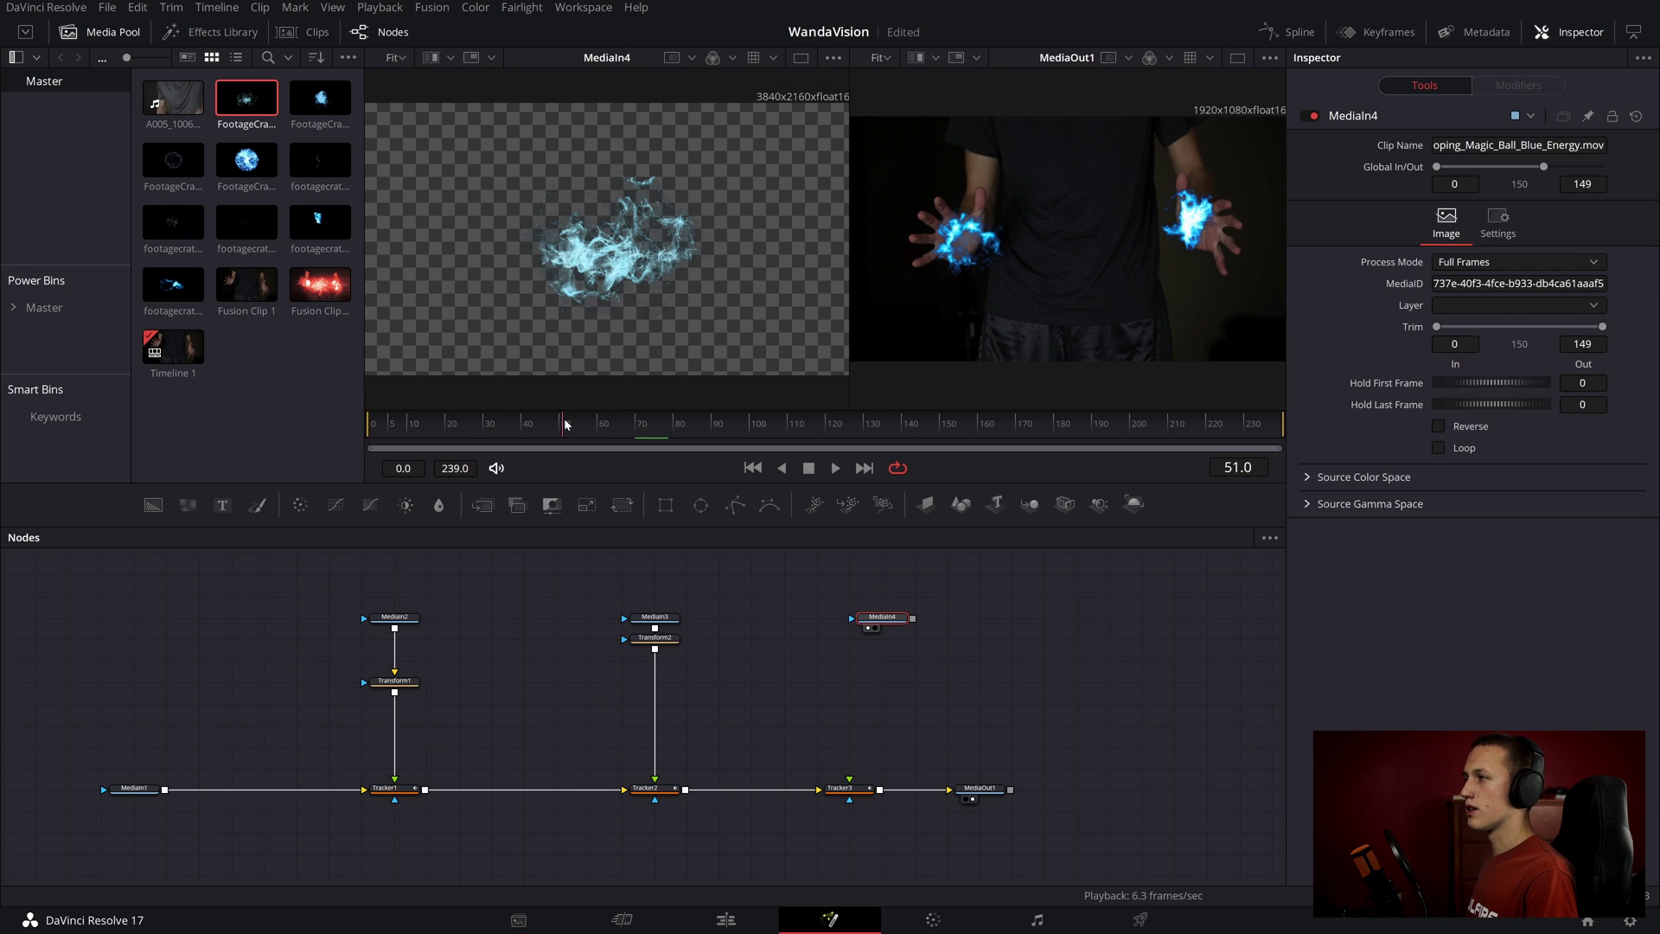
drag(564, 425, 572, 425)
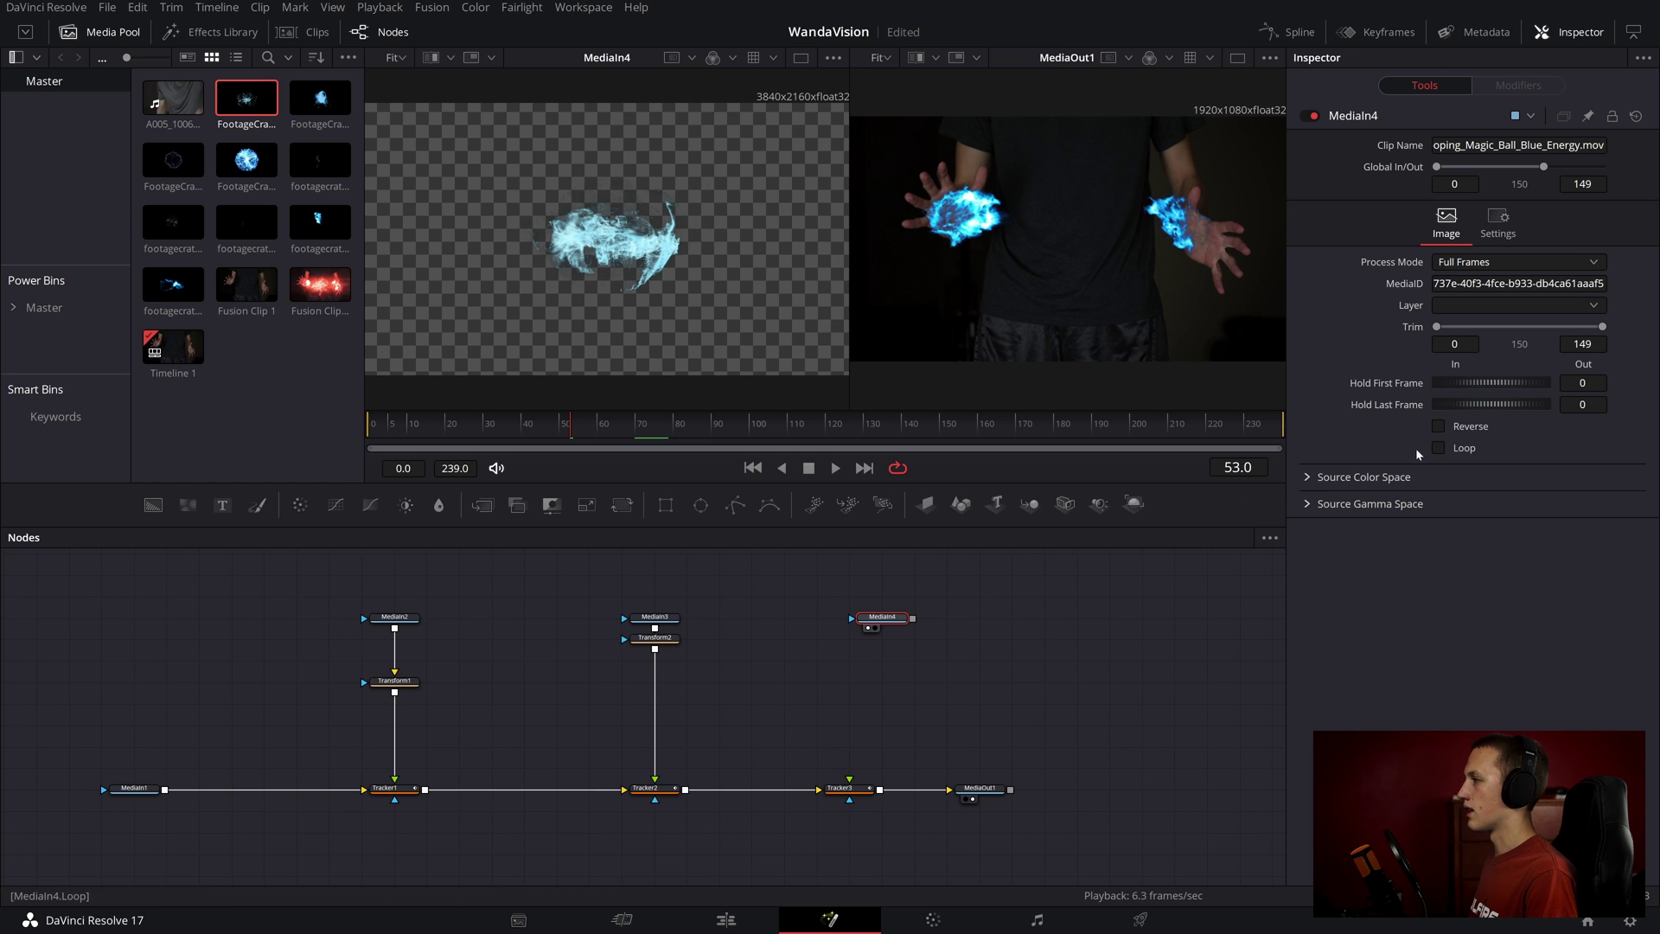
drag(890, 625, 852, 785)
click(843, 787)
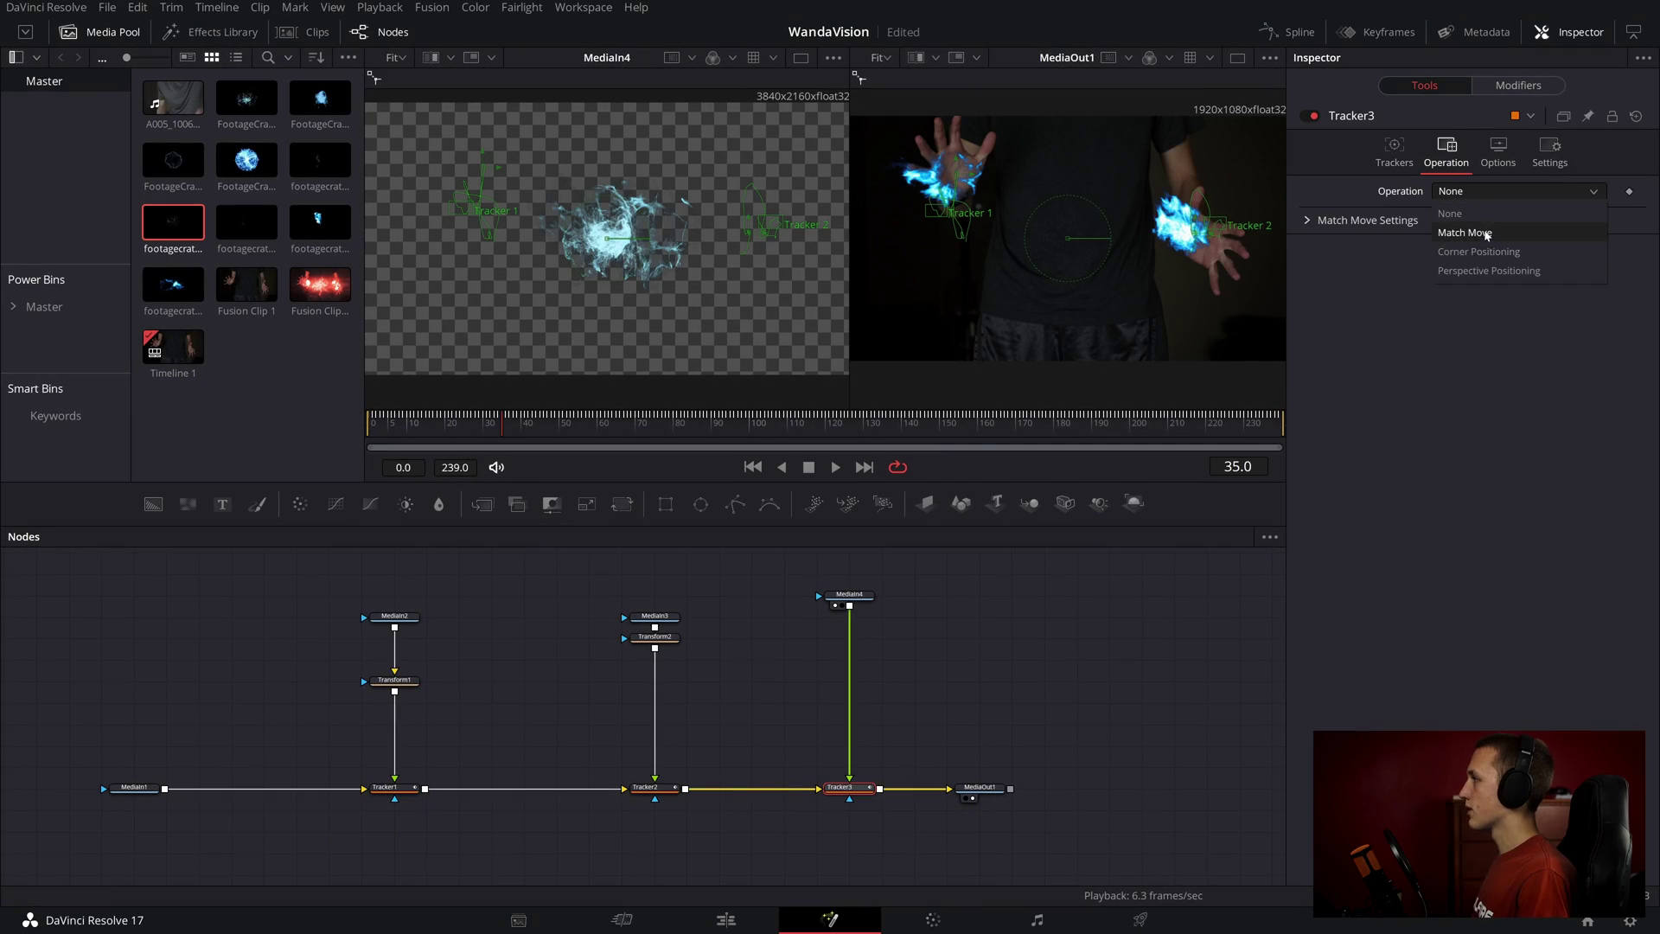
click(1465, 233)
- Add a Transform node after MediaIn4 and scale the energy ball down to about 0.619
click(849, 595)
key(shift+space)
text(trans)
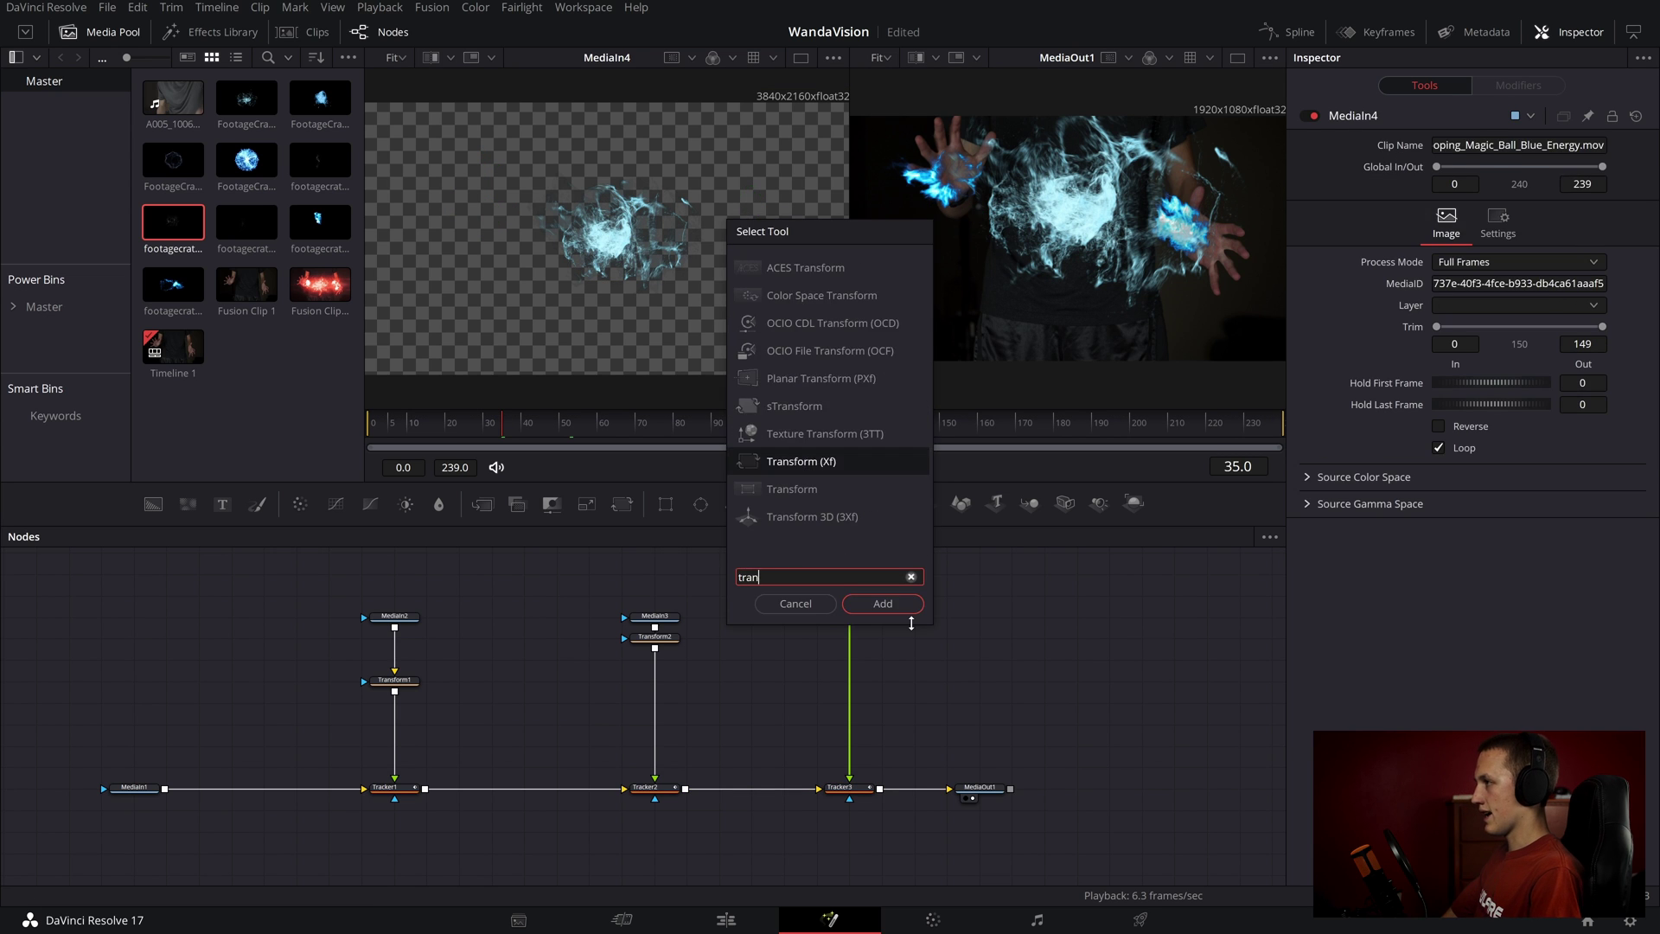
key(Return)
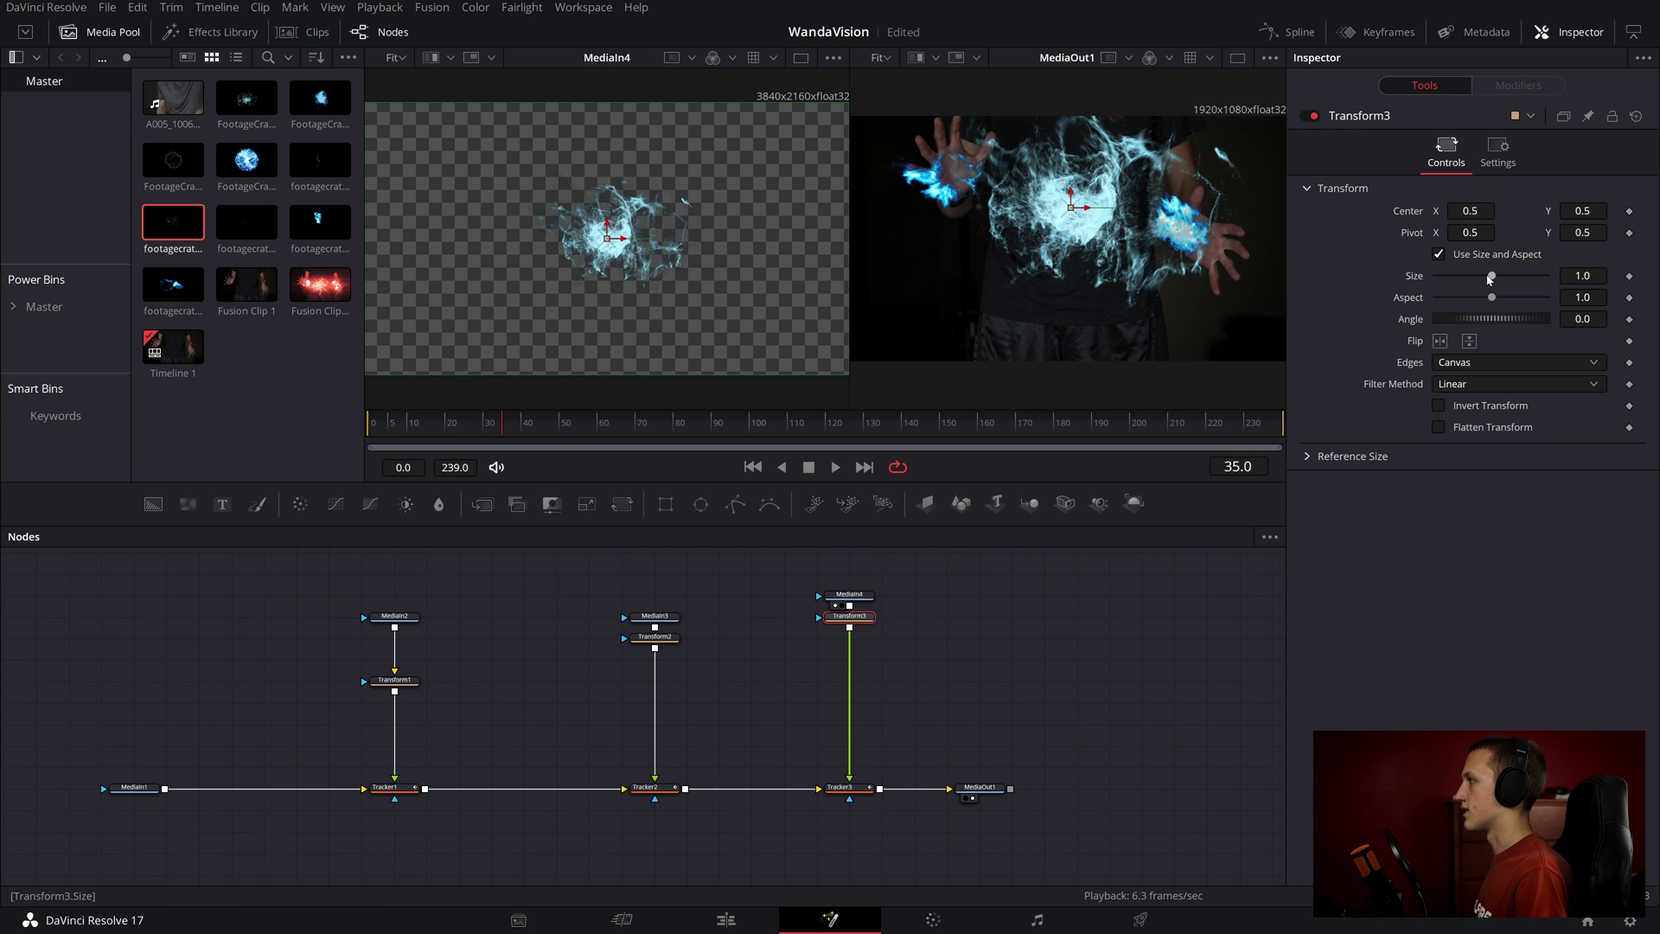
drag(1489, 278, 1471, 276)
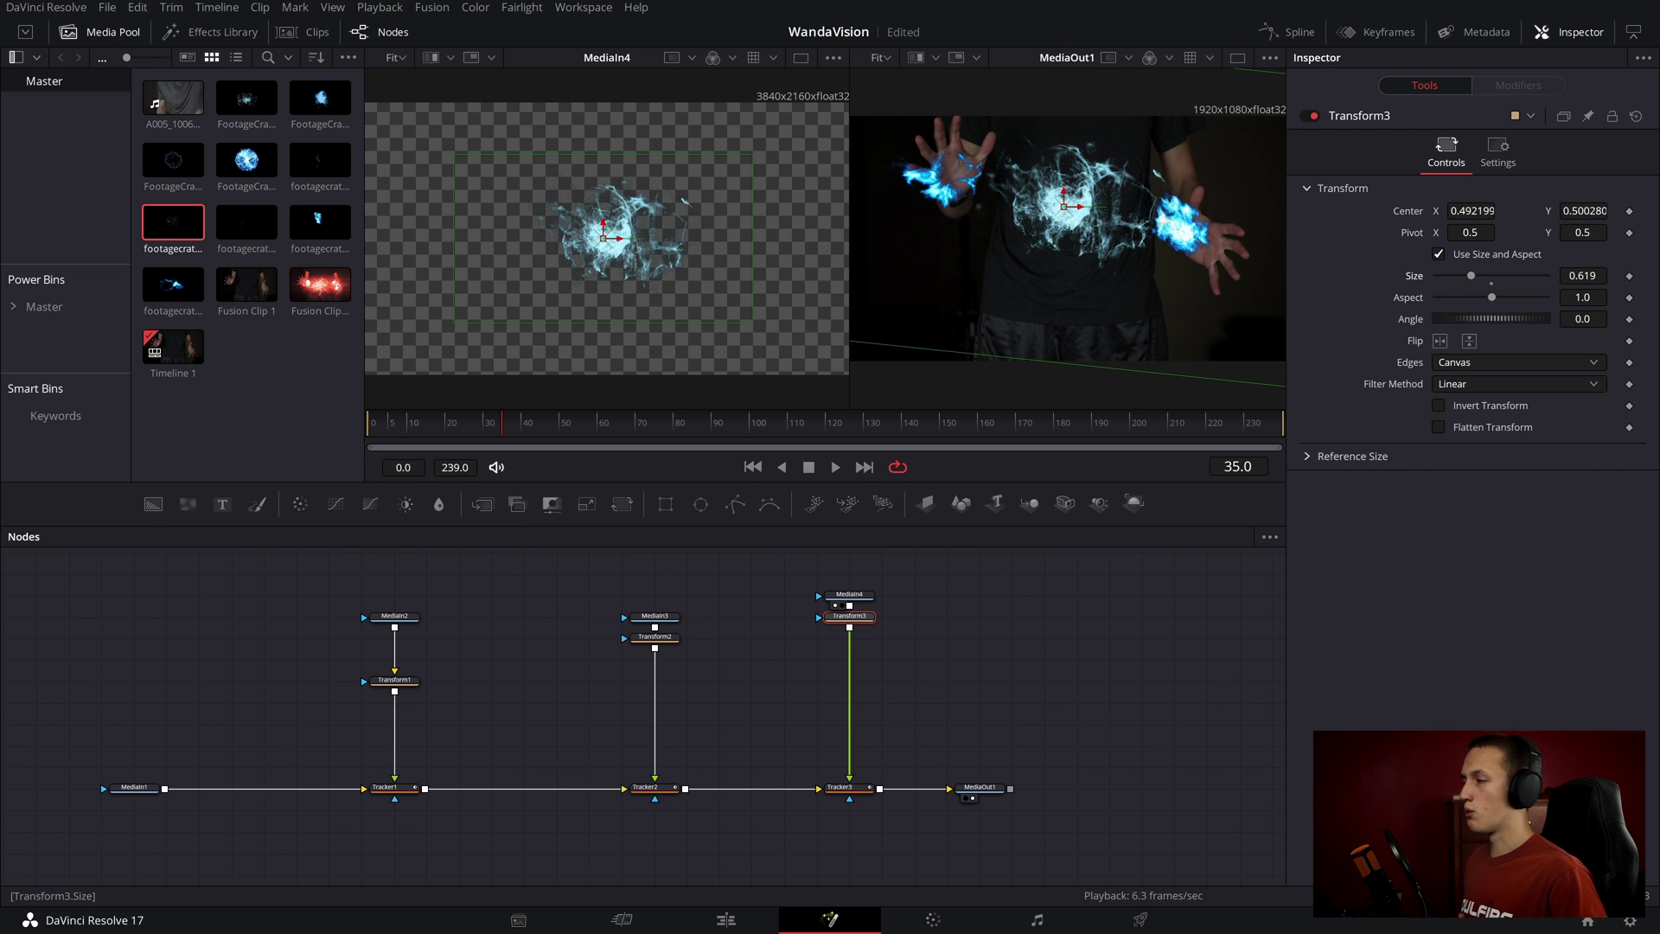
- Play back the composite from the first frame to check the energy ball between the hands
drag(371, 422, 167, 433)
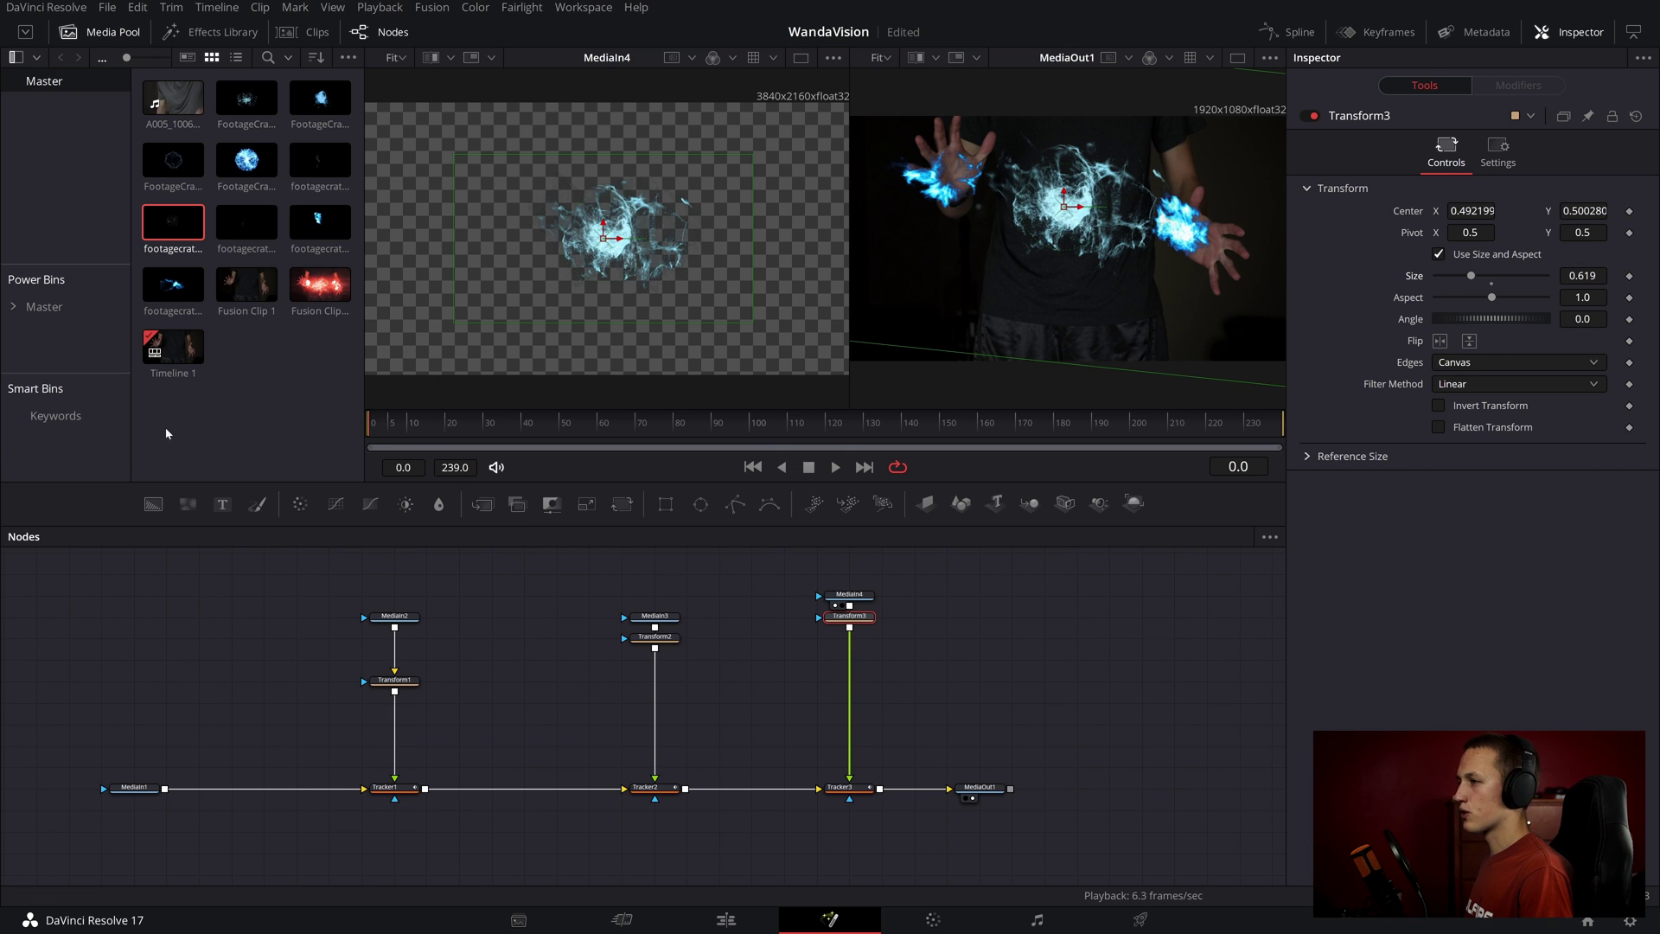
key(space)
key(space)
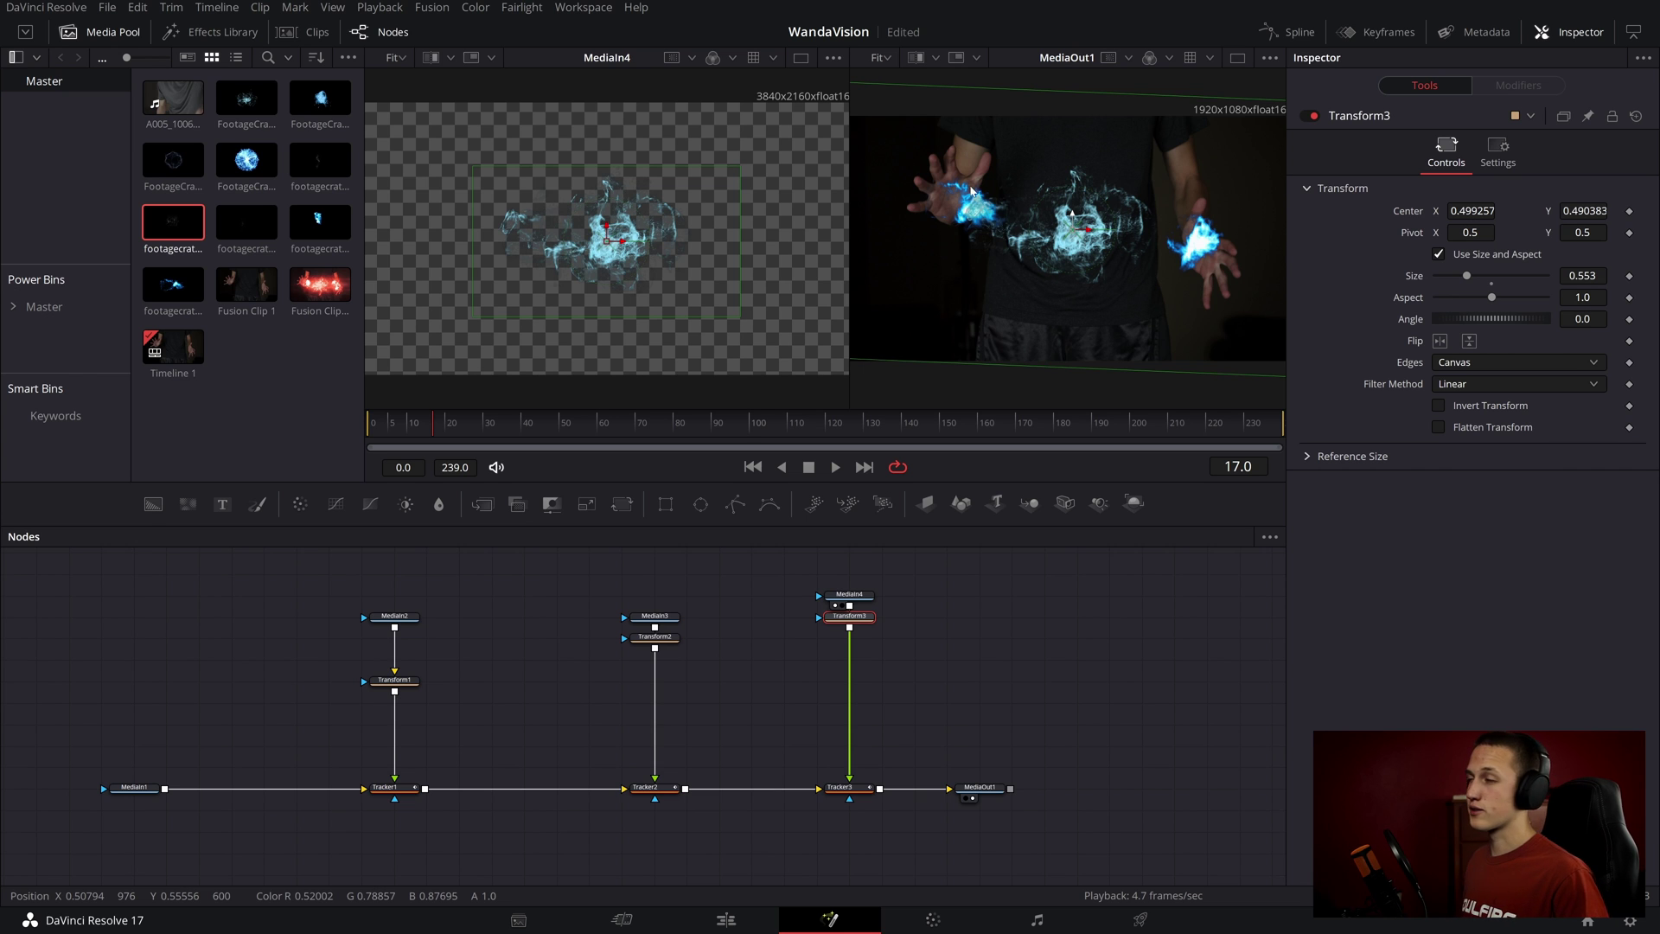
- Add the looping-mist-accent-1 and looping-mist-accent-2 clips to the node graph and inspect the second clip's alpha channel
click(894, 703)
drag(894, 703, 1045, 711)
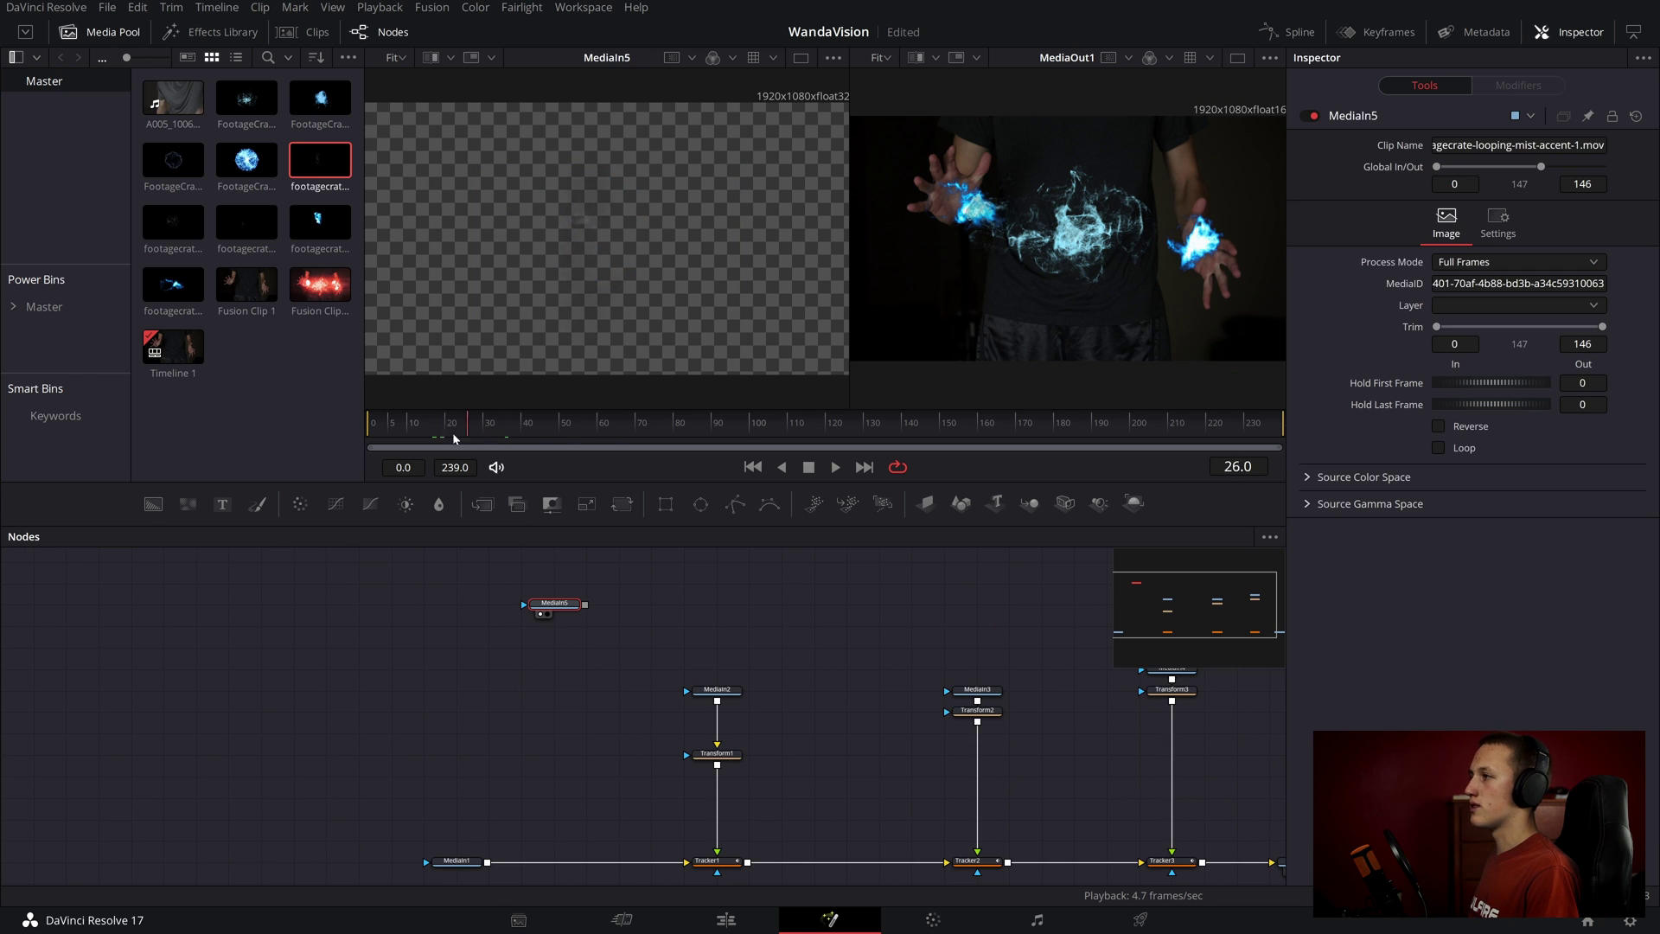
drag(453, 438, 423, 439)
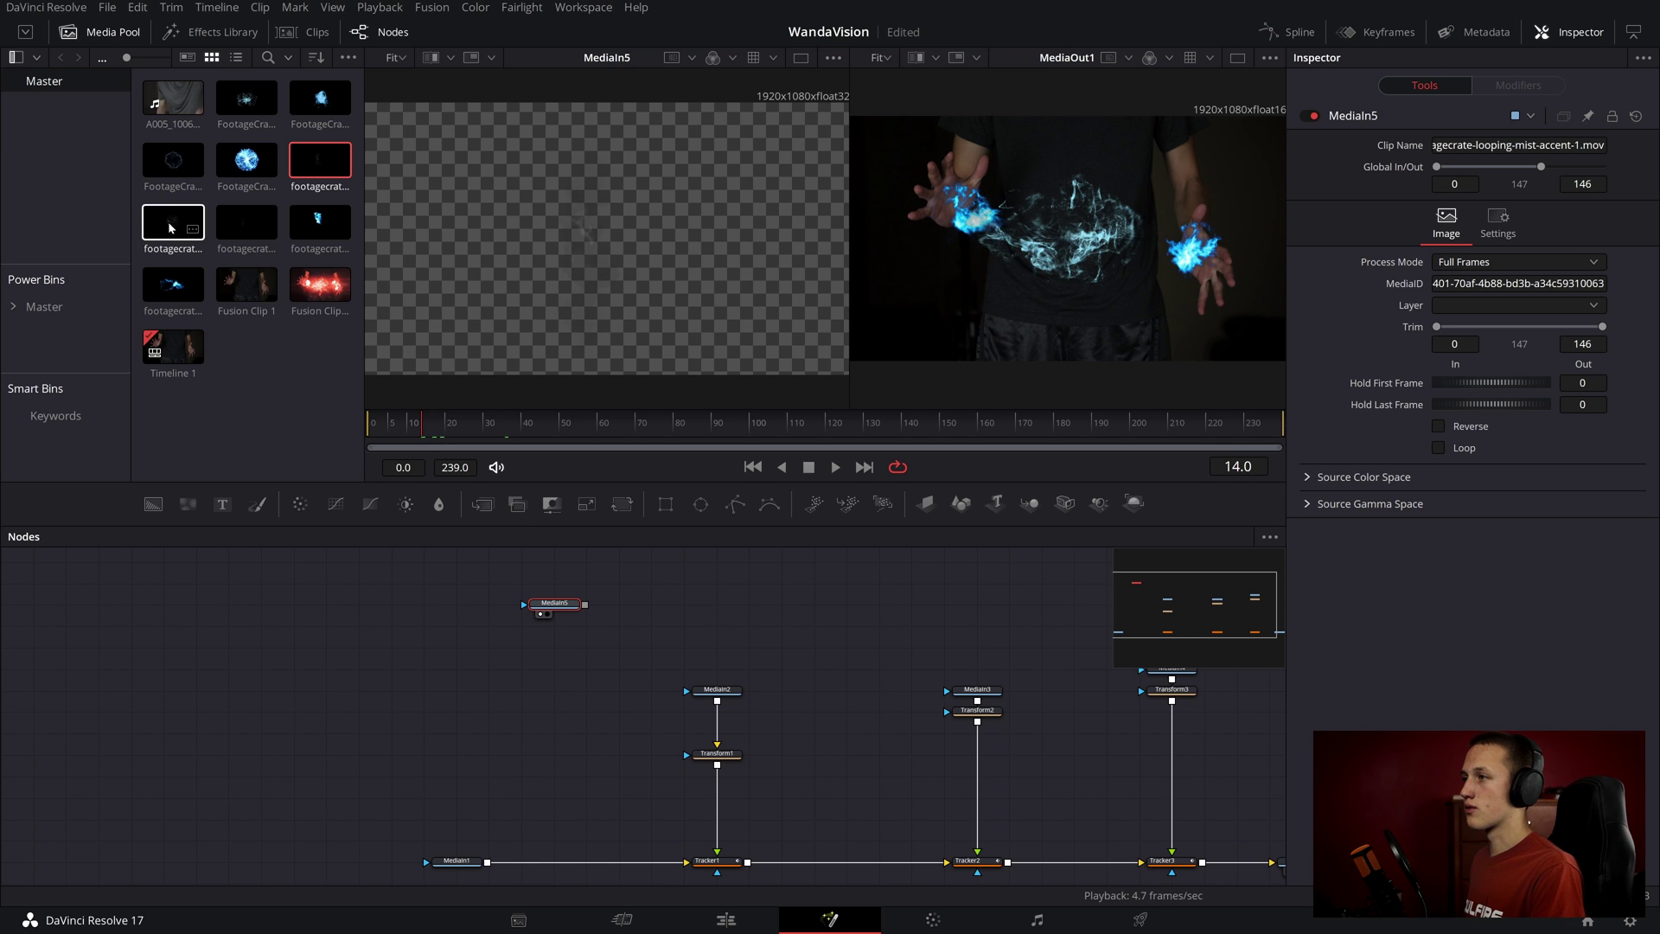
drag(171, 227, 651, 607)
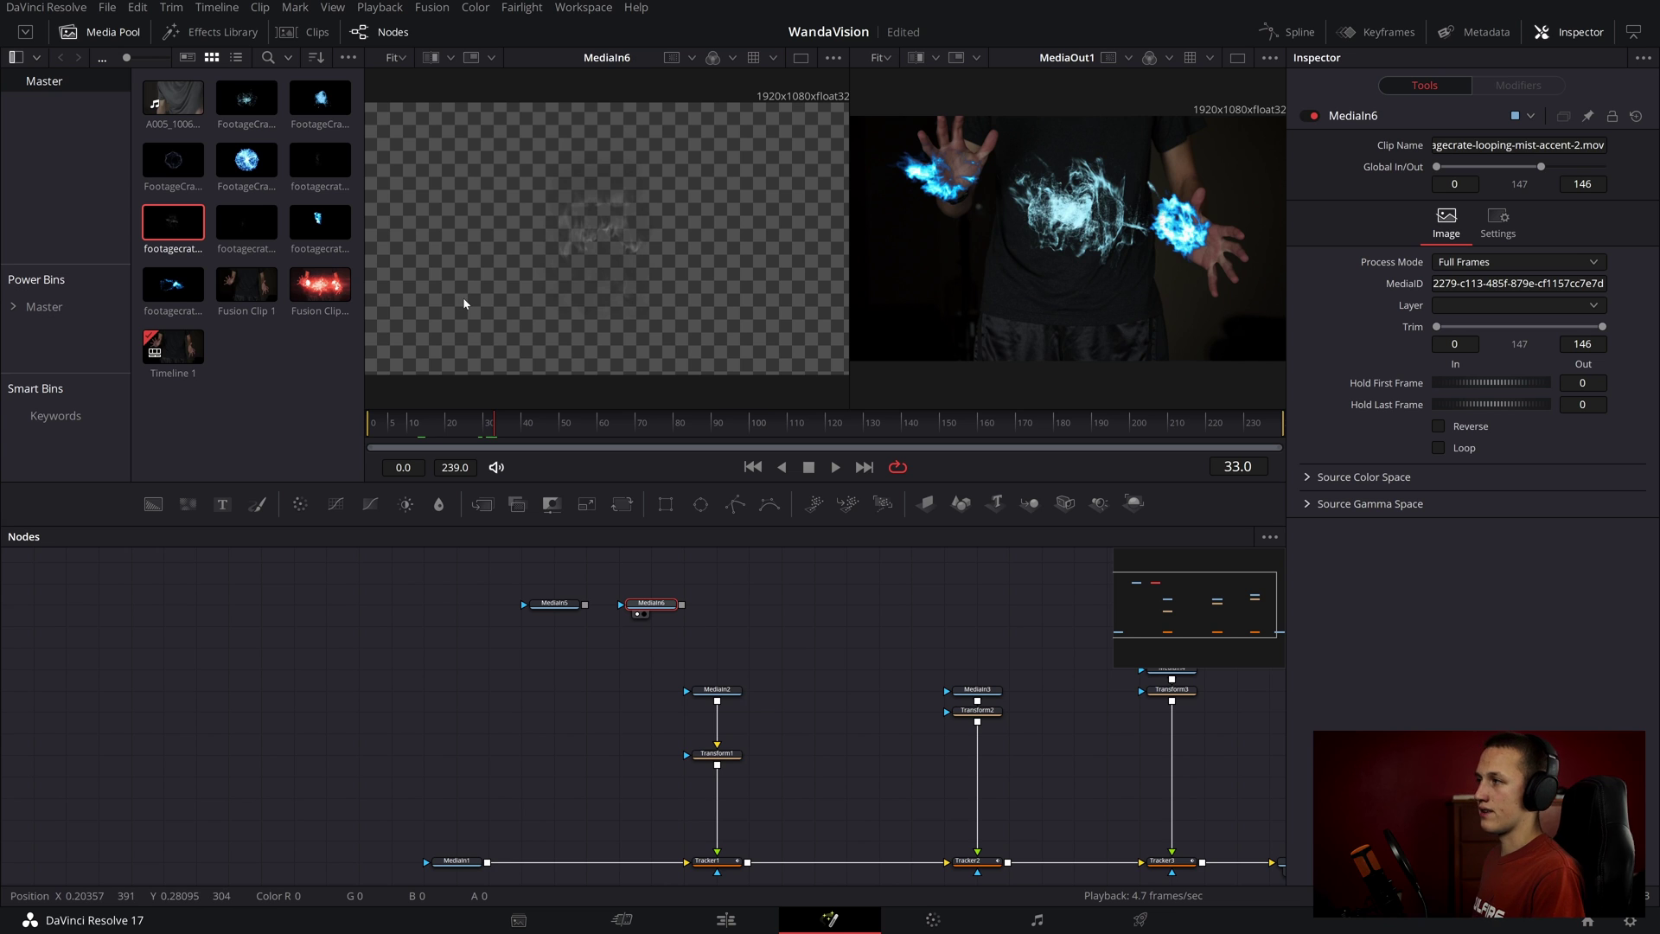
key(a)
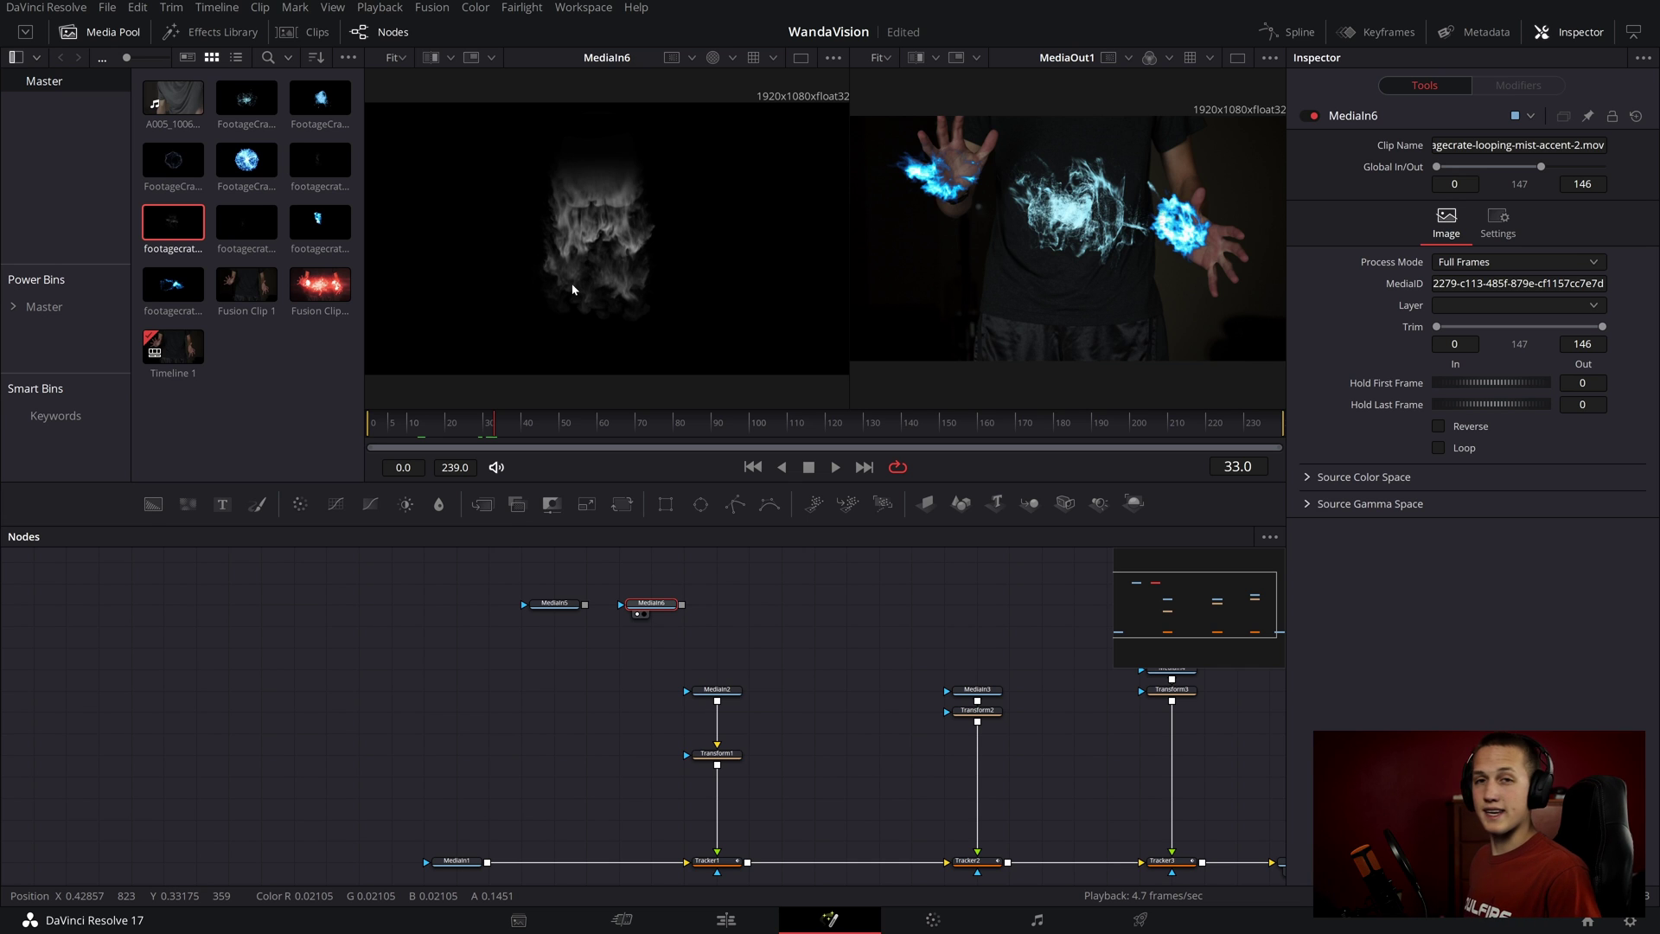
drag(494, 430, 583, 433)
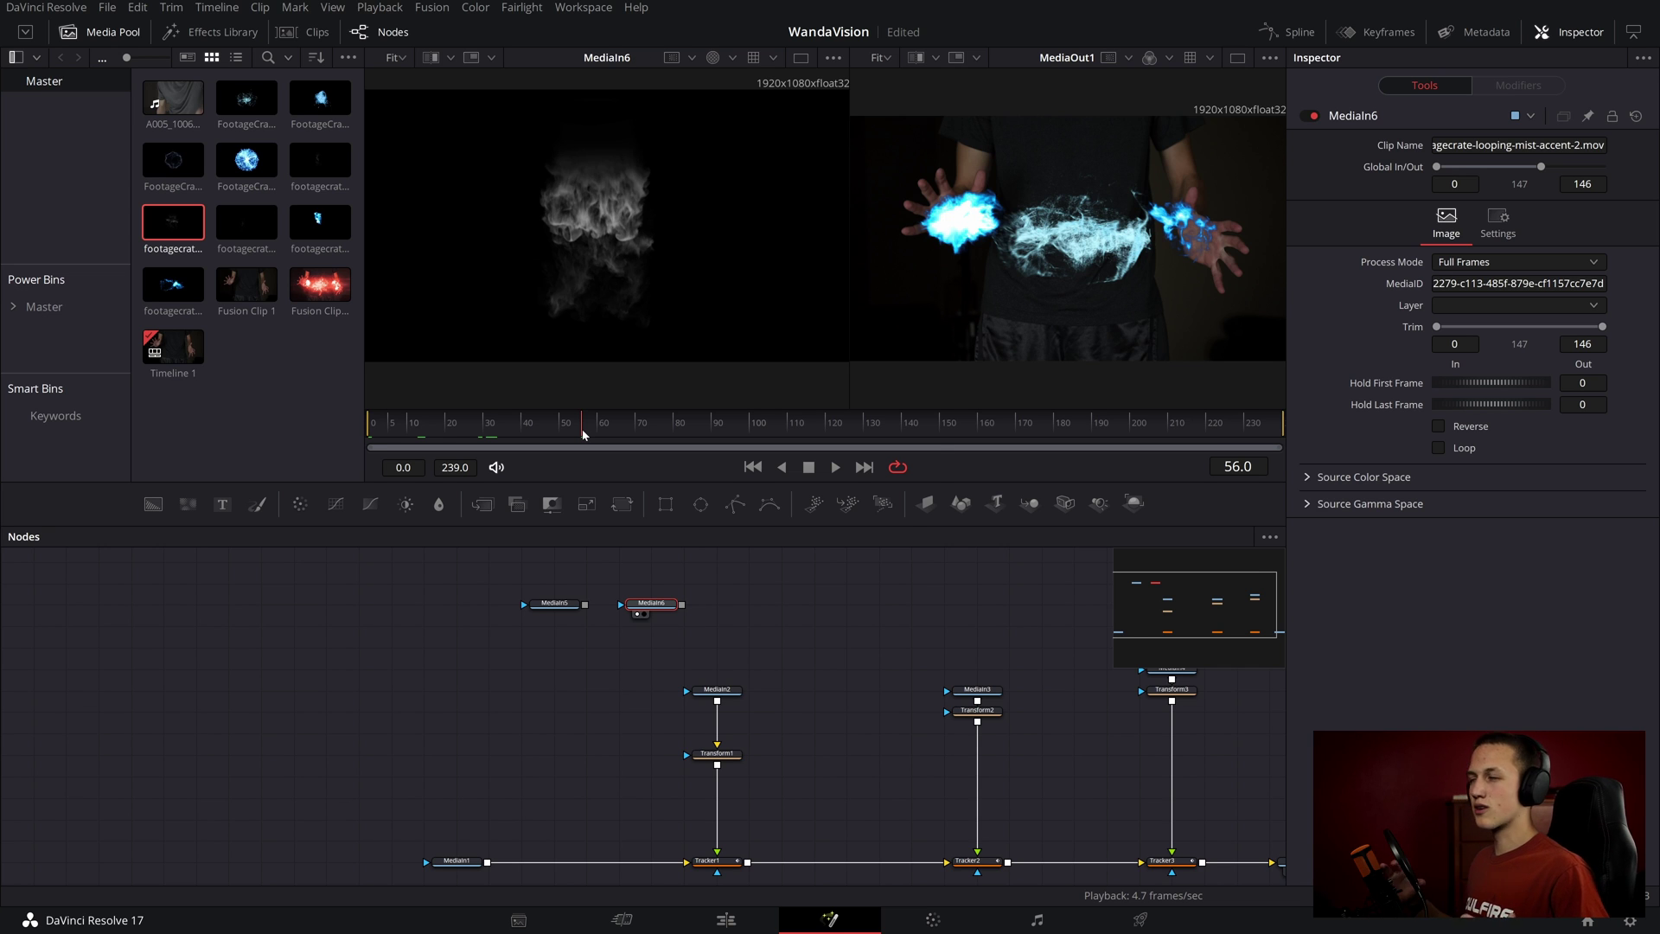
- Add a Background node masked by MediaIn6 and set its colour to a blue sampled from the fire
key(shift+space)
text(back)
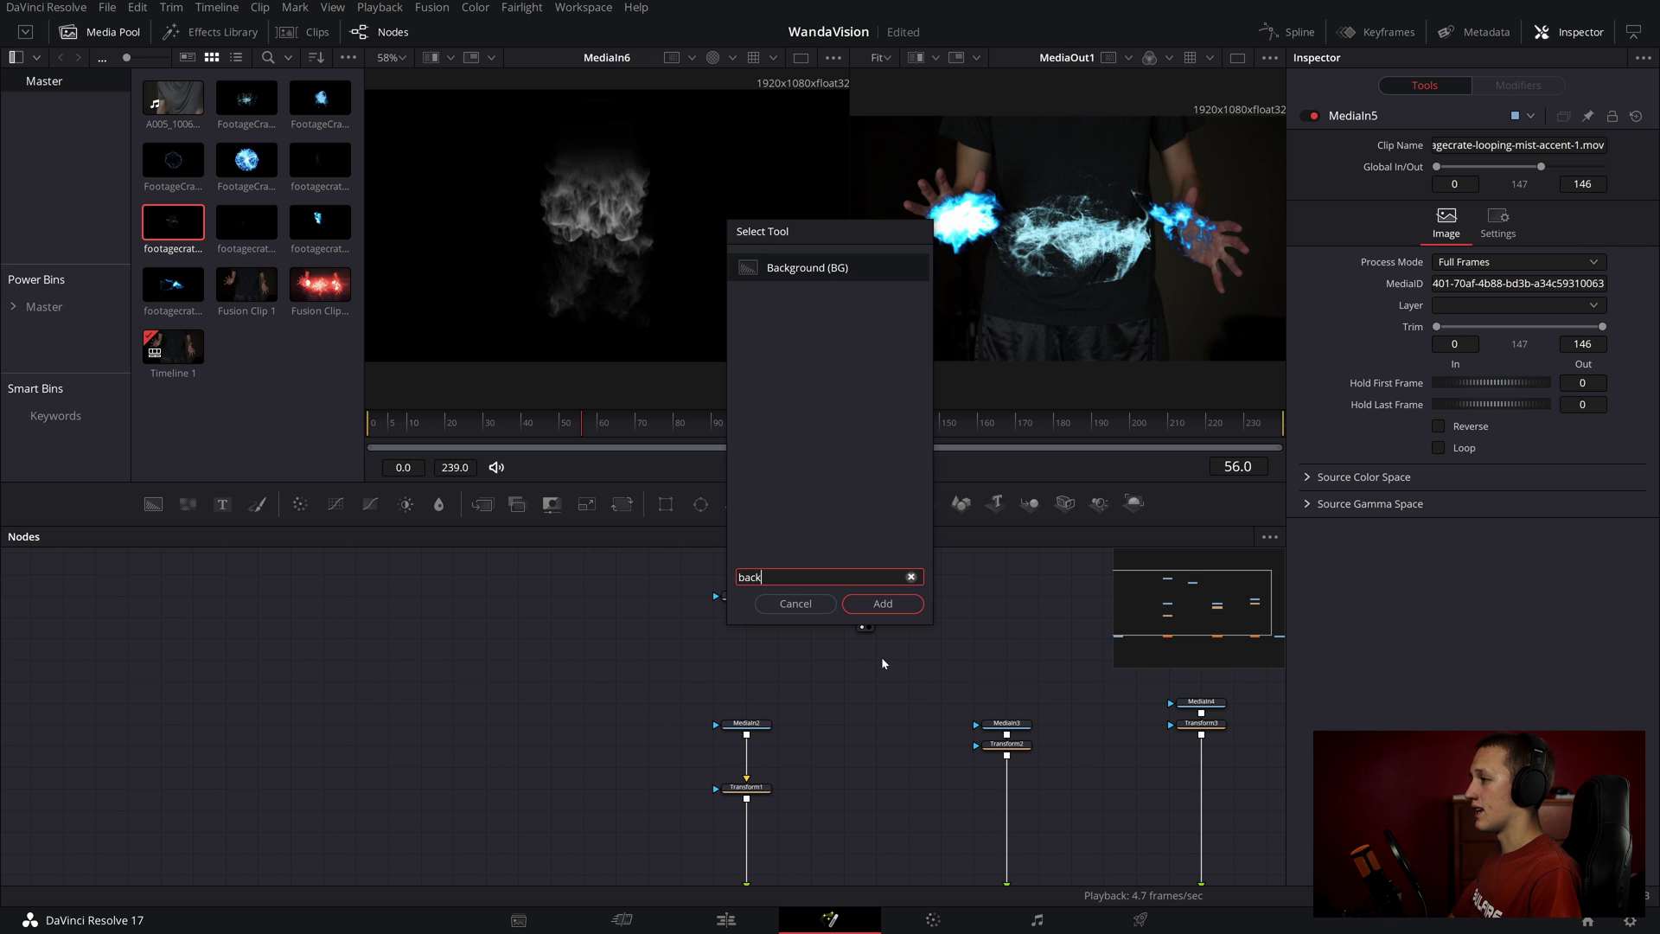
key(Return)
drag(906, 617, 871, 657)
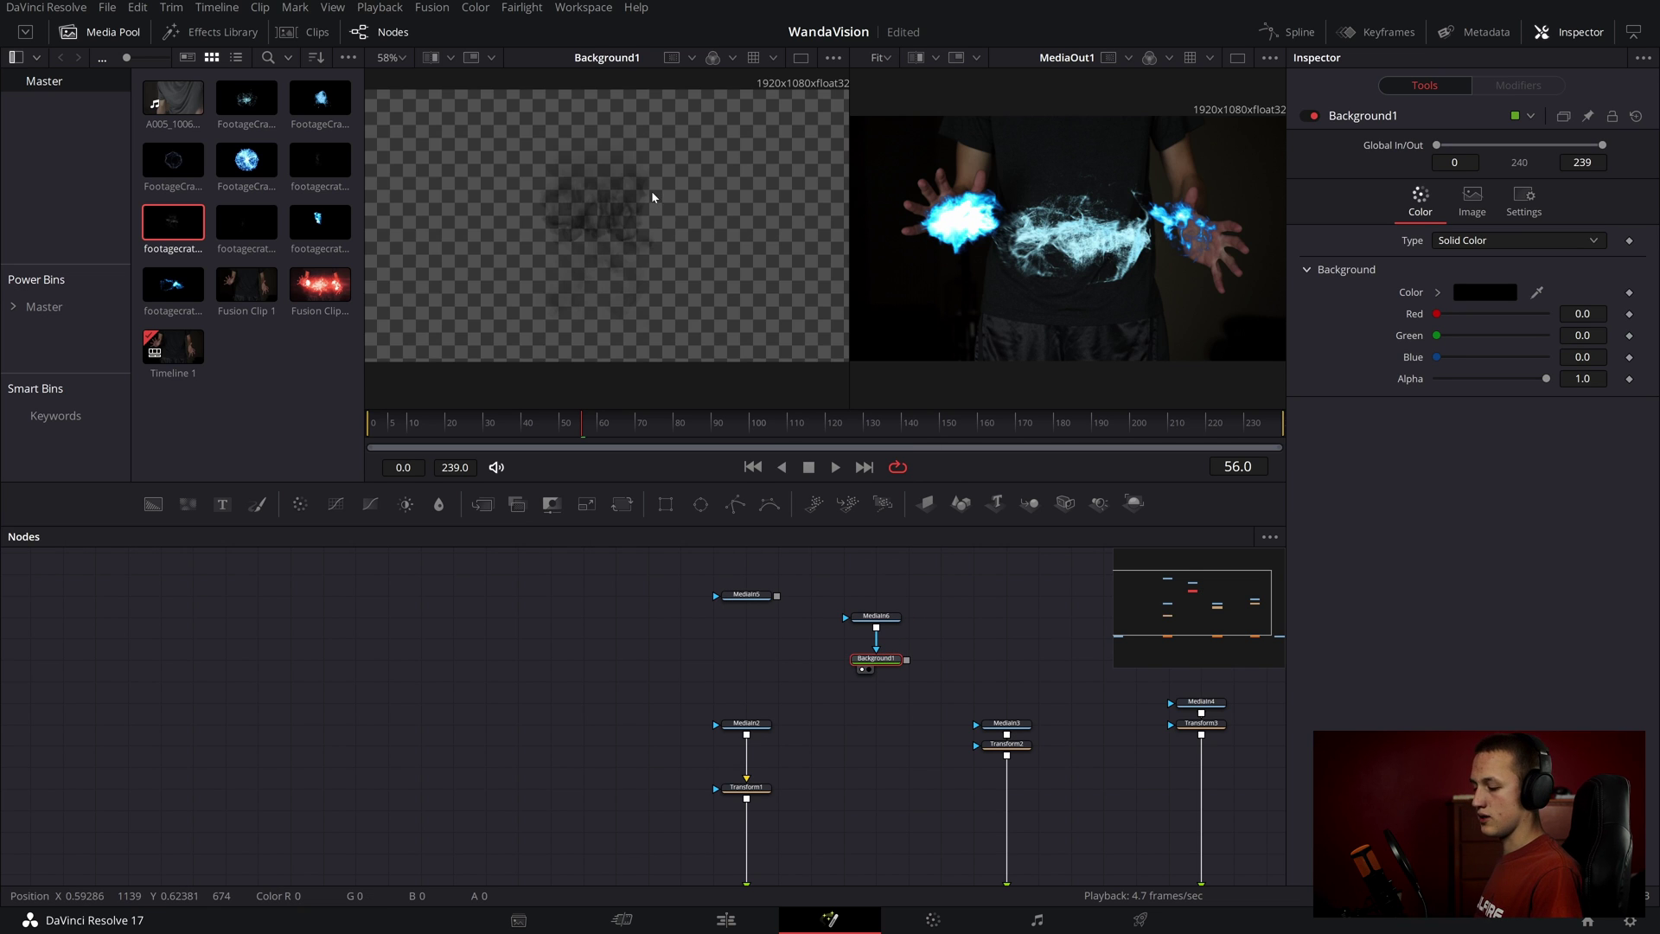
click(1438, 292)
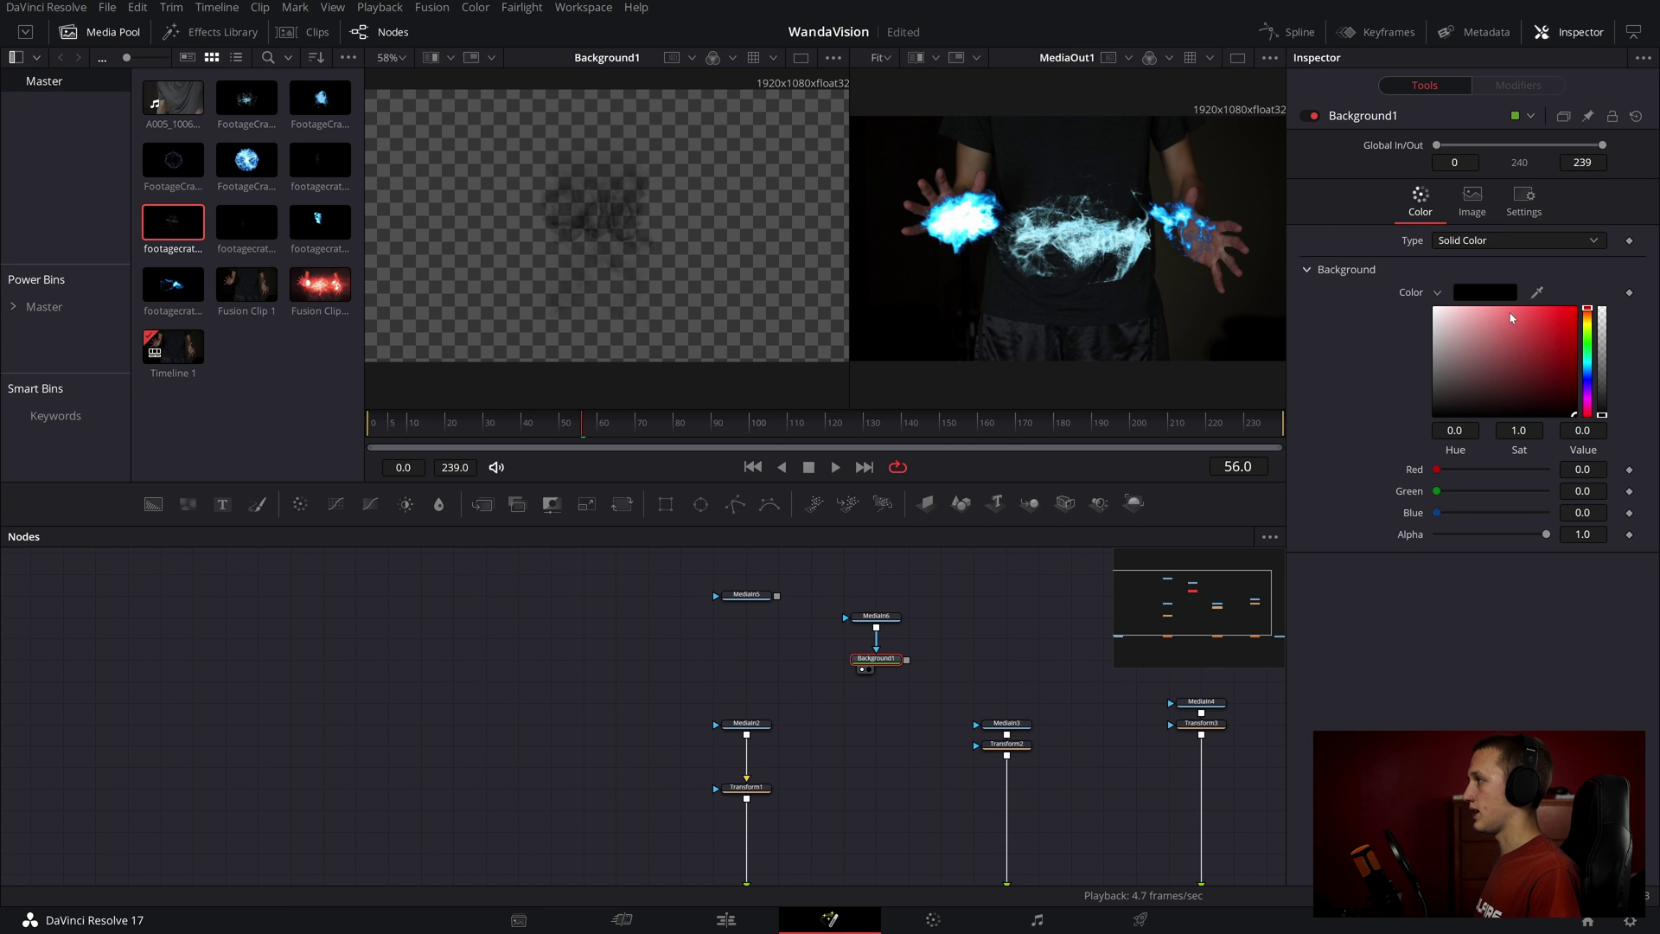
drag(1500, 317, 991, 189)
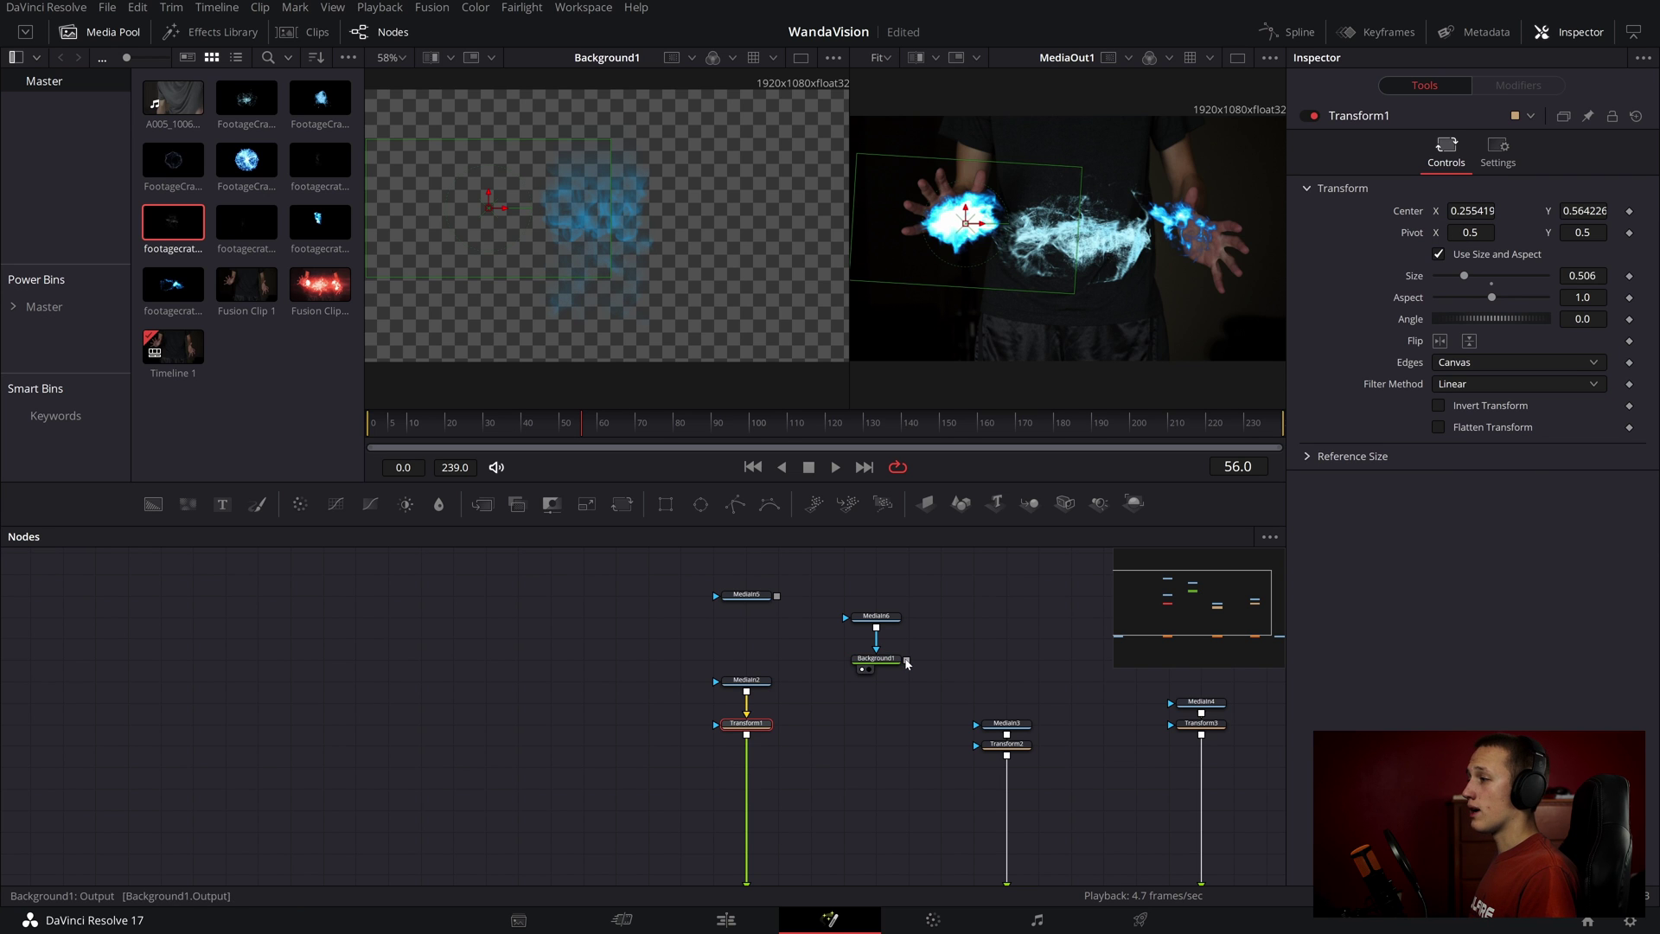
- Merge Background1 over Transform1, view the resulting merge, and align the connected nodes above Tracker1
drag(906, 660, 748, 727)
key(1)
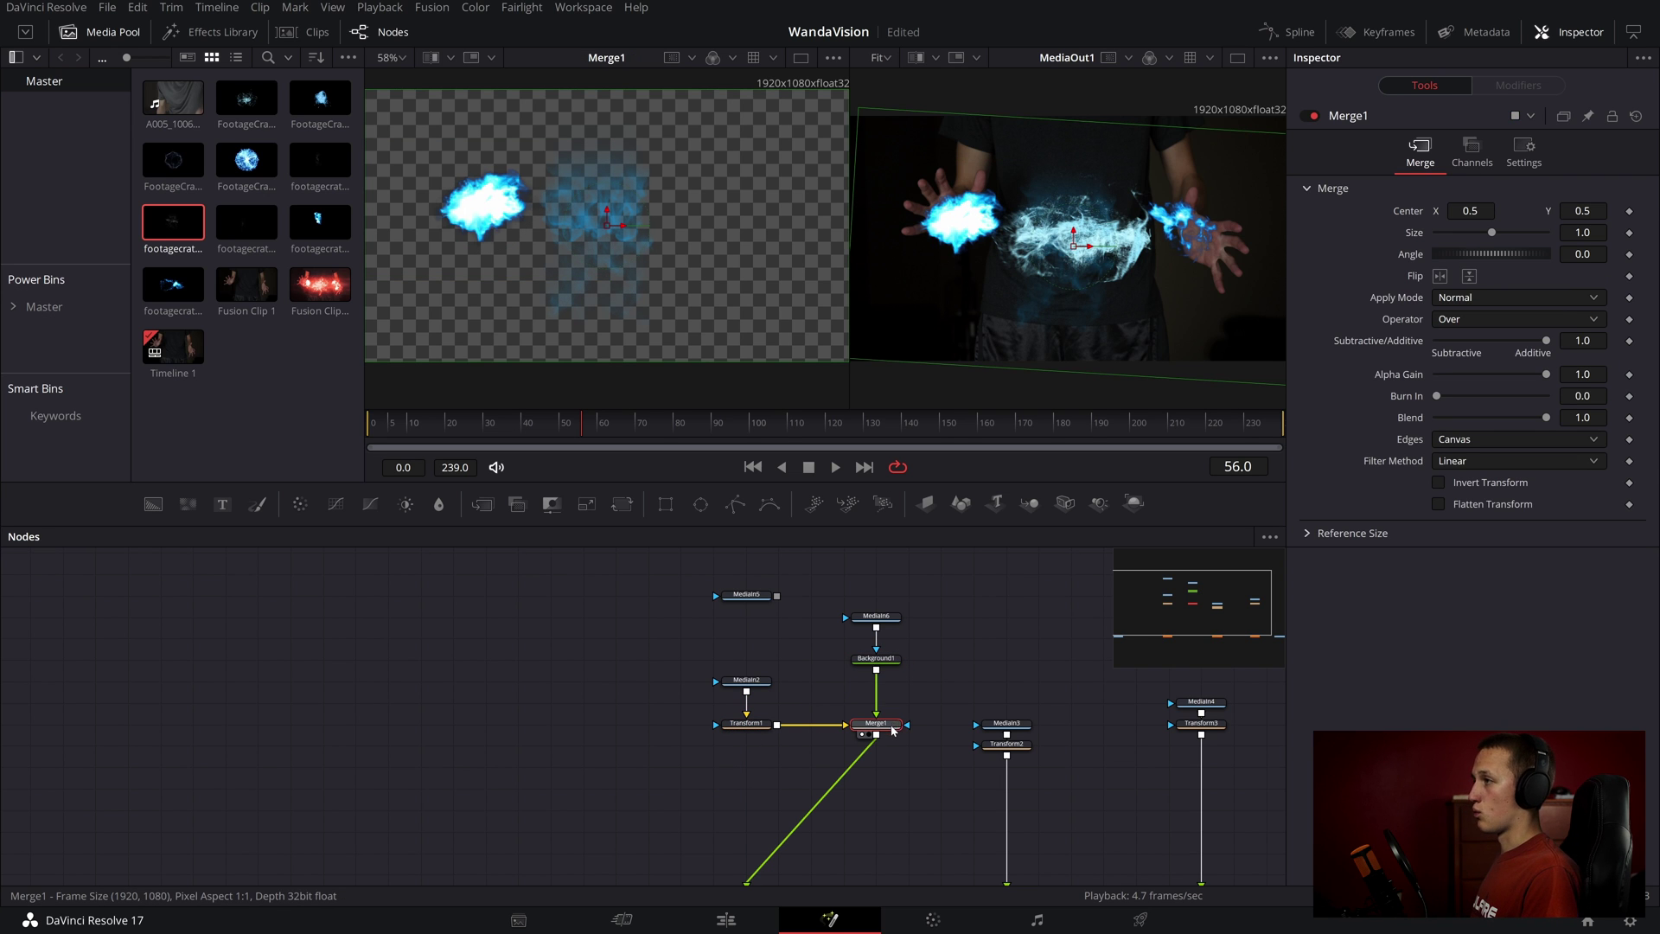
drag(869, 729, 739, 727)
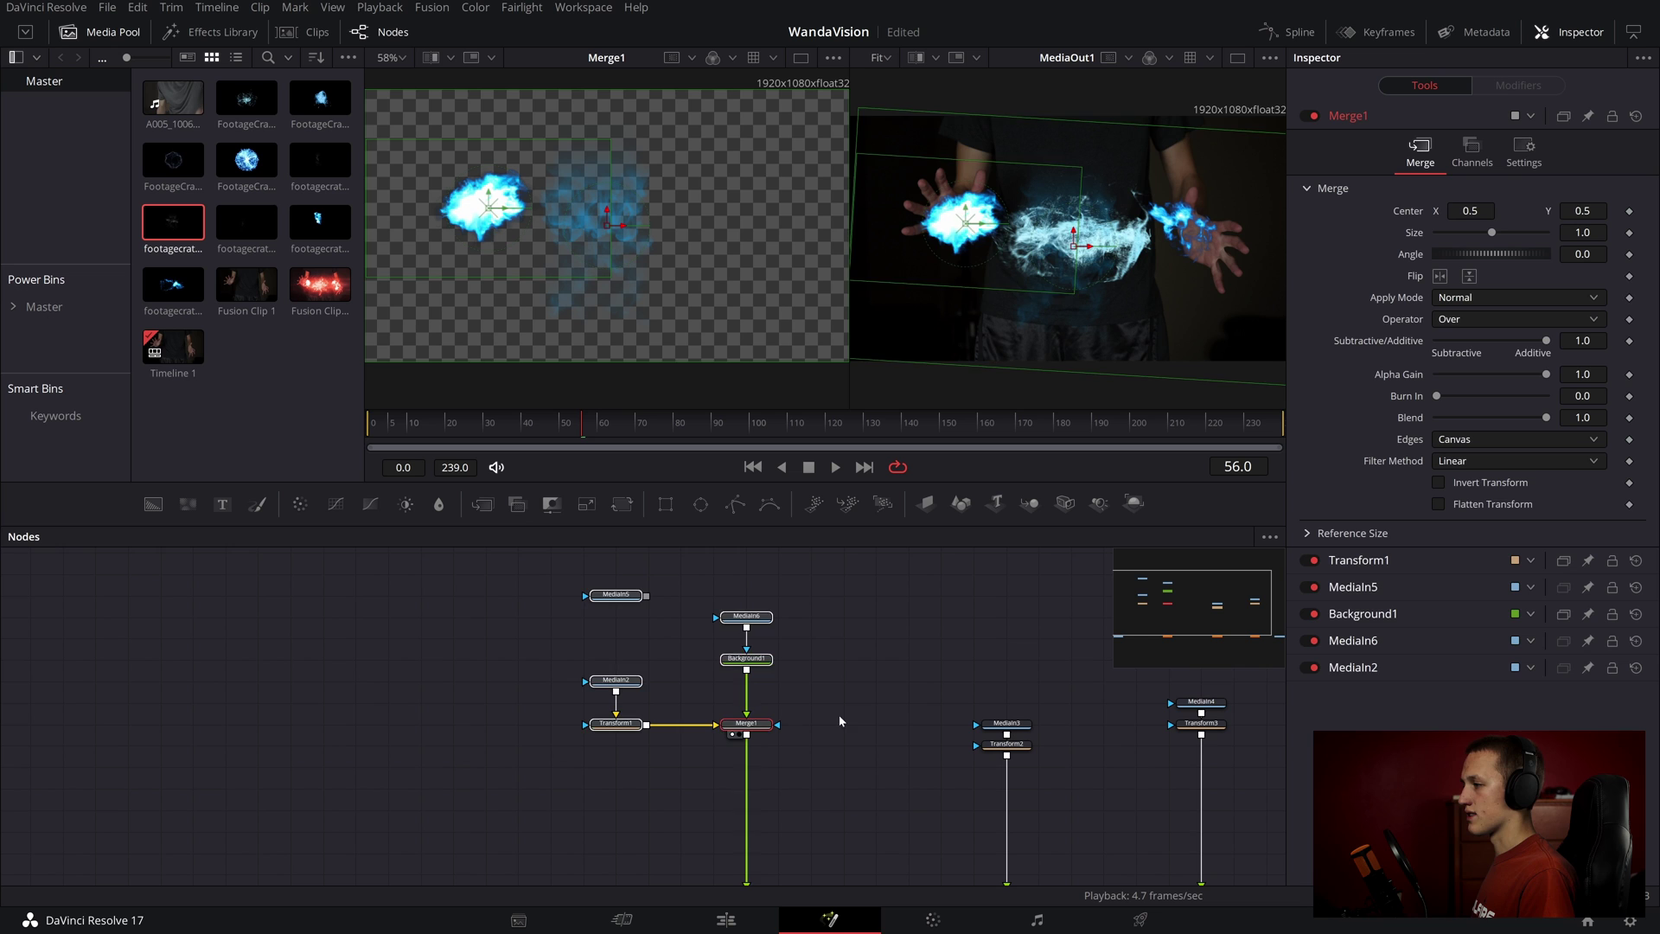
click(840, 721)
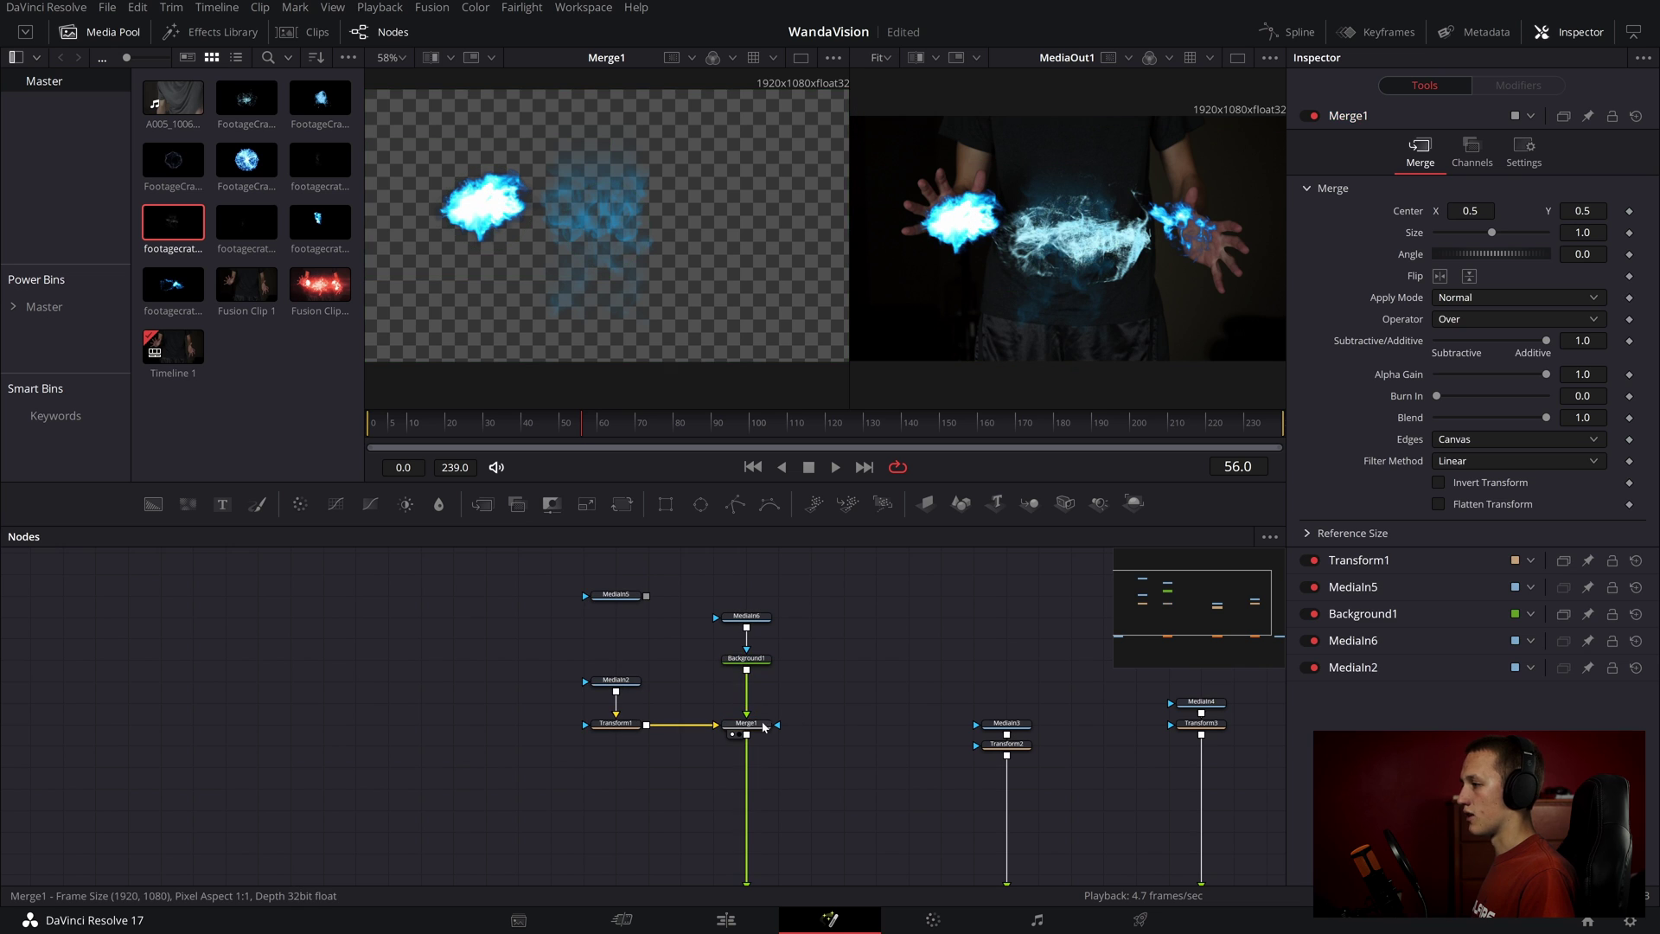
- Add a Transform node between Background1 and Merge1
click(760, 659)
key(shift+space)
text(backtrans)
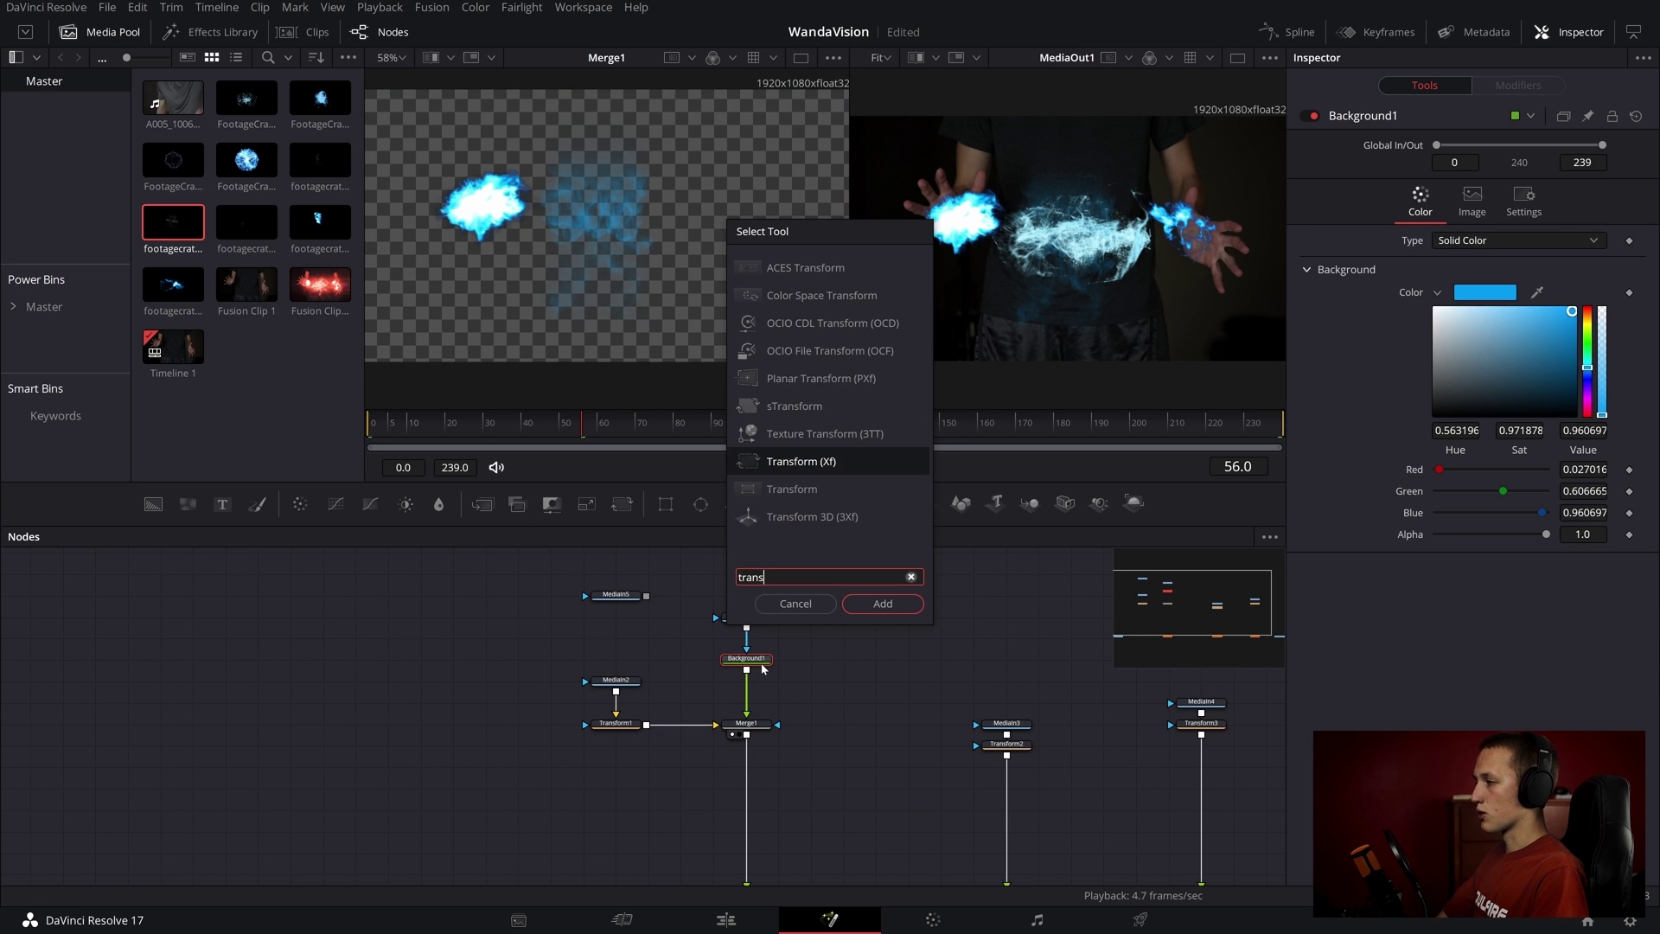
key(Return)
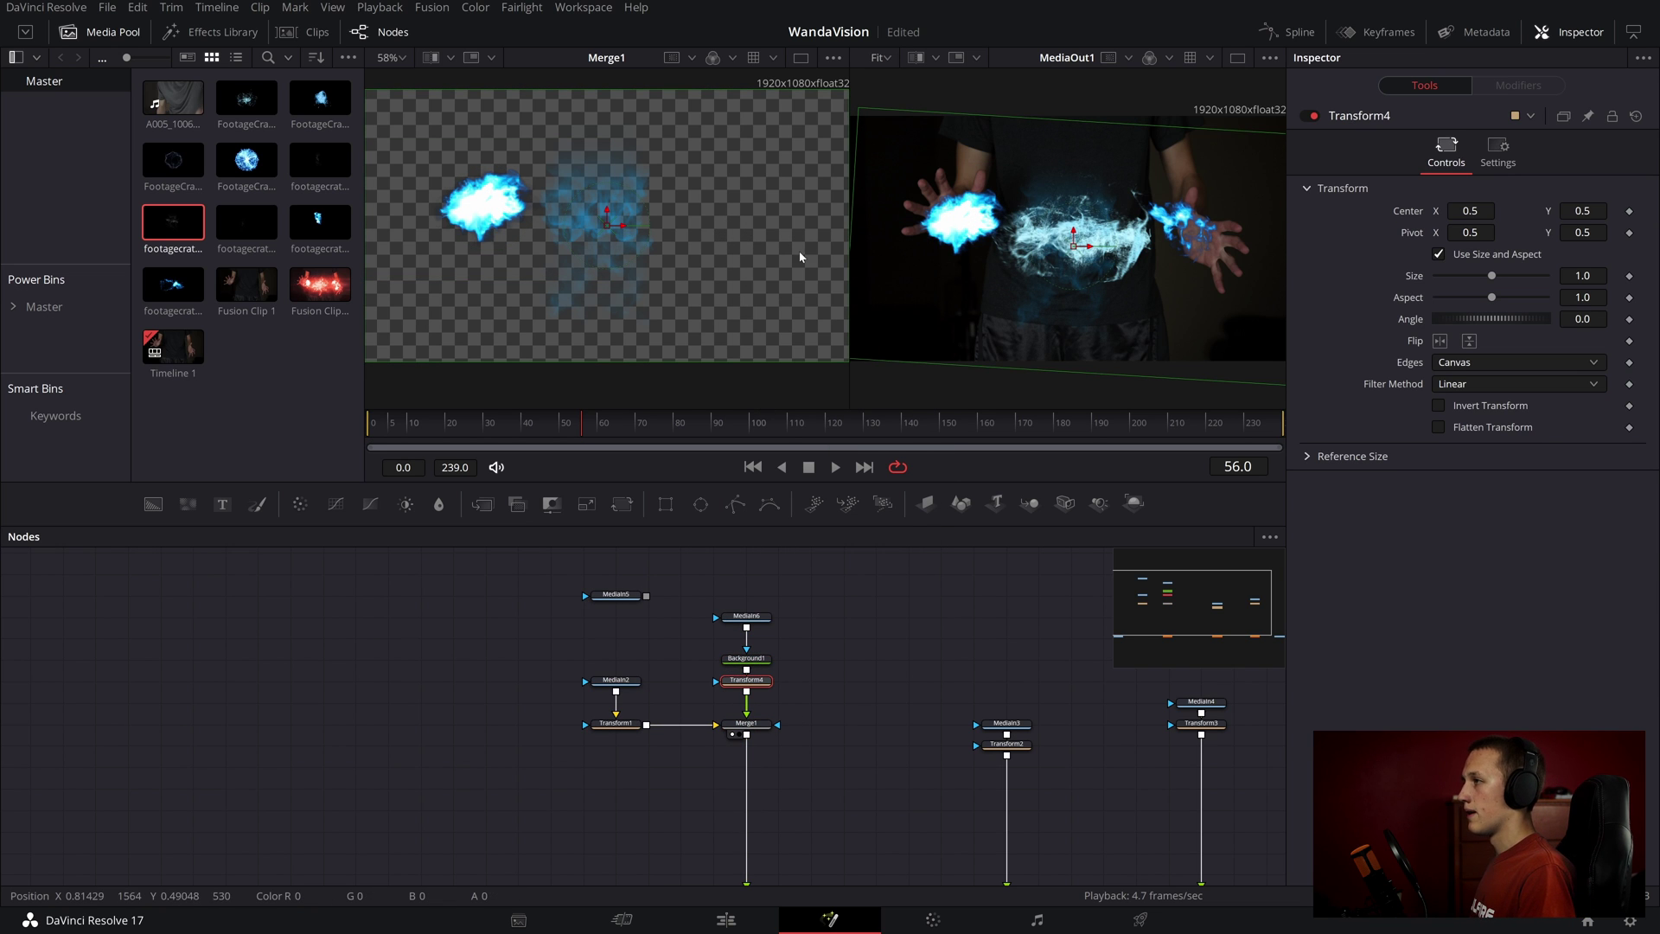
- Rotate the blue mist to about 72.9°, scale it to 0.734, move it to about X 0.361, Y 0.529, and play it back
drag(655, 225, 621, 178)
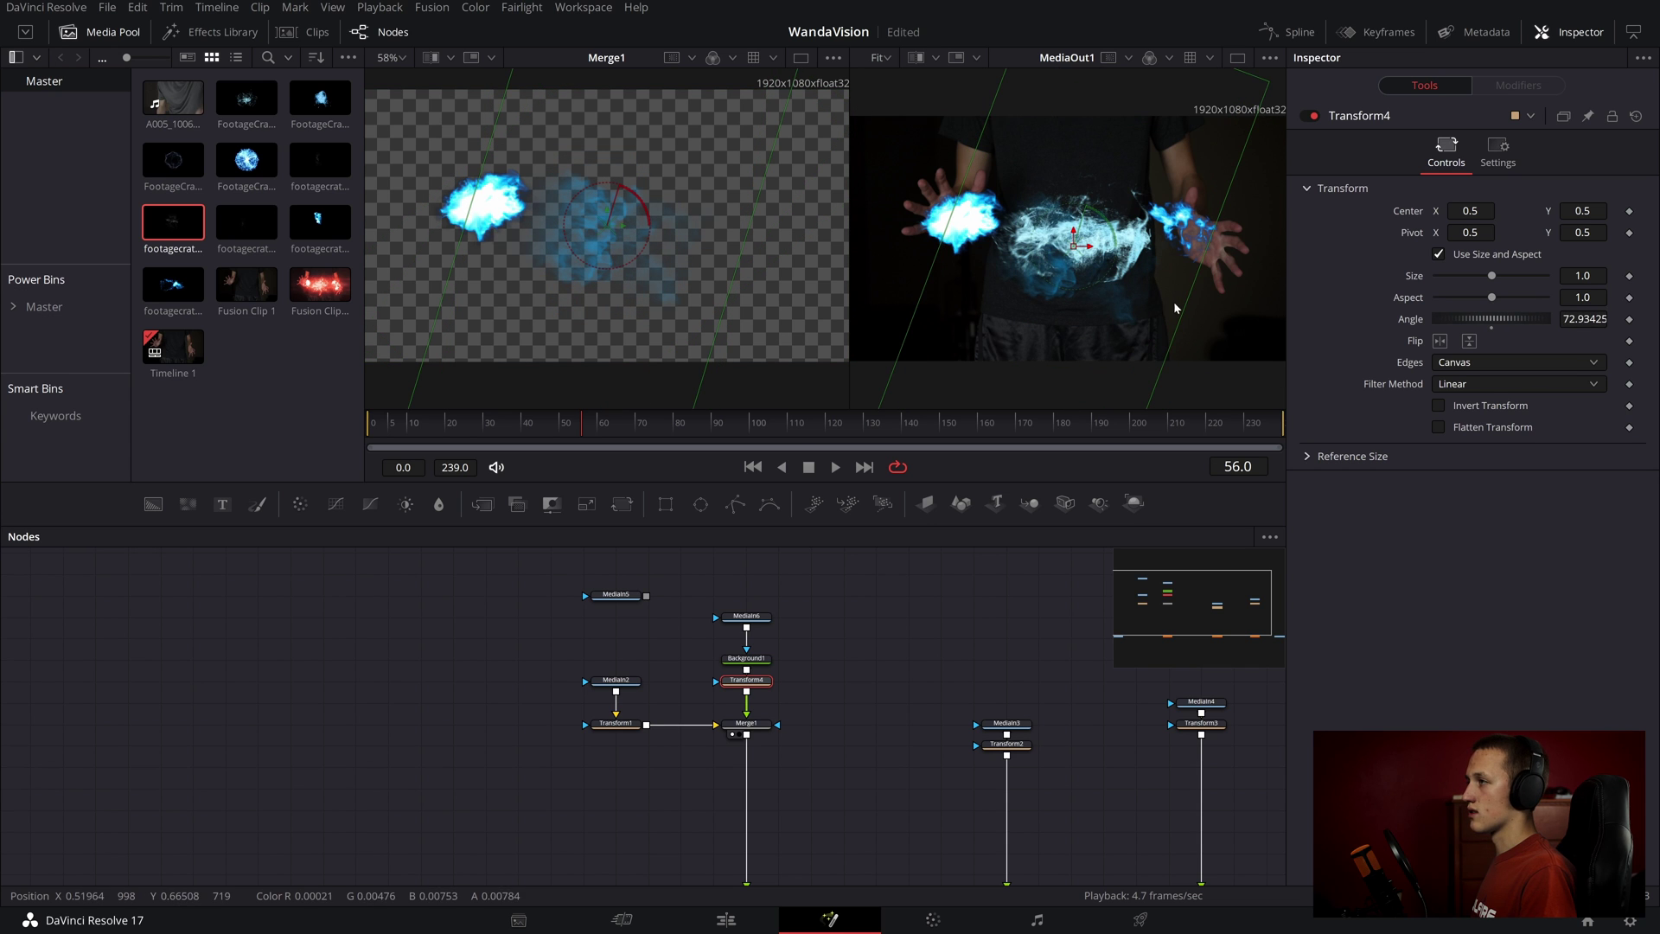
drag(1492, 276, 1477, 276)
drag(607, 225, 538, 218)
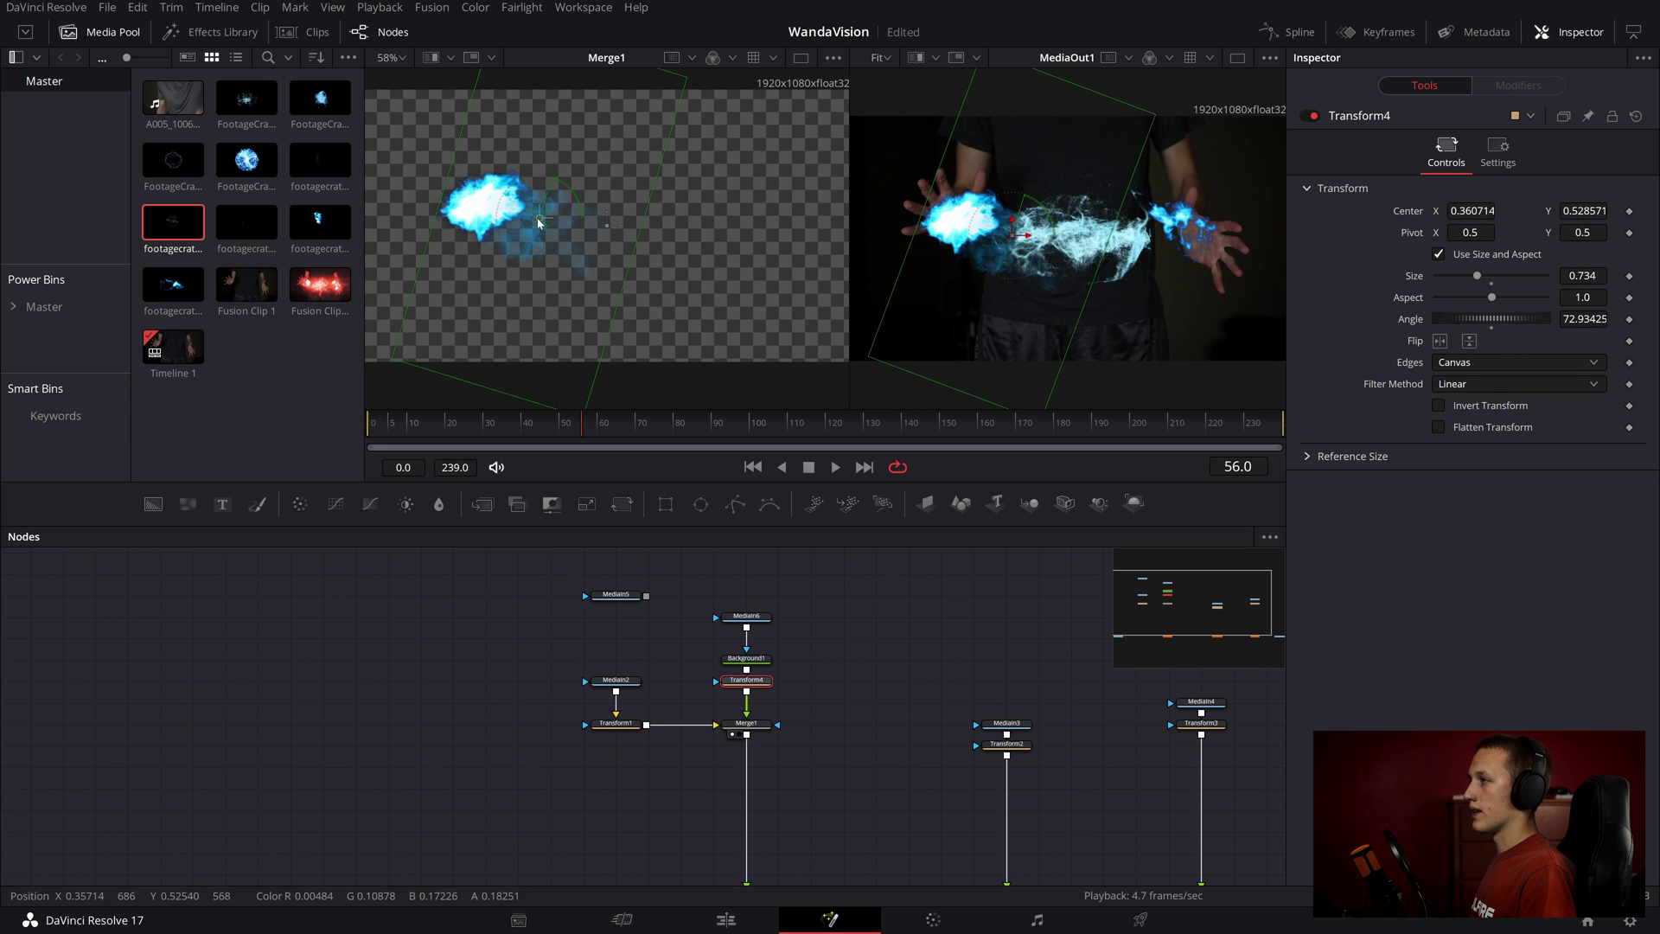
key(space)
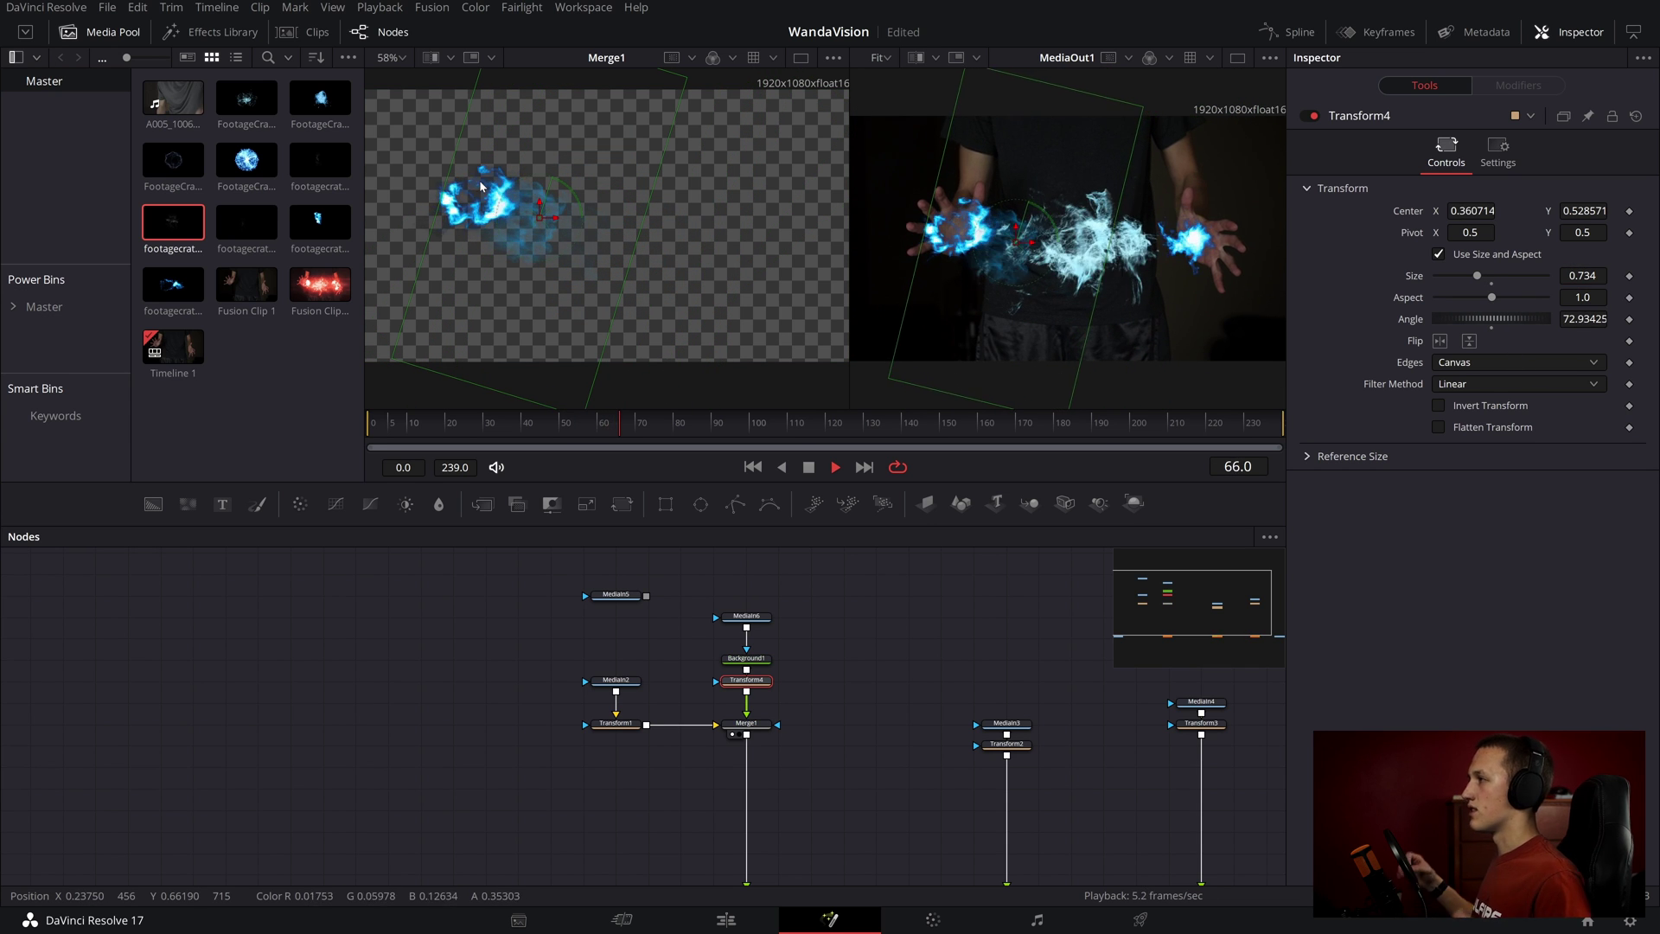
- Merge MediaIn5 over MediaIn6 to feed Background1's mask, rearrange the nodes, and view Merge2's alpha channel
drag(776, 574, 681, 630)
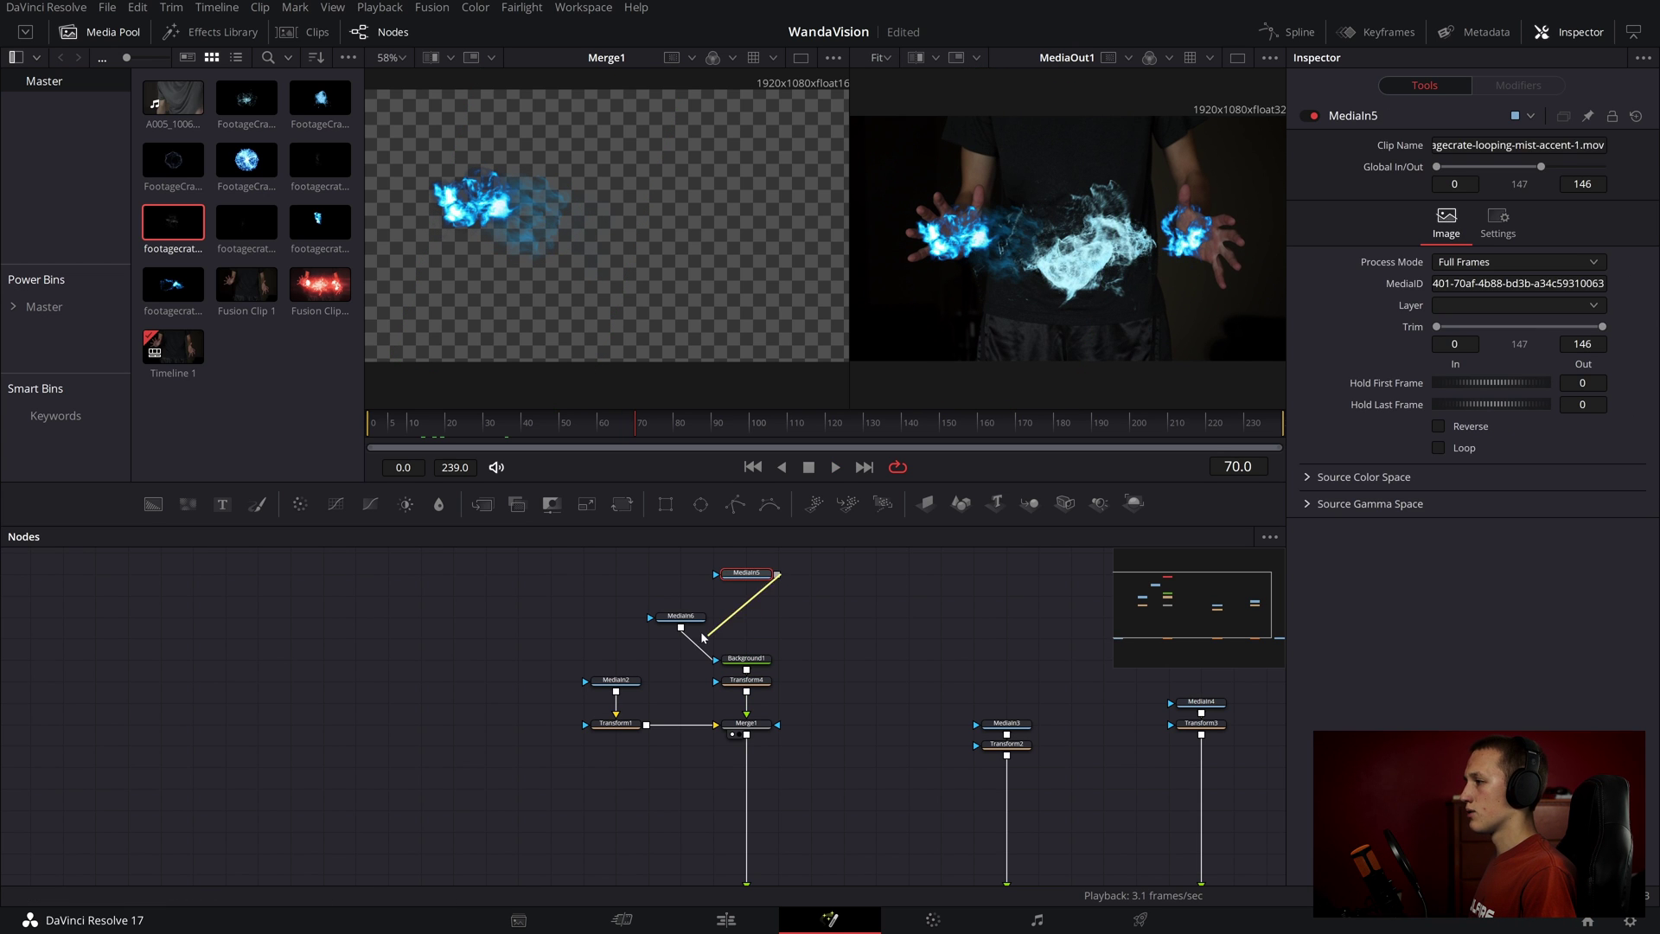
mouse_move(691, 620)
mouse_down()
mouse_move(659, 618)
mouse_move(690, 619)
mouse_up()
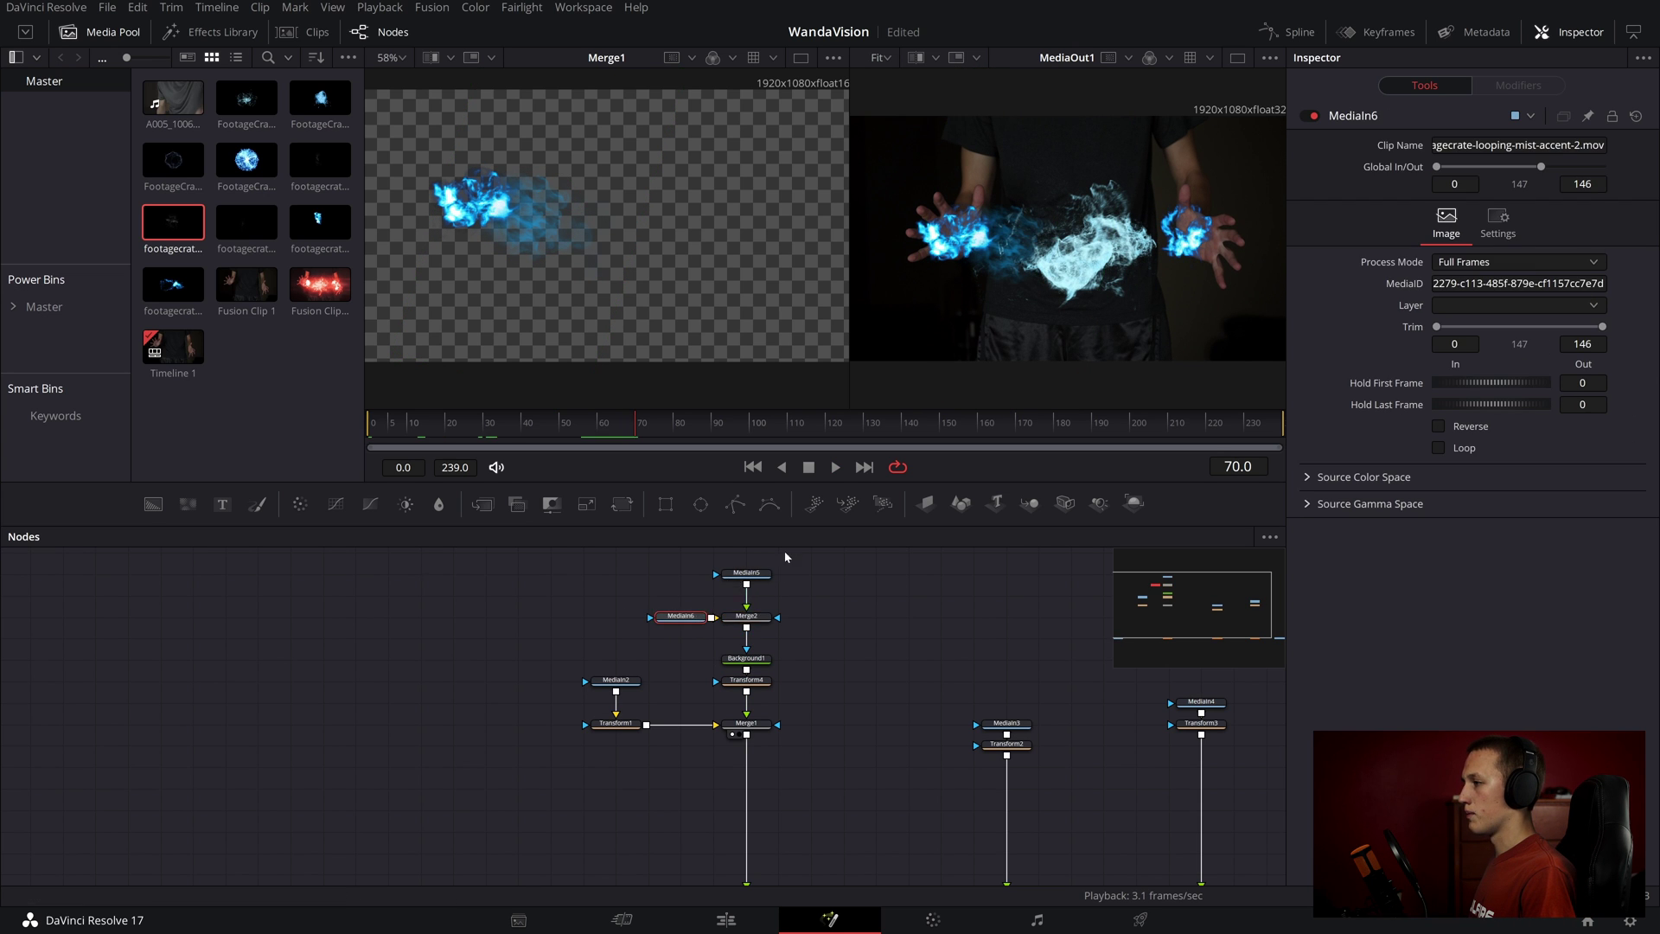
drag(786, 555, 681, 625)
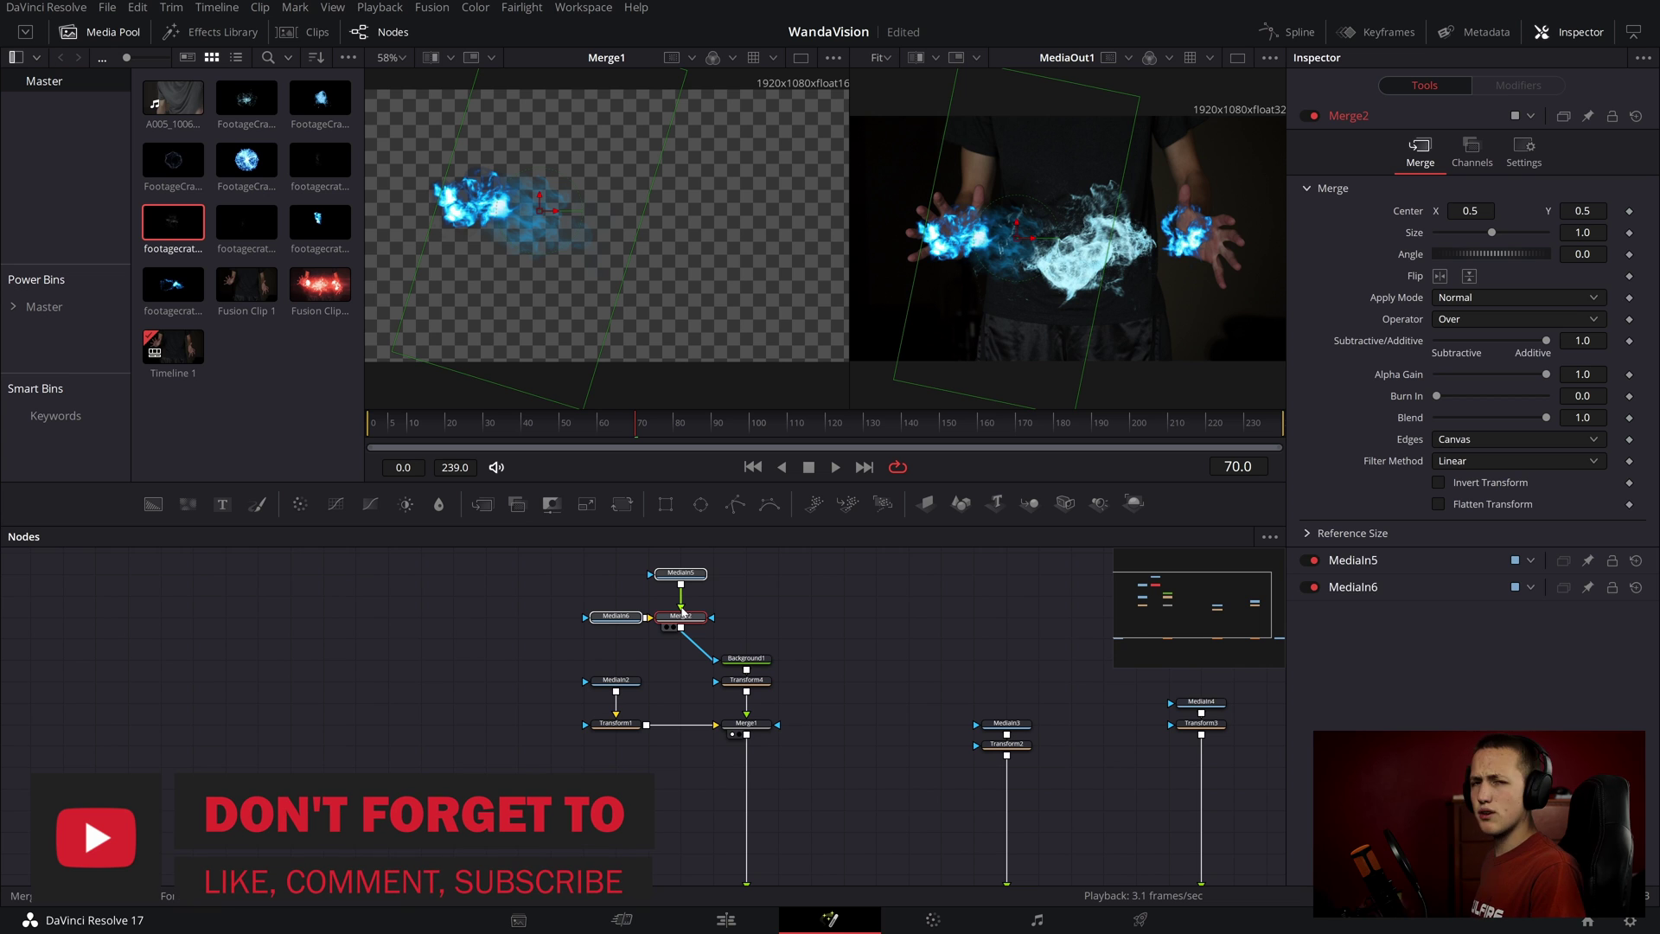
click(693, 619)
key(1)
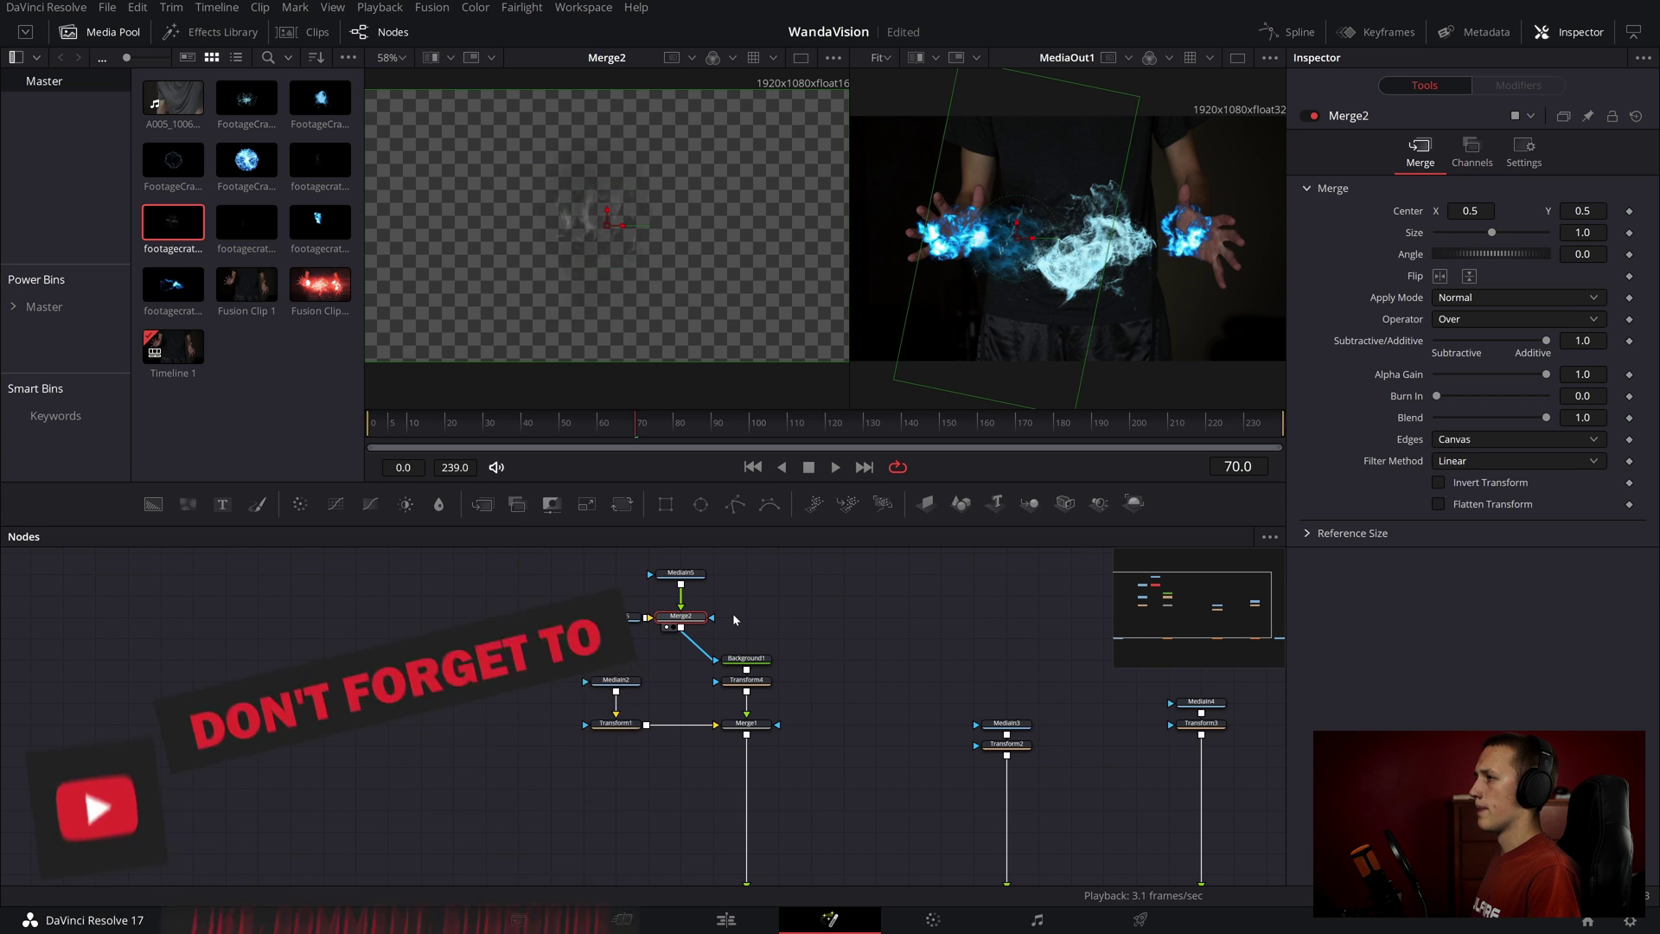
key(a)
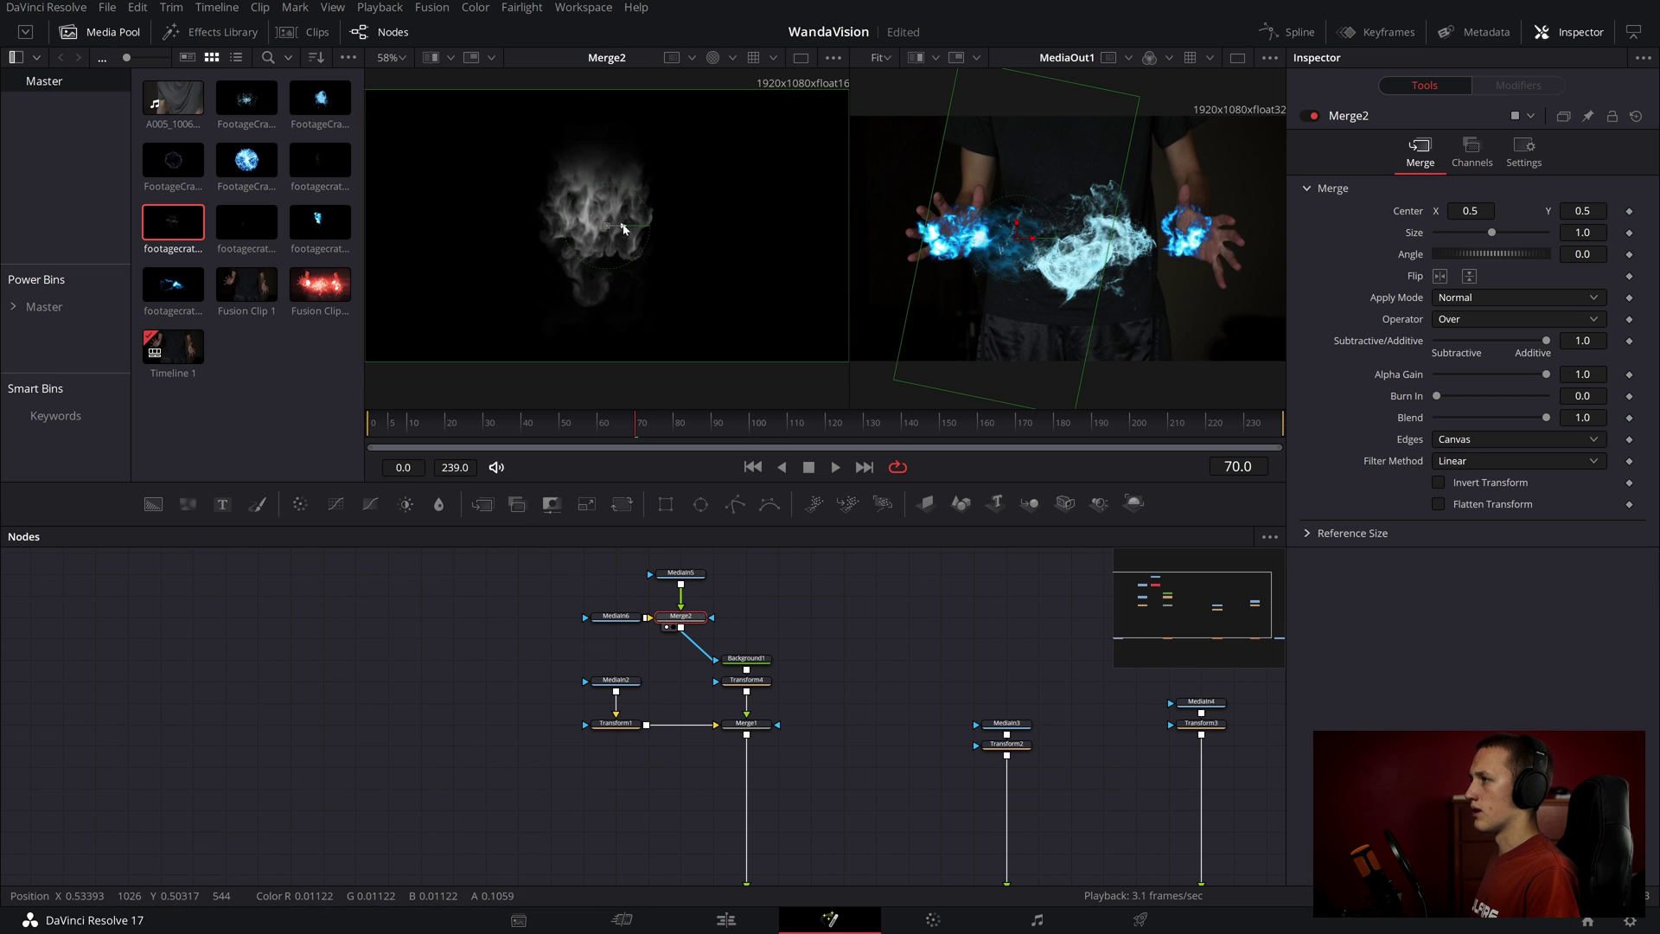
- Offset the mist-accent-1 layer in Merge2 to about X 0.38, Y 0.62 and rotate it to about -28°
drag(624, 229, 546, 199)
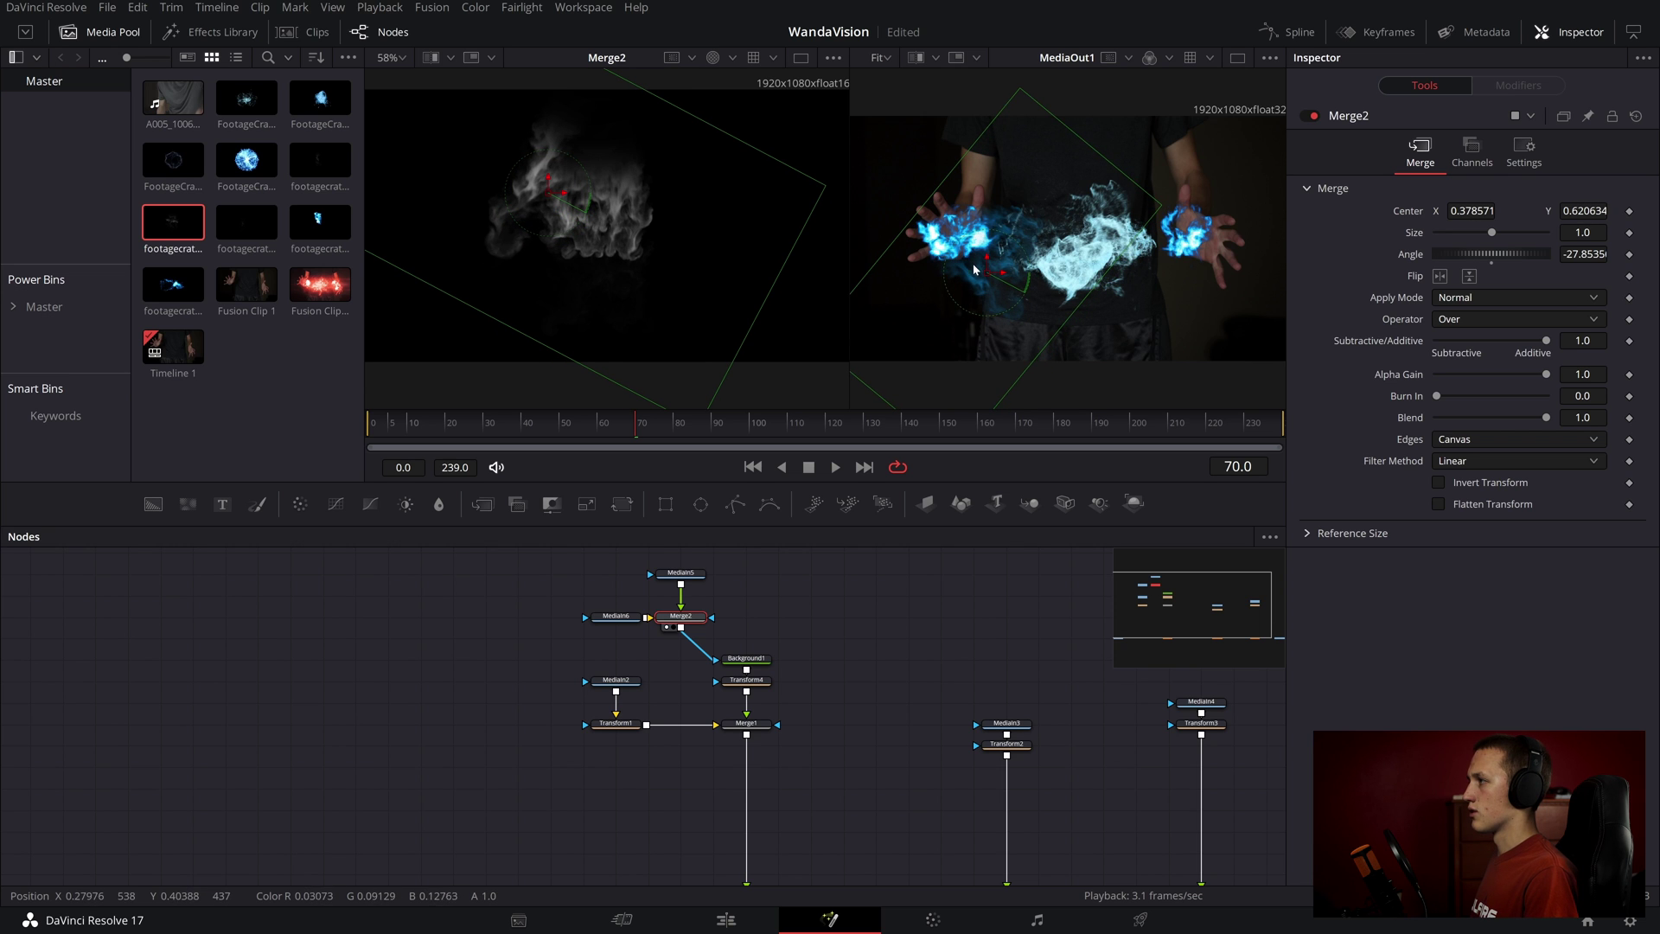
scroll(974, 269, up, 3)
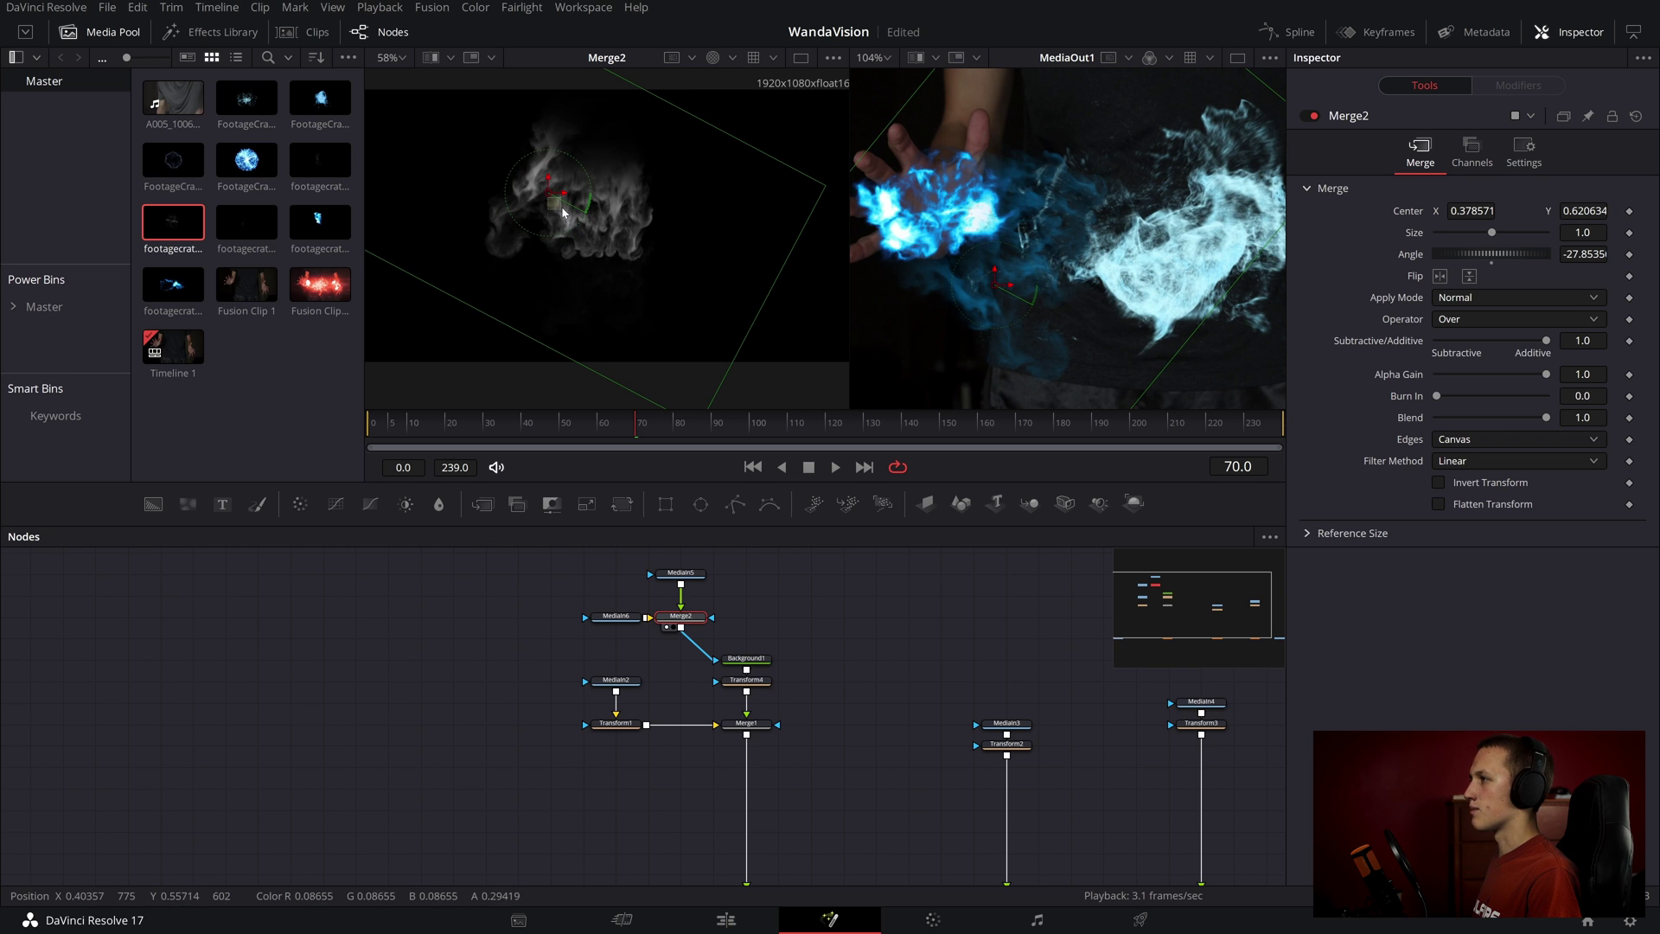
drag(555, 197, 560, 197)
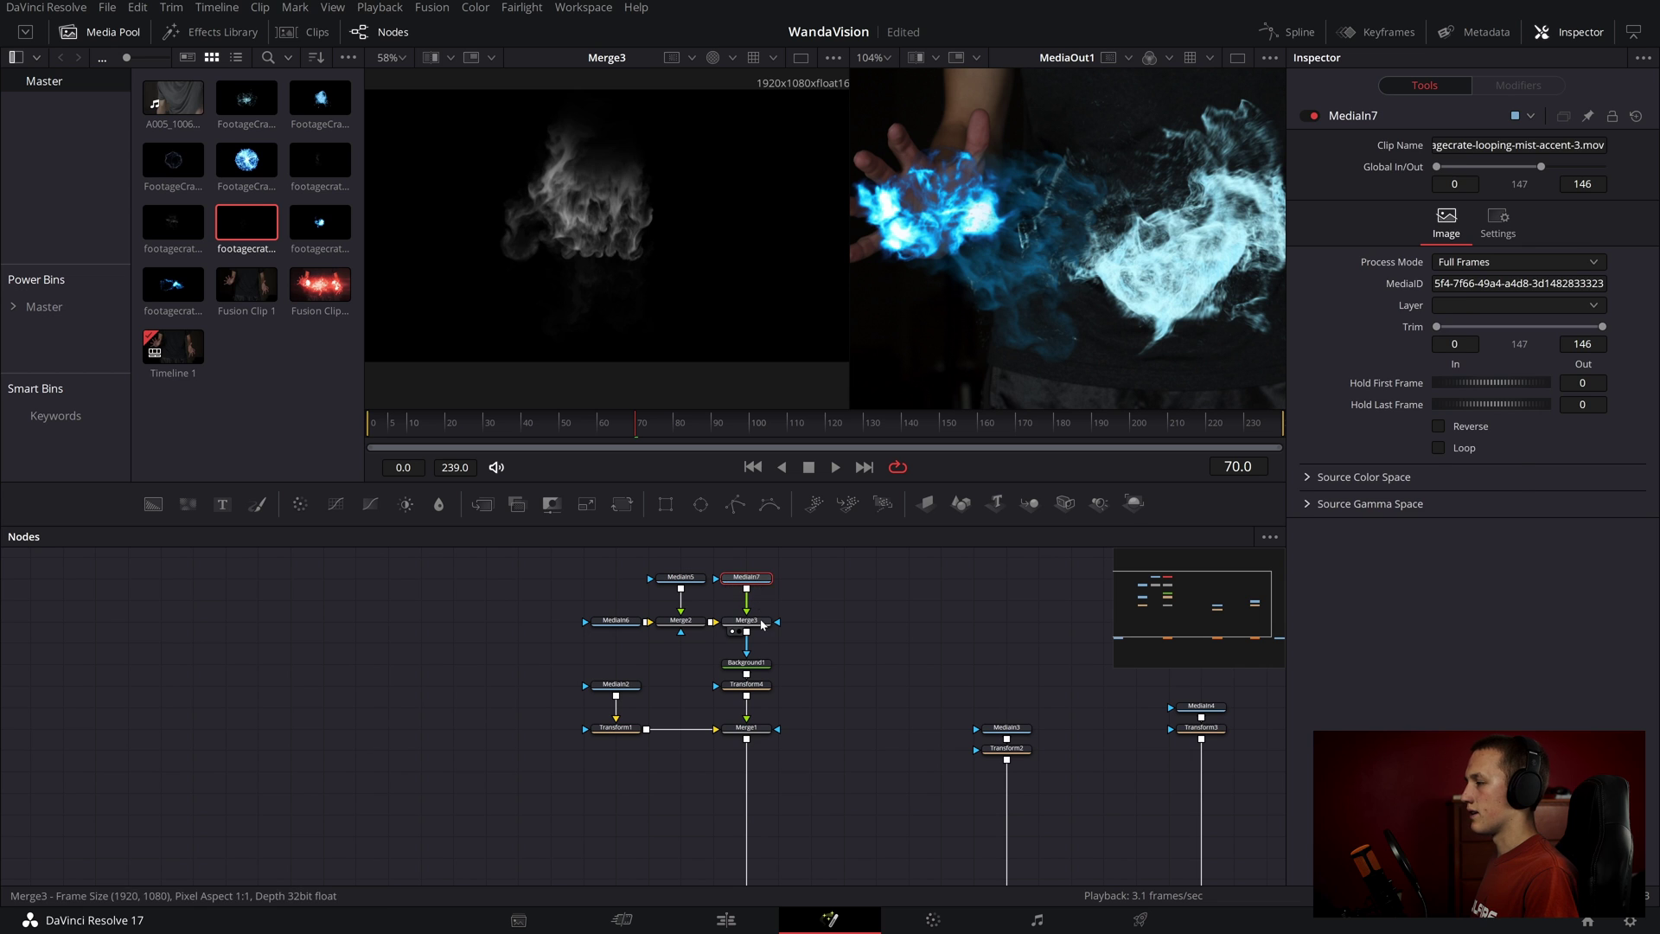
- Reposition the mist-accent-3 layer in Merge3 up and to the right, and play back the composite
click(746, 621)
drag(607, 223, 670, 168)
scroll(1055, 282, down, 5)
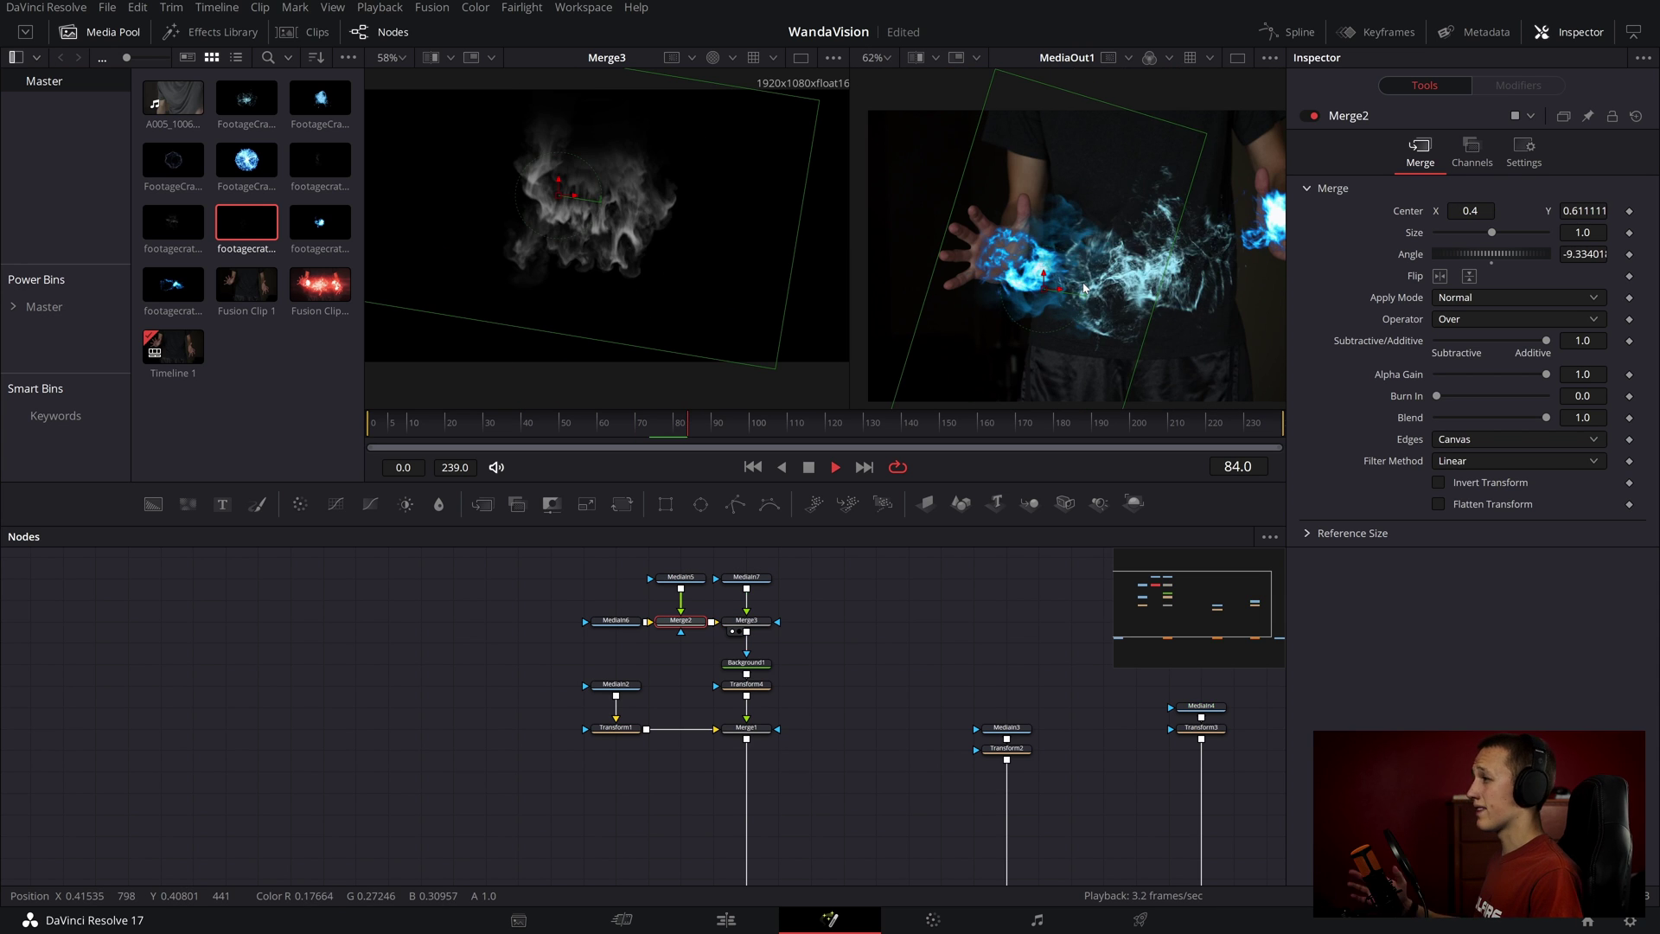
key(space)
- Loop the mist-accent-2 clip in MediaIn6 so it covers the whole composition
click(616, 621)
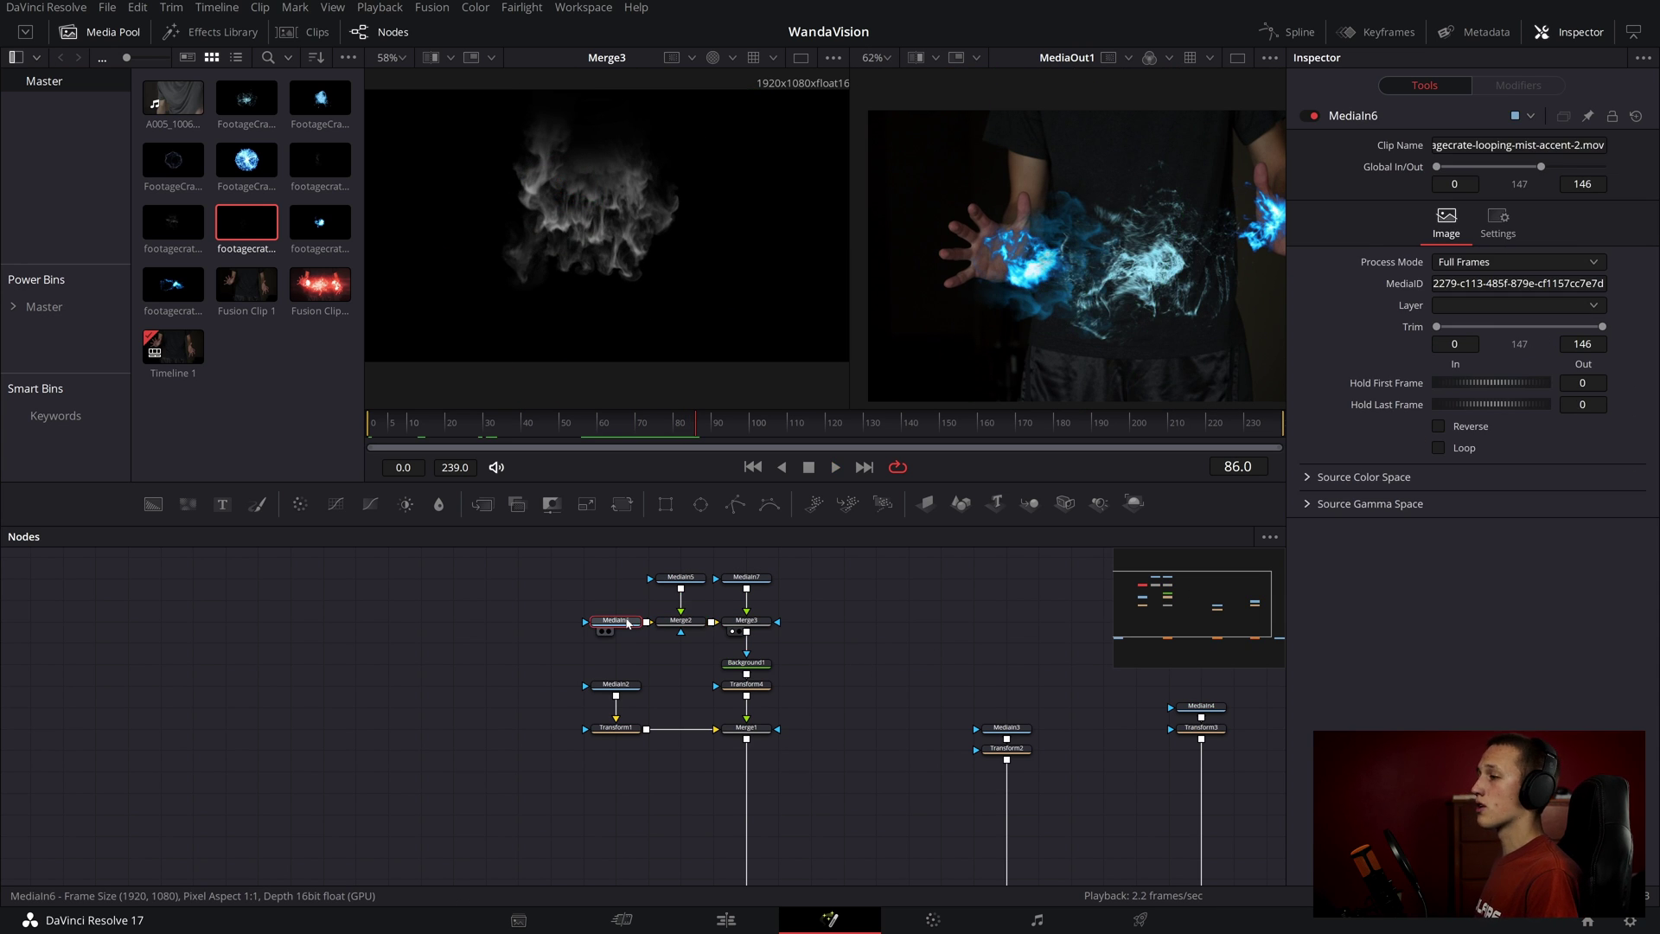
click(1498, 445)
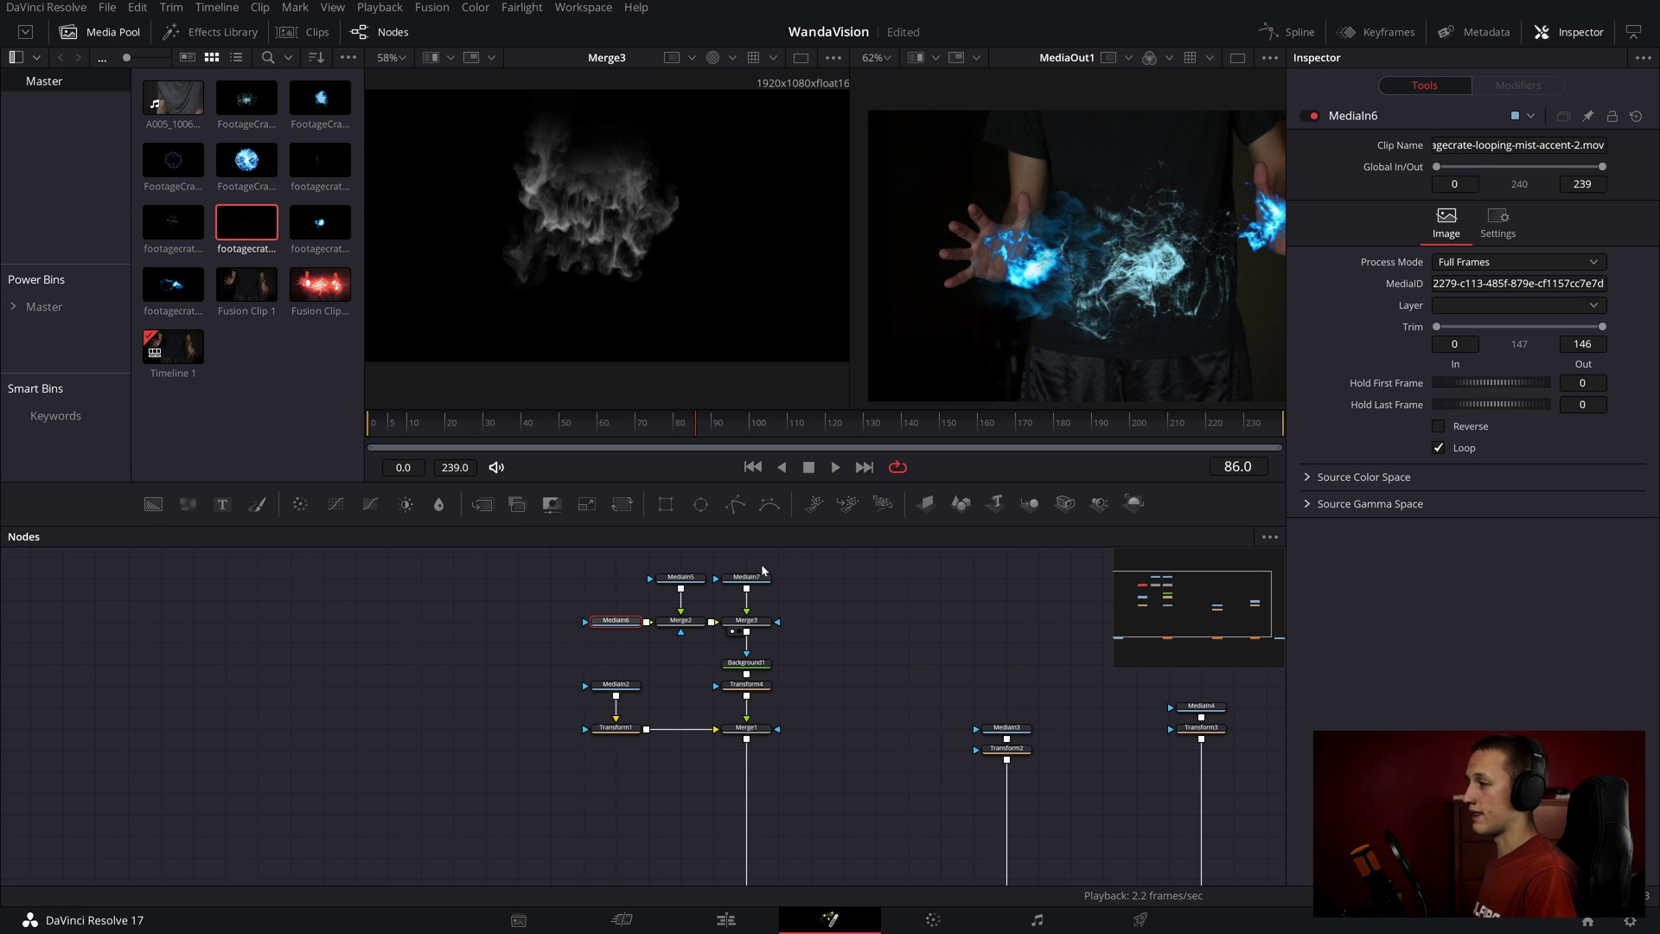
- Merge the blue mist from Transform4 over the Transform2 fire in a new Merge node and reposition the mist
click(1006, 749)
scroll(781, 683, up, 3)
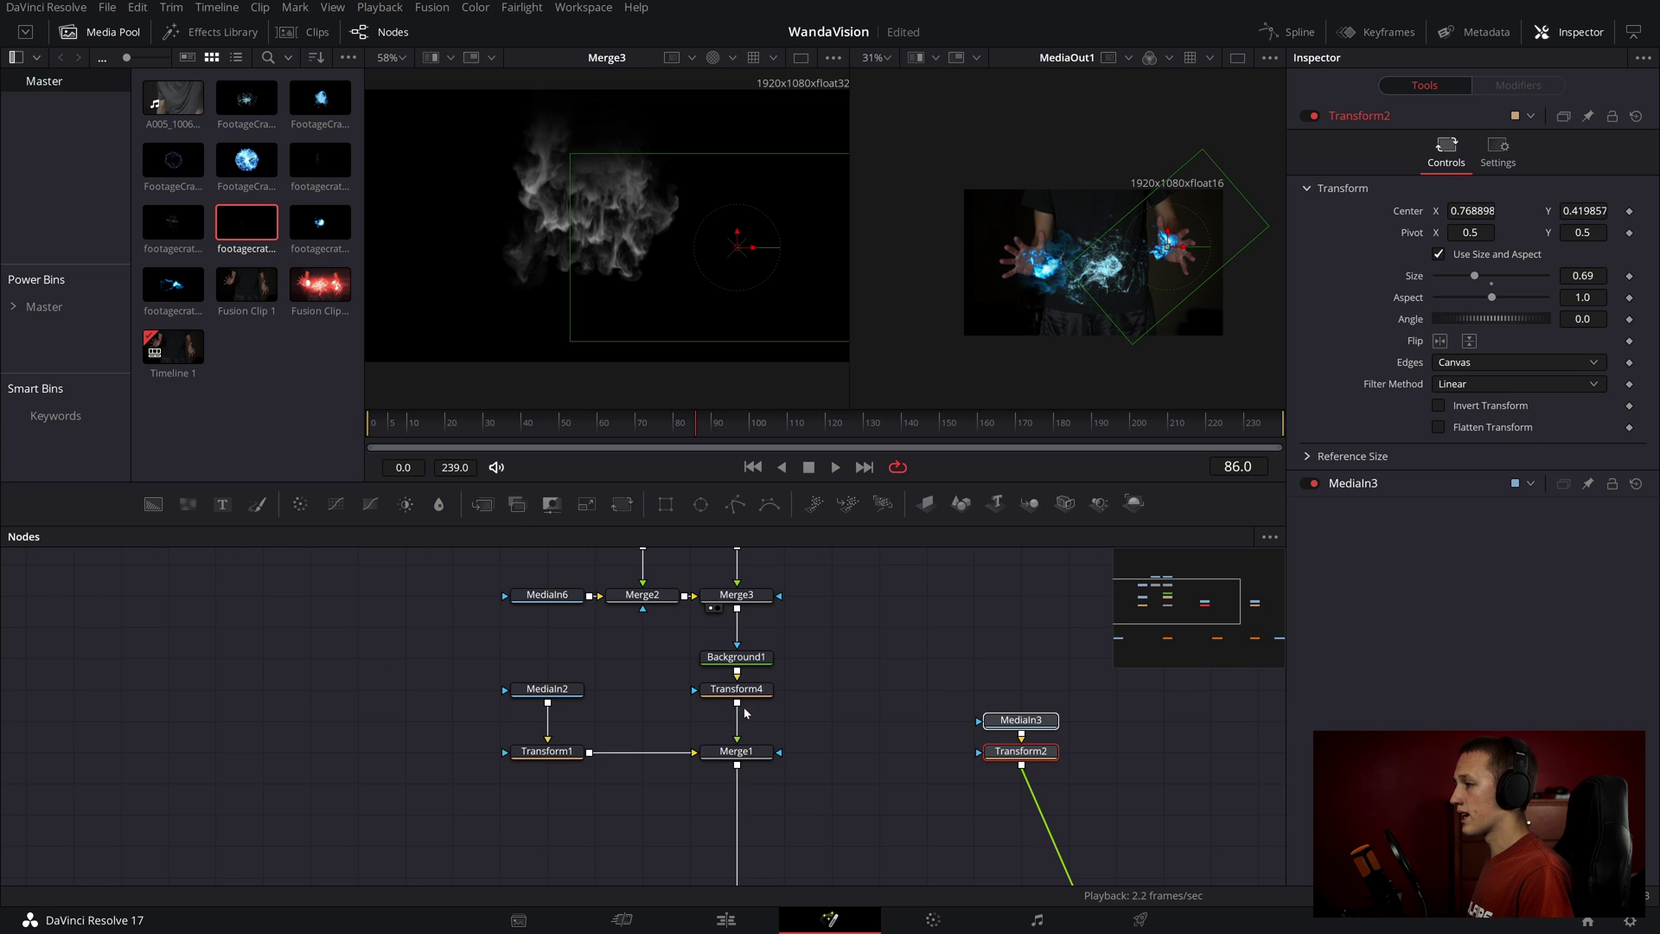
drag(737, 702, 1022, 766)
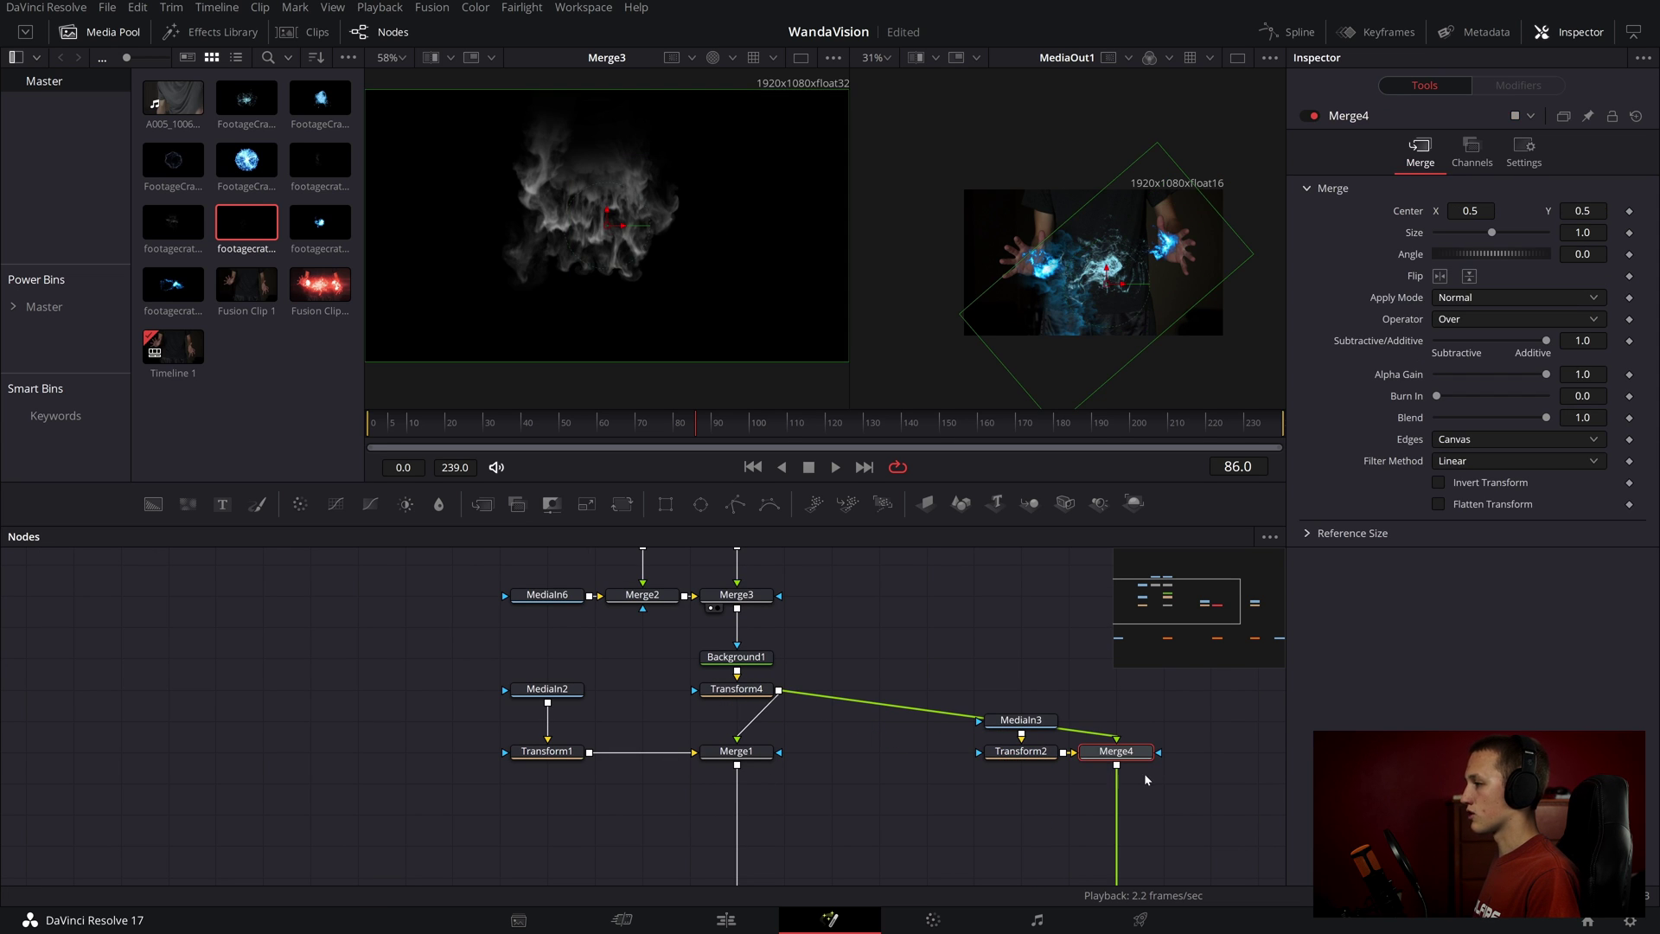
scroll(1147, 317, up, 3)
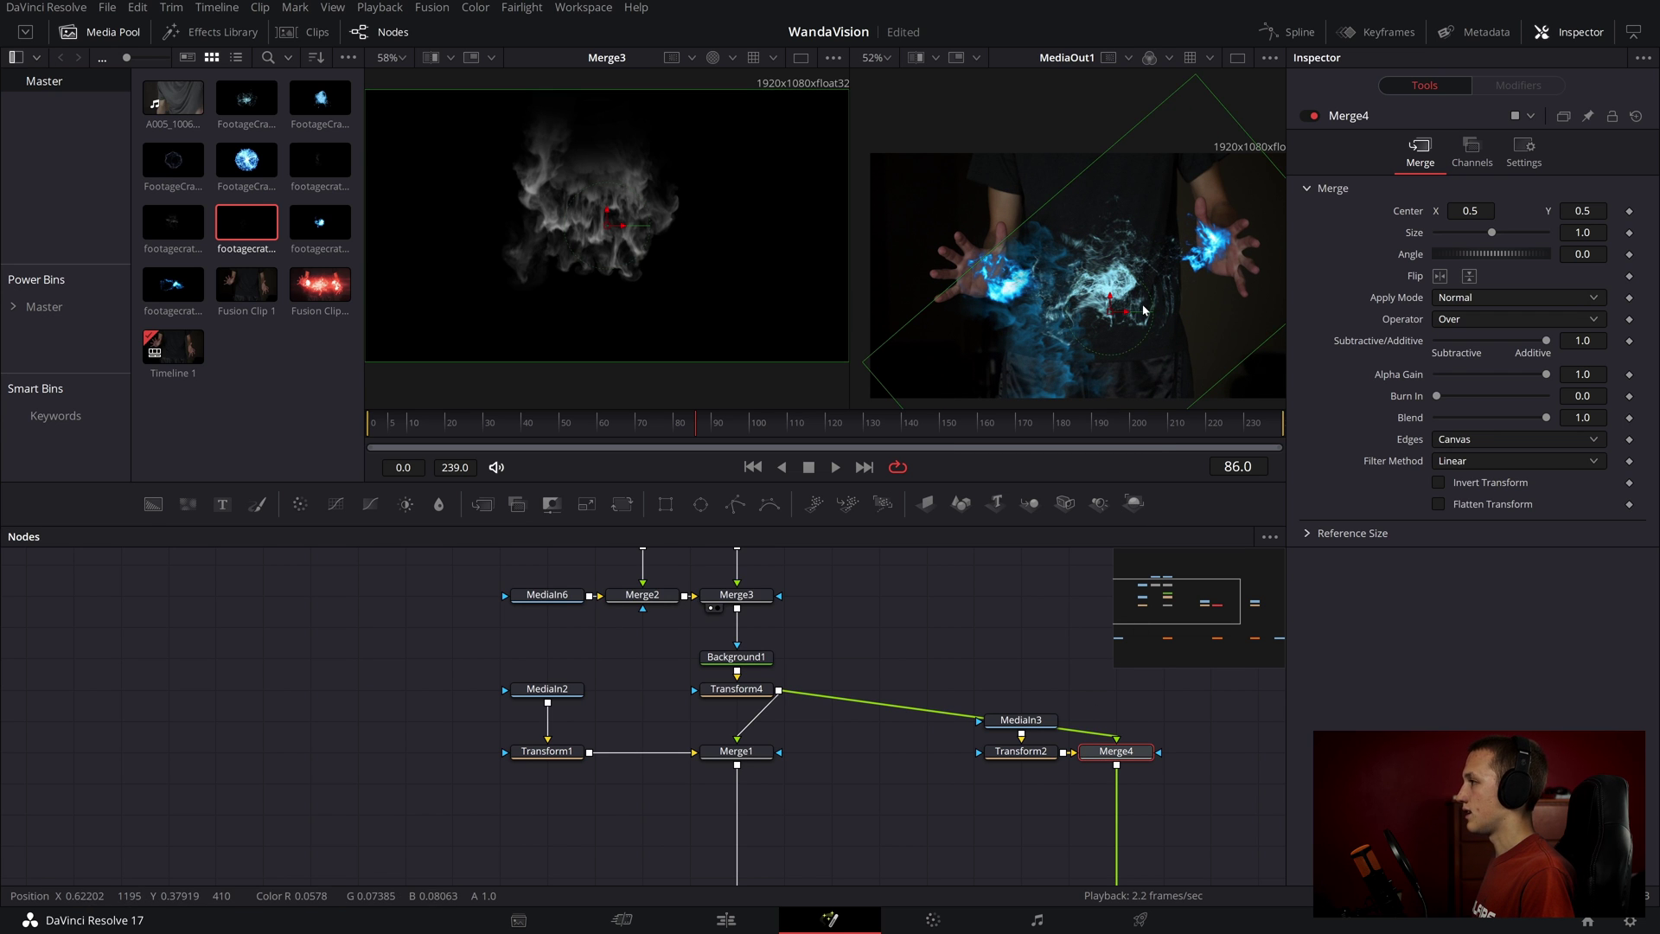
drag(1144, 310, 990, 341)
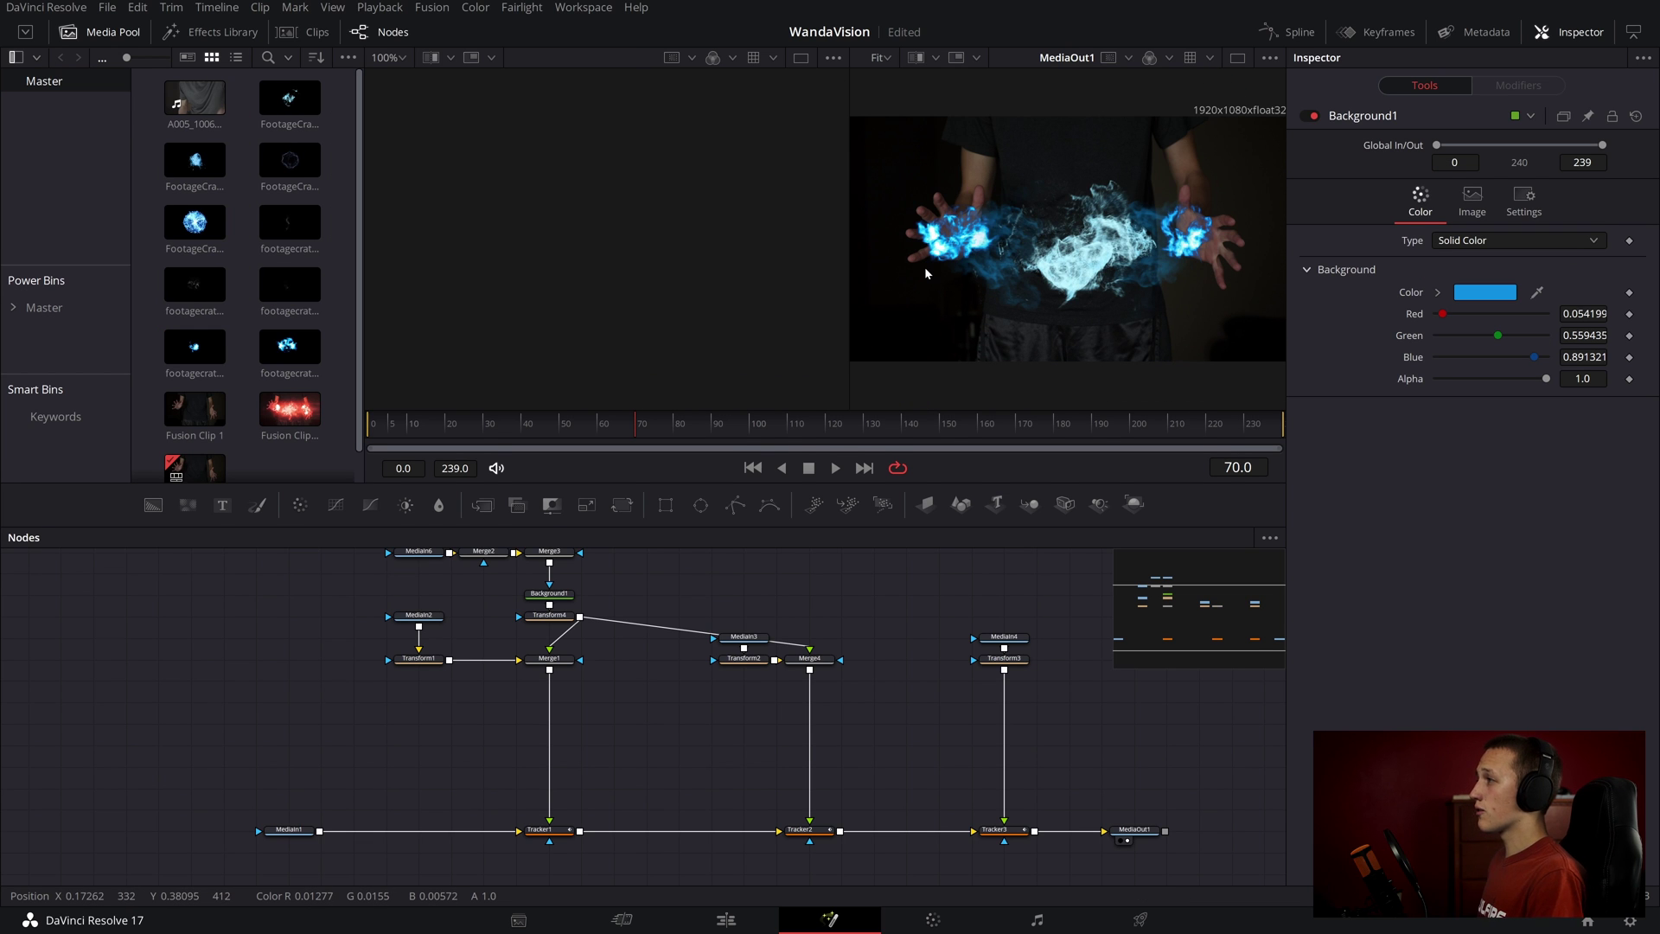
- Select all effect and tracker nodes and detach them from the MediaIn1 to MediaOut1 line, placing them above it
scroll(1002, 817, down, 2)
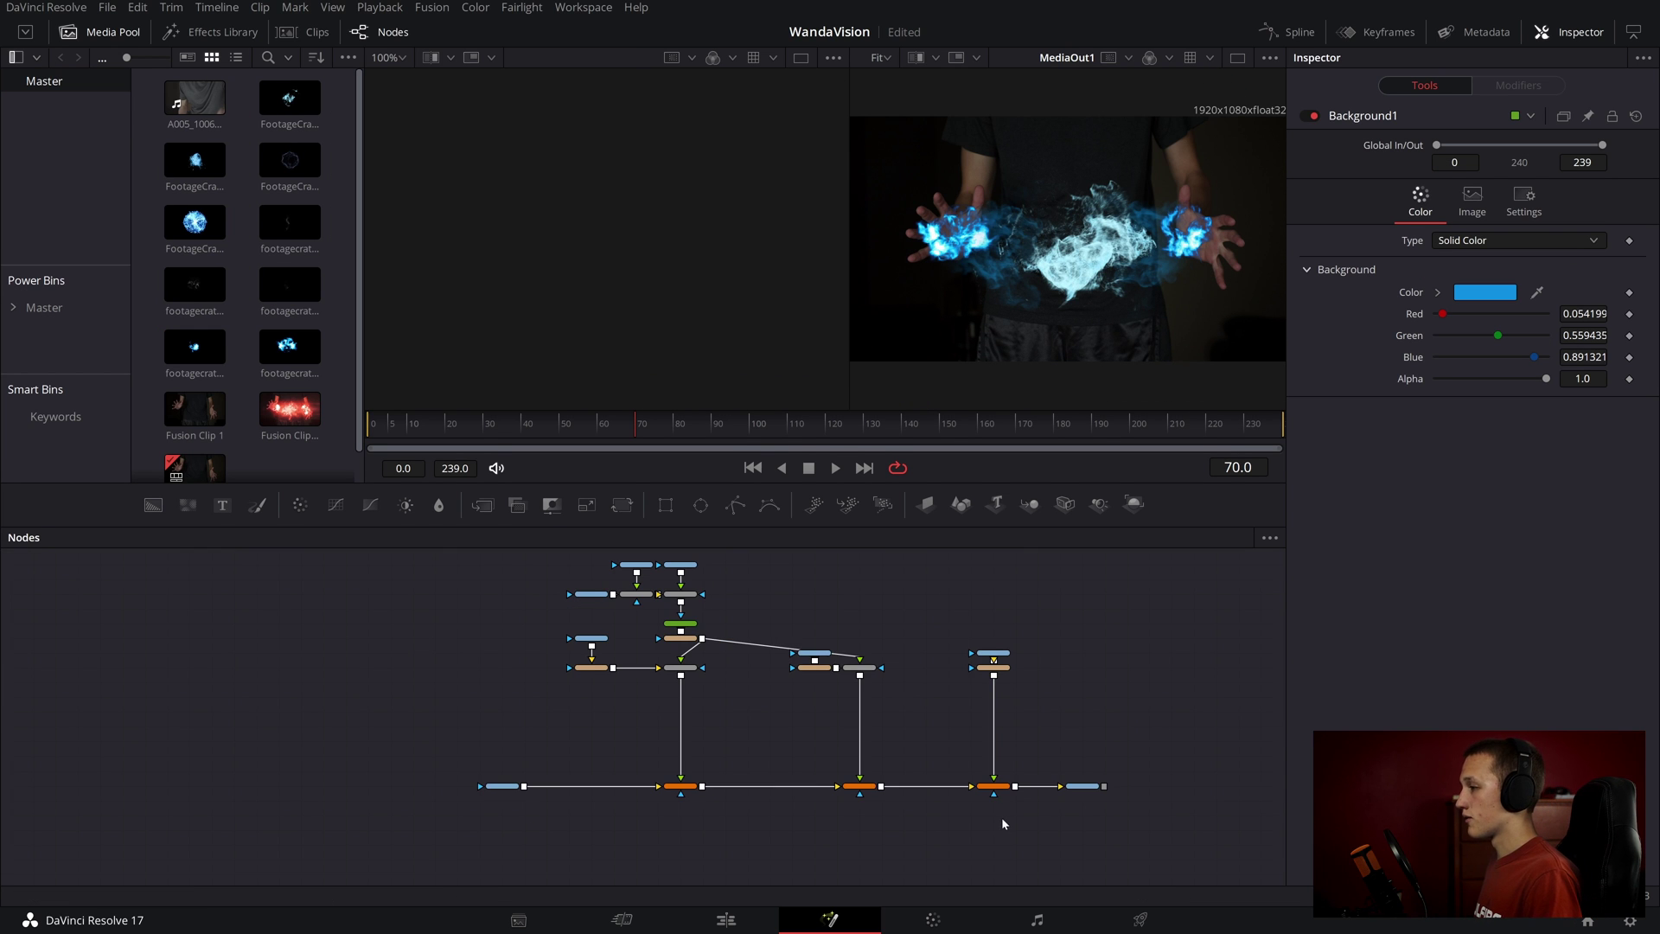
drag(1004, 817, 593, 539)
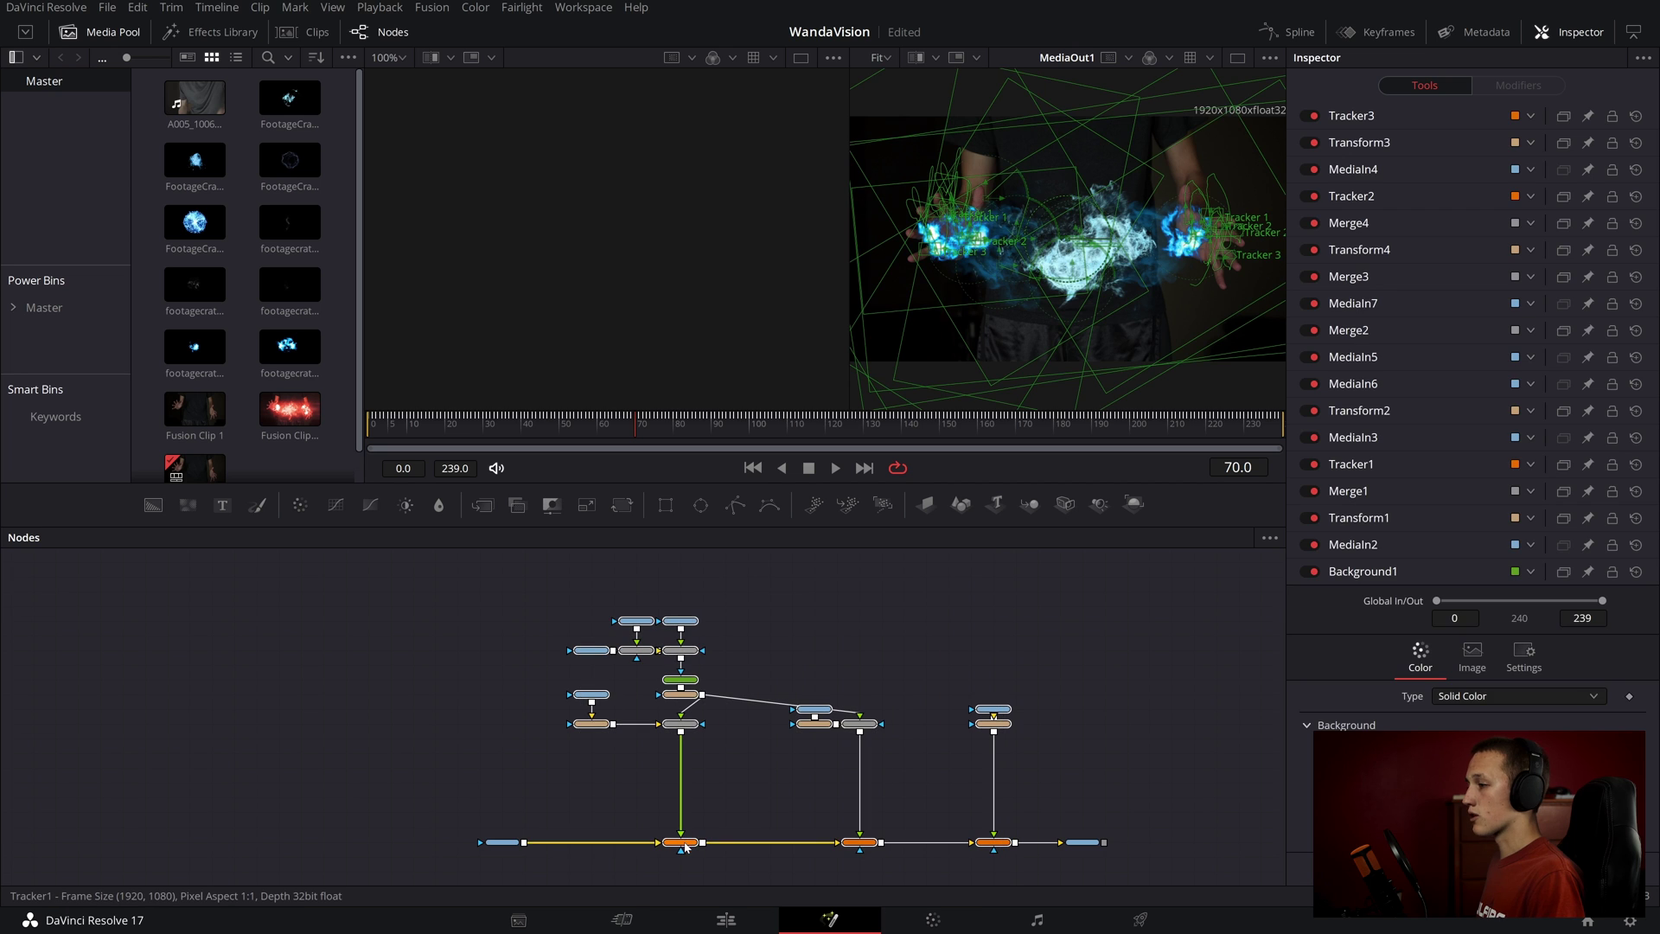
drag(684, 844, 685, 778)
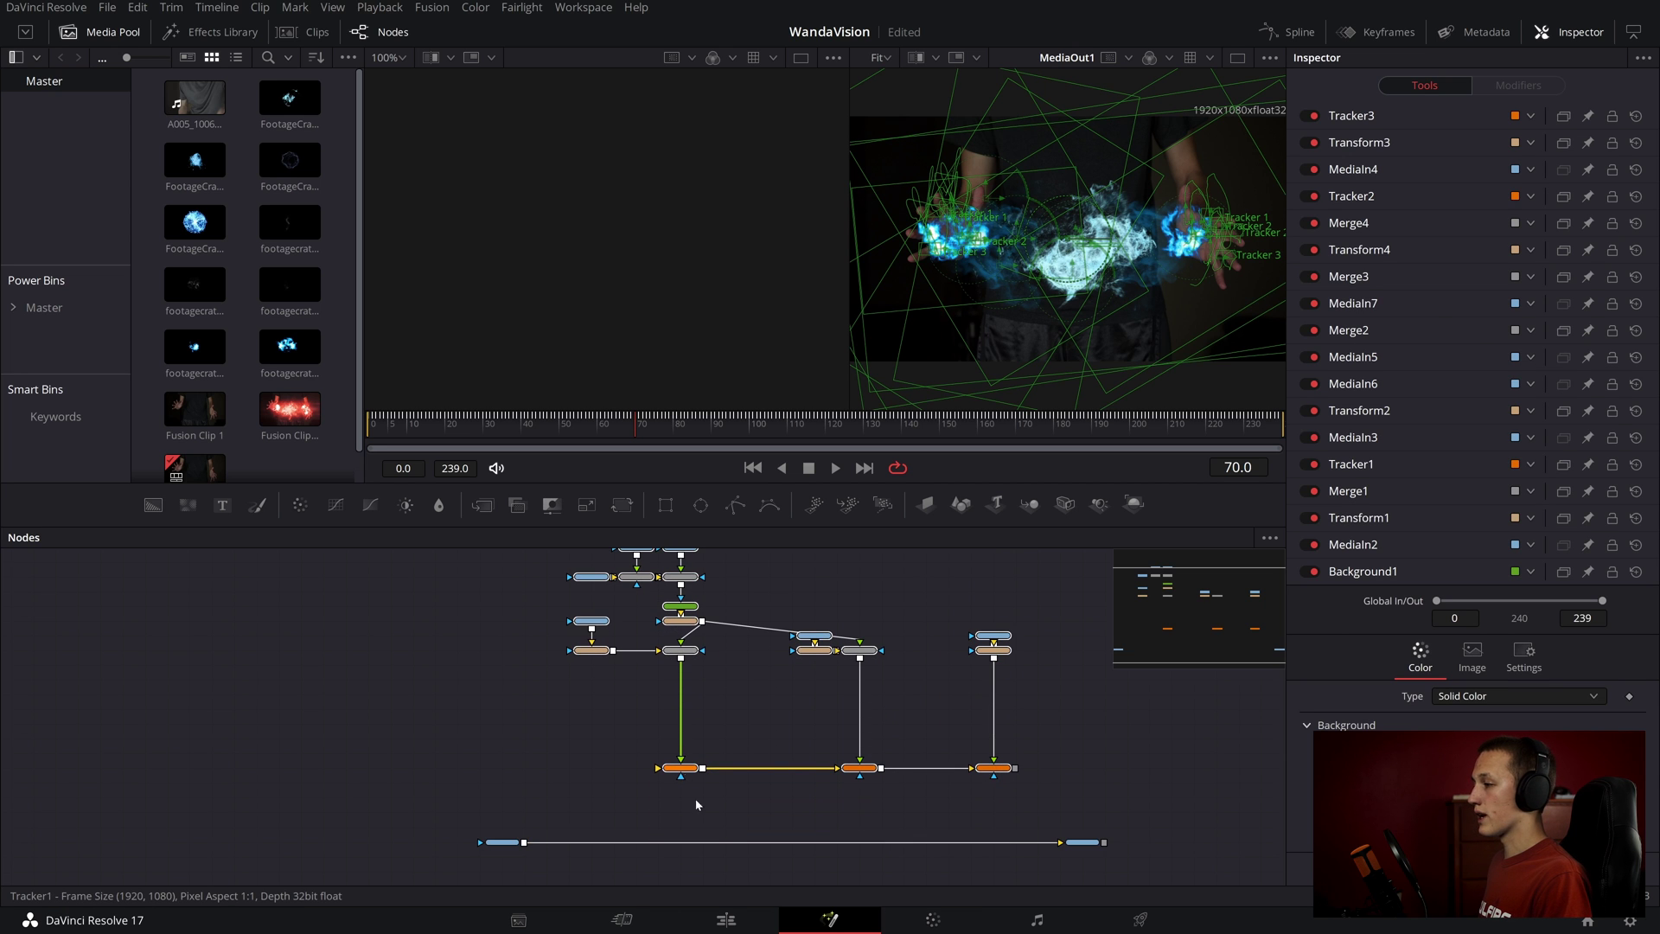
click(718, 820)
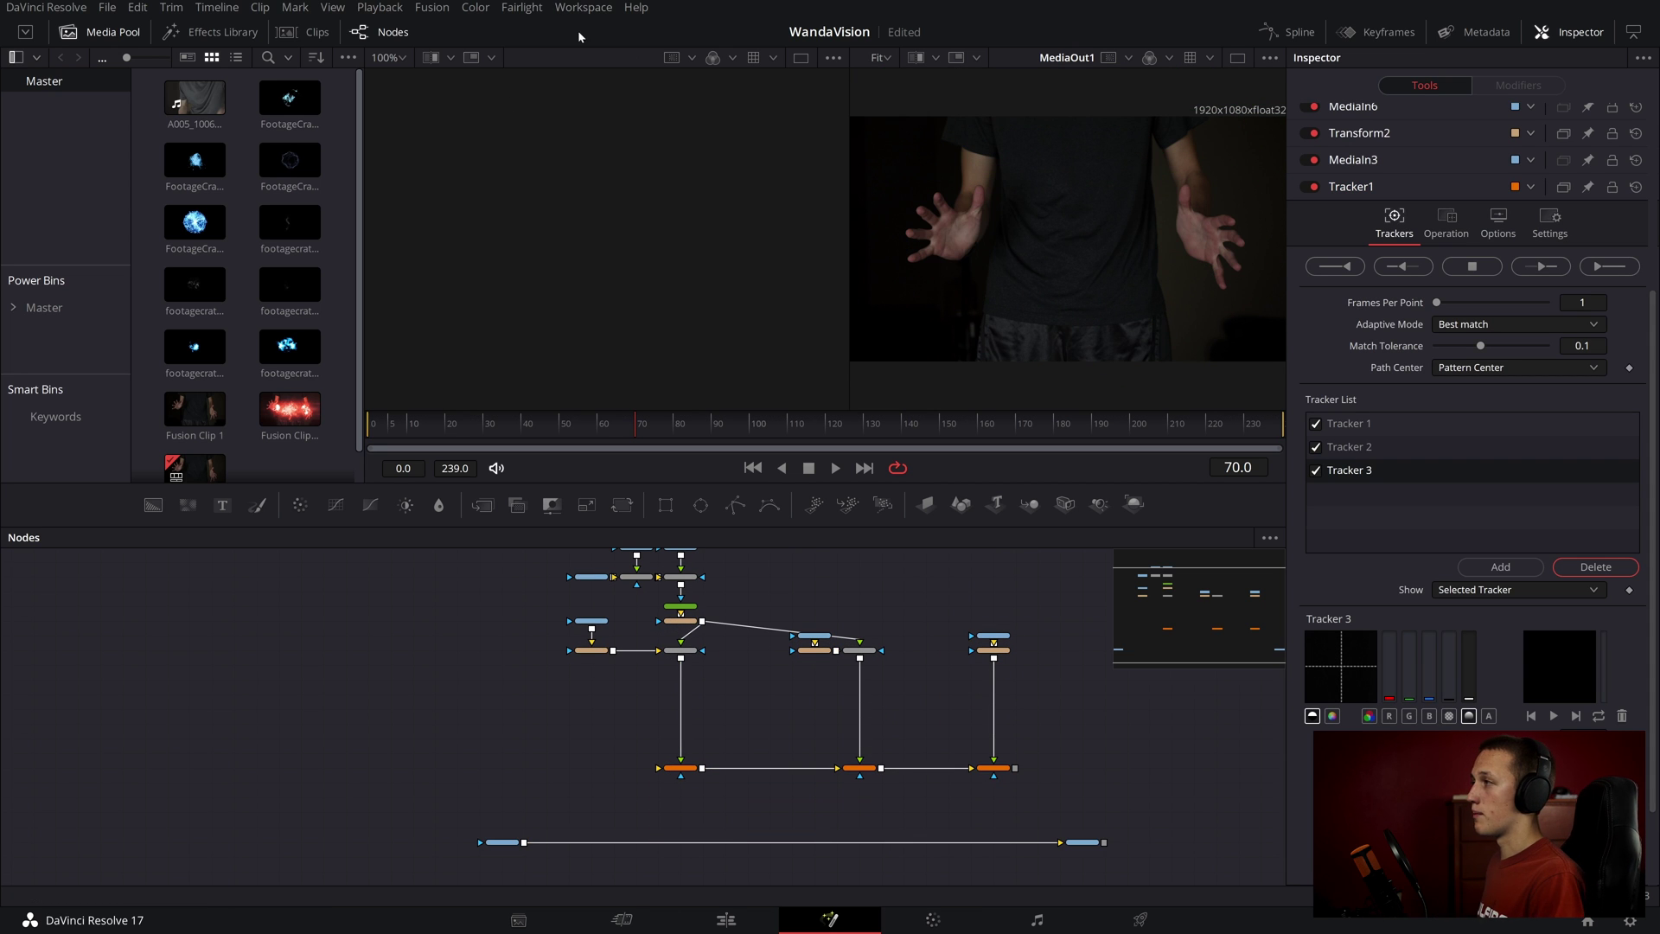
- Add a Background node feeding Tracker1 and set its alpha to 0.0 for a transparent base
scroll(590, 812, up, 3)
drag(153, 505, 716, 738)
drag(1547, 378, 1112, 400)
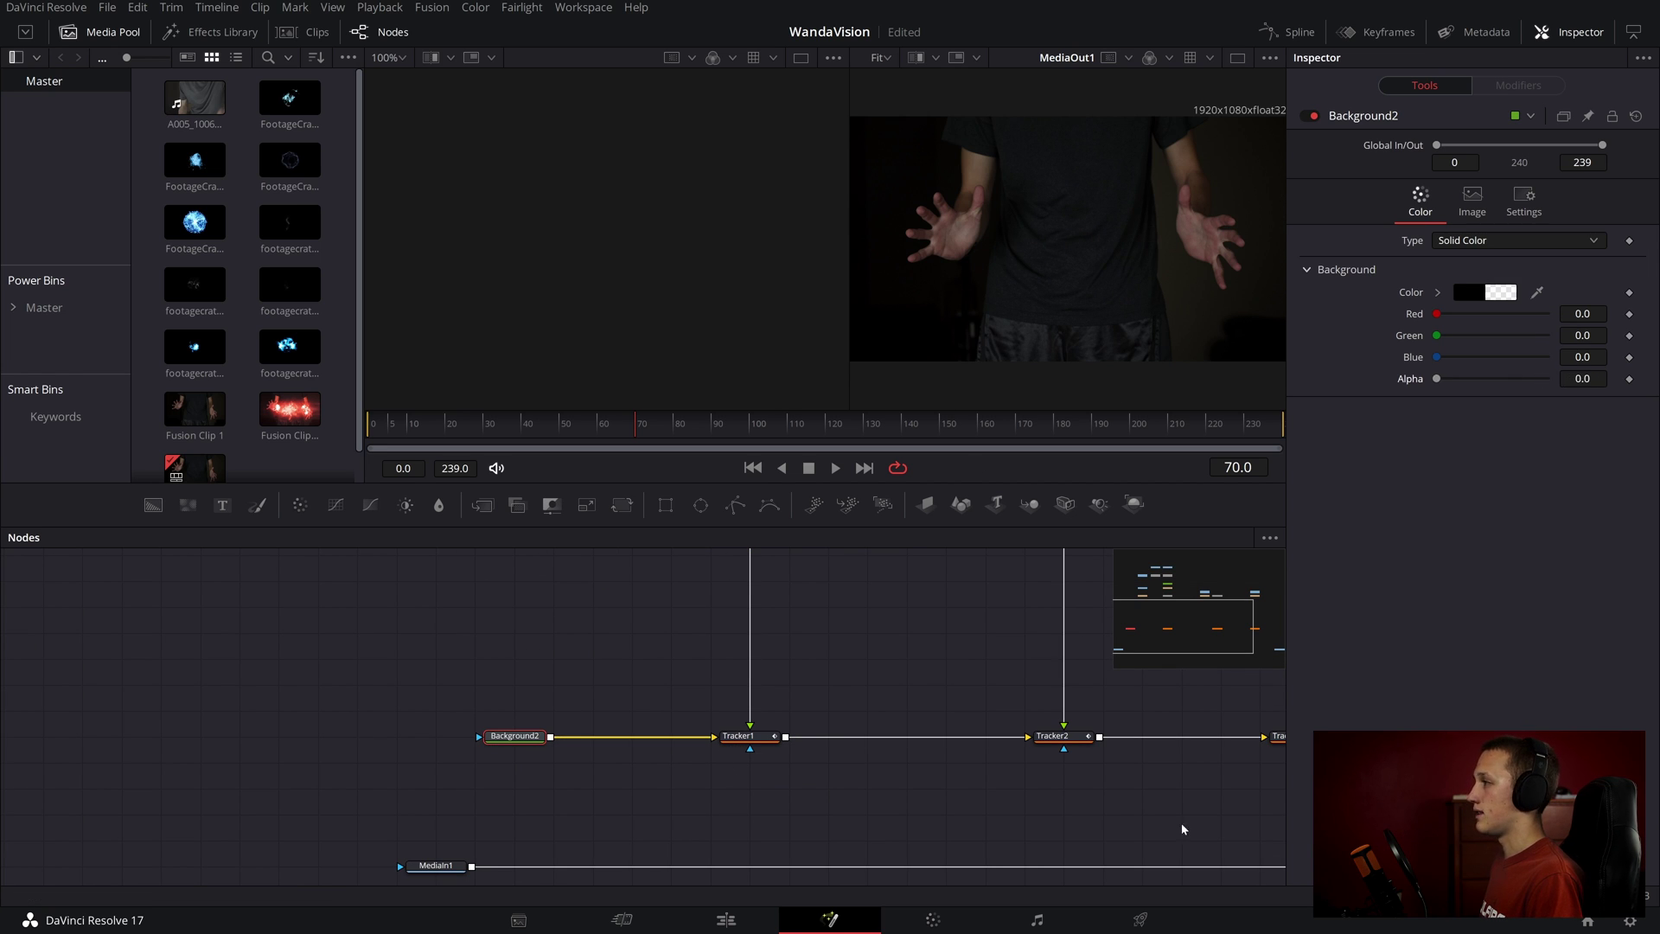
- Merge Tracker3's output over the MediaIn1 footage ahead of MediaOut1
drag(1170, 868, 970, 798)
scroll(970, 798, down, 3)
drag(1056, 714, 490, 795)
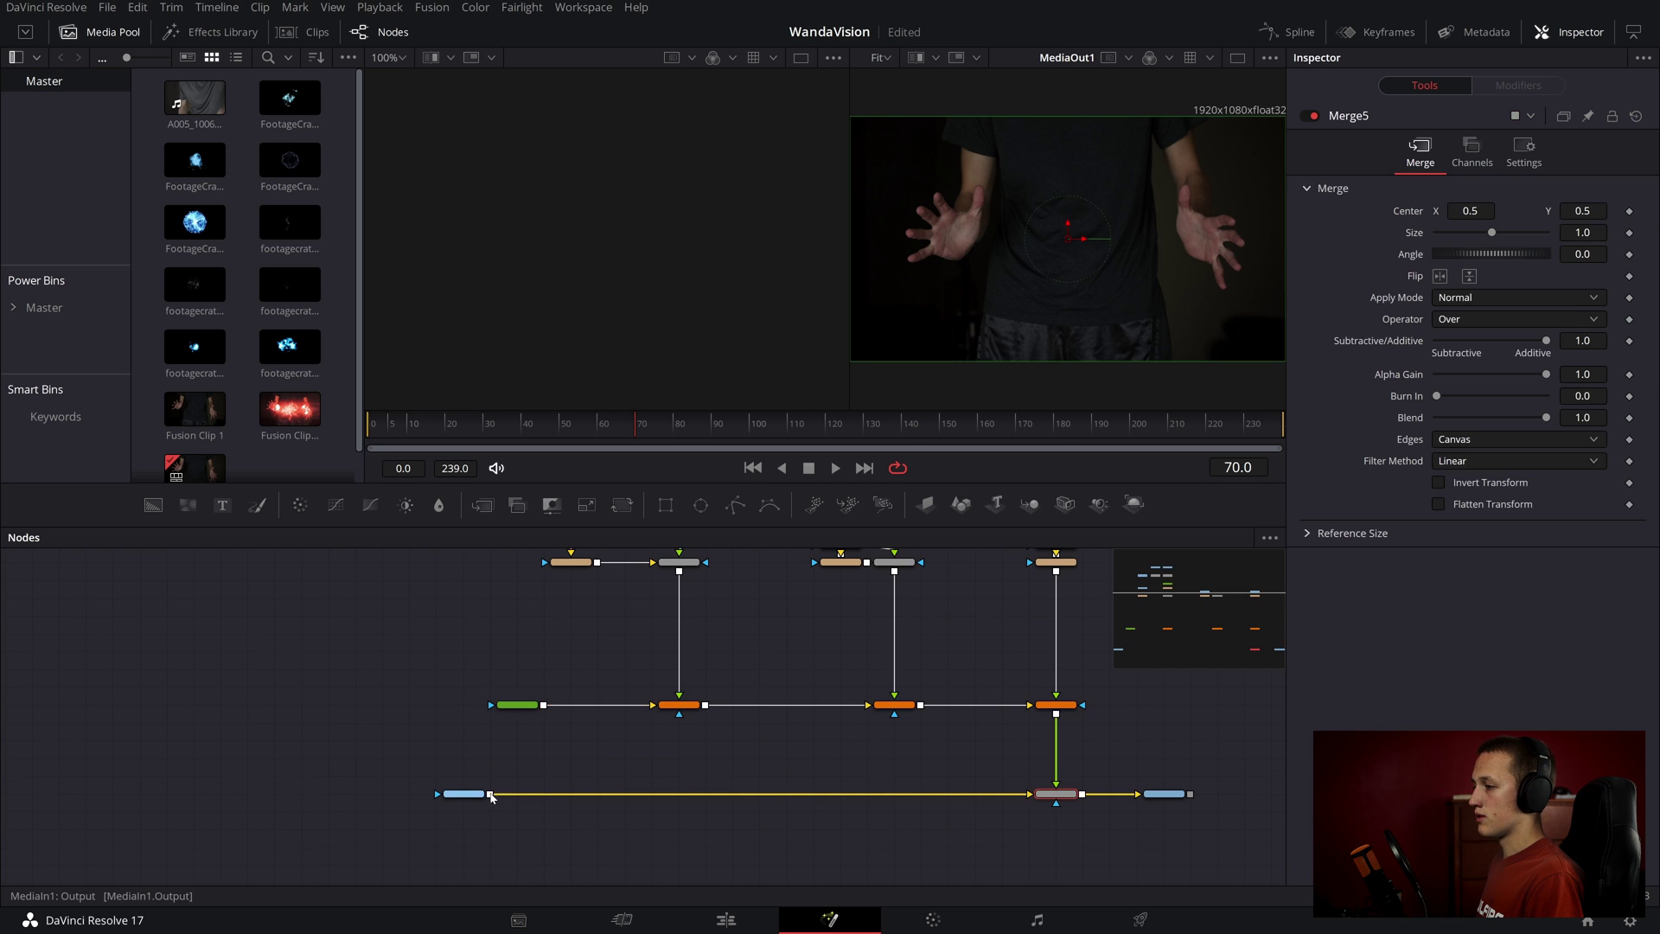
- Insert a Color Corrector between Tracker3 and Merge5
scroll(1117, 804, up, 5)
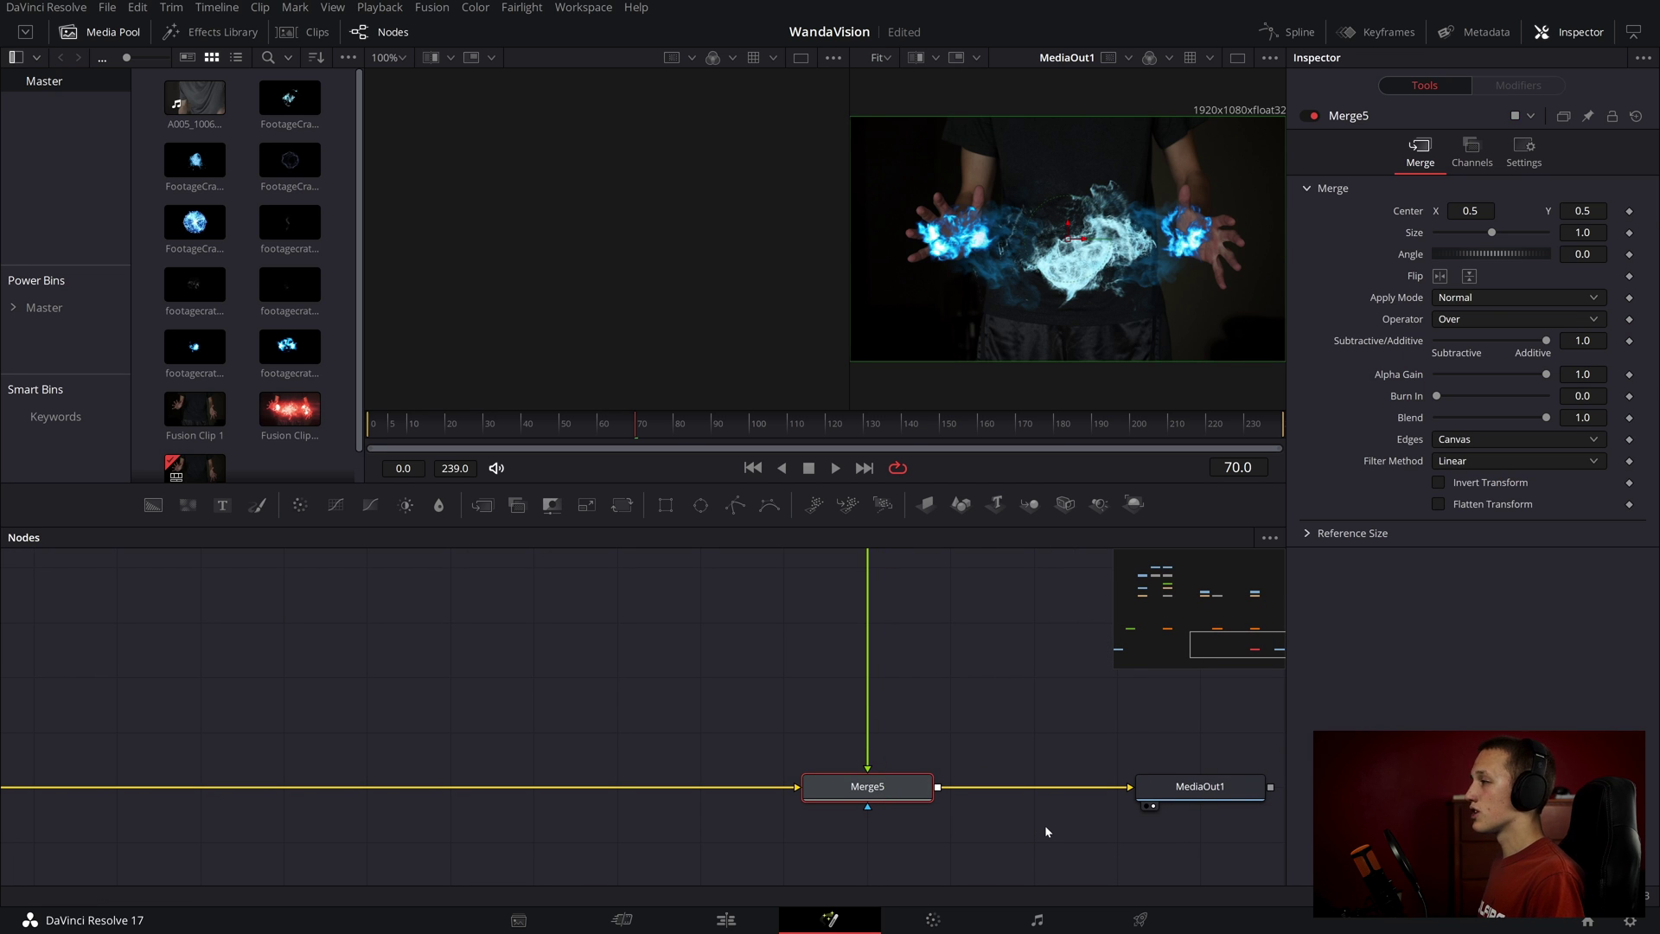
drag(955, 579, 927, 715)
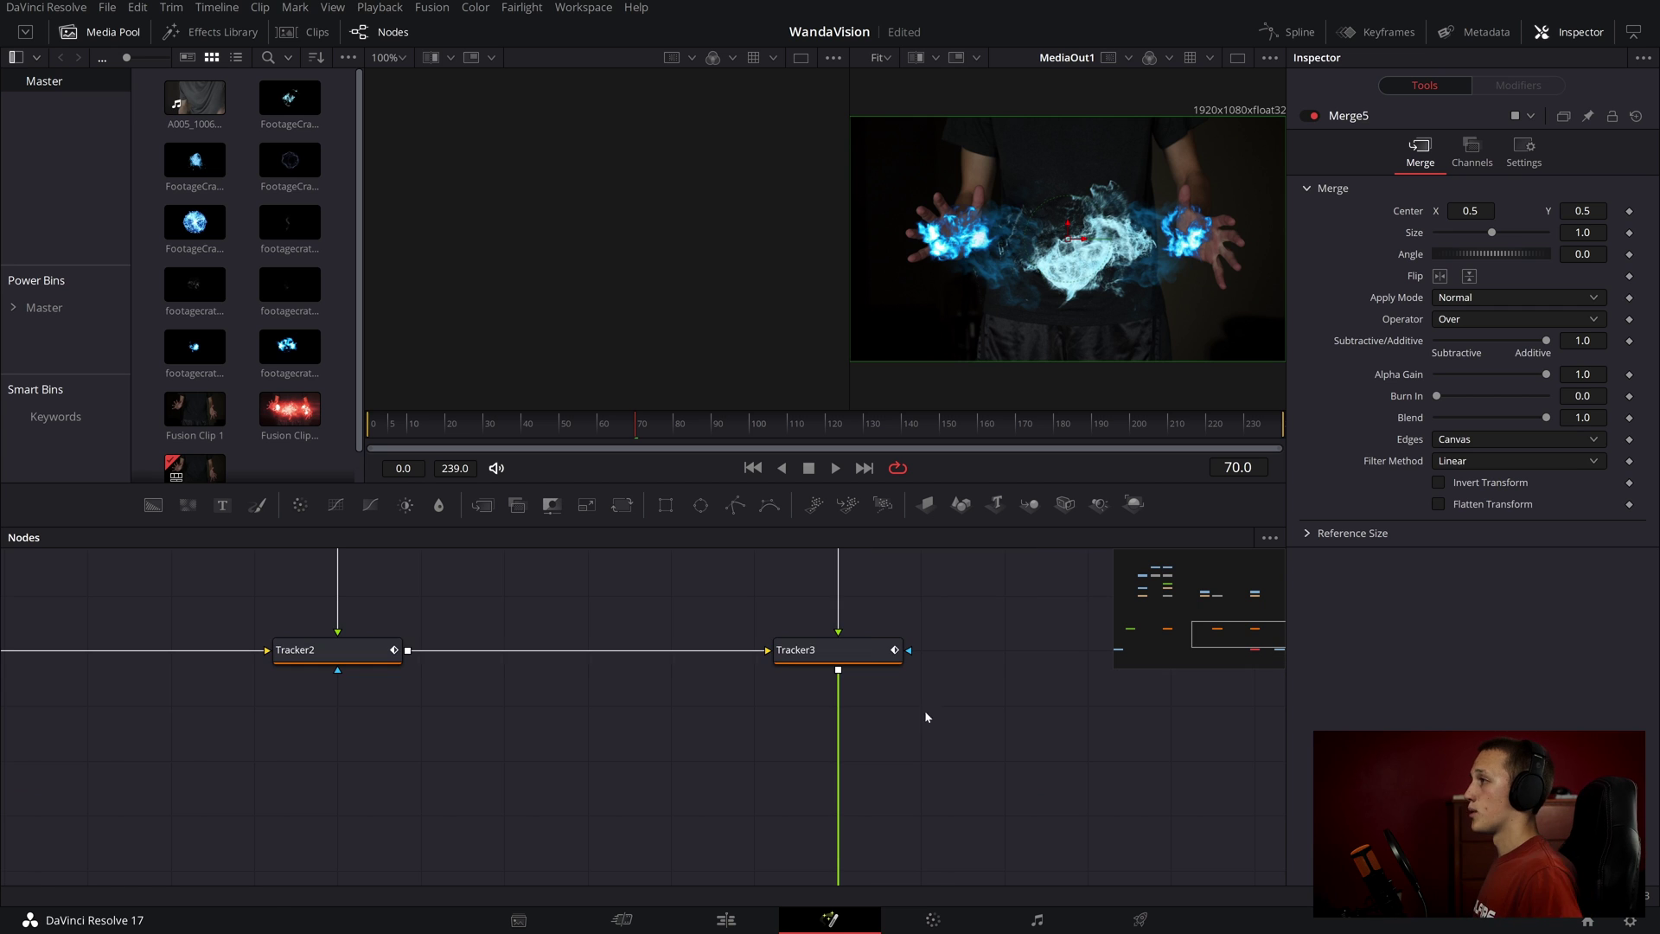
click(873, 658)
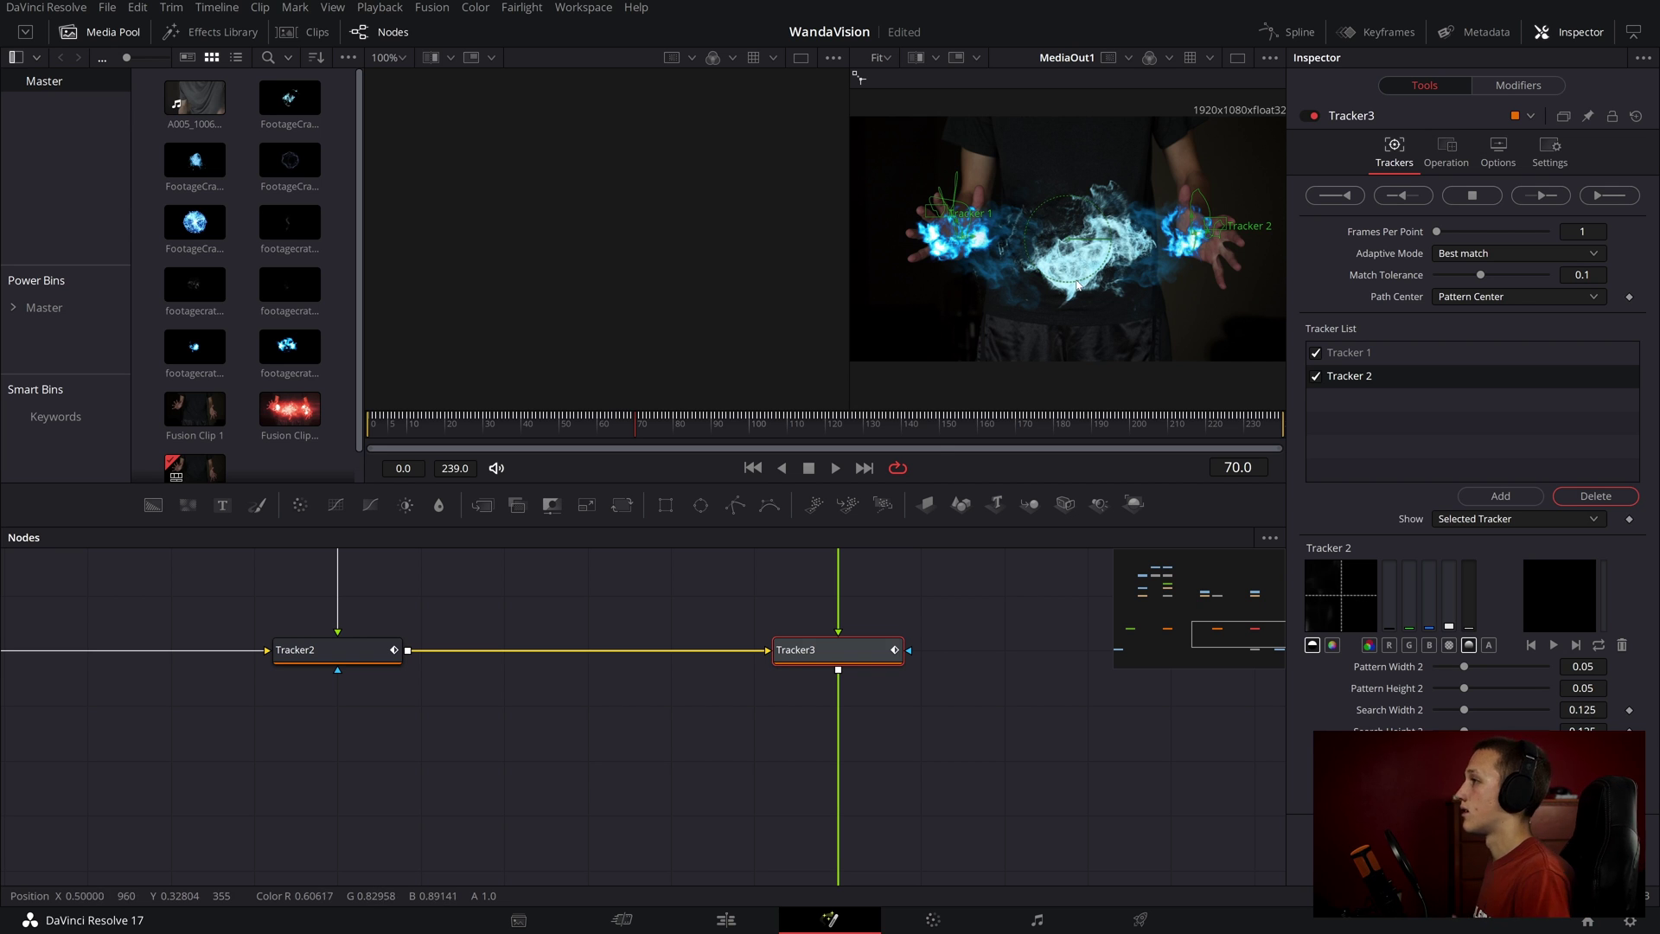
key(shift+space)
text(color)
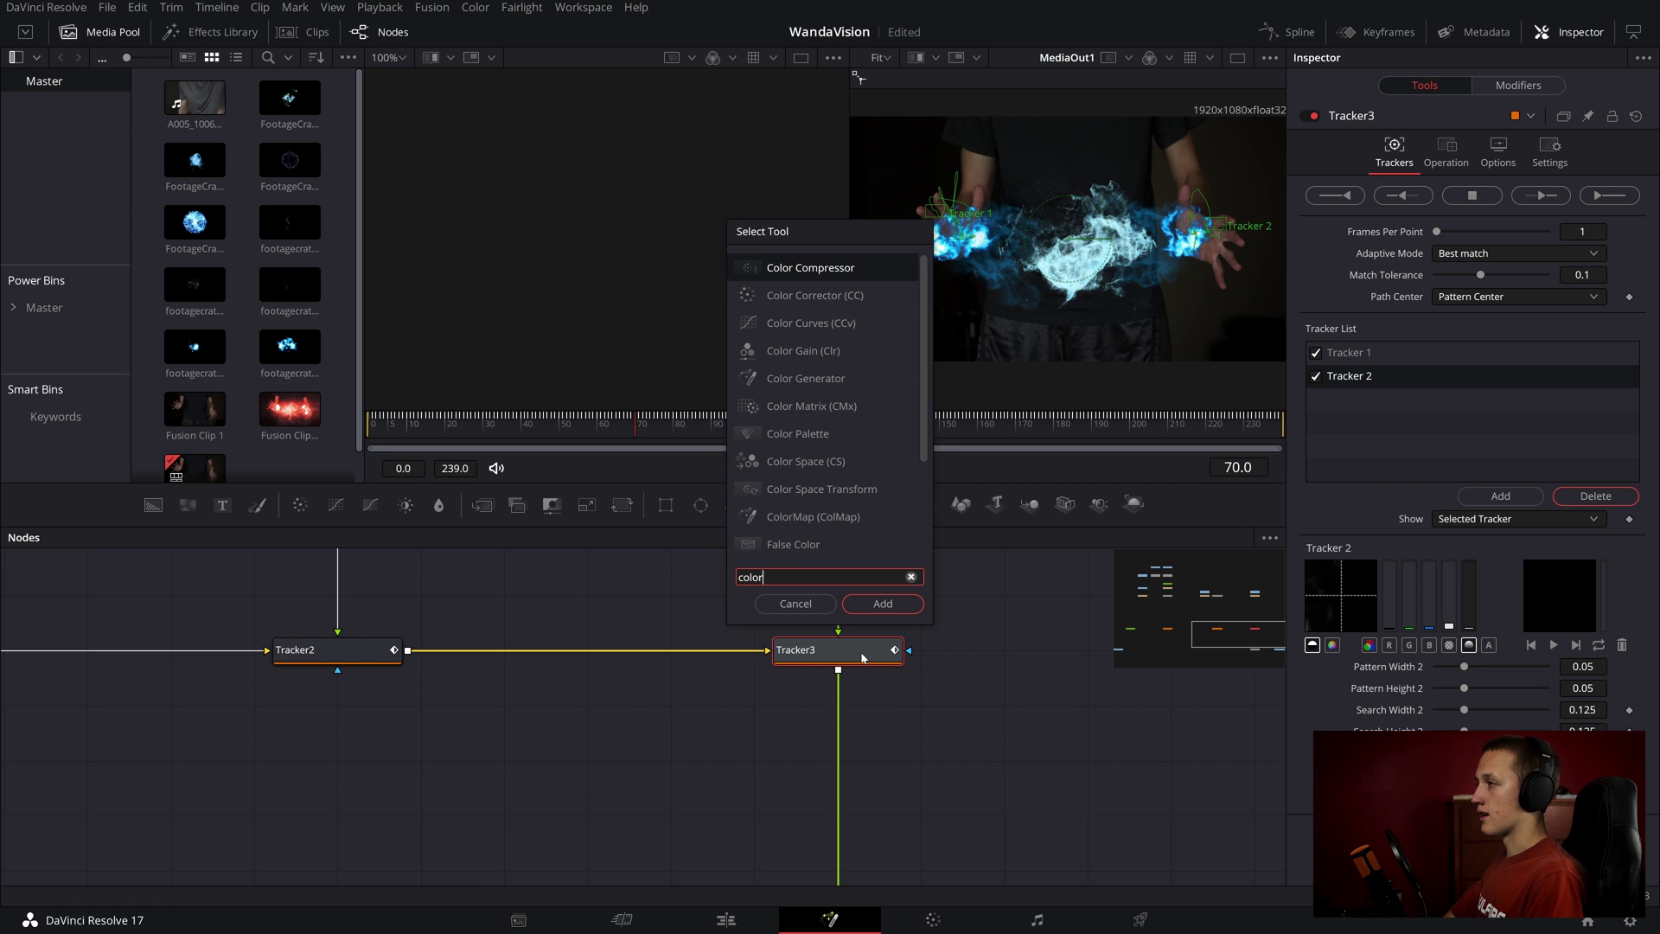
key(Down)
key(Return)
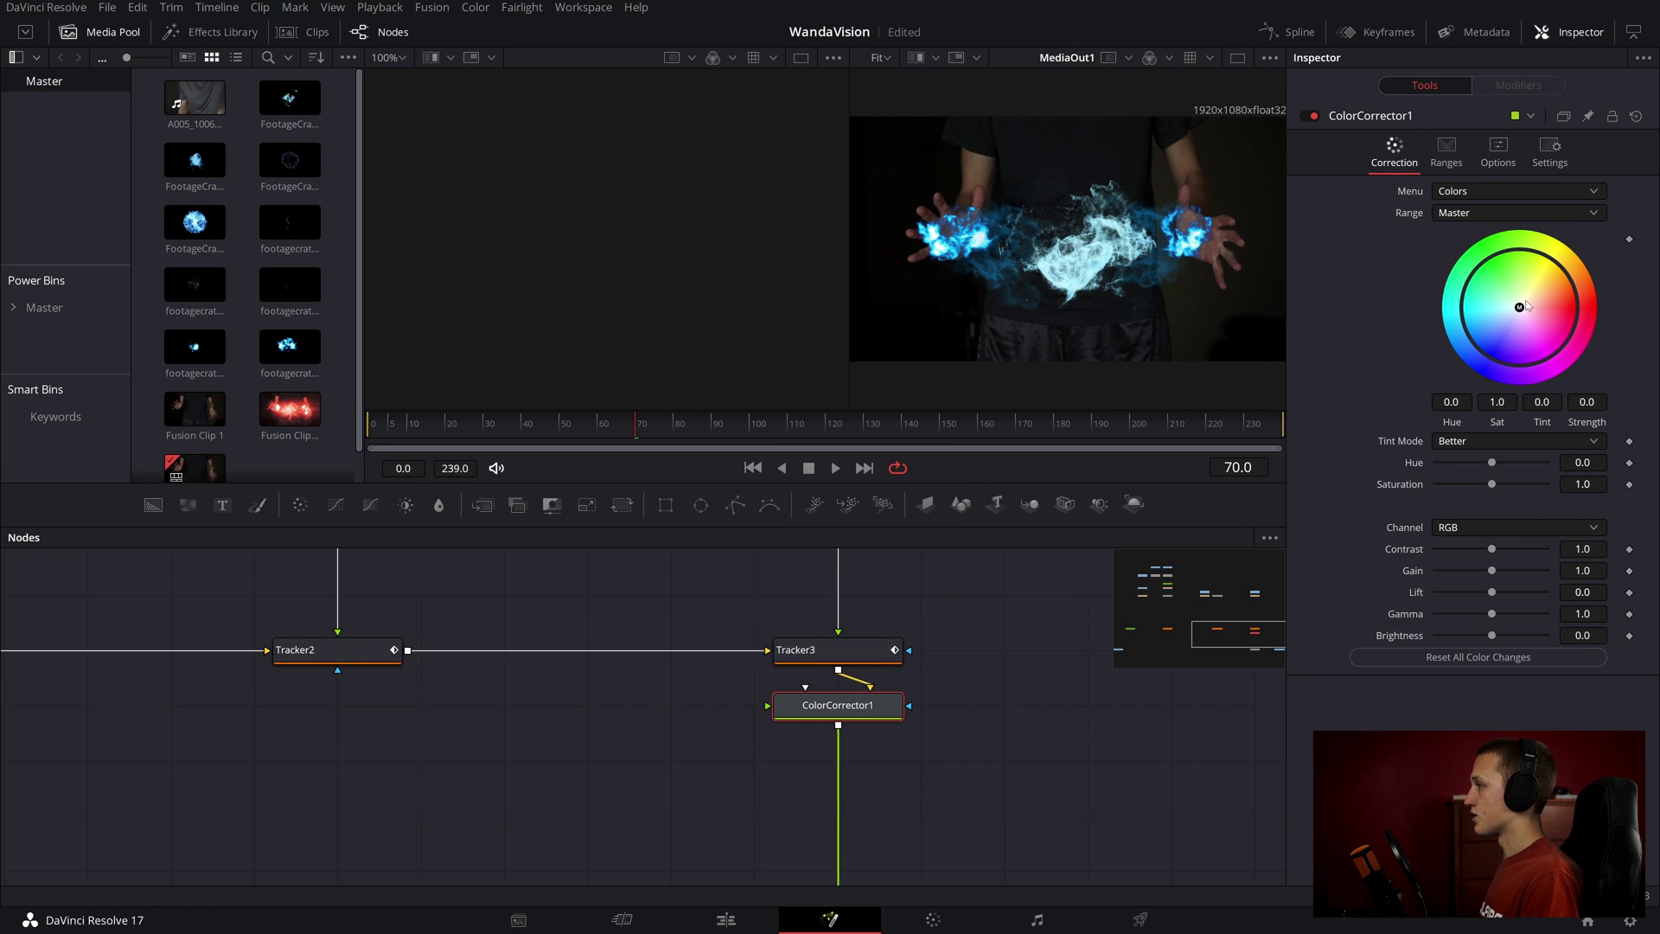
- Try tinting the combined effects red in ColorCorrector1, inspect the energy ball up close, and undo the tint
drag(1562, 313, 1596, 294)
scroll(1159, 234, up, 5)
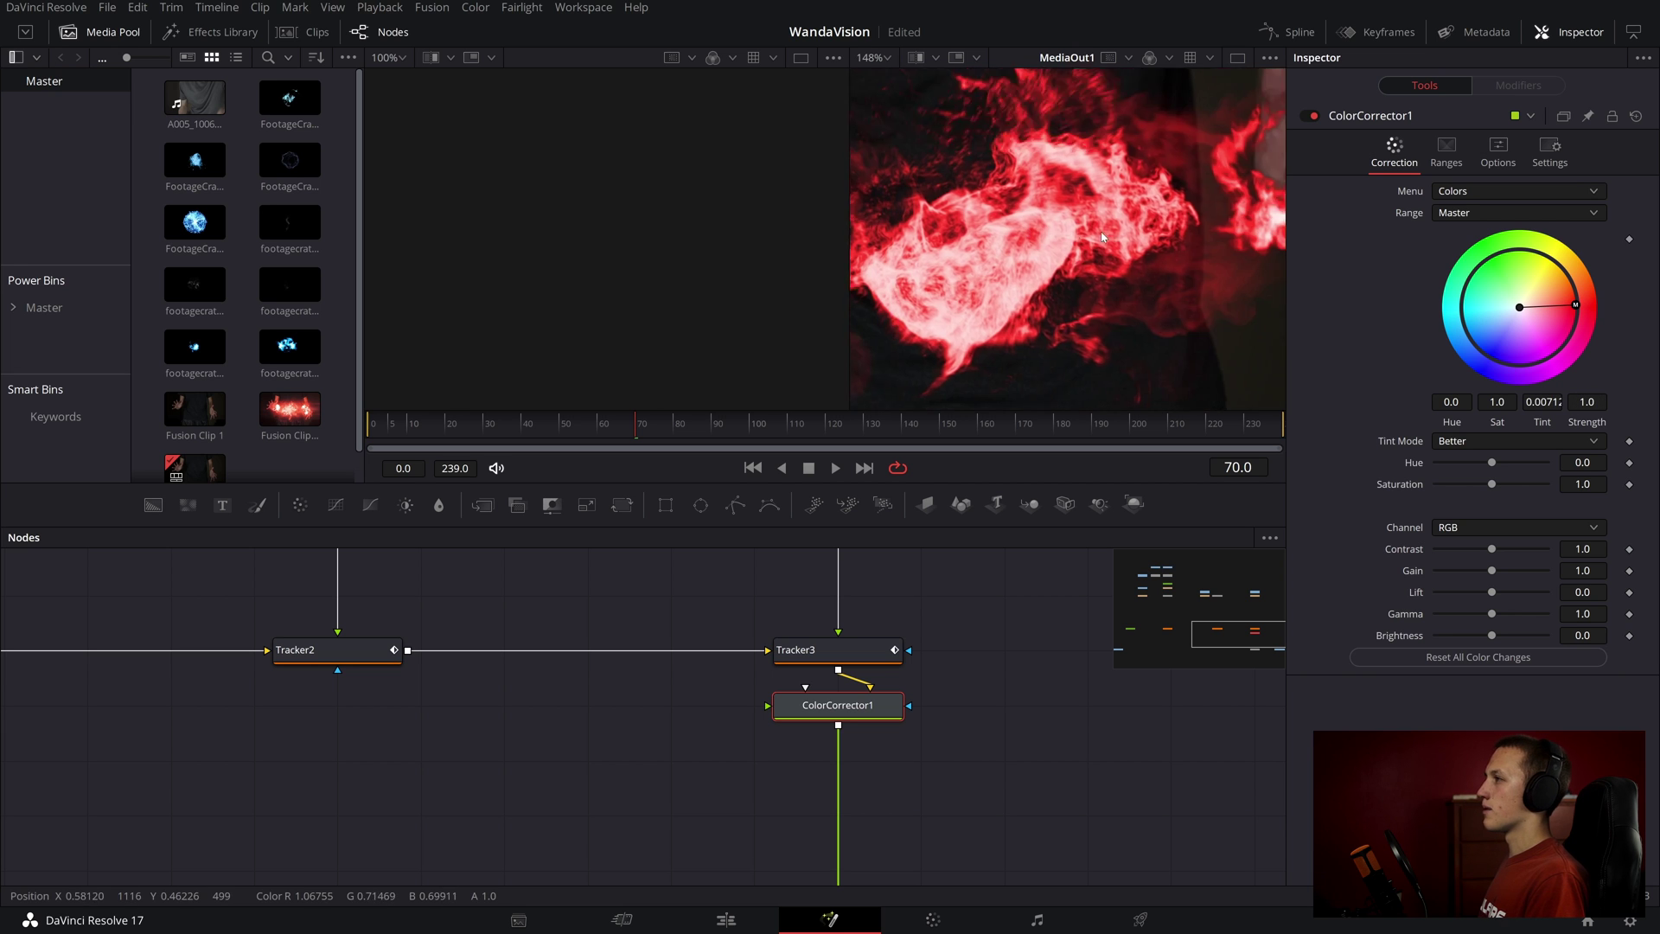
scroll(1158, 233, down, 3)
key(ctrl+z)
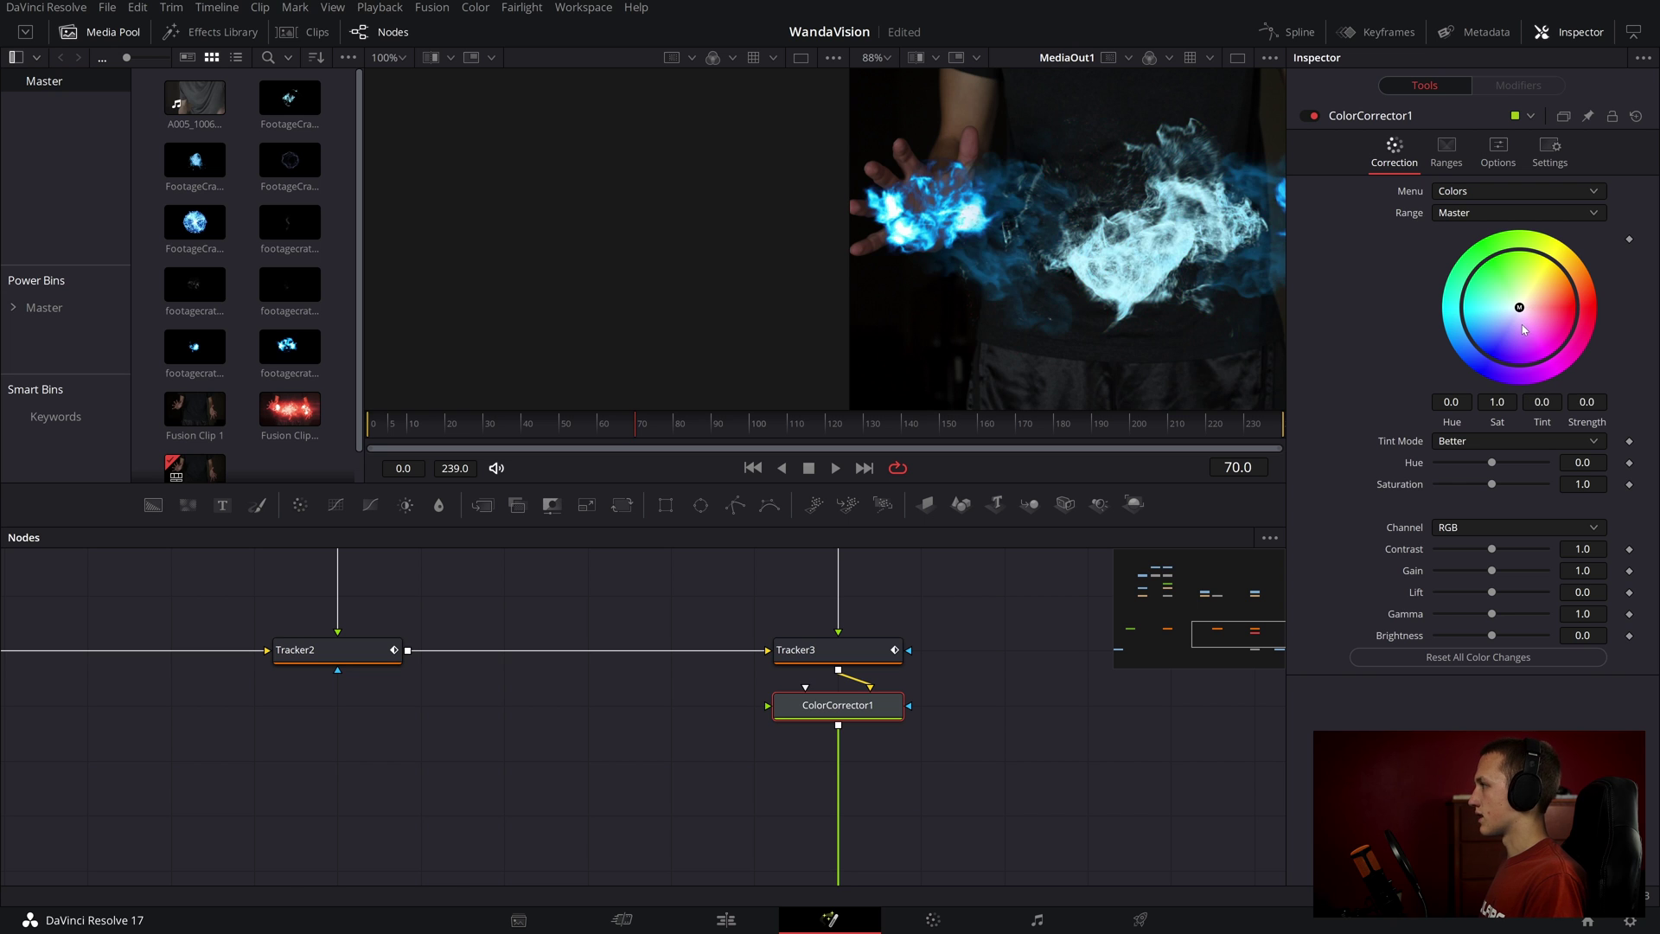
- Add a second Color Corrector after Transform3, raise its saturation to 1.48, and adjust the energy ball's tint toward blue
scroll(994, 247, down, 3)
scroll(1112, 253, up, 4)
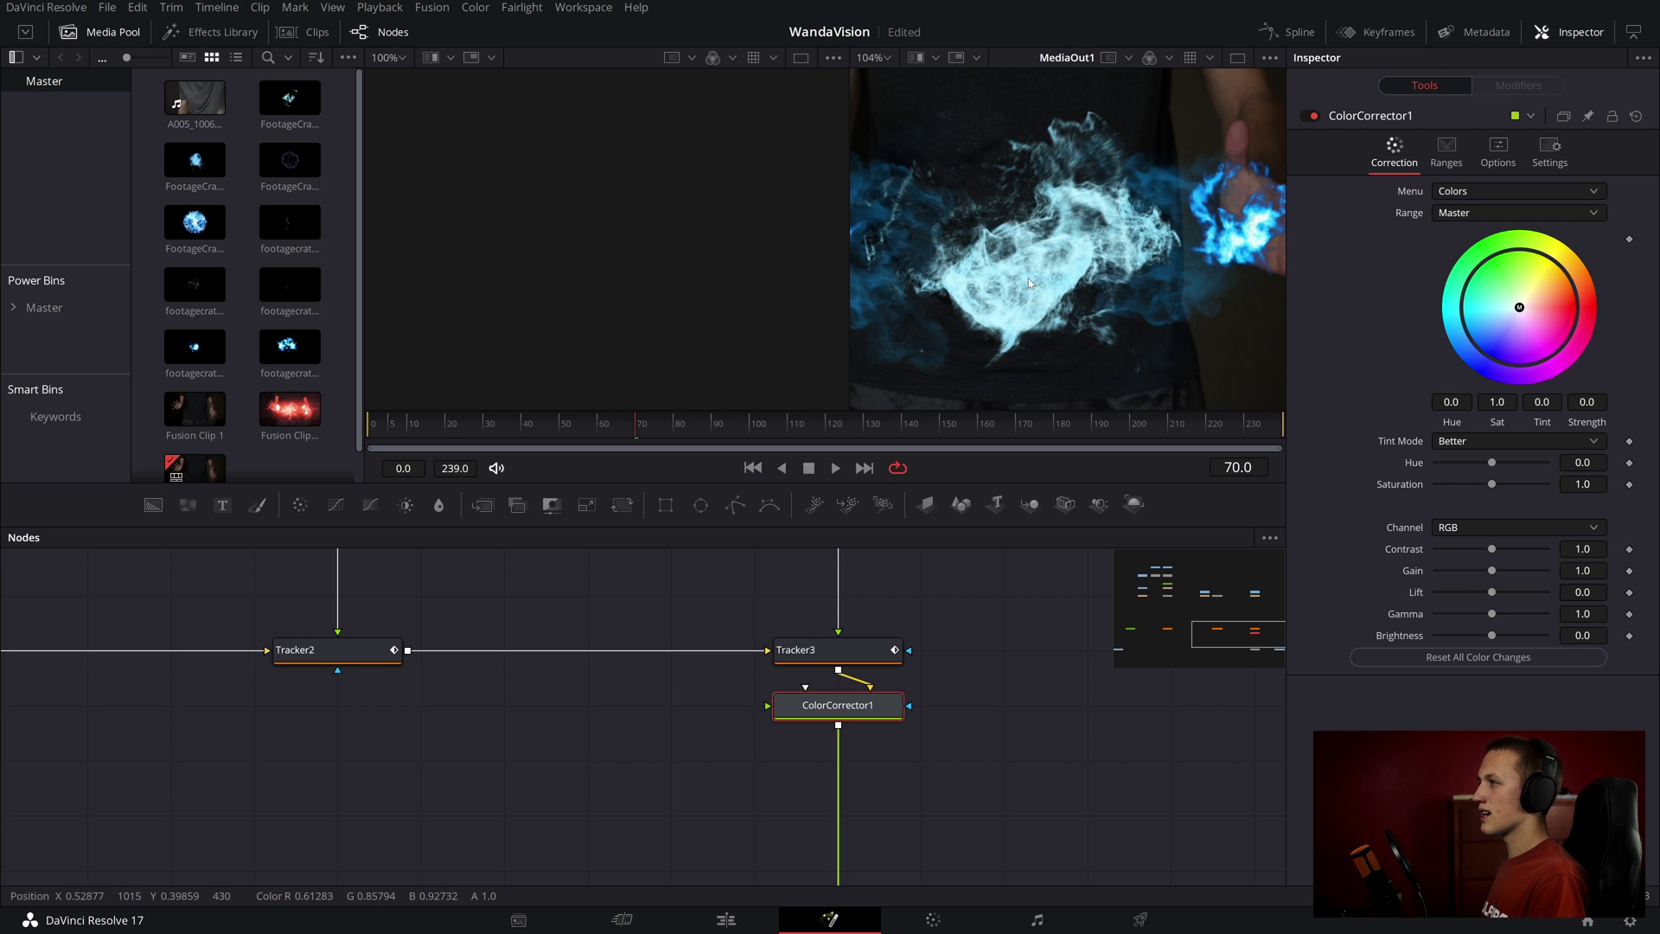
drag(1061, 272, 1066, 267)
drag(835, 560, 853, 704)
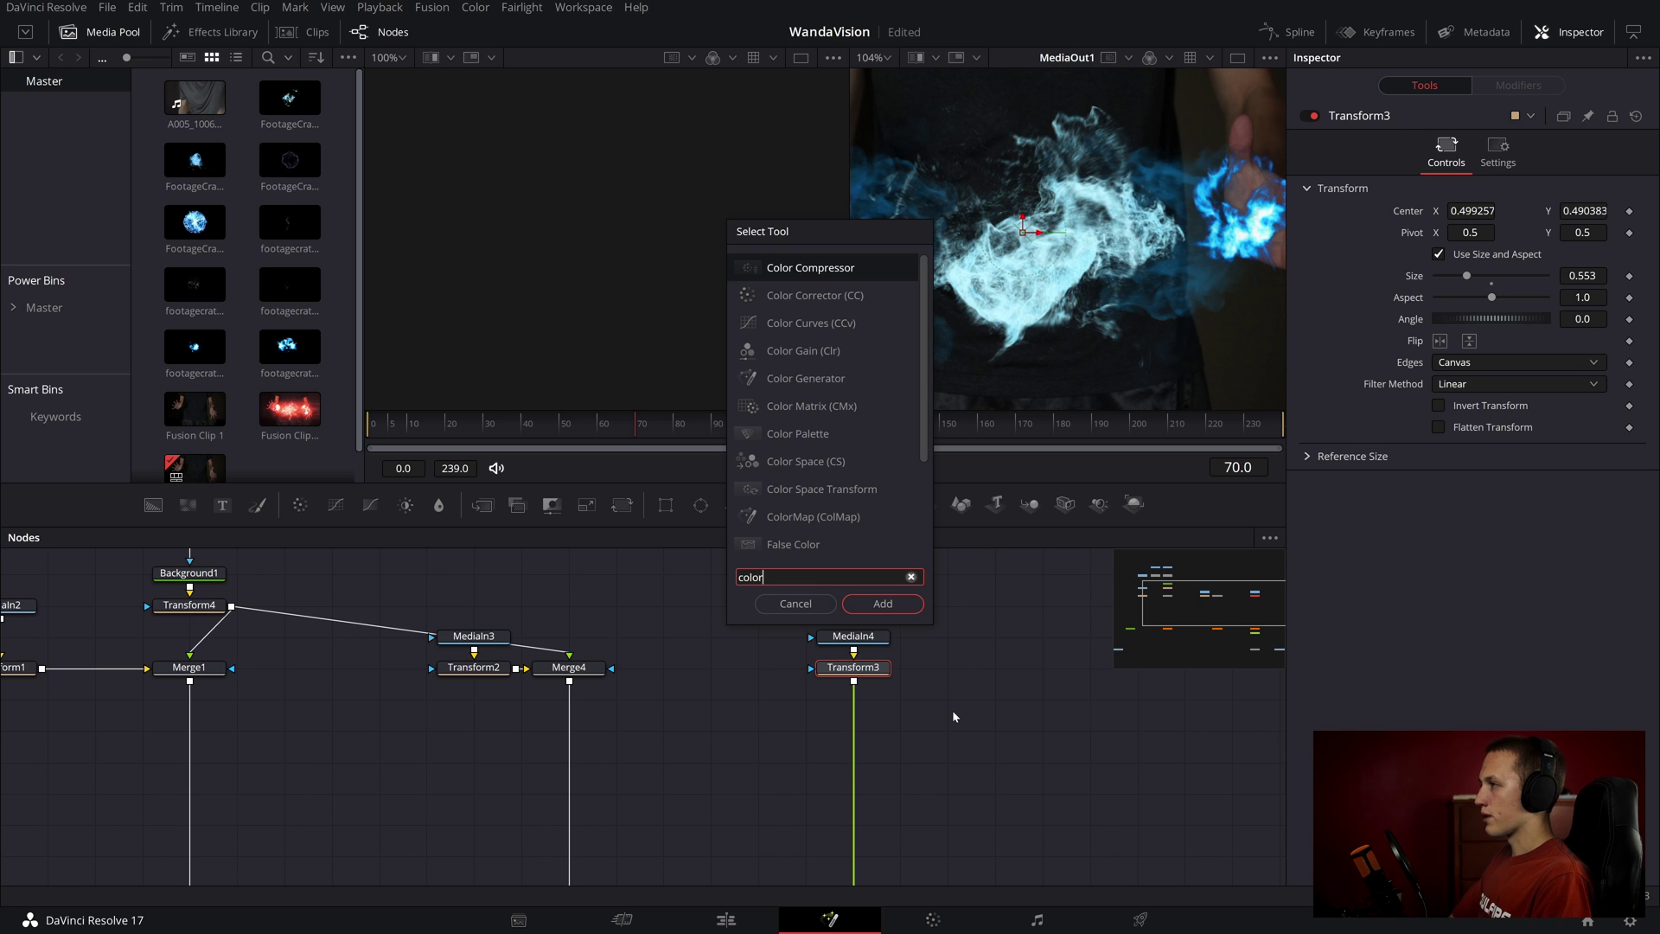
key(Escape)
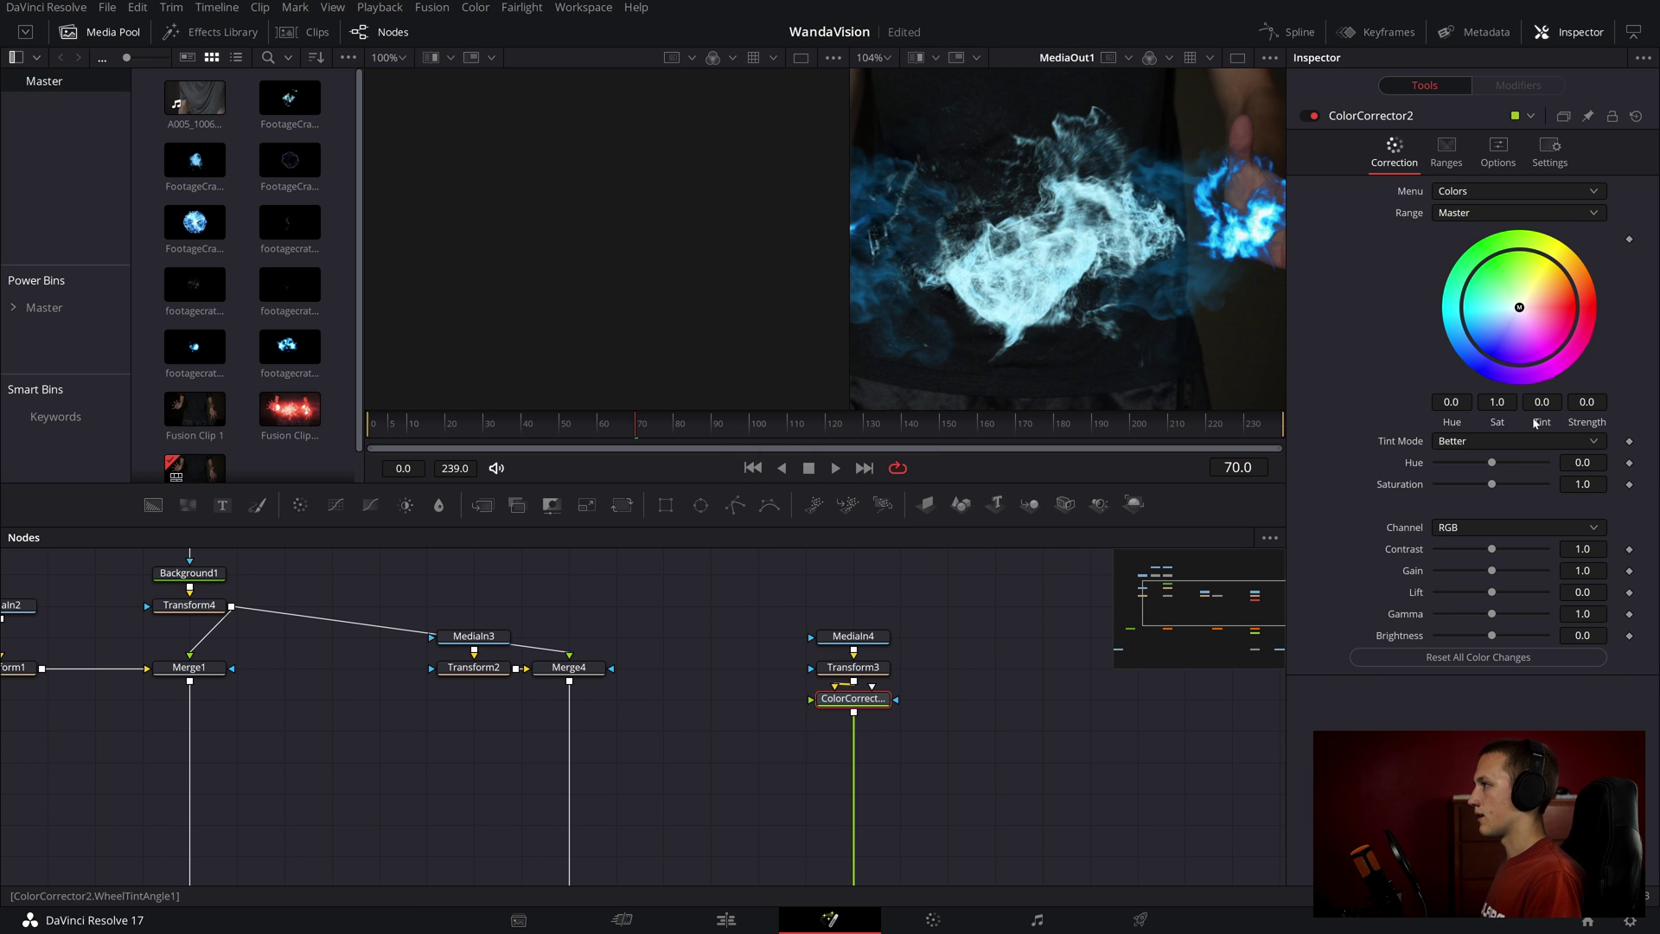
mouse_move(1495, 490)
mouse_down()
mouse_move(1537, 488)
mouse_move(1518, 487)
mouse_up()
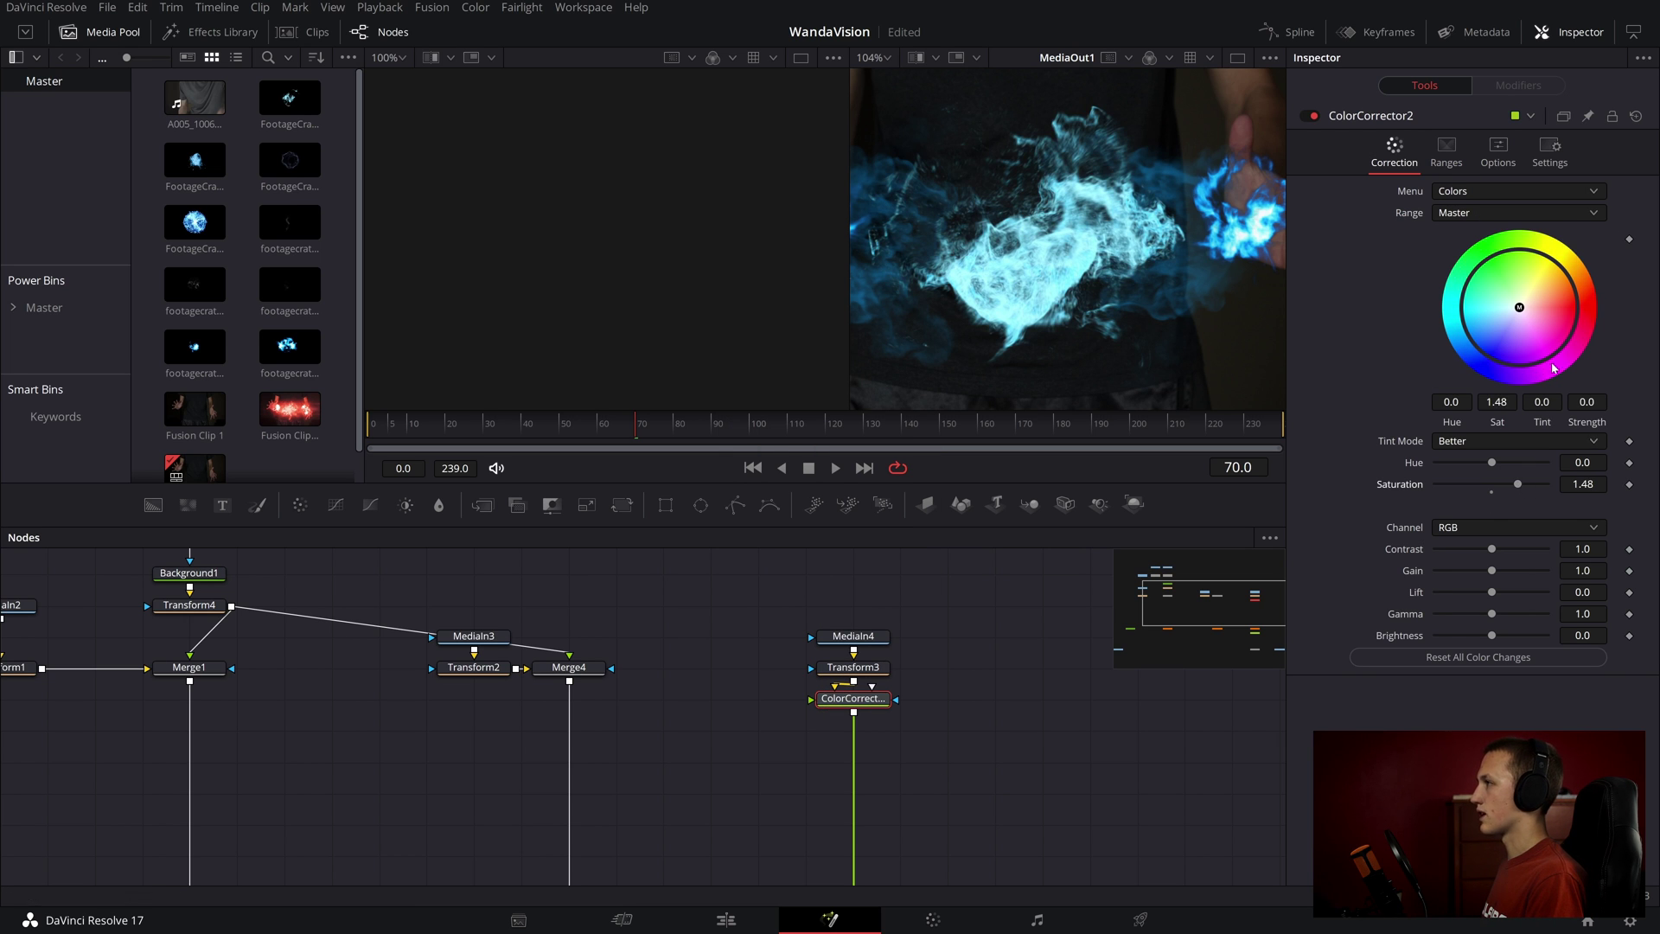
drag(1519, 325, 1501, 321)
- Try other hues in ColorCorrector1, including purple, and settle on a red tint at strength 1.0 for all effects
scroll(1089, 225, down, 3)
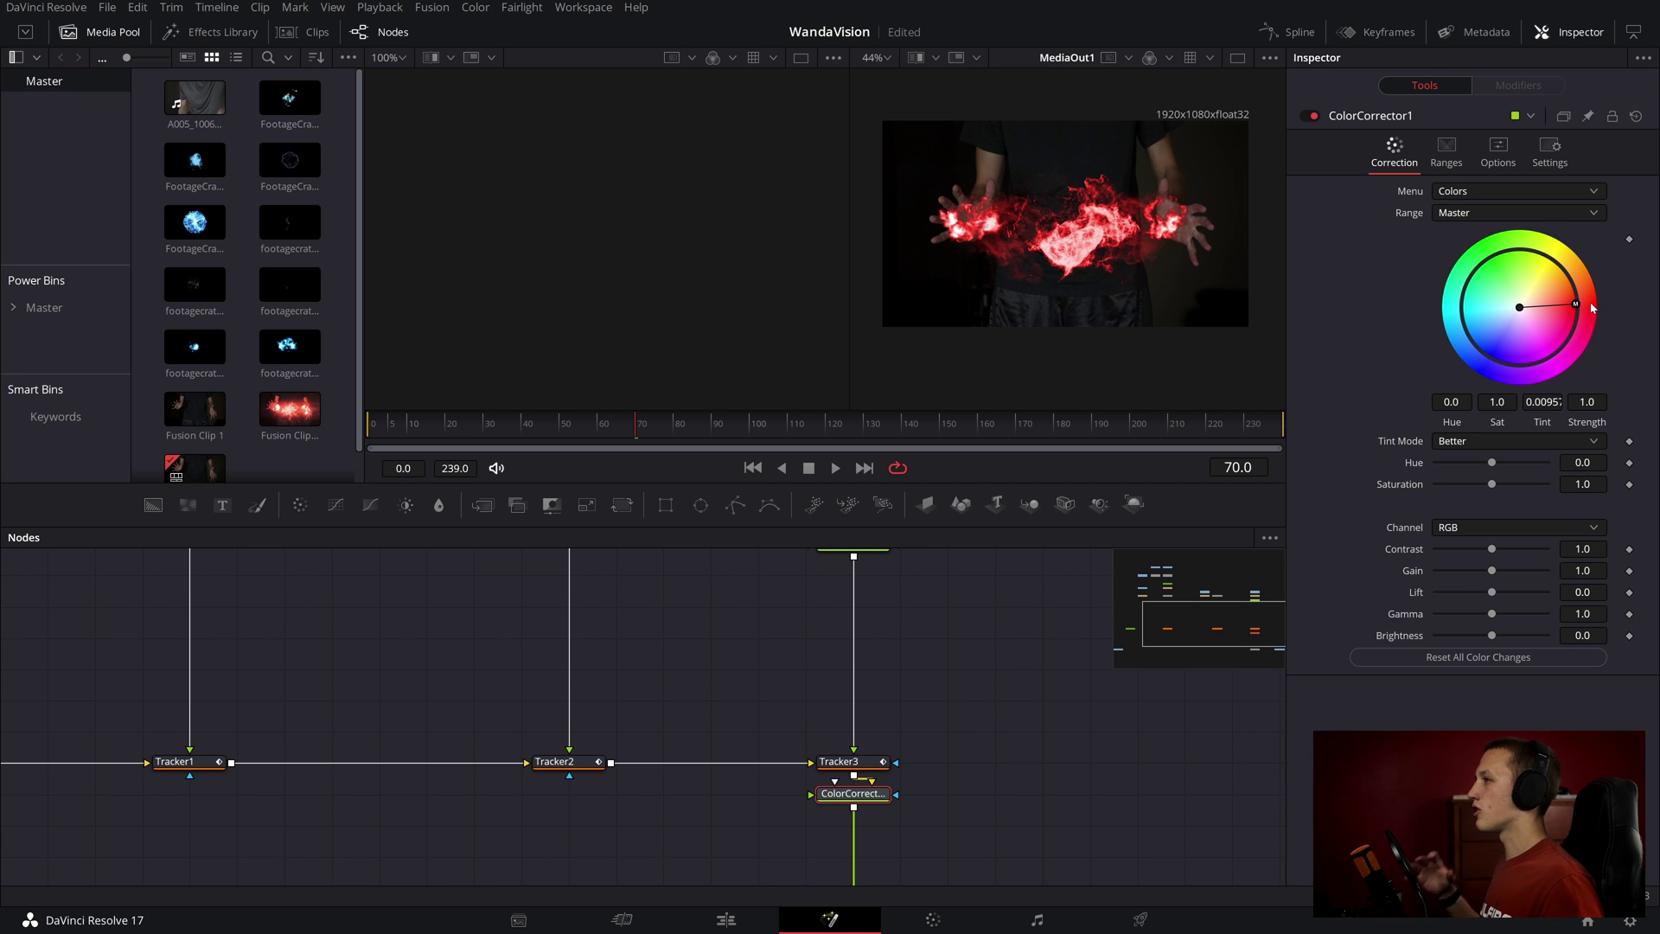
drag(1586, 301, 1510, 251)
drag(1486, 98, 1479, 664)
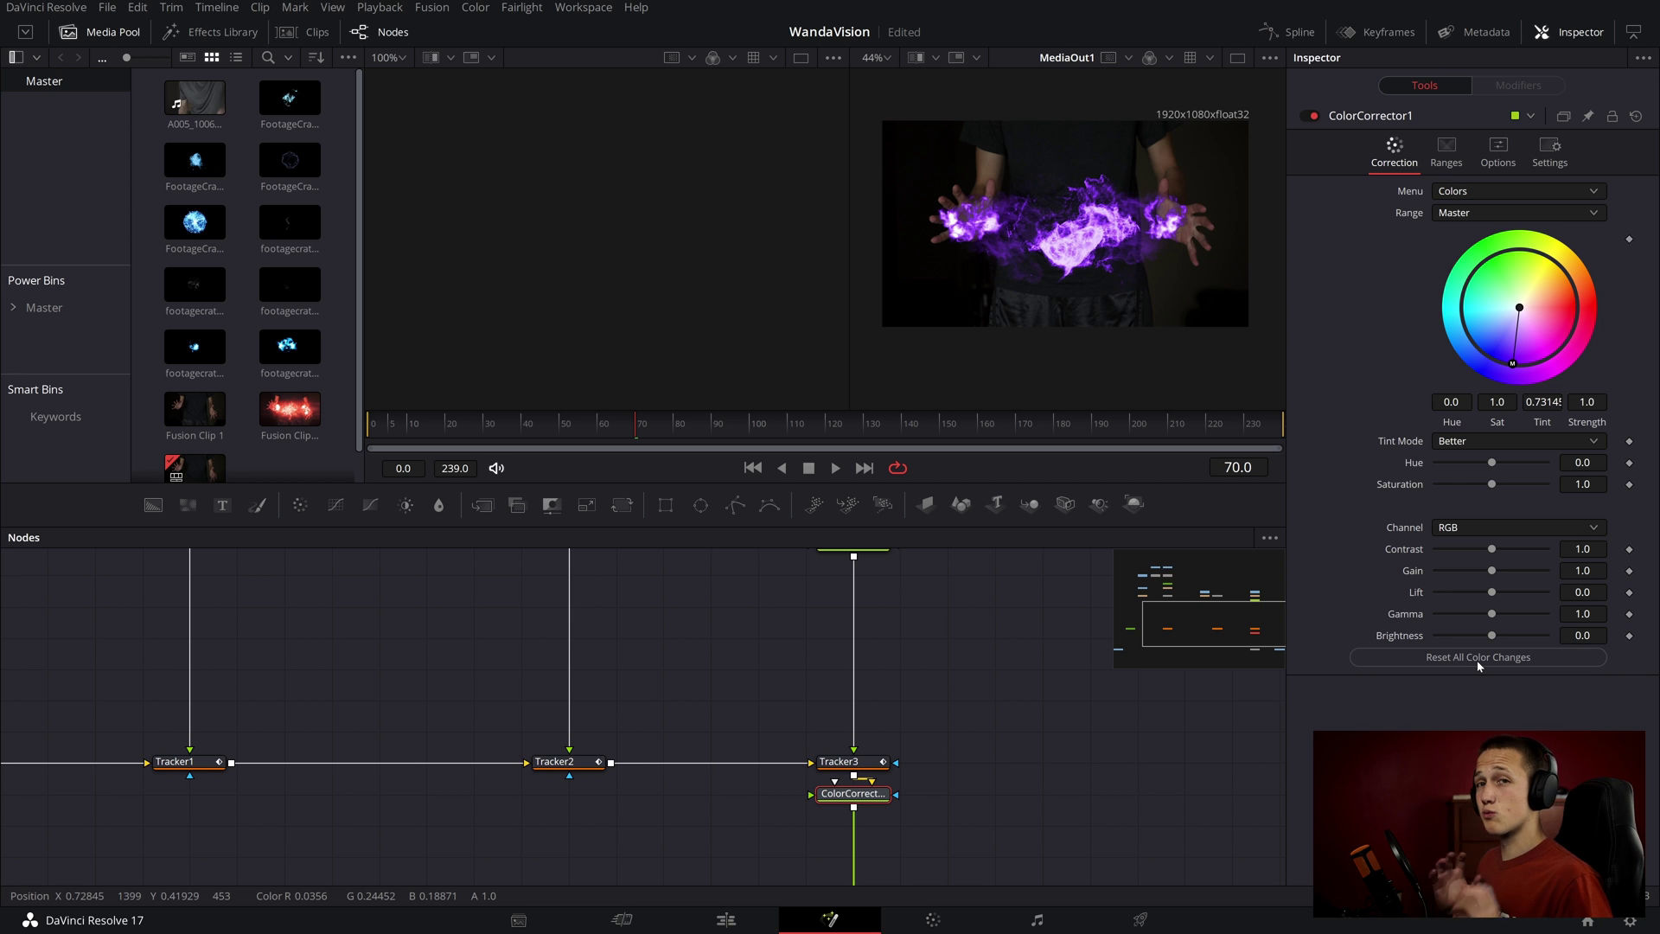
drag(1479, 664, 1604, 313)
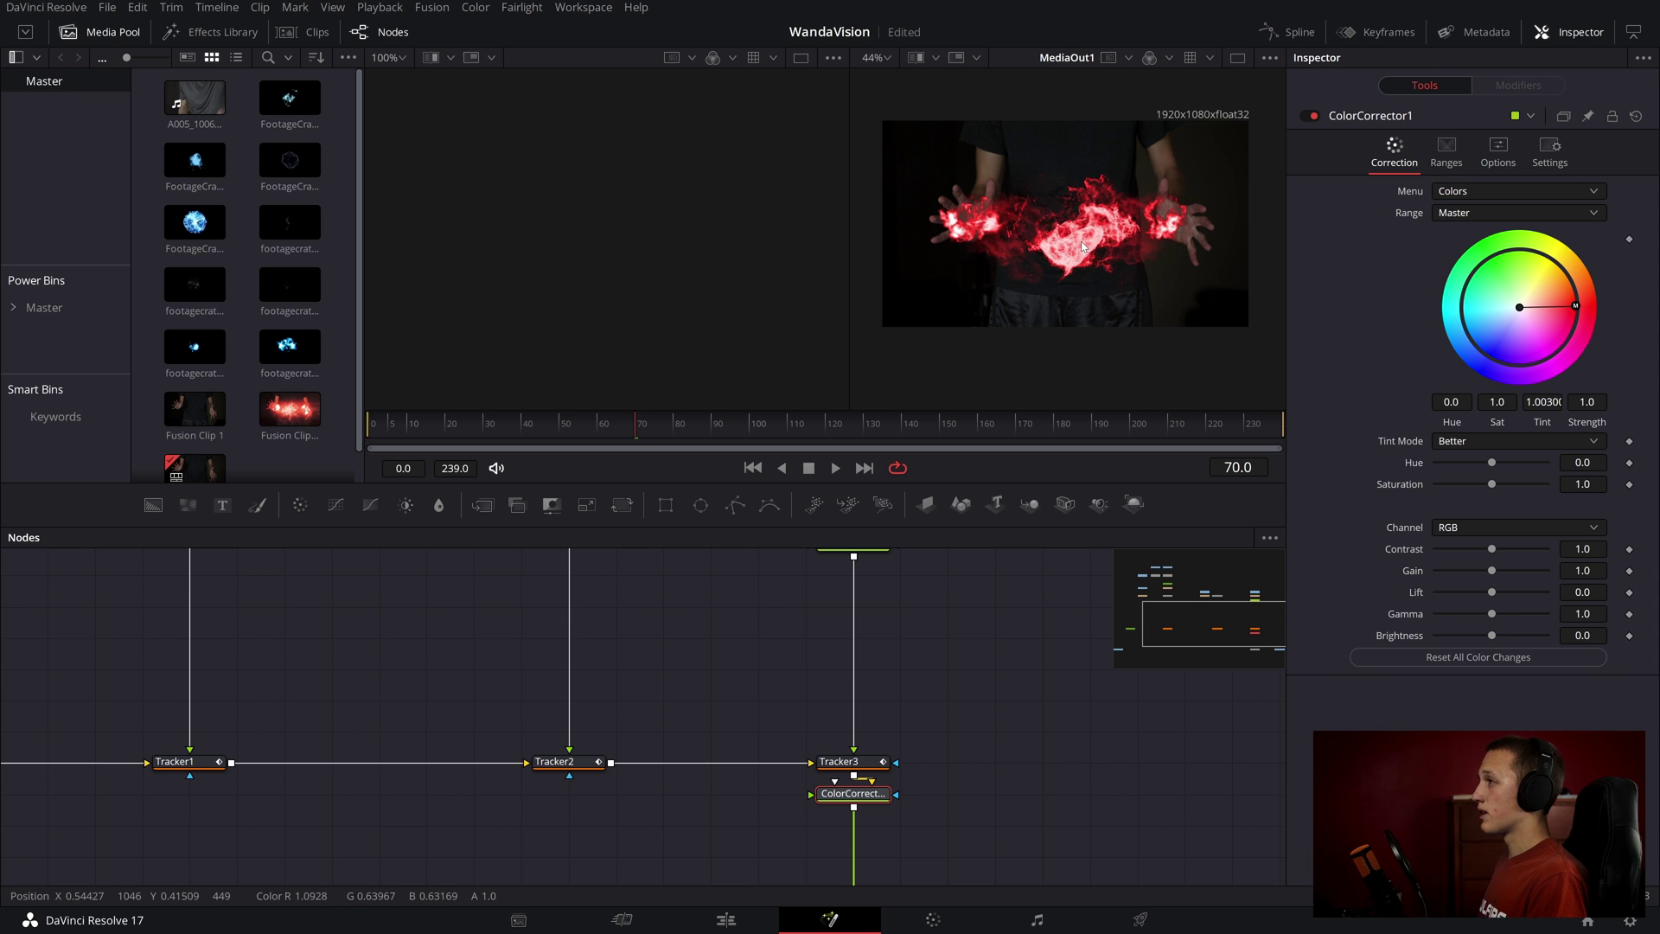
- Add a Displace node and insert it between MediaIn1 and Merge5
key(shift+space)
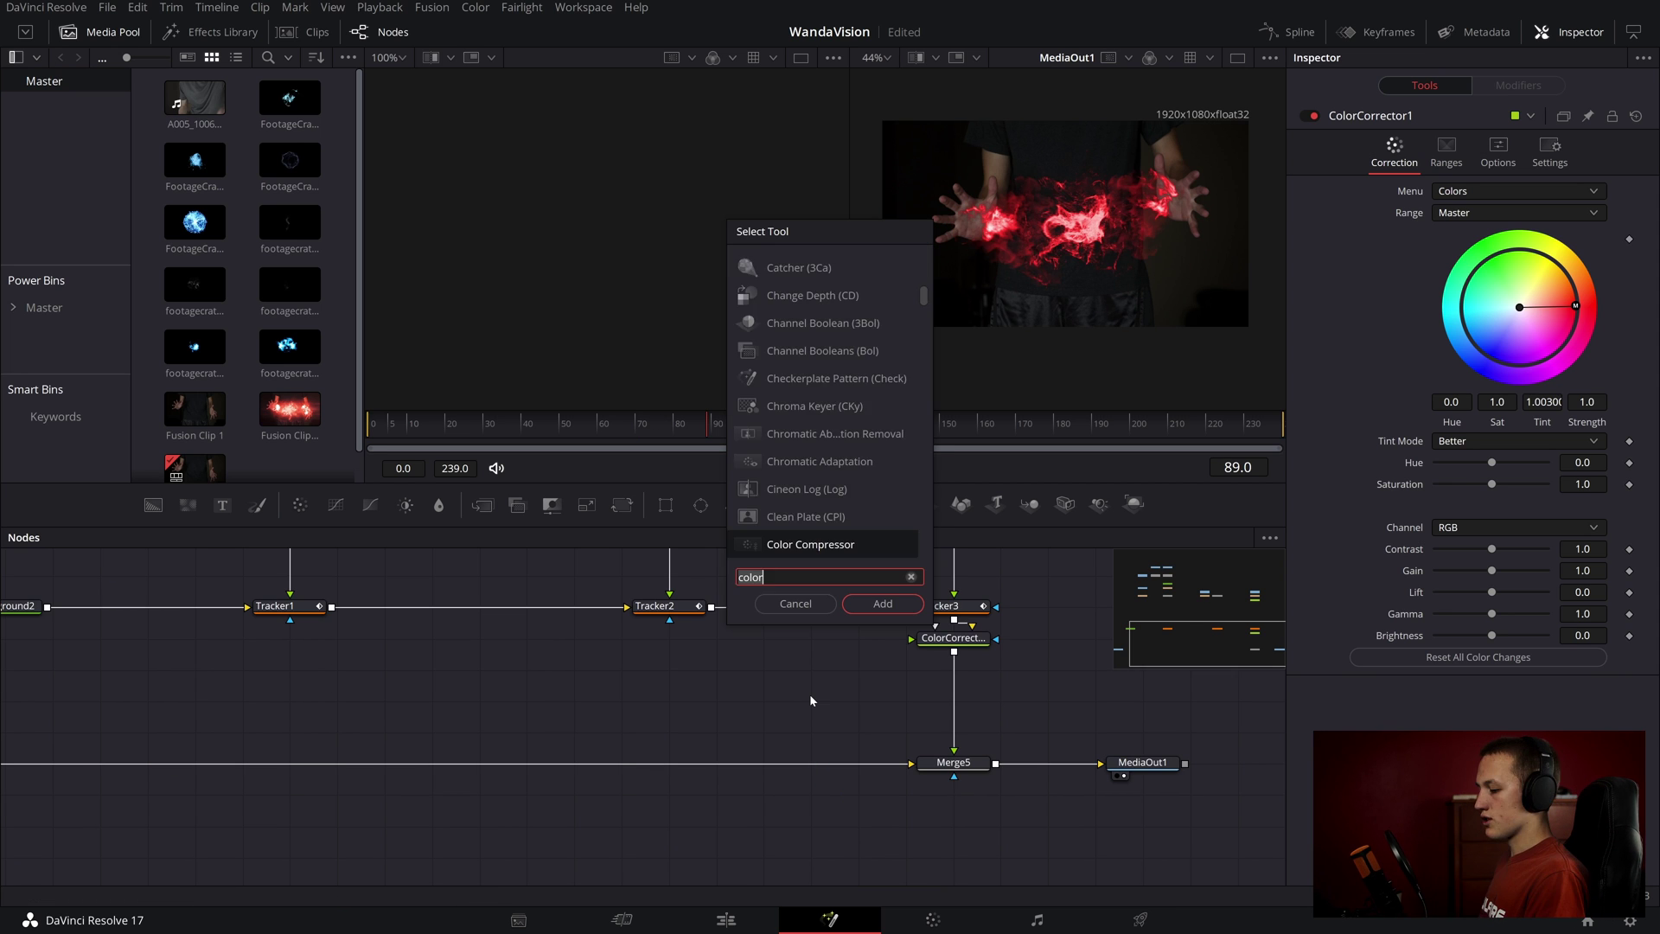
text(displa)
key(Return)
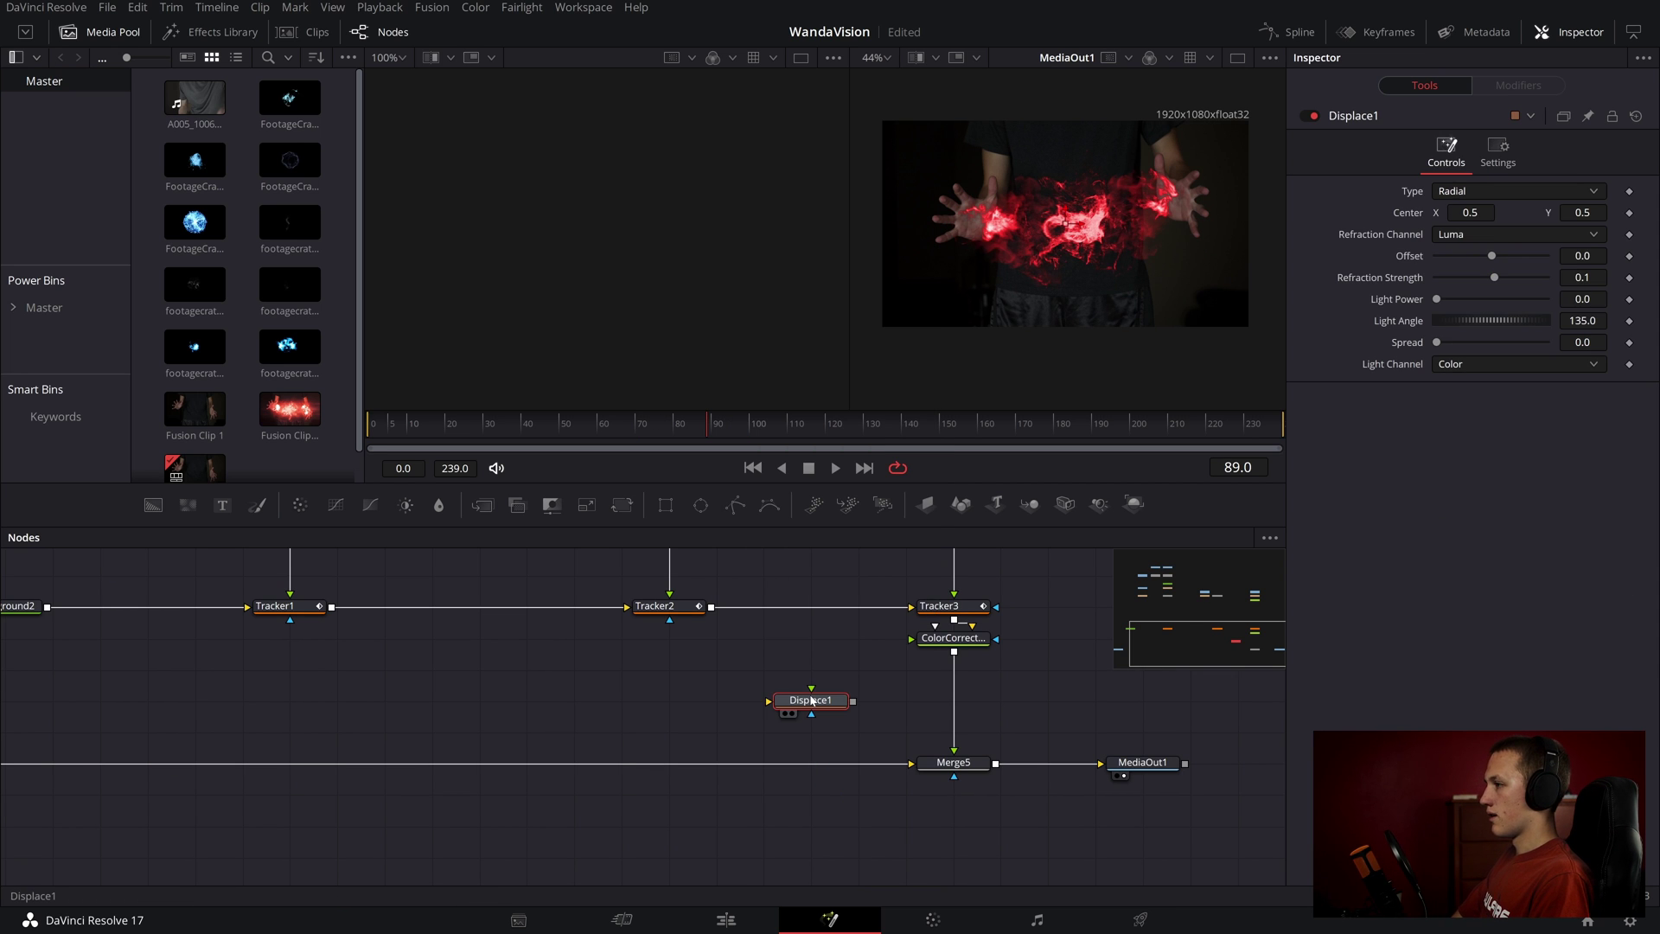
drag(811, 711, 763, 766)
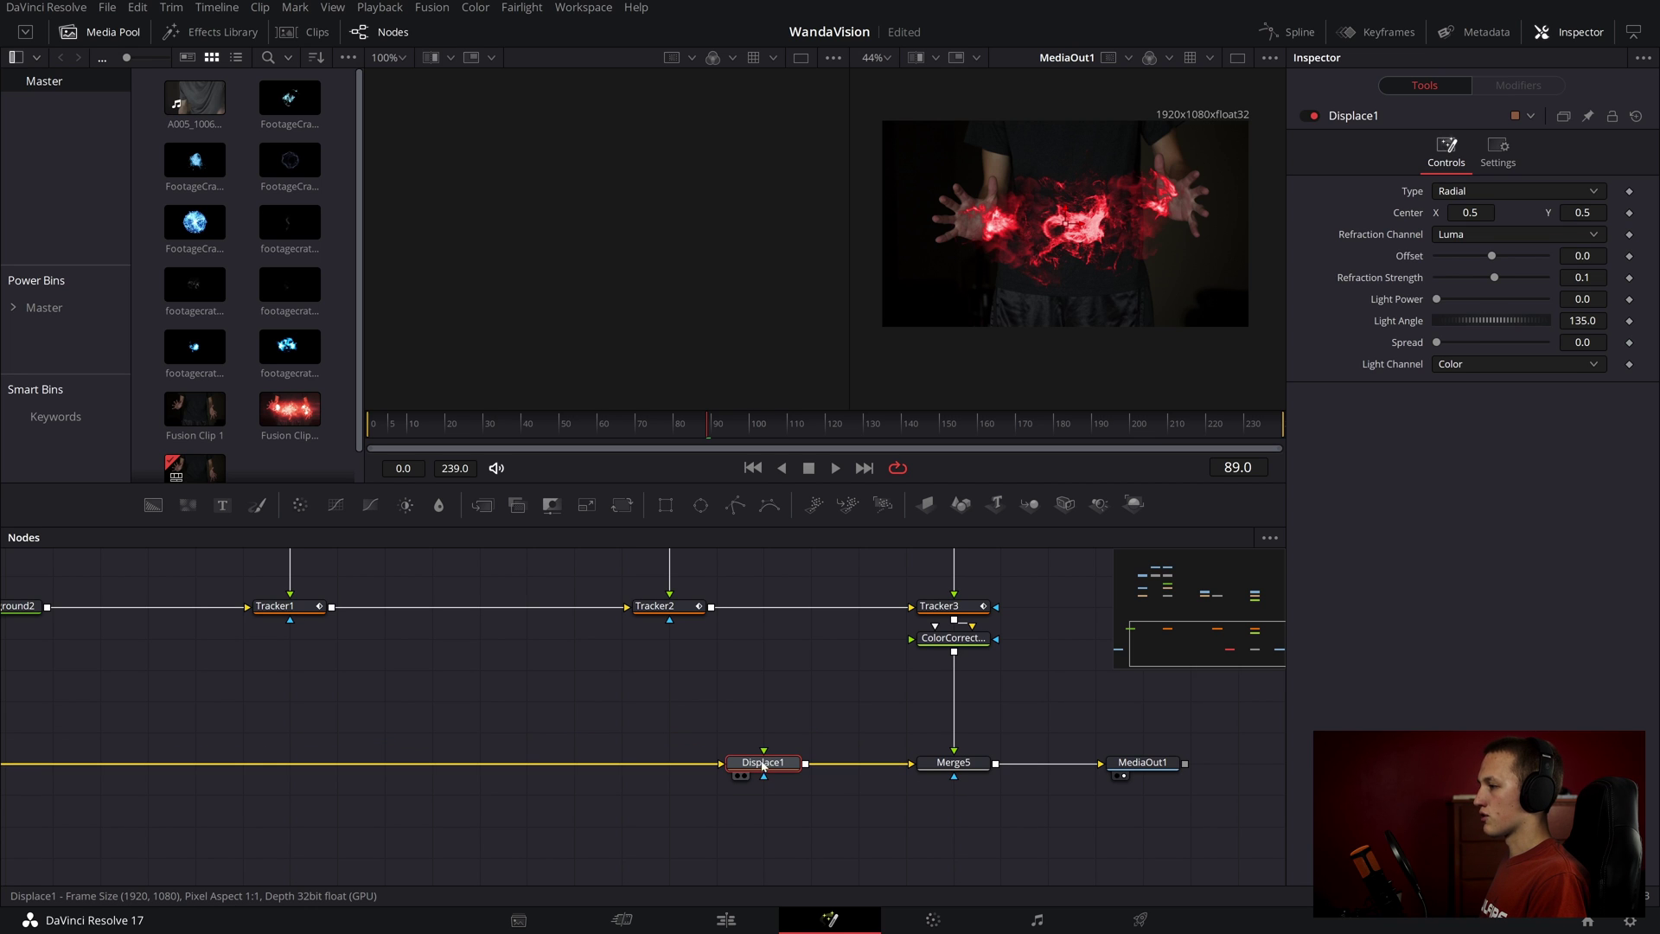
- Add a FastNoise node above Displace1 and show it in the first viewer
click(734, 708)
key(shift+space)
text(fast)
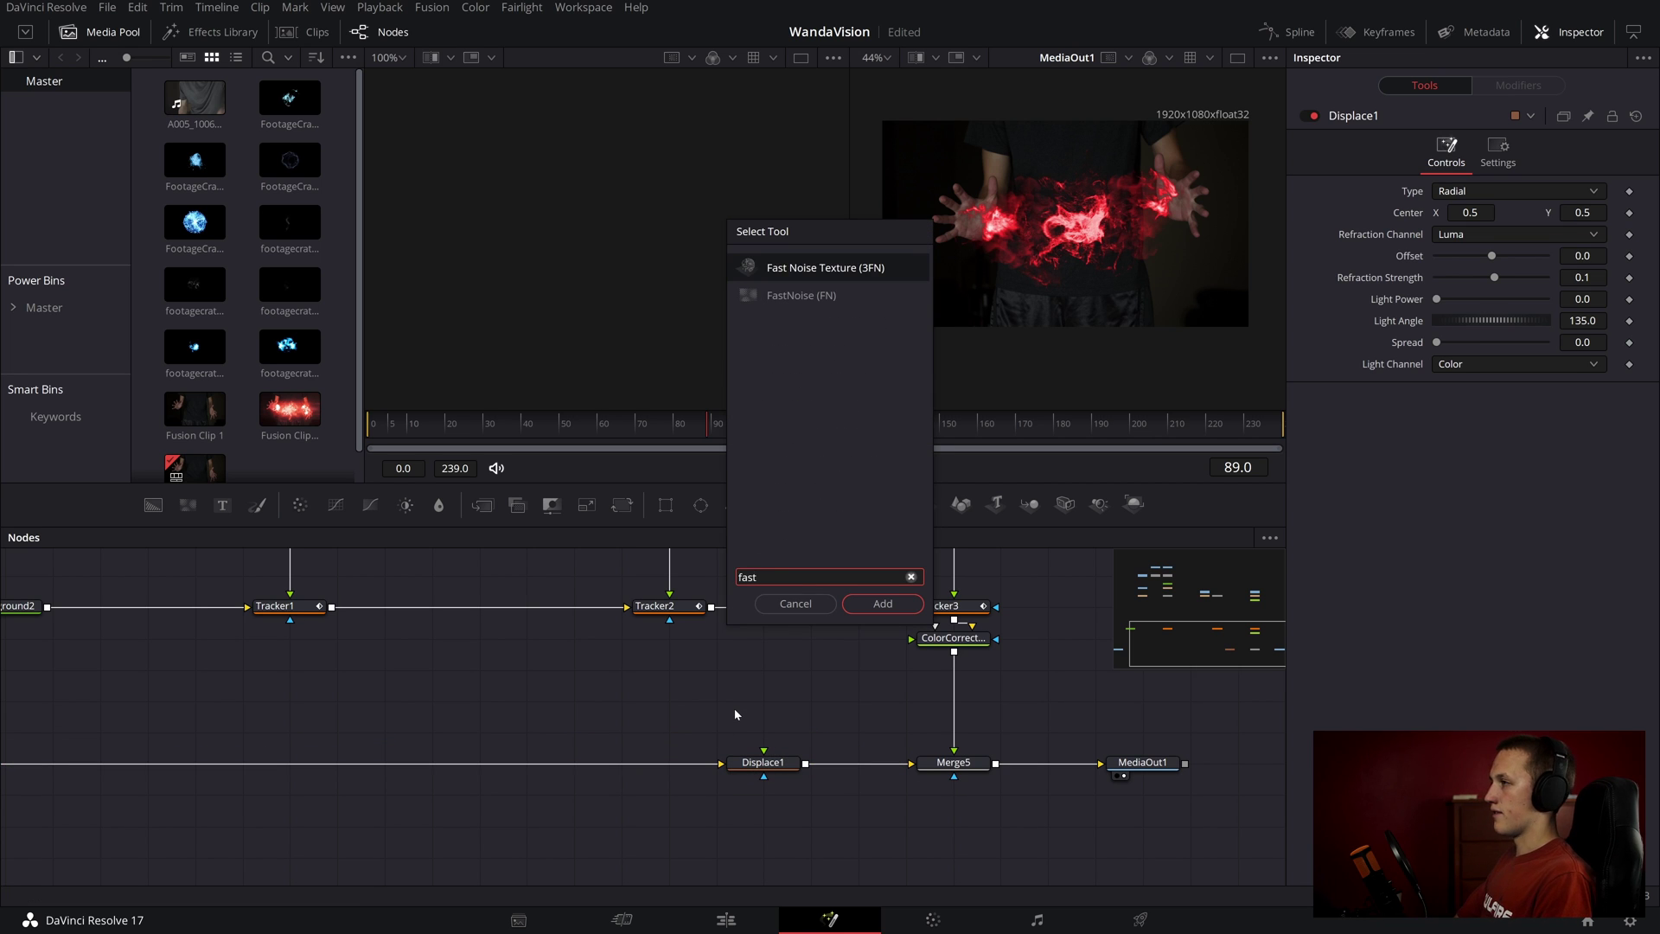
key(Down)
key(Return)
key(1)
drag(736, 714, 782, 714)
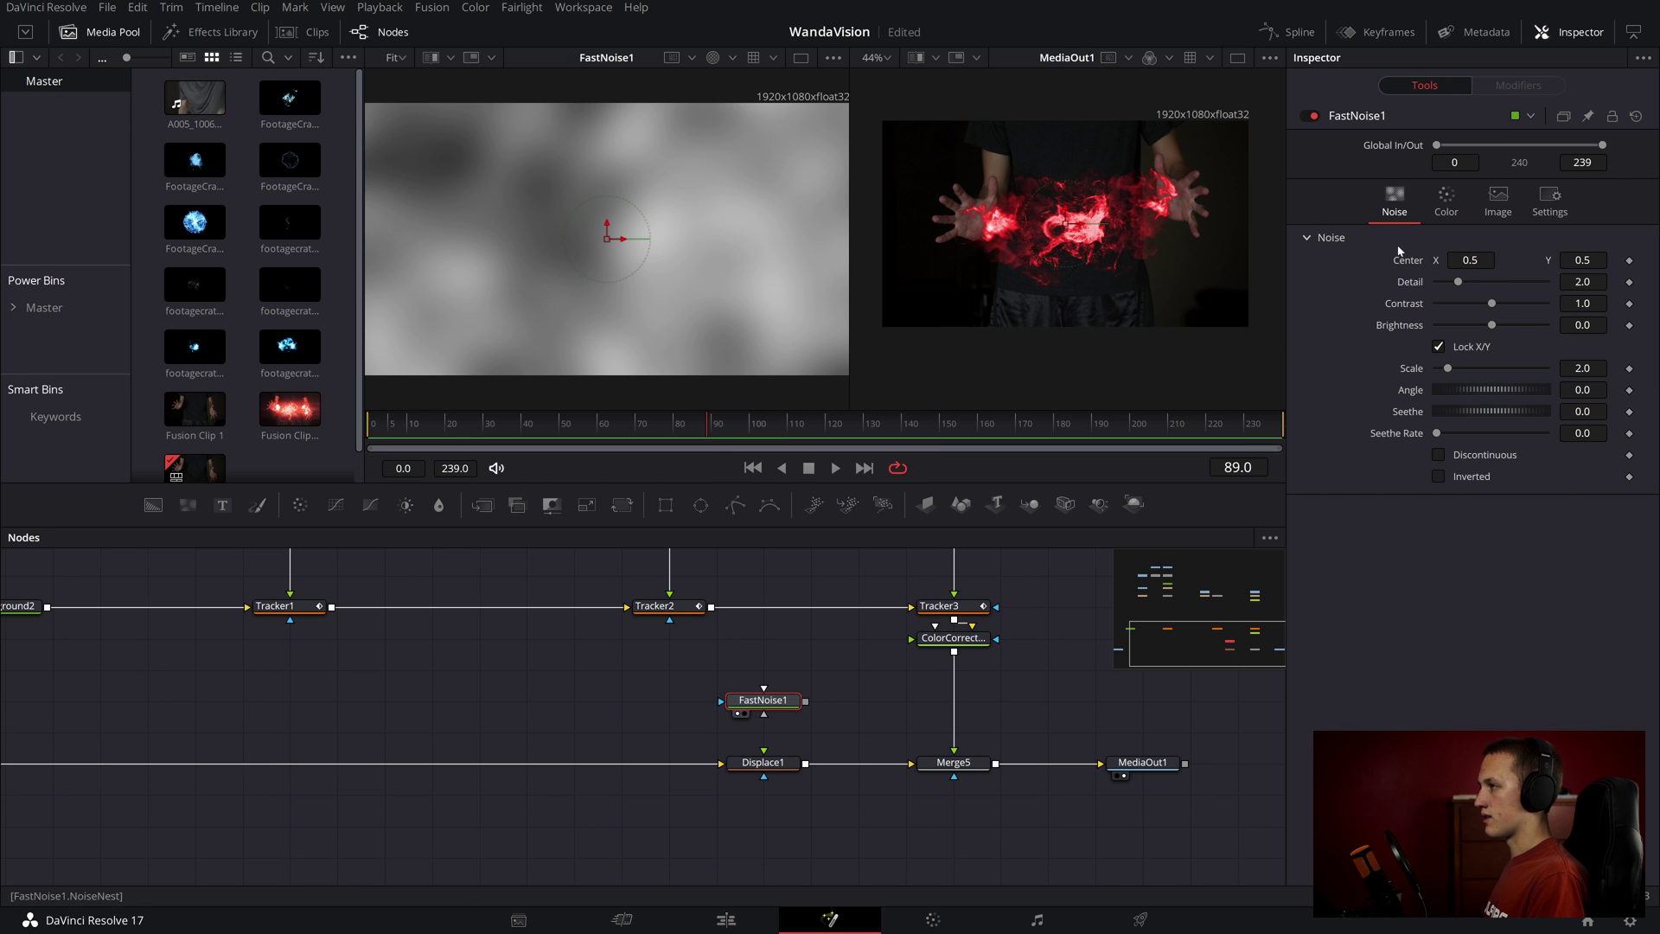
- Set the noise detail to 7.72, contrast 1.7, brightness -0.27, scale 20 and seethe rate 0.7, and play it back
drag(1459, 282, 1556, 371)
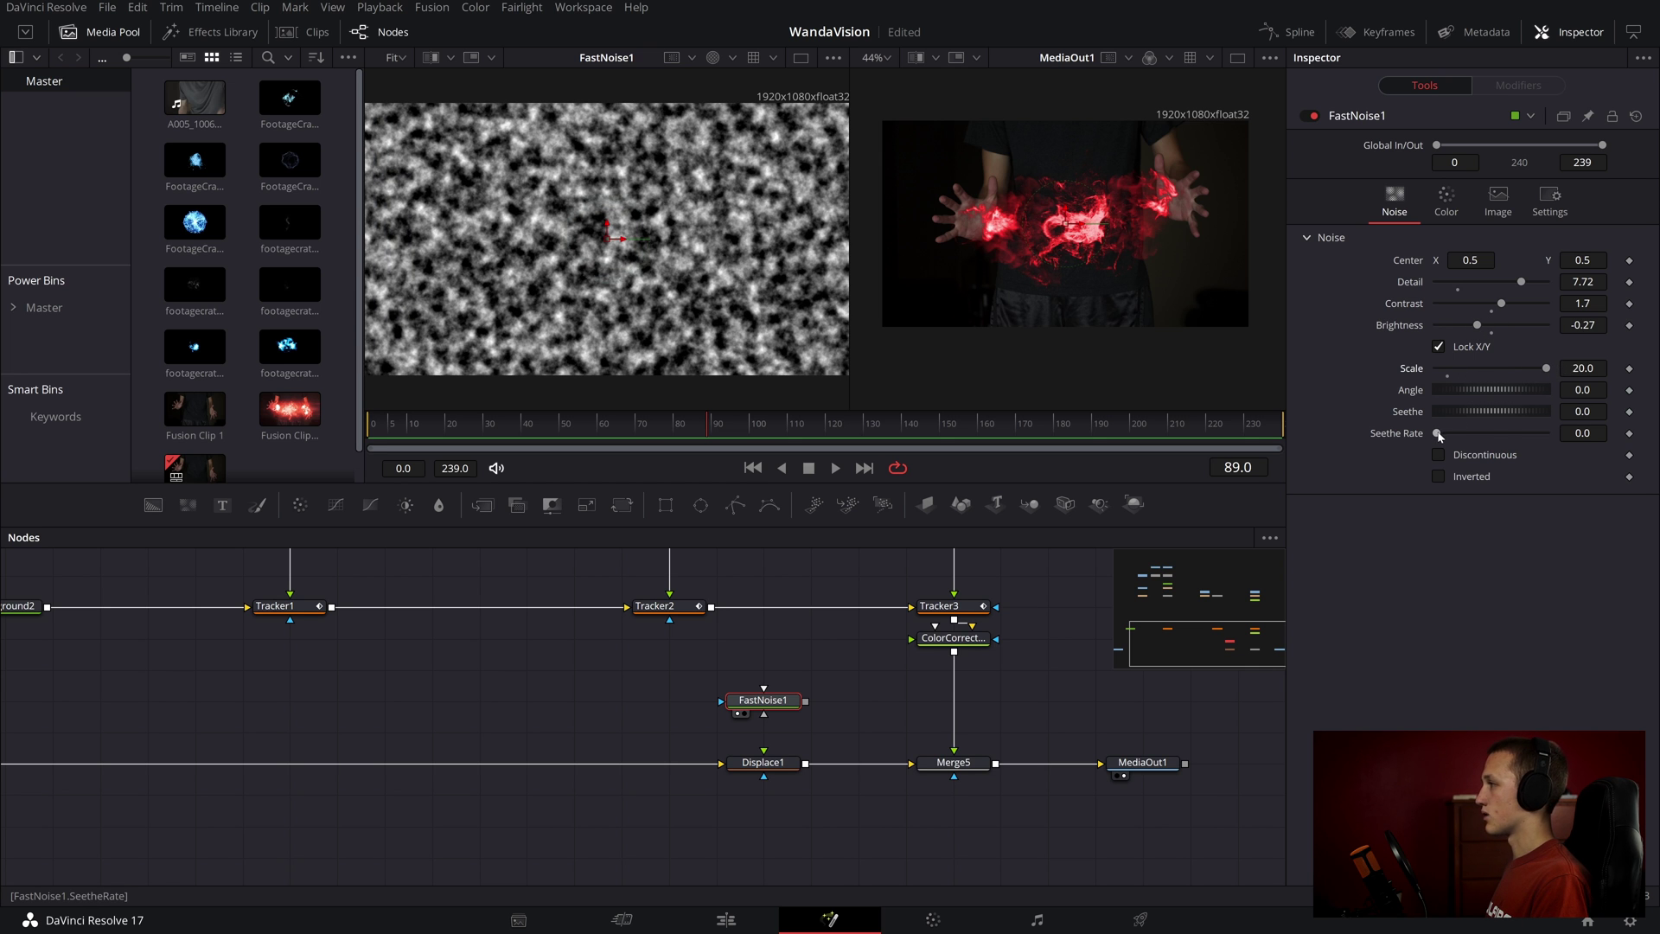
drag(1438, 433, 1511, 432)
key(space)
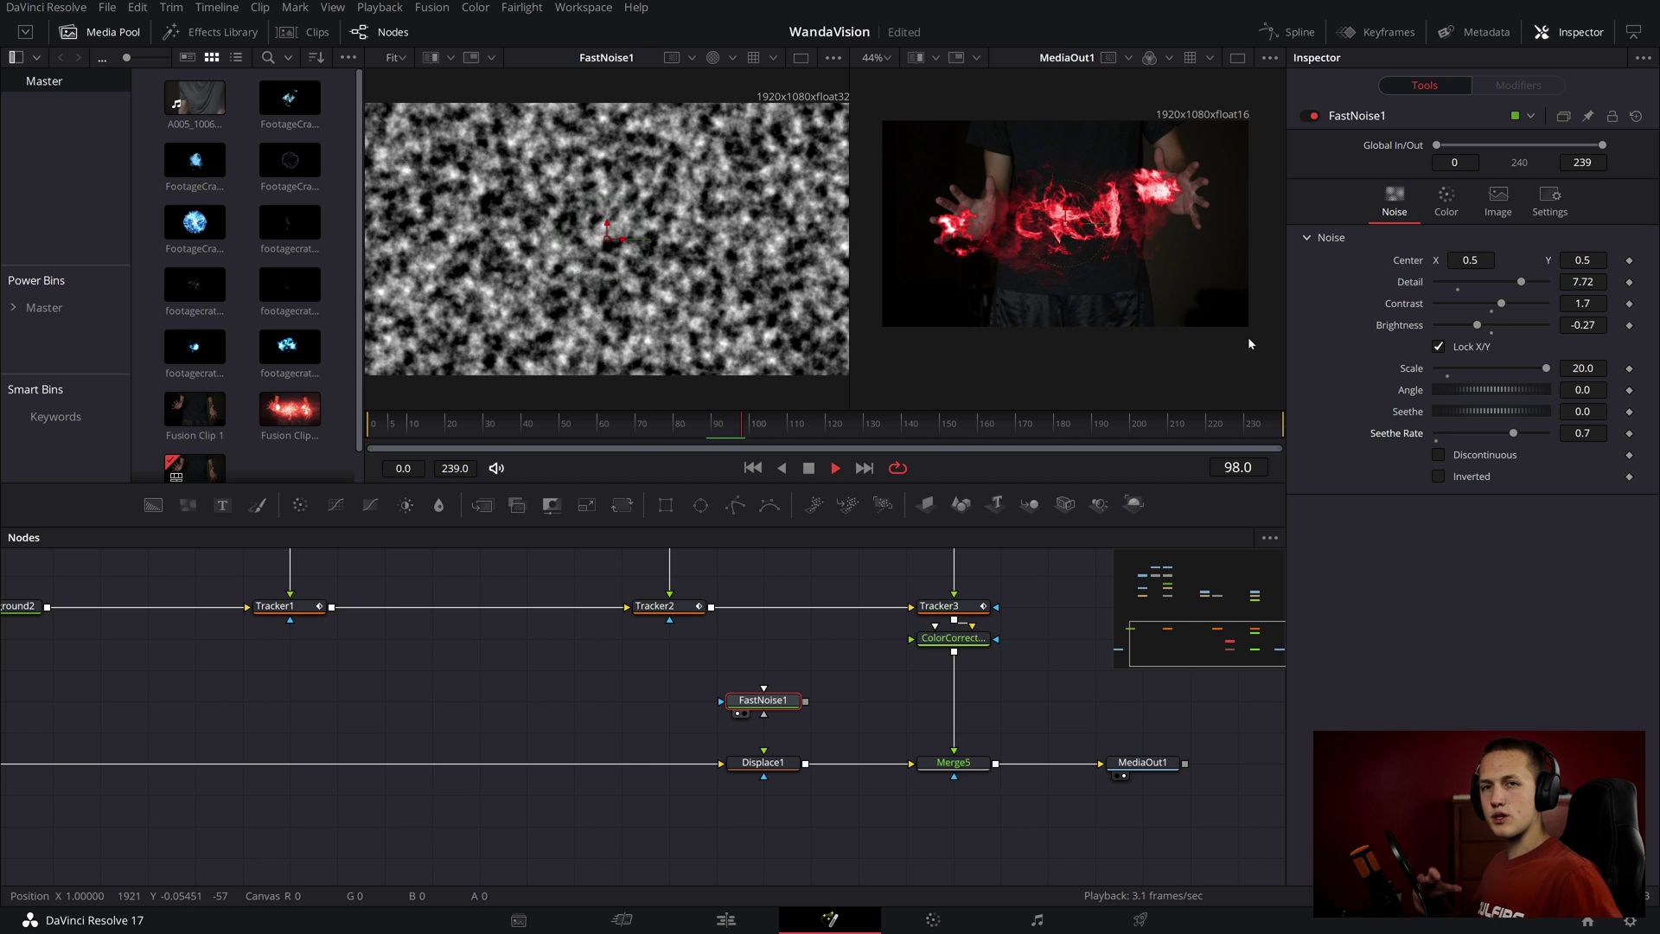
- Add an Erode/Dilate node beside FastNoise1
key(shift+space)
text(er)
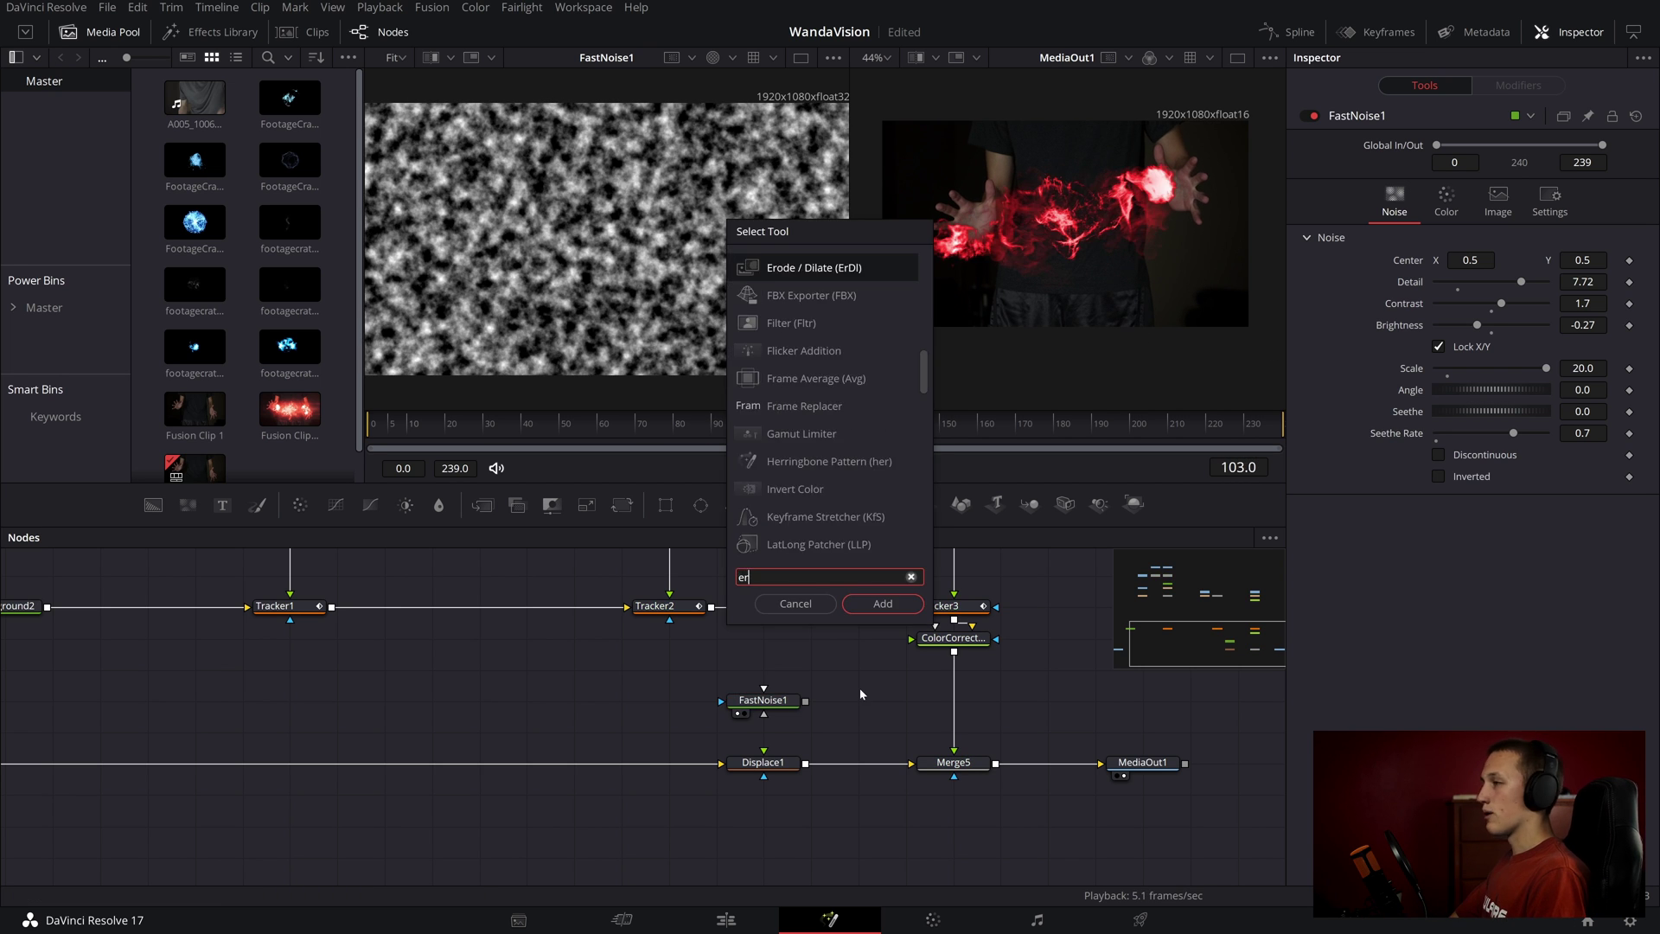
text(ode)
key(Return)
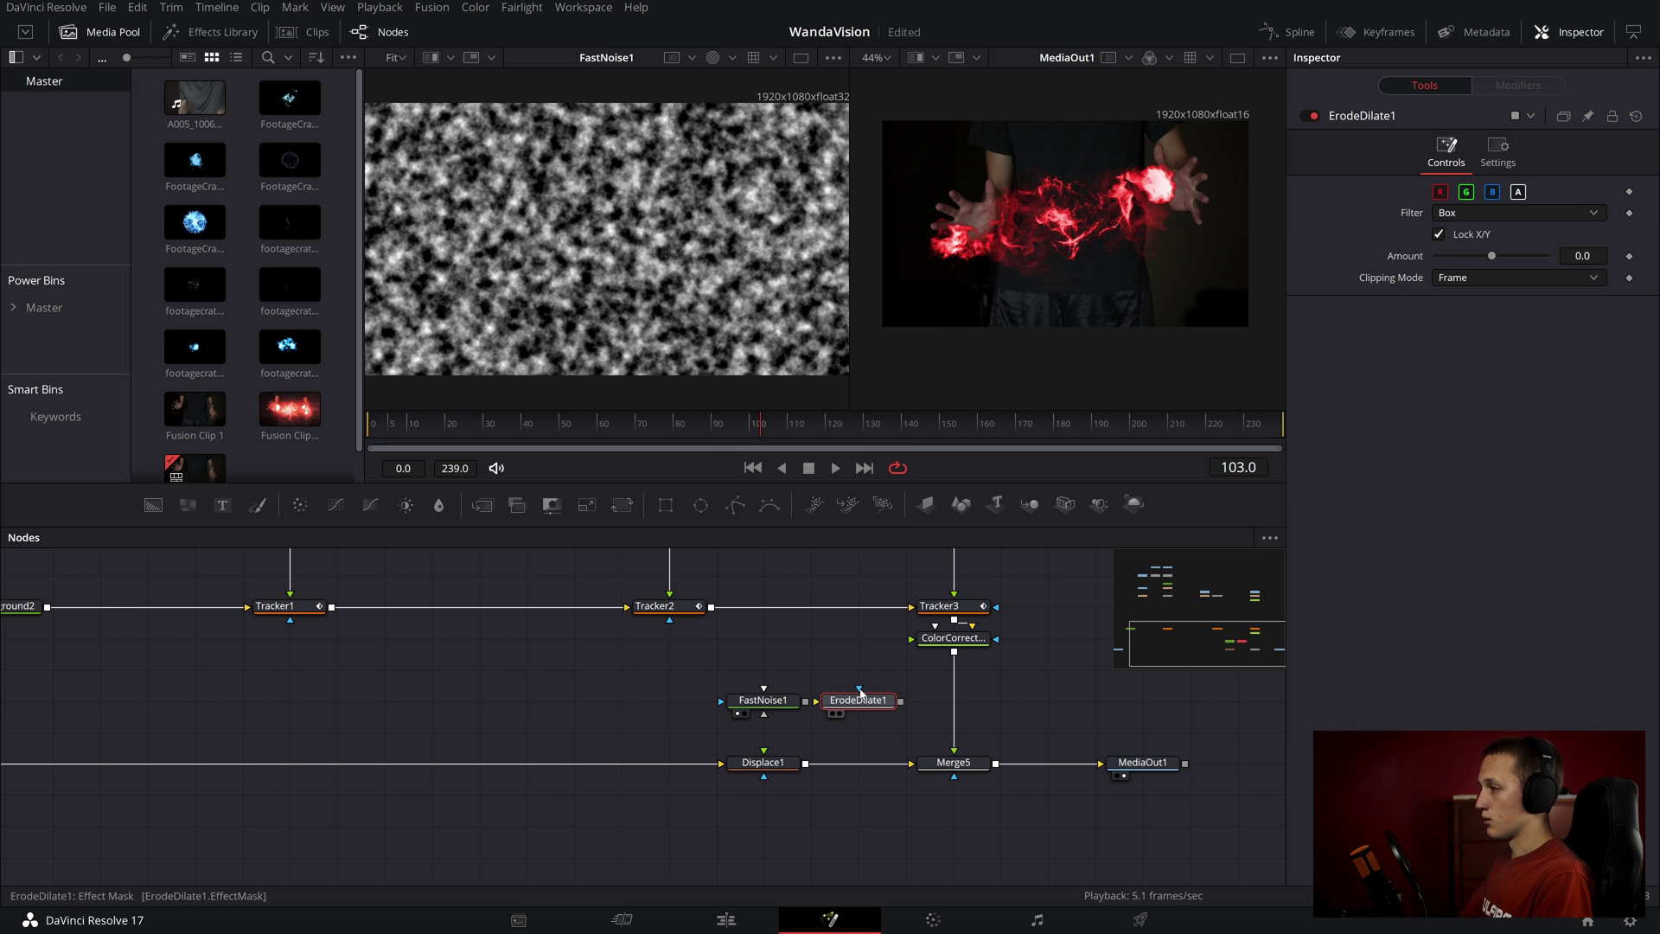
- Place ErodeDilate1 above FastNoise1, feed it from the ColorCorrector1 output and show it in the first viewer
drag(860, 697, 812, 634)
drag(954, 651, 780, 642)
key(1)
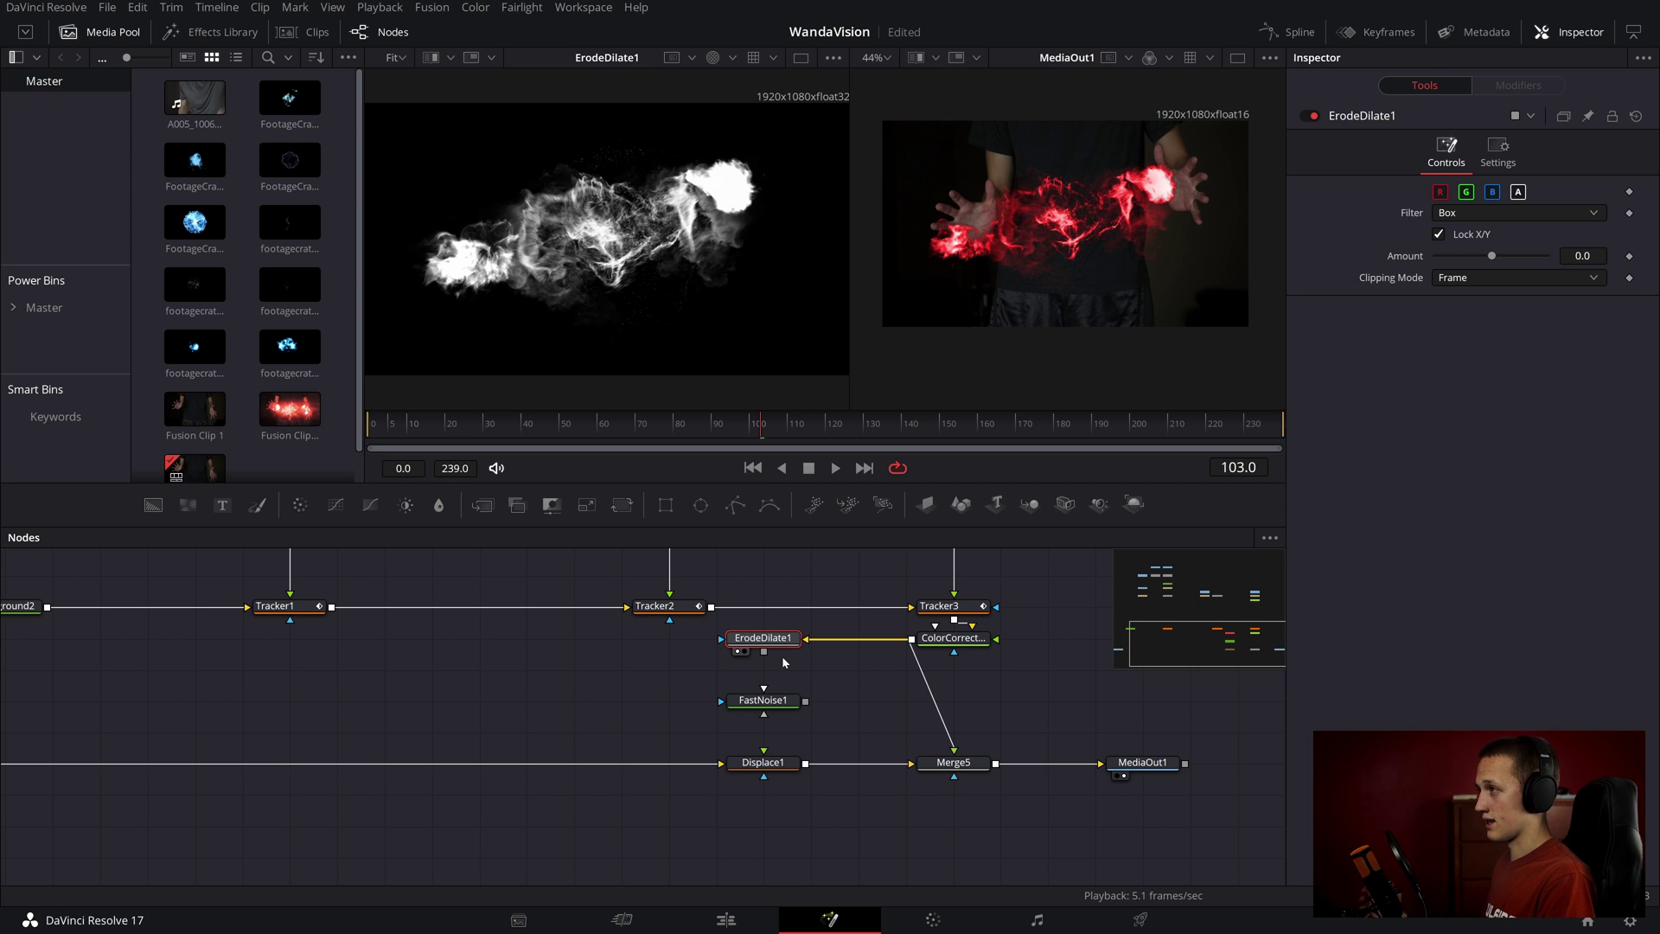
- Set the ErodeDilate1 filter to Linear and its amount to 0.04
click(1479, 212)
click(1474, 246)
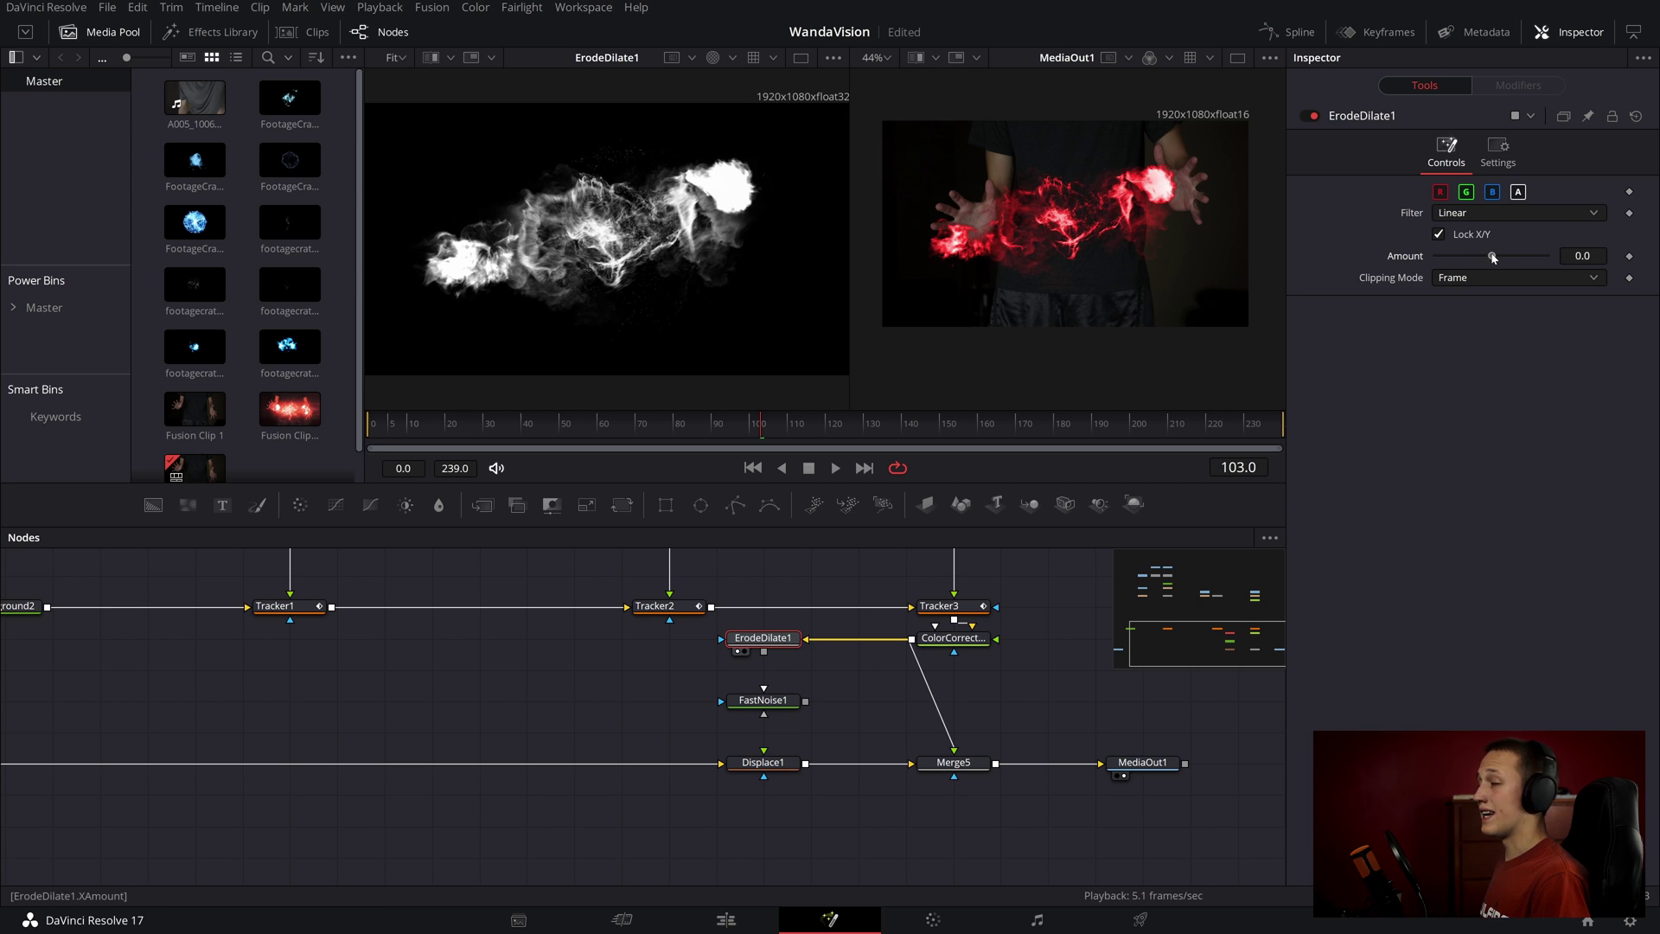
drag(1494, 257, 1648, 255)
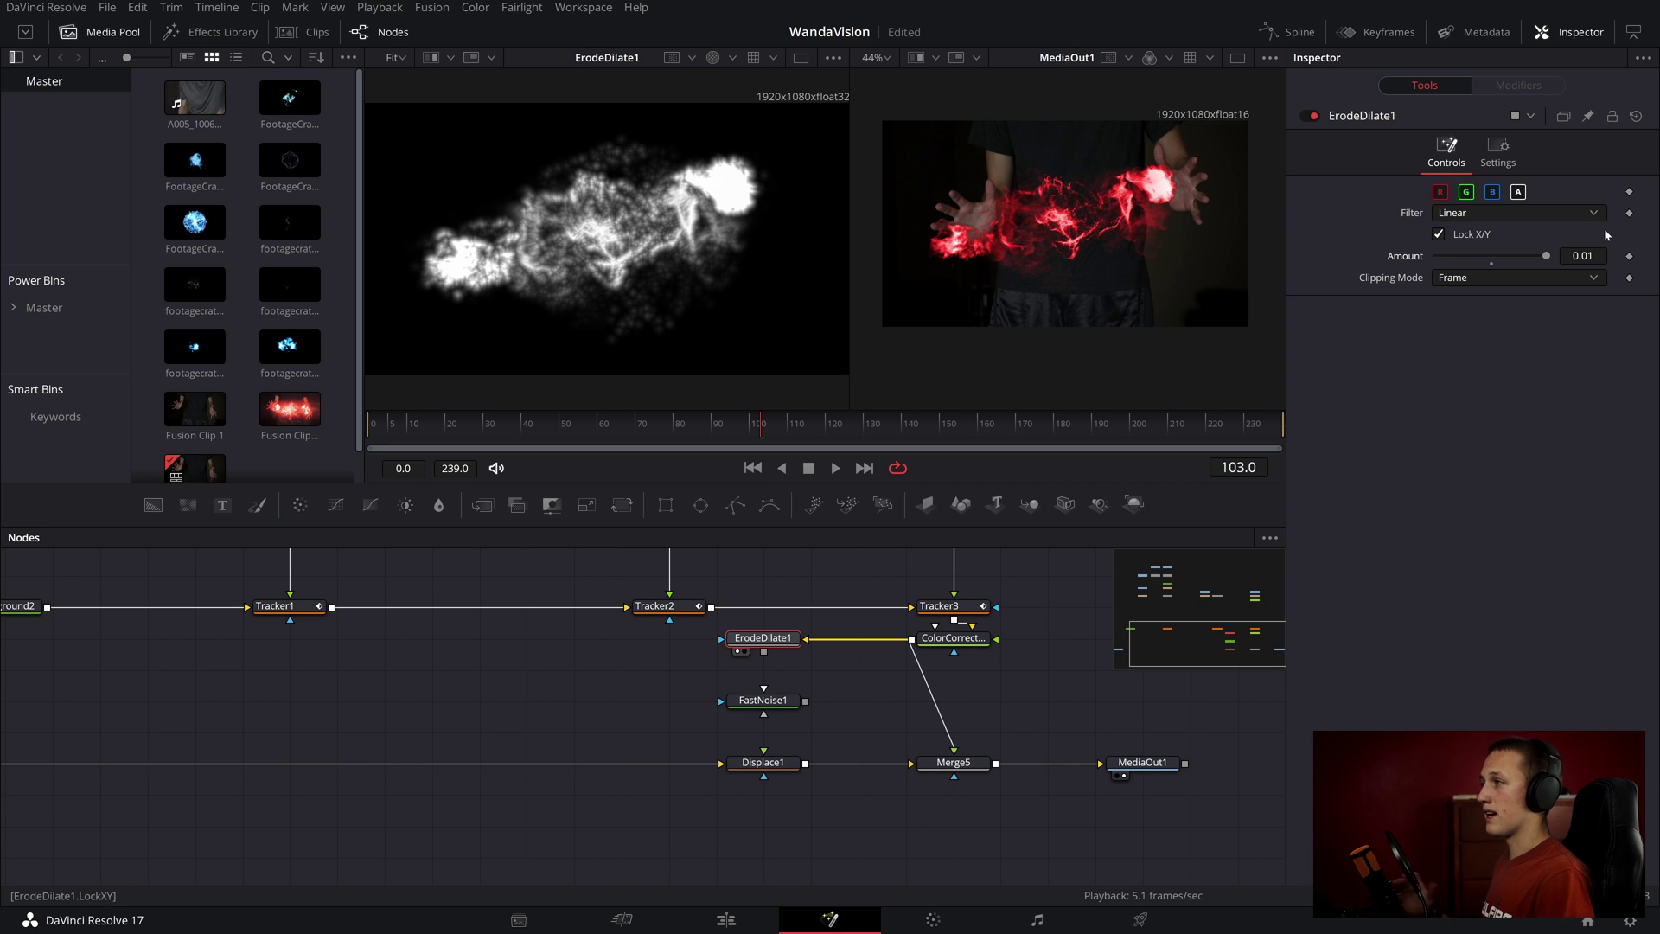
click(1585, 256)
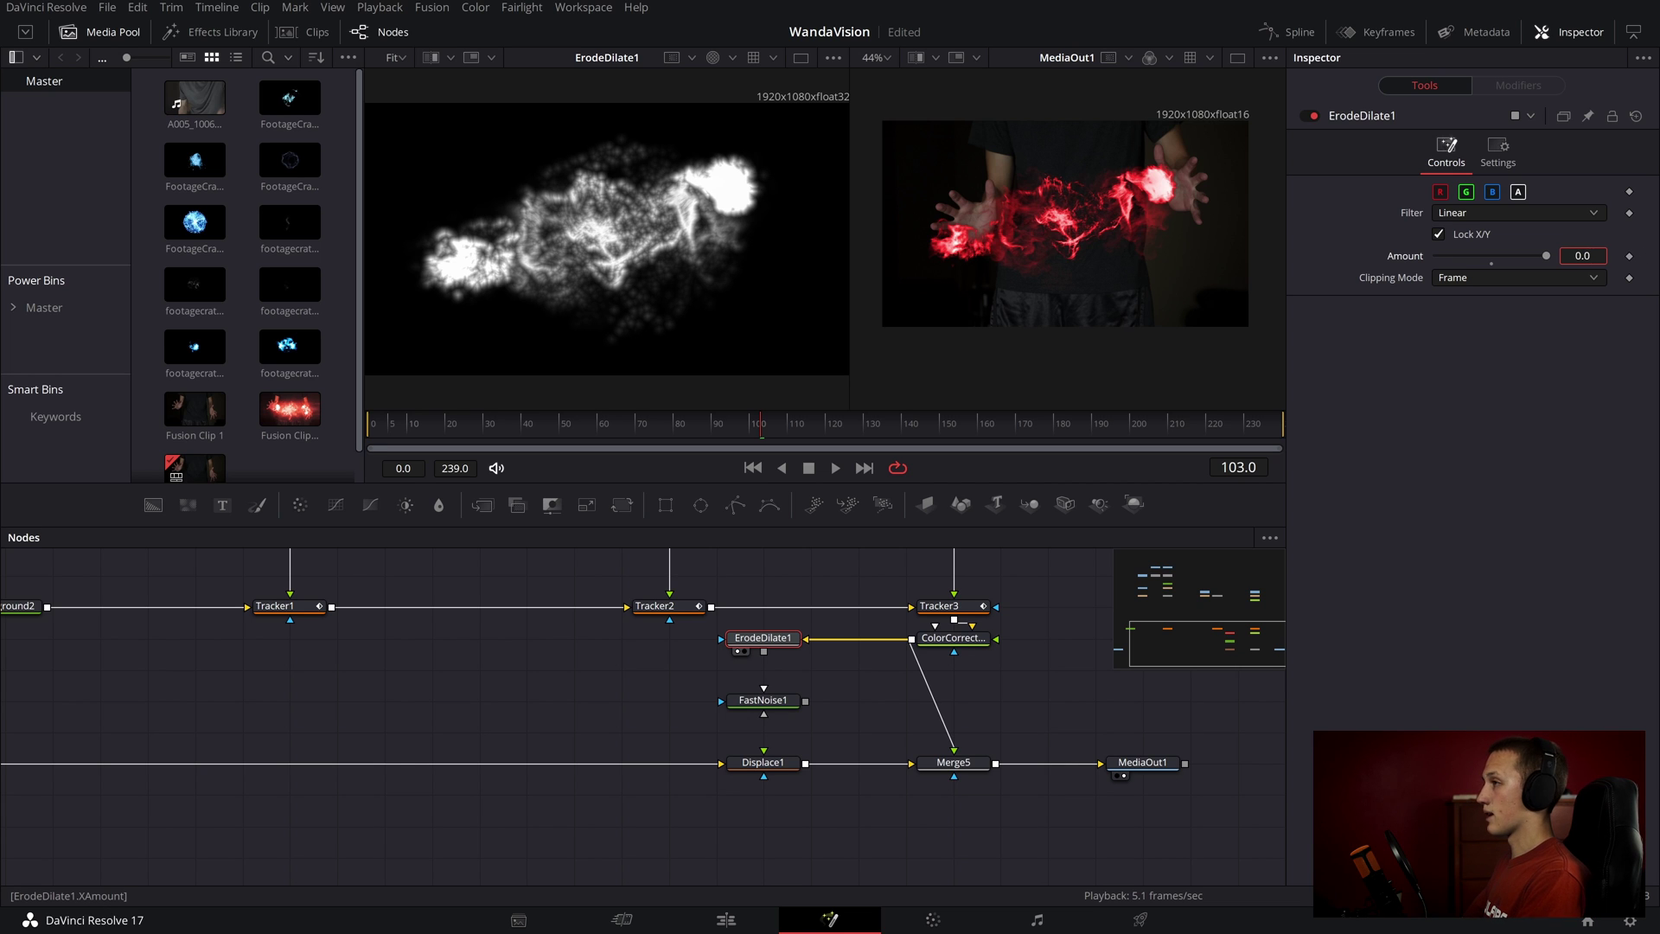
key(Return)
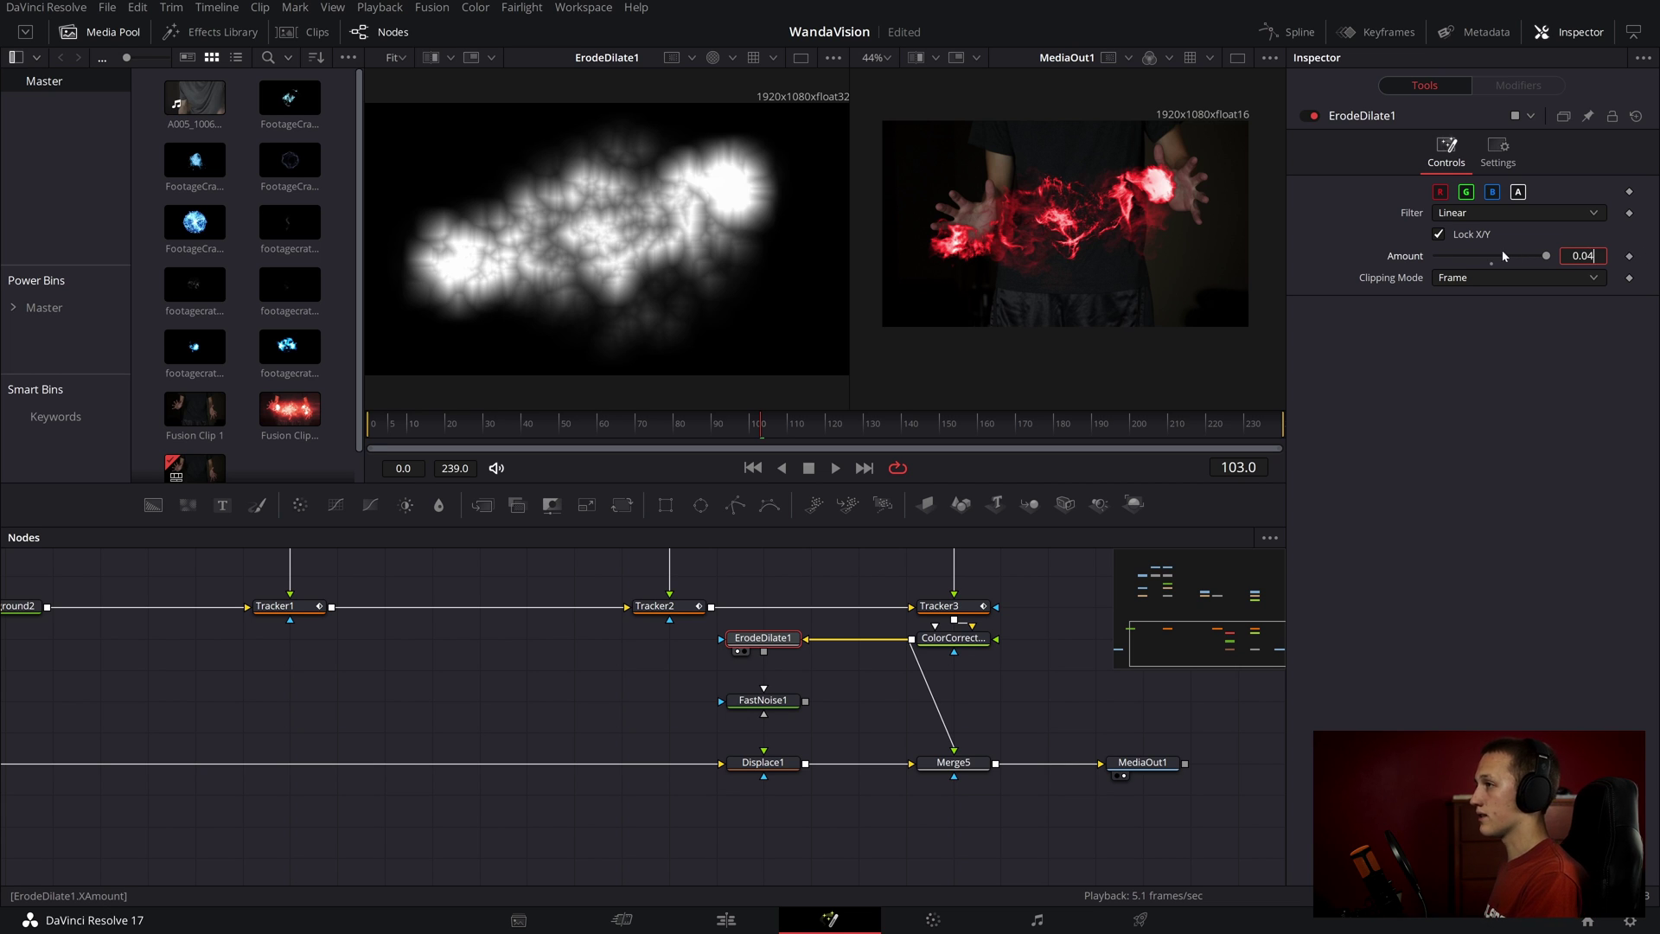
- Compare the Box and Gaussian filters with Linear on ErodeDilate1, keep Linear and set the amount to 0.033
drag(1547, 256, 1535, 256)
click(1533, 212)
click(1486, 225)
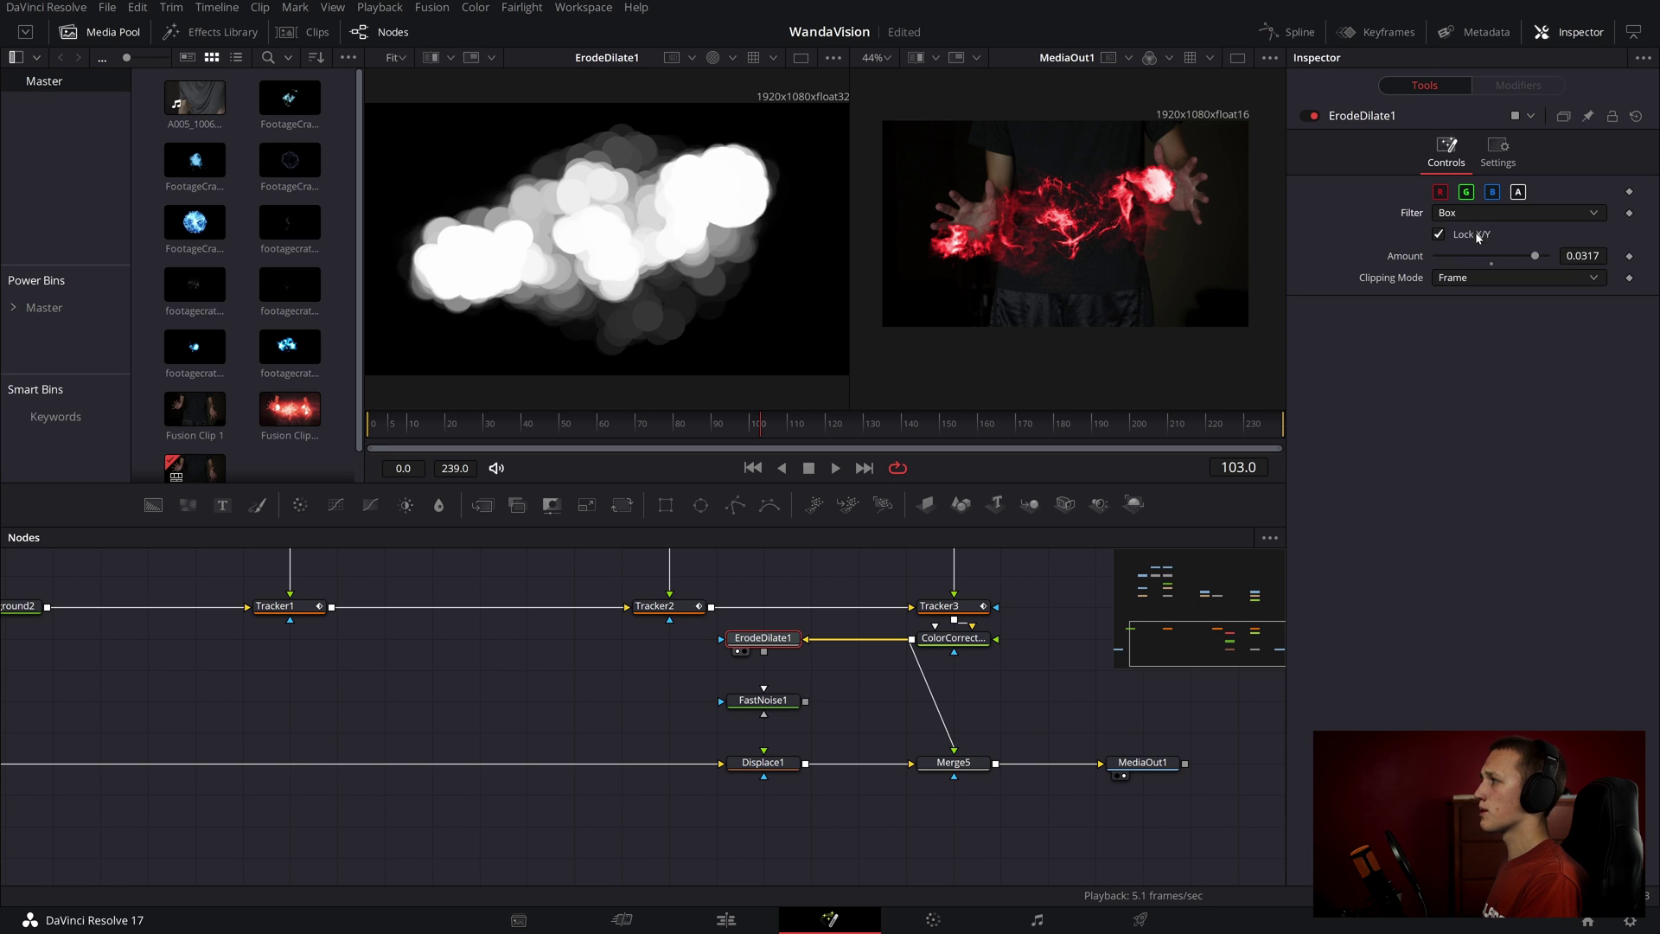
click(1481, 212)
click(1452, 255)
click(1480, 214)
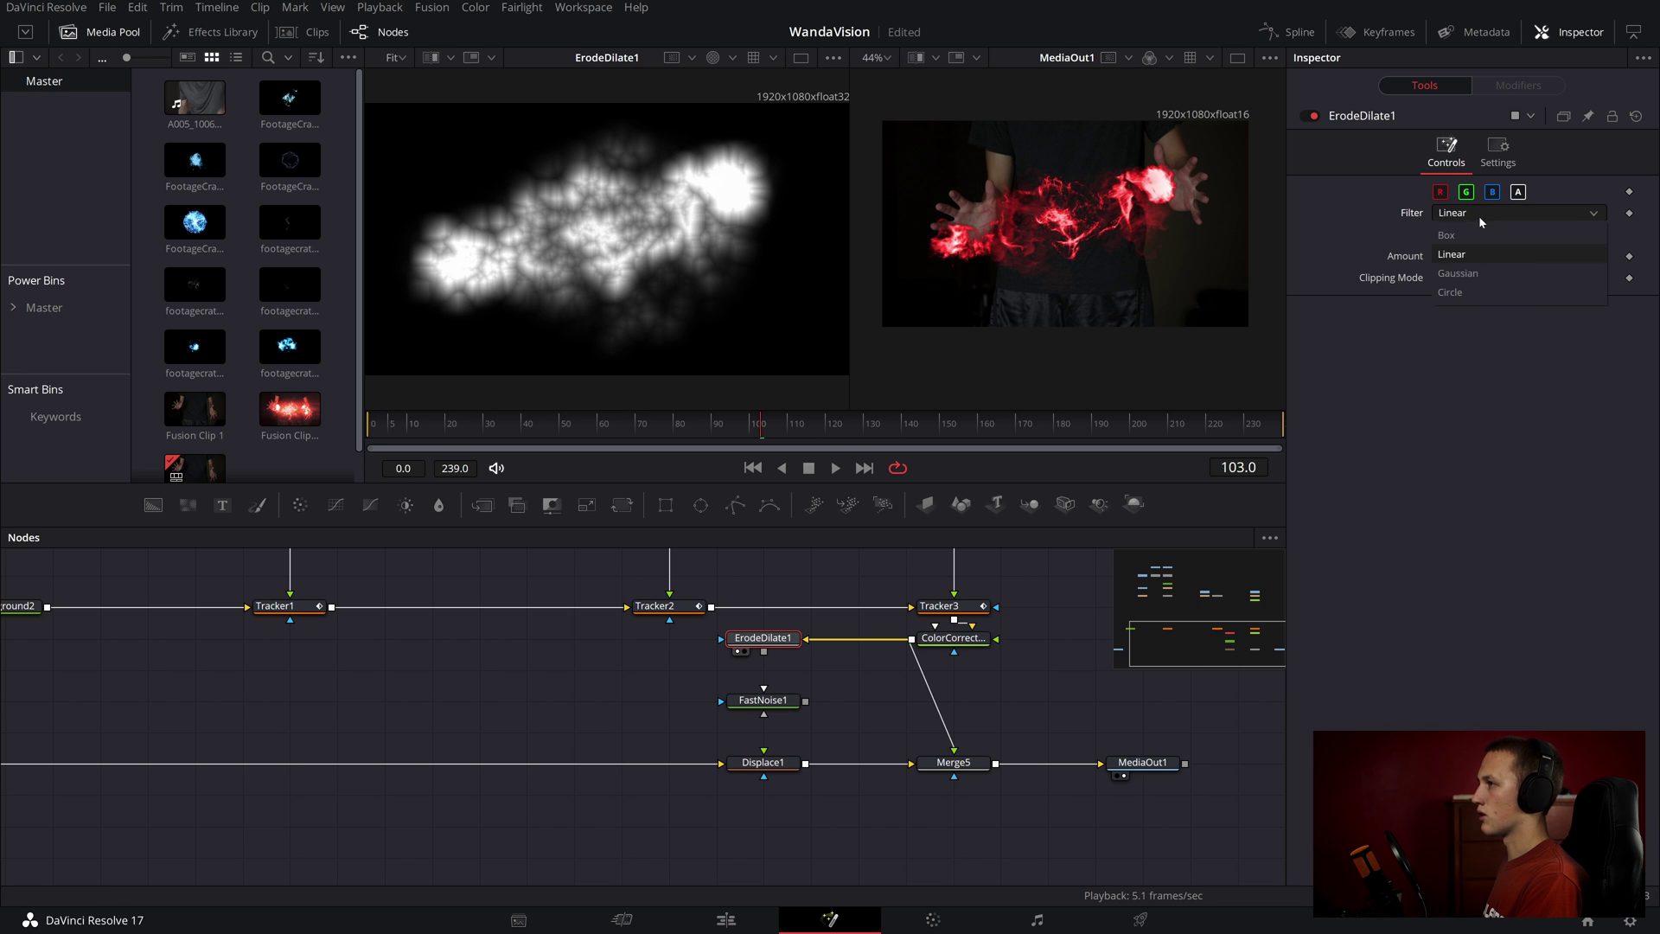
click(1467, 274)
click(1479, 214)
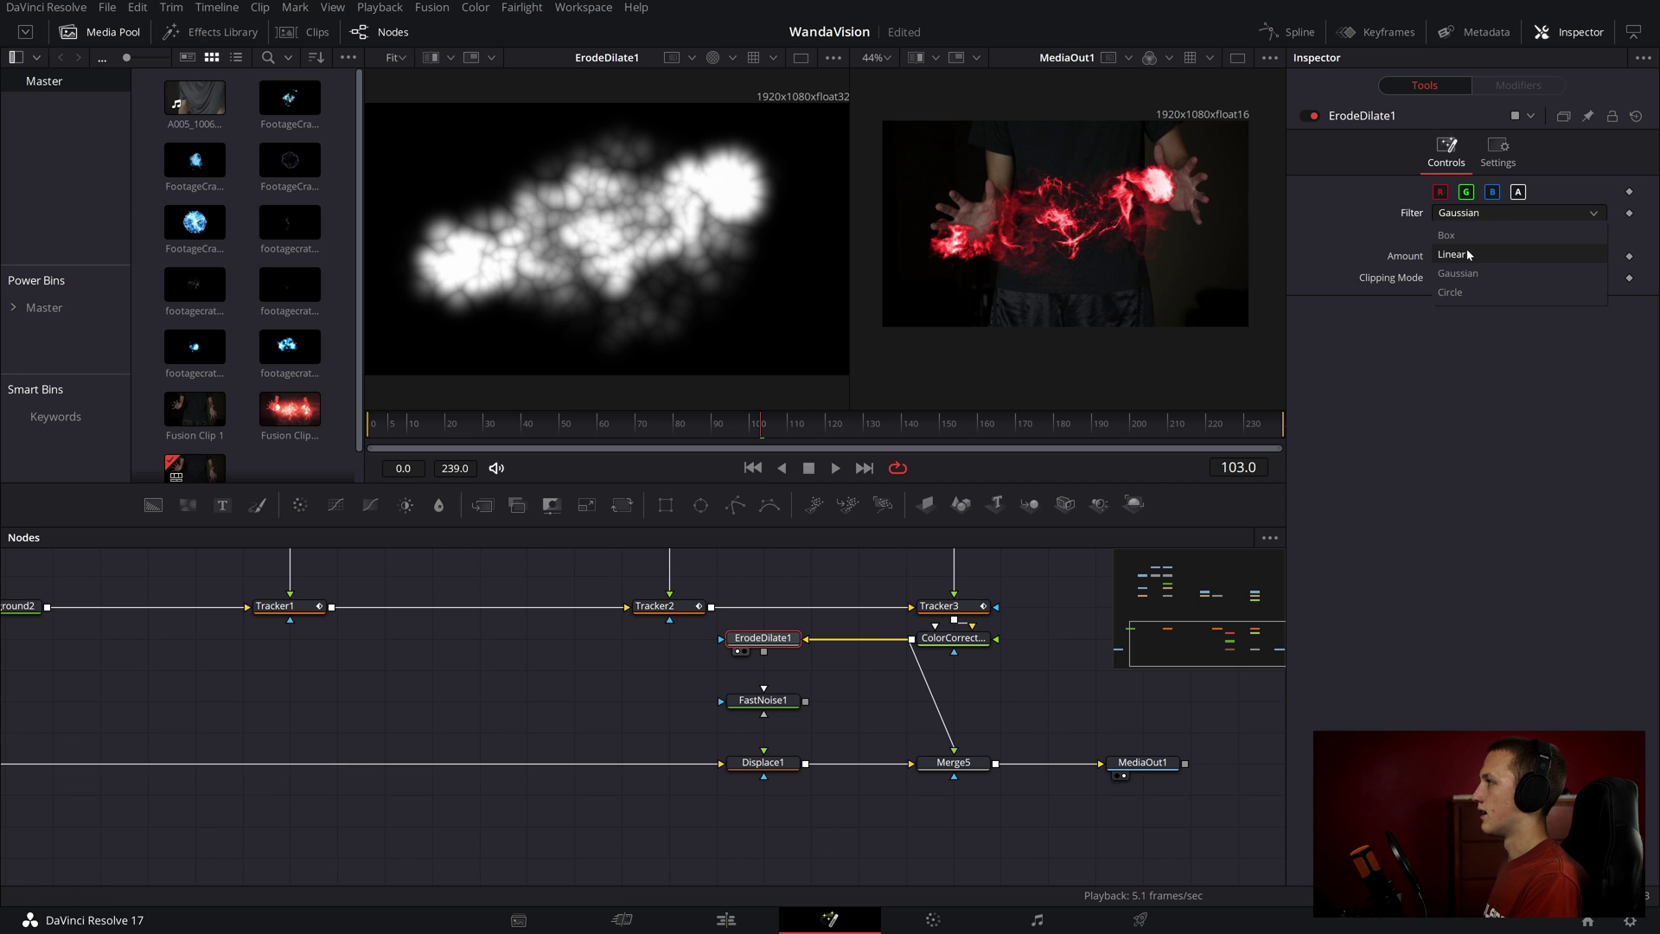
click(1467, 248)
drag(1546, 261, 1543, 260)
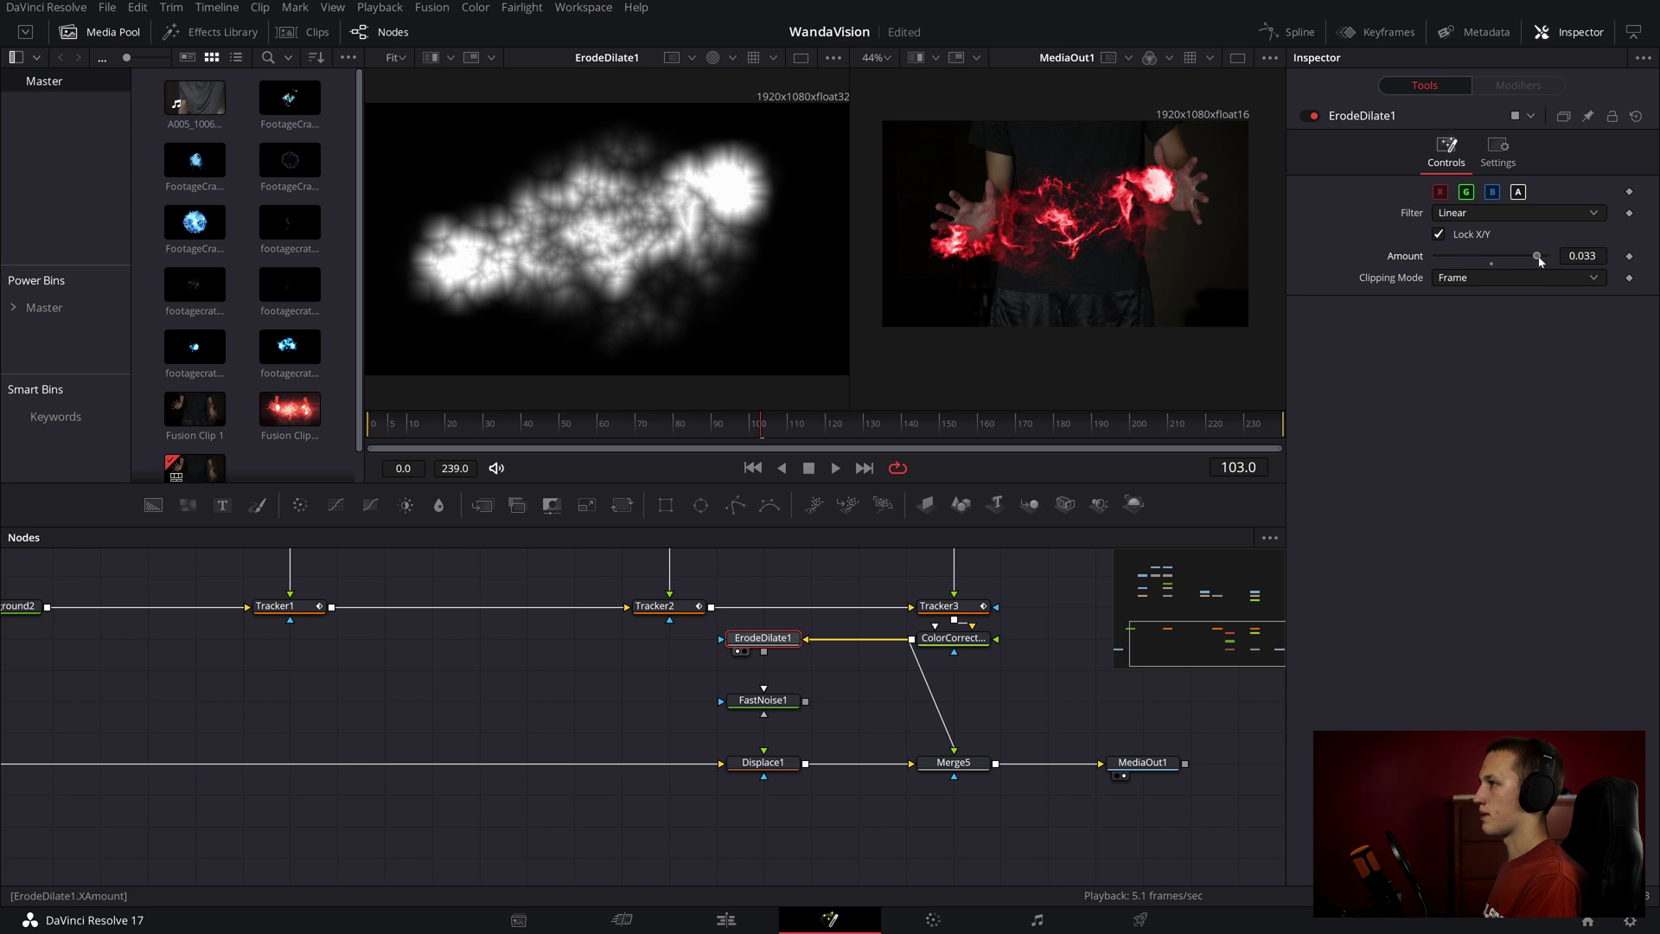
- Mask FastNoise1 with ErodeDilate1, show the noise in the first viewer and connect it to the Displace1 foreground
drag(763, 653, 770, 701)
click(773, 702)
key(1)
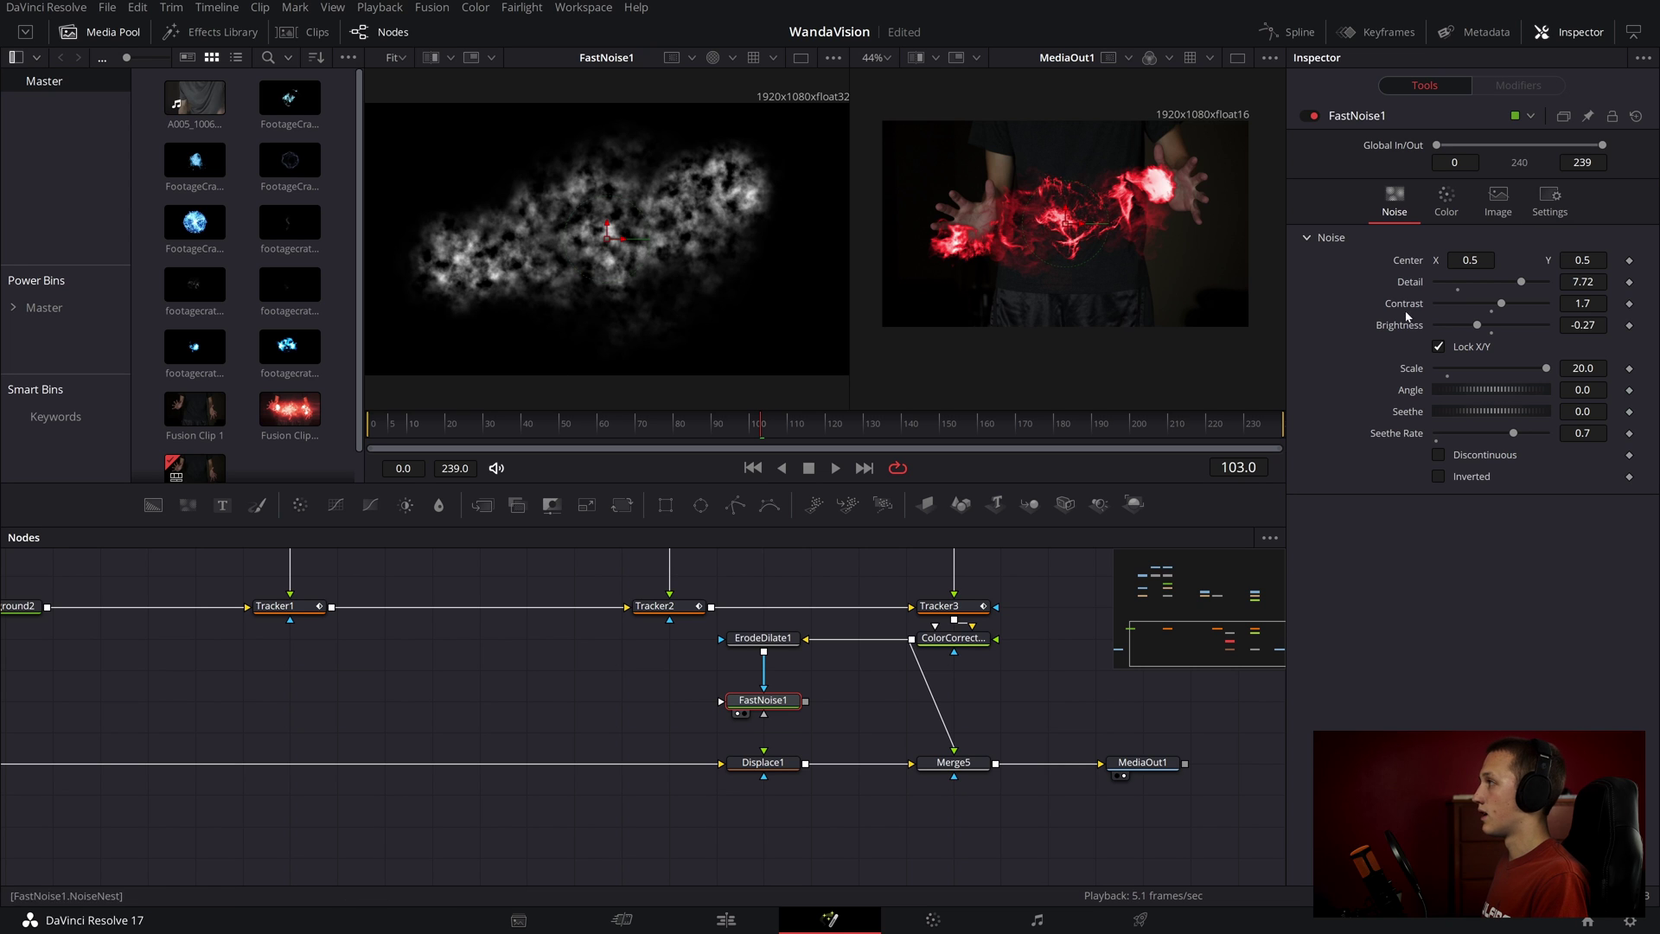
drag(805, 701, 766, 757)
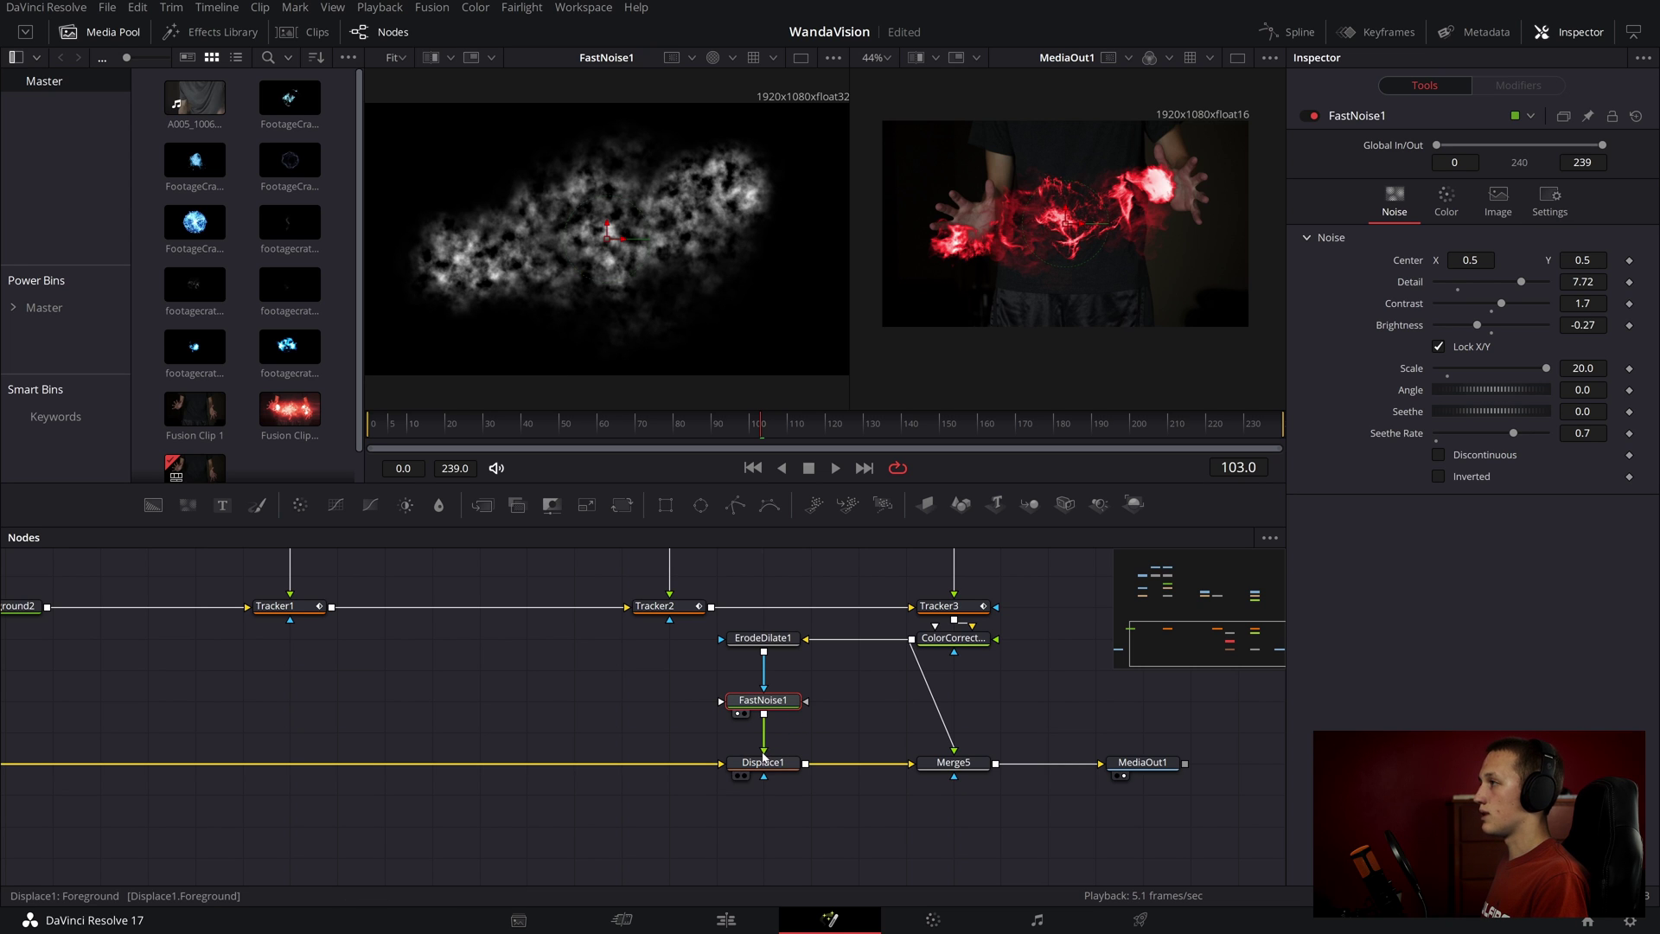
- Set the Displace1 refraction strength to 0.6 and inspect the distortion around the hand up close
click(764, 757)
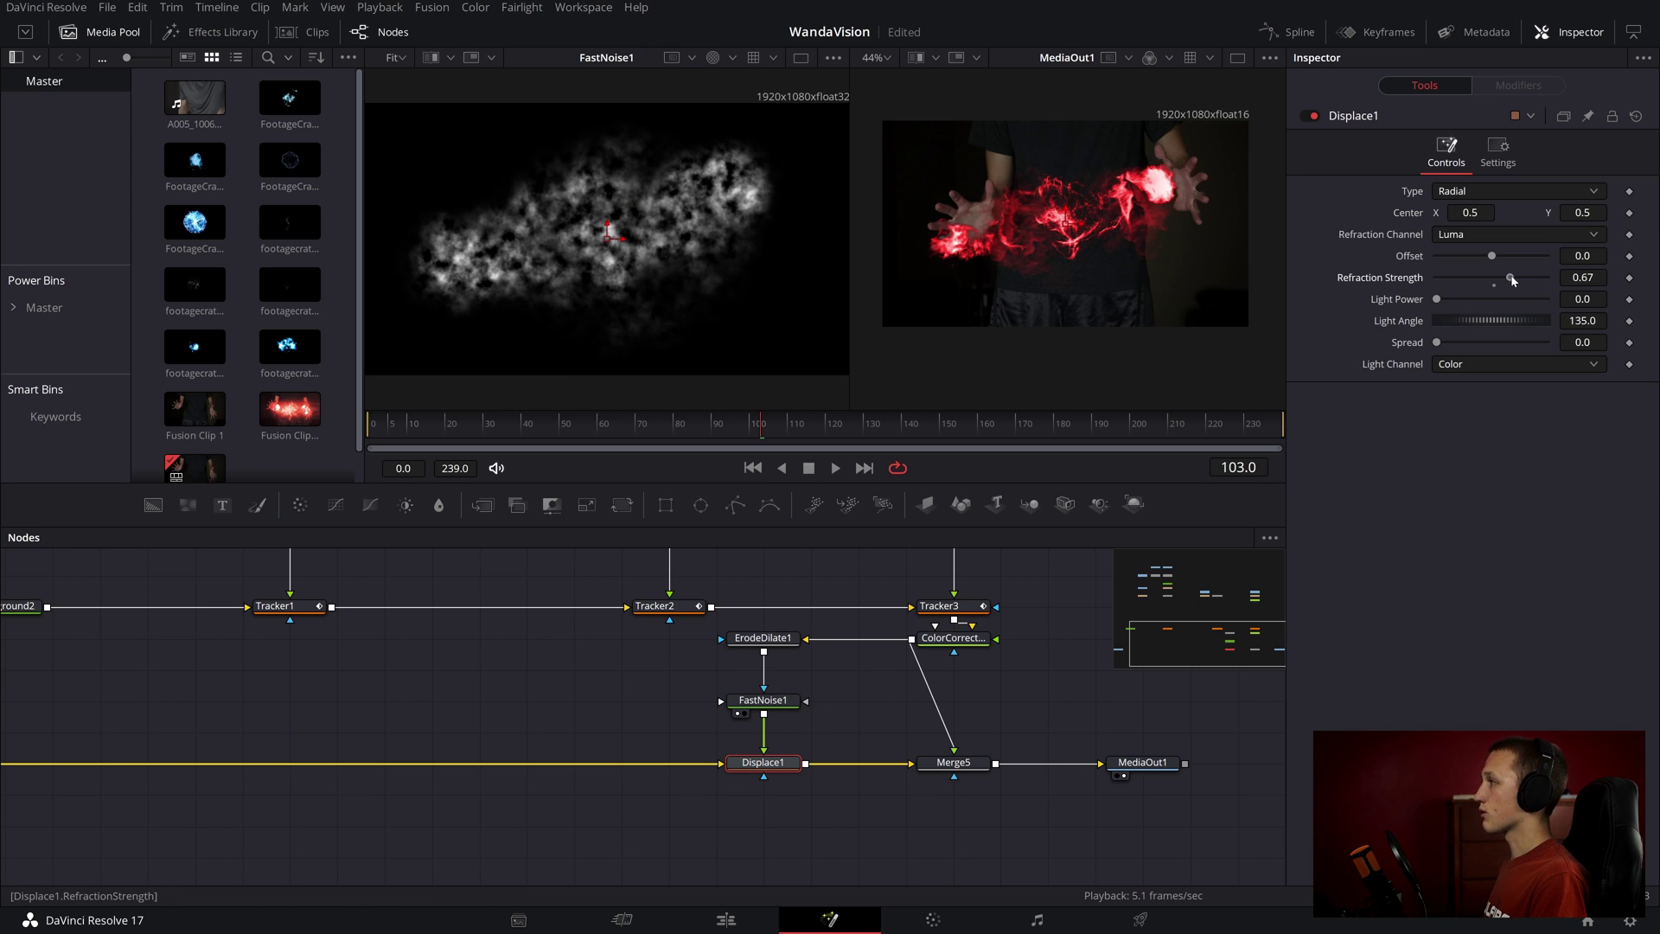
drag(1511, 279, 1508, 279)
scroll(1181, 170, up, 2)
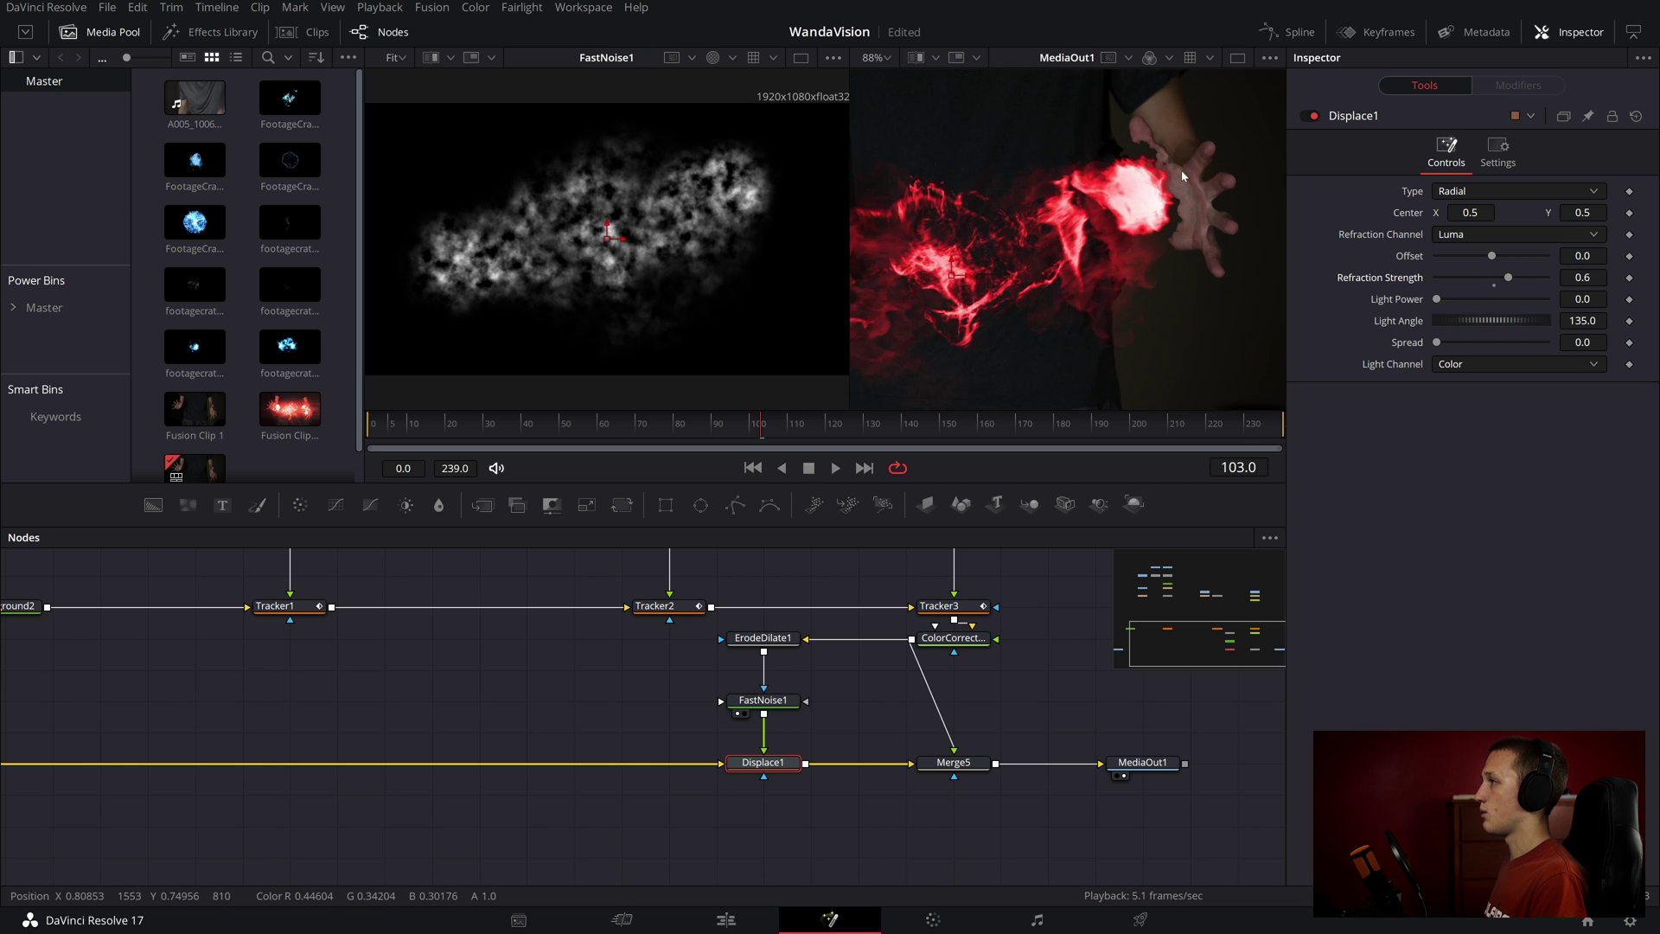
scroll(1181, 169, up, 1)
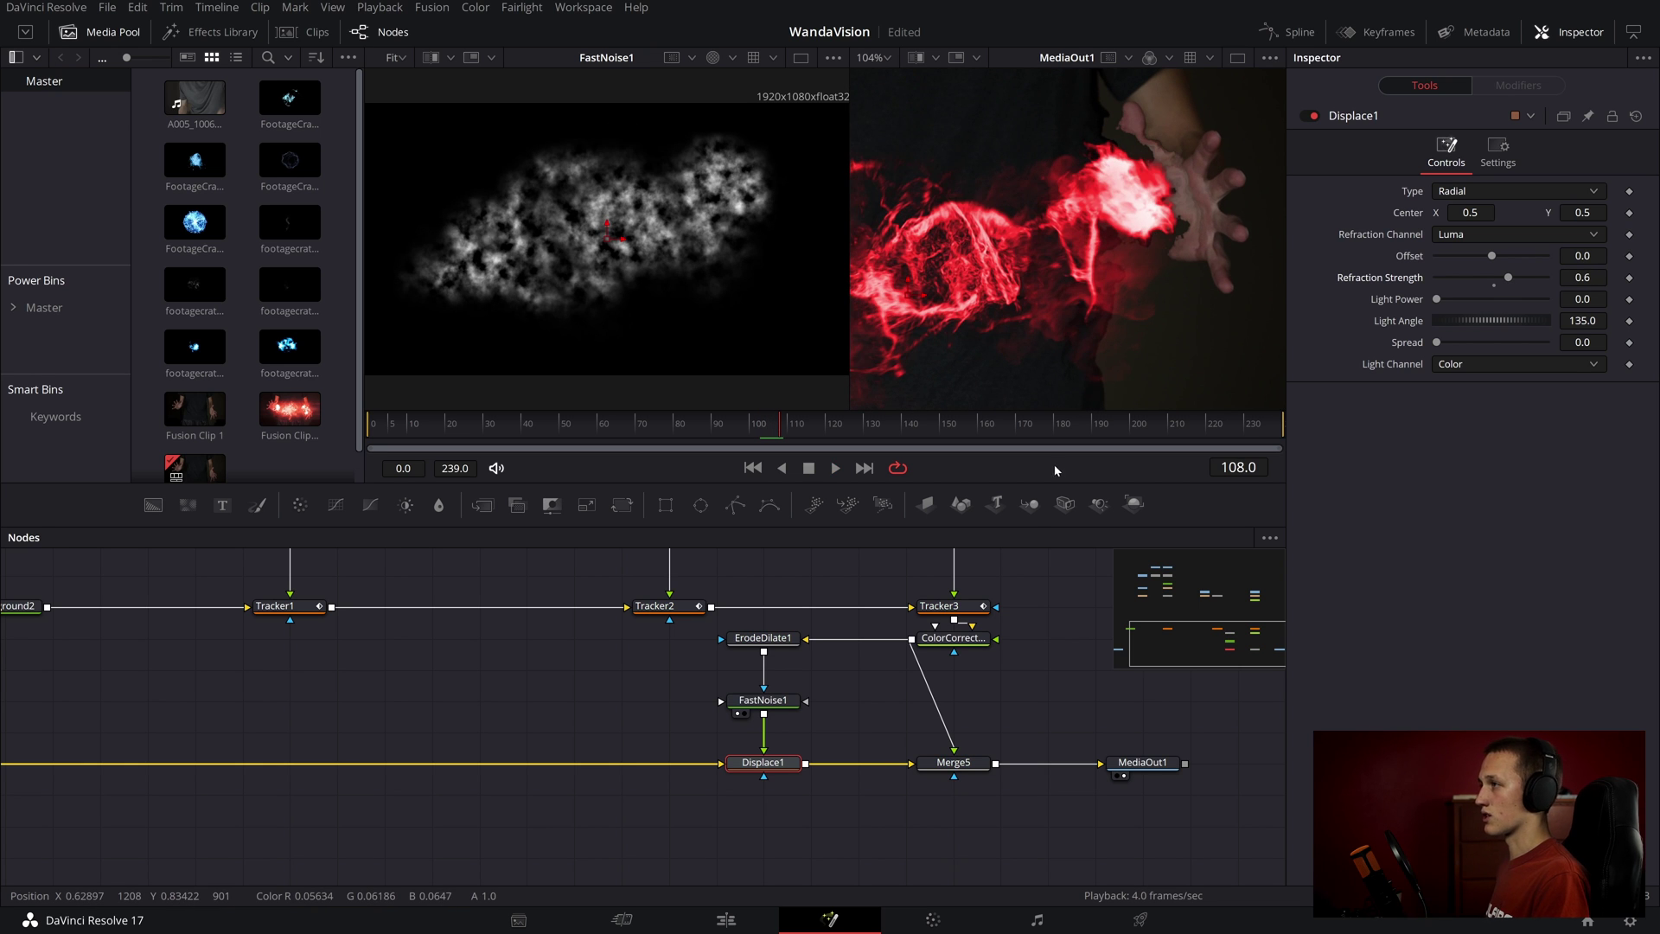
- Set the FastNoise1 scale to 9.92, detail to 4.41 and contrast to about 2.9, and inspect the noise up close
click(769, 704)
drag(1545, 370, 1492, 369)
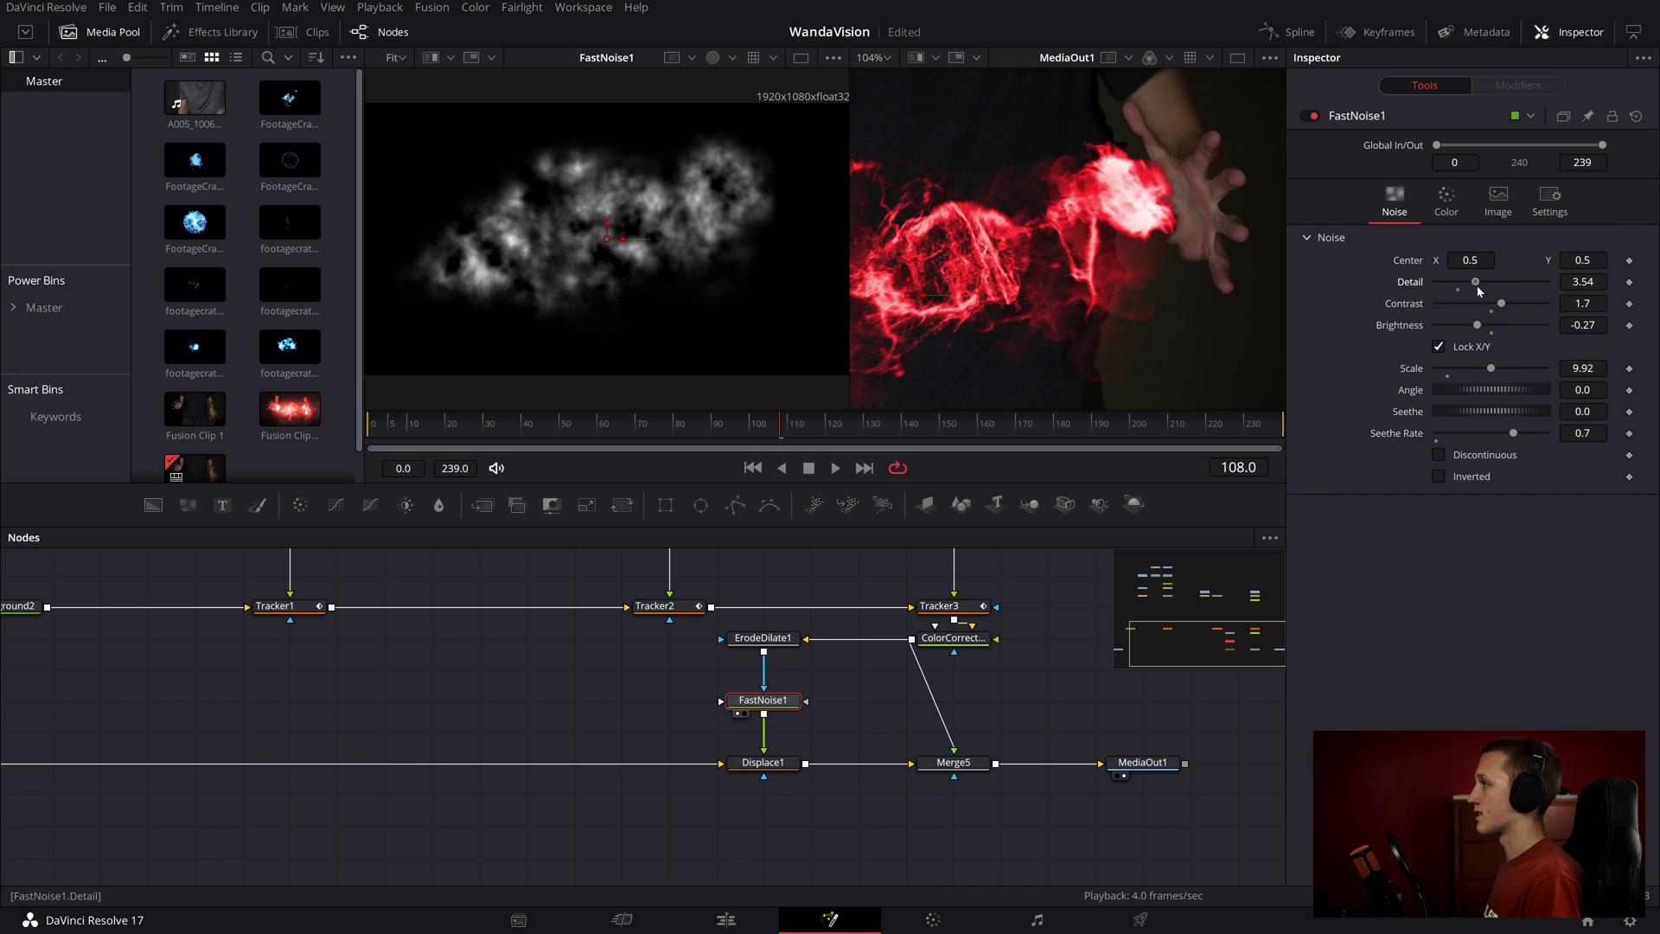
drag(1501, 303, 1511, 303)
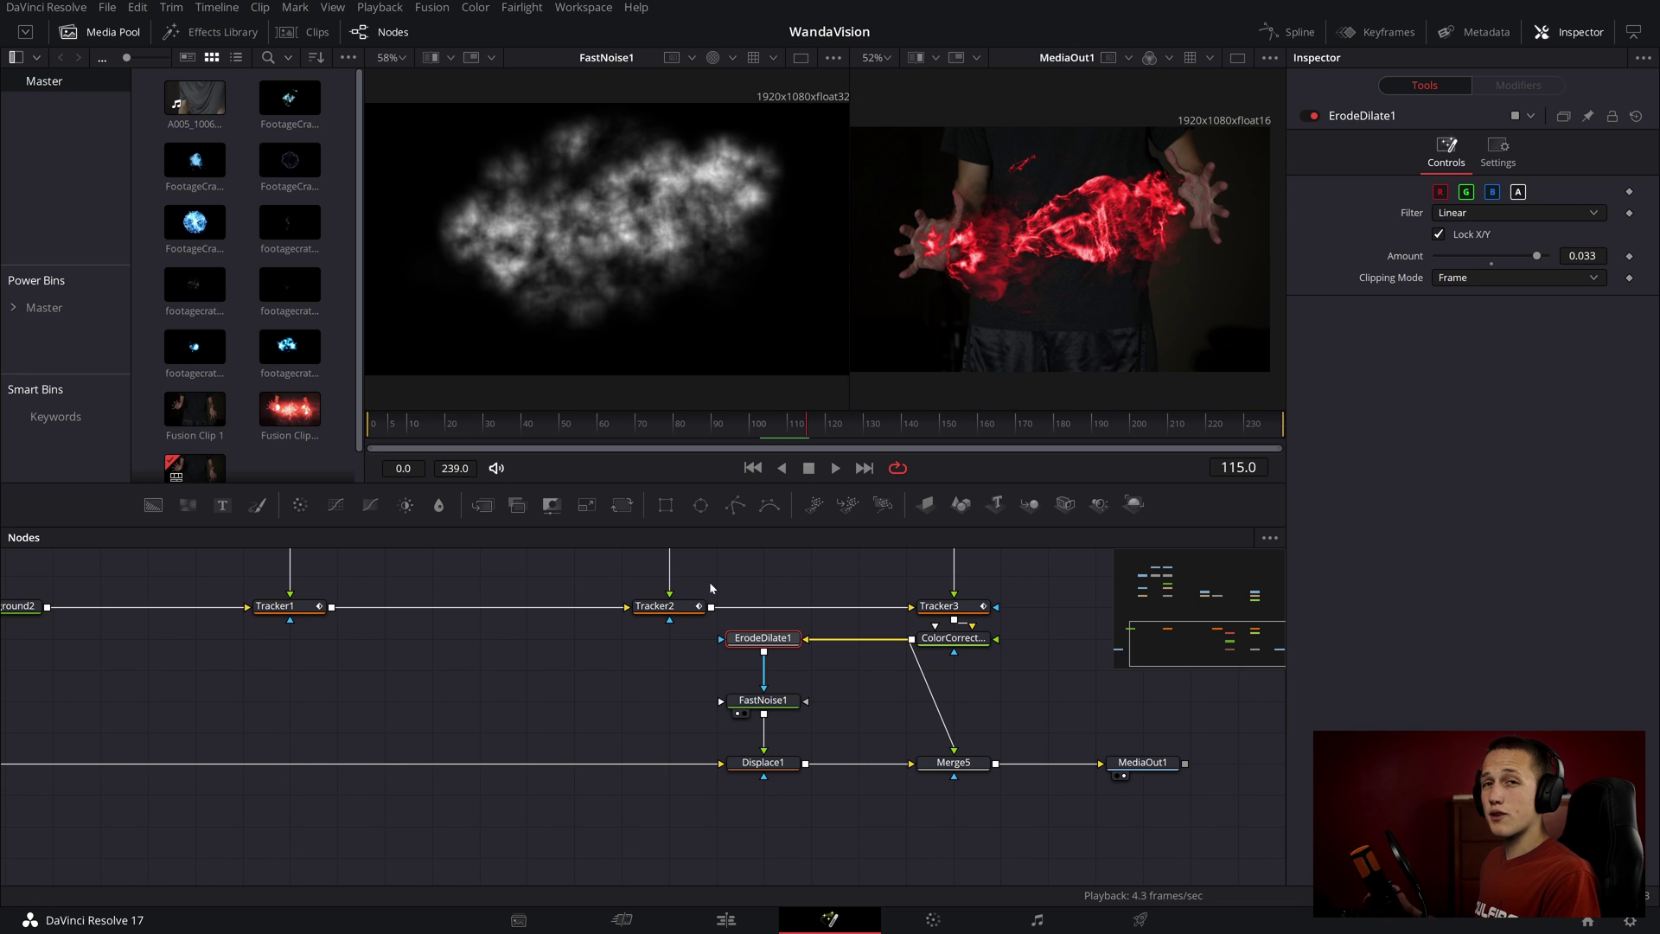
scroll(646, 253, up, 3)
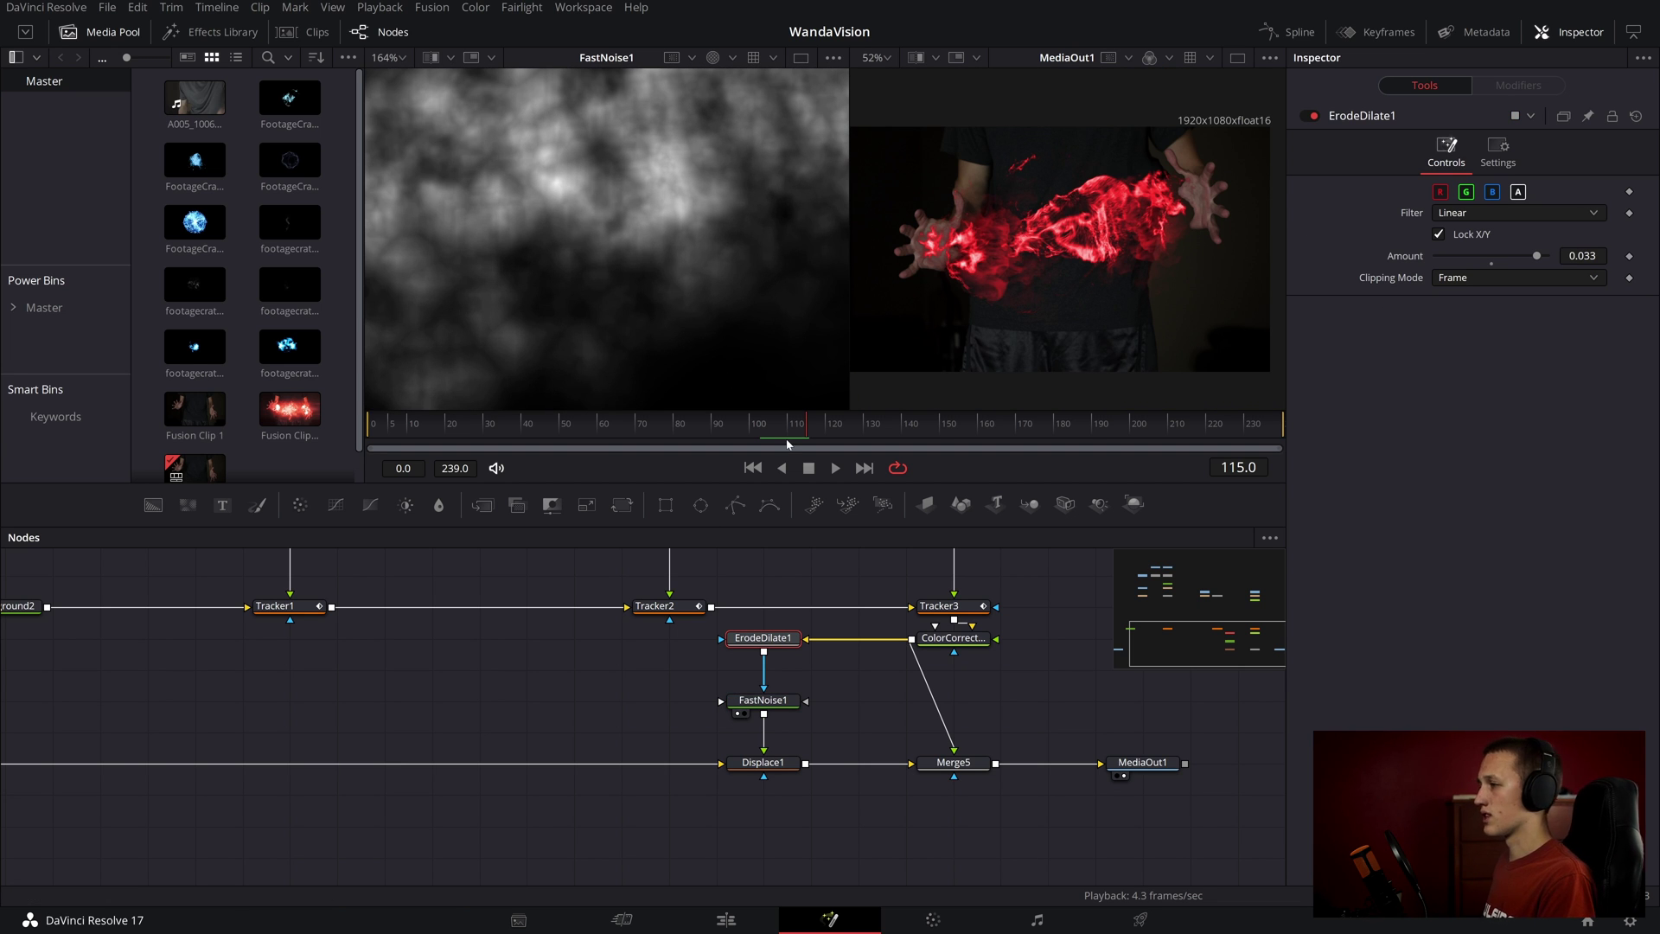
- Add a Bitmap mask node and insert it between ErodeDilate1 and FastNoise1
key(shift+space)
text(bit)
key(Return)
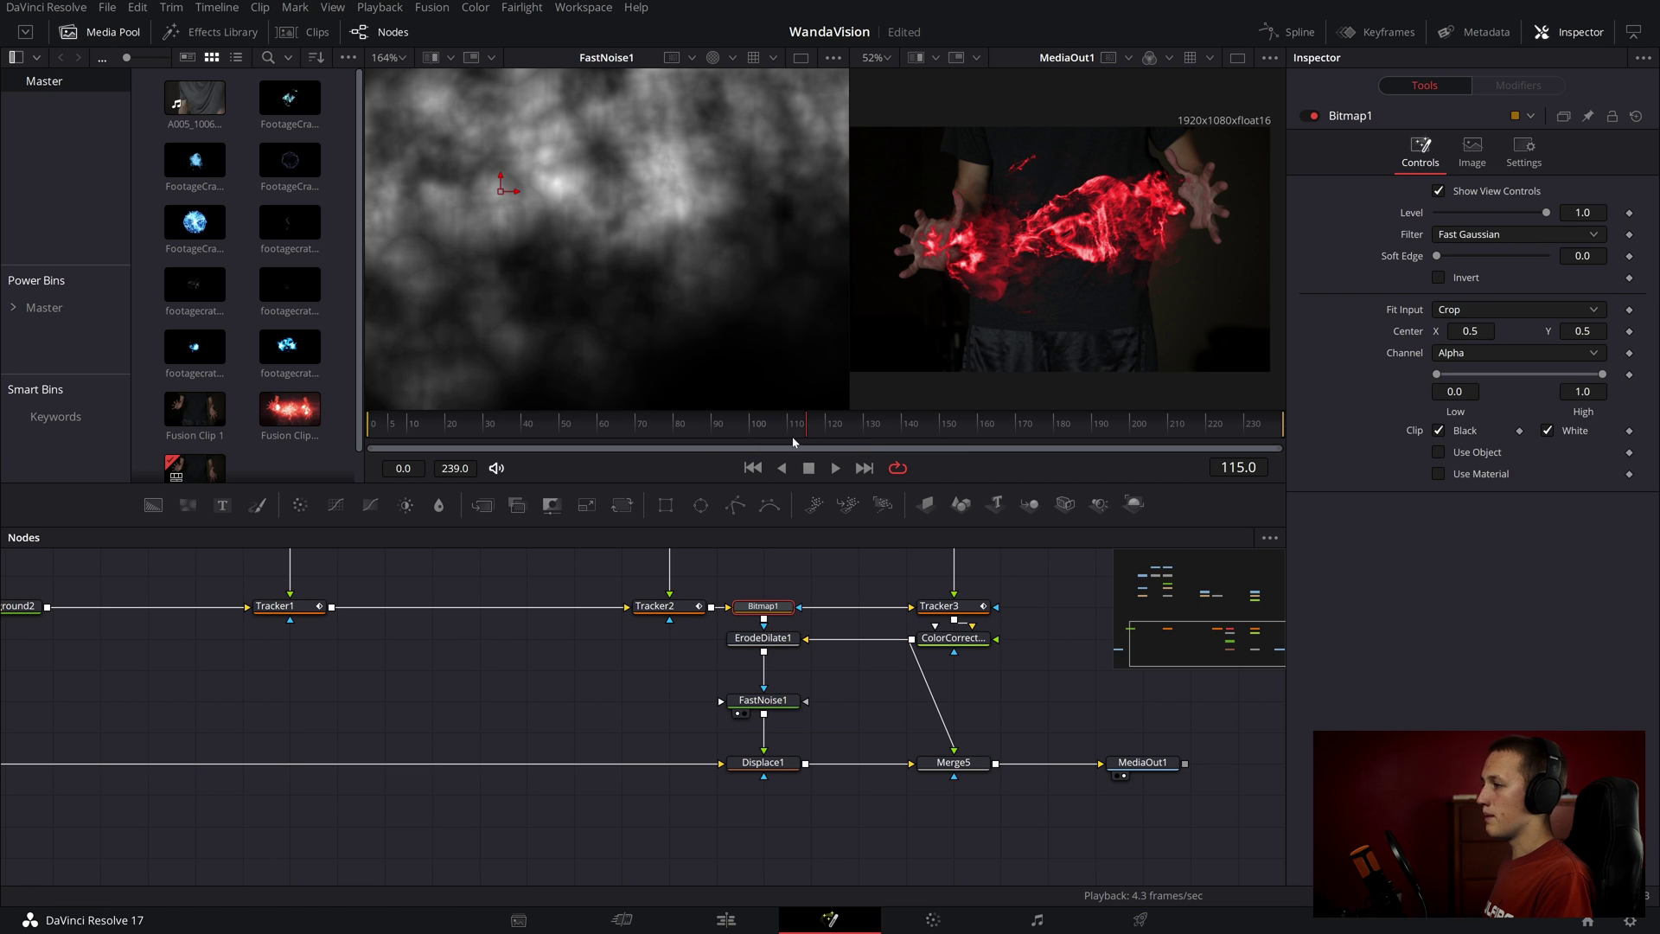
drag(765, 611, 764, 674)
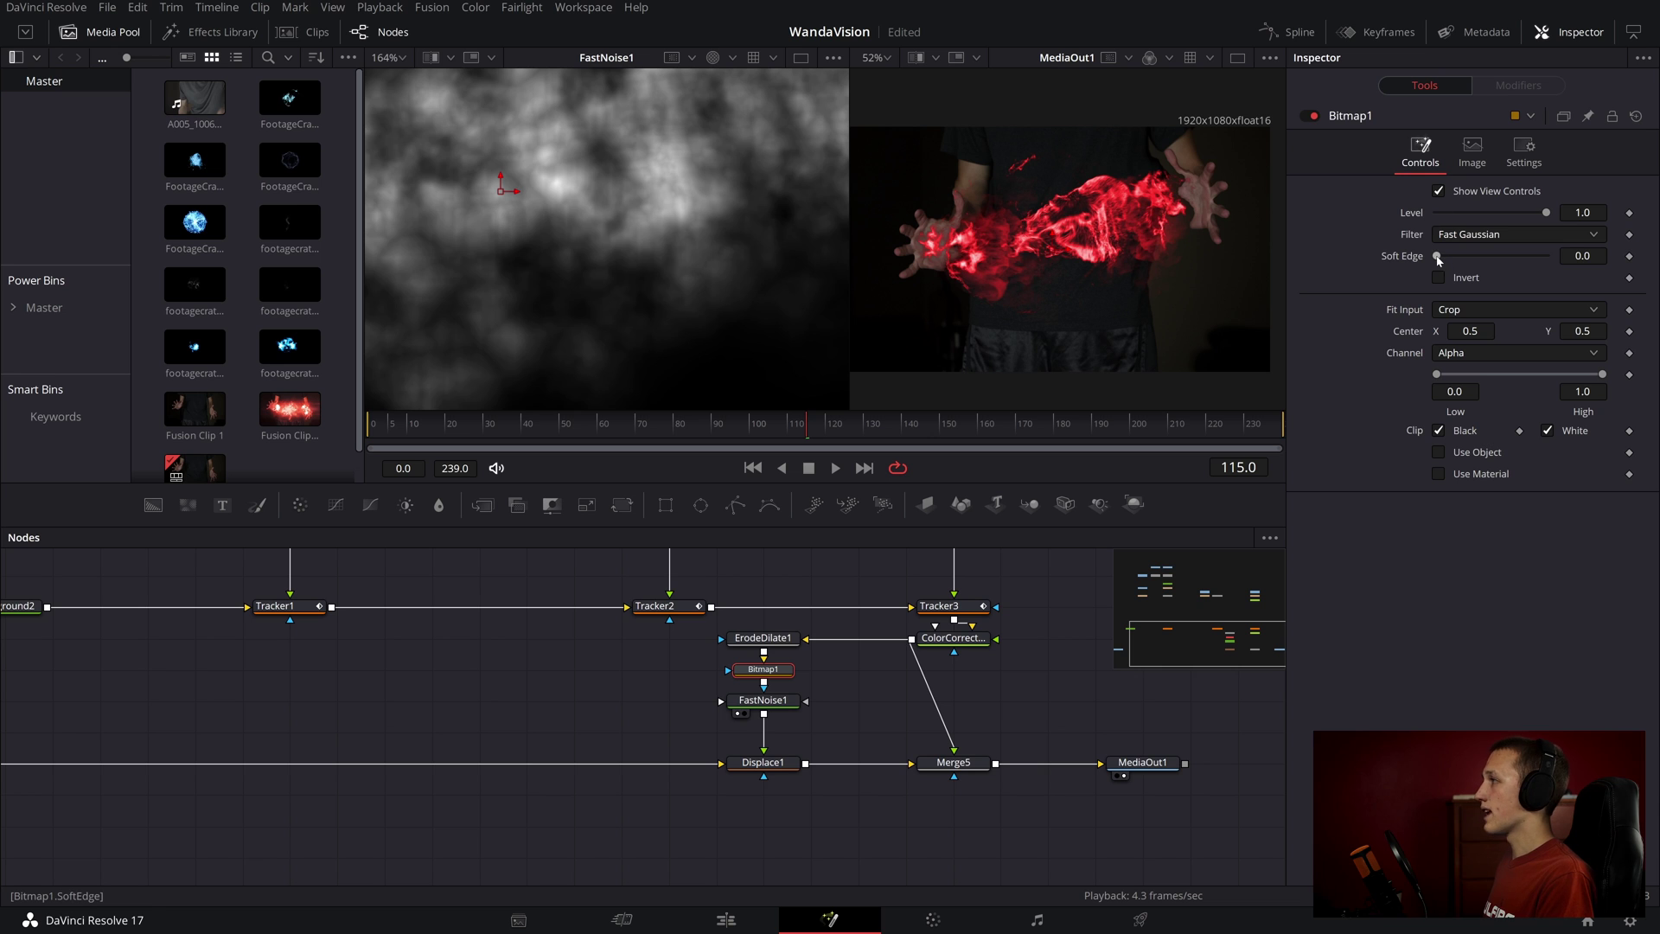
- Show Bitmap1 in the first viewer and soften the mask with a soft edge of 0.0551
key(1)
drag(1437, 259, 1465, 268)
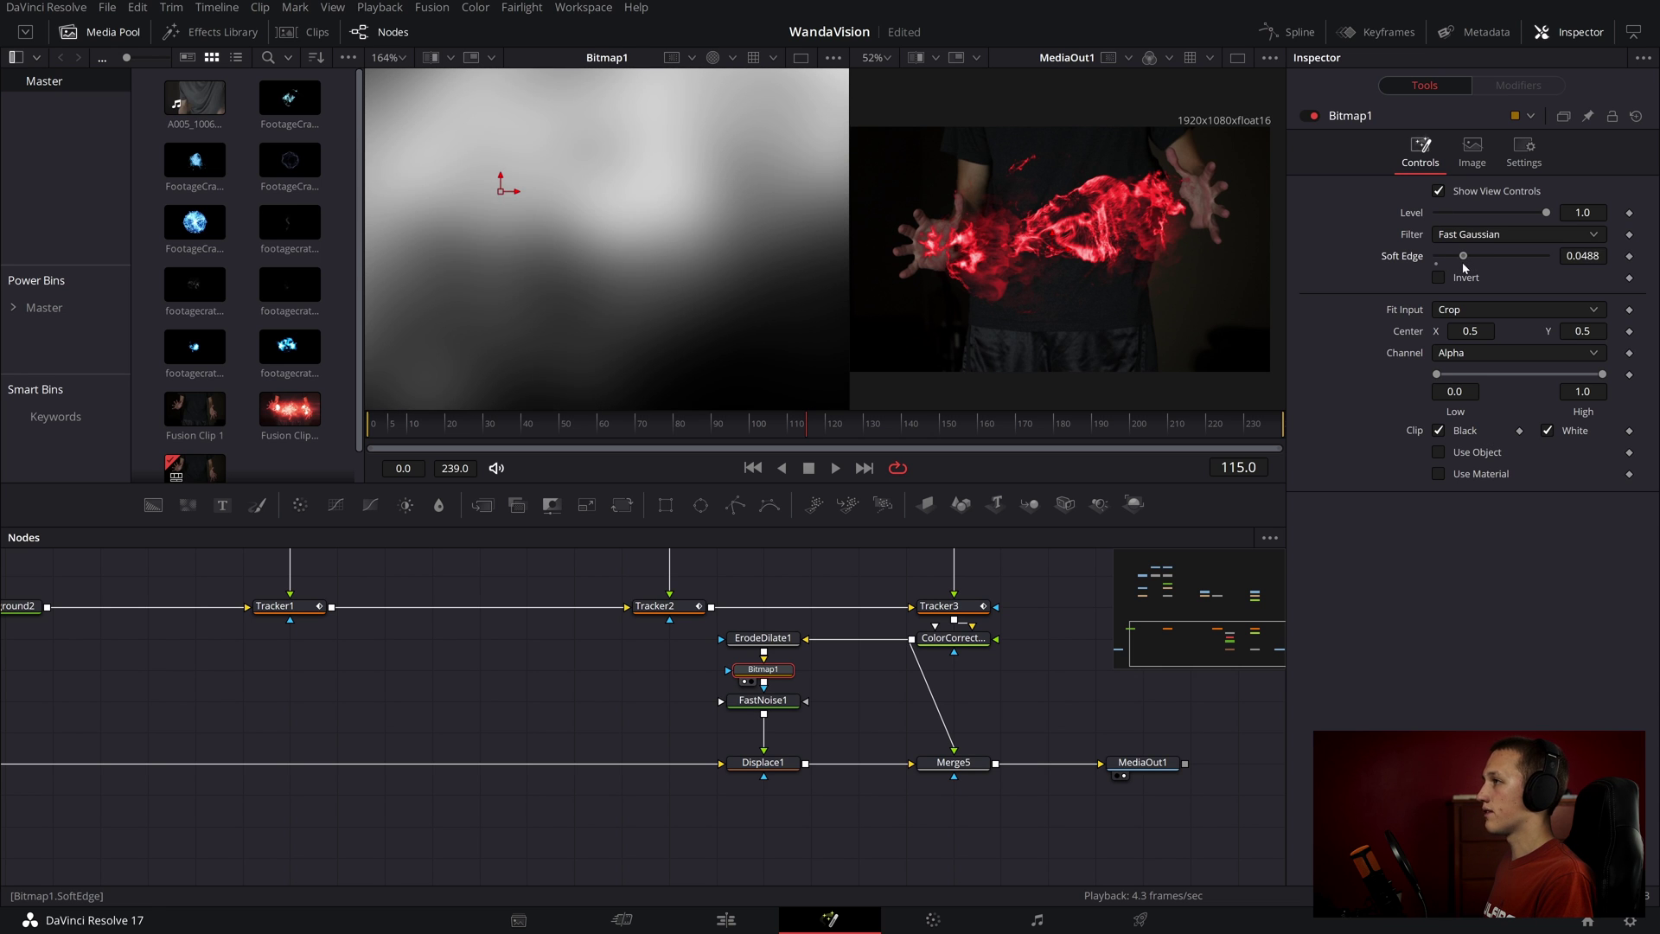
scroll(751, 178, down, 6)
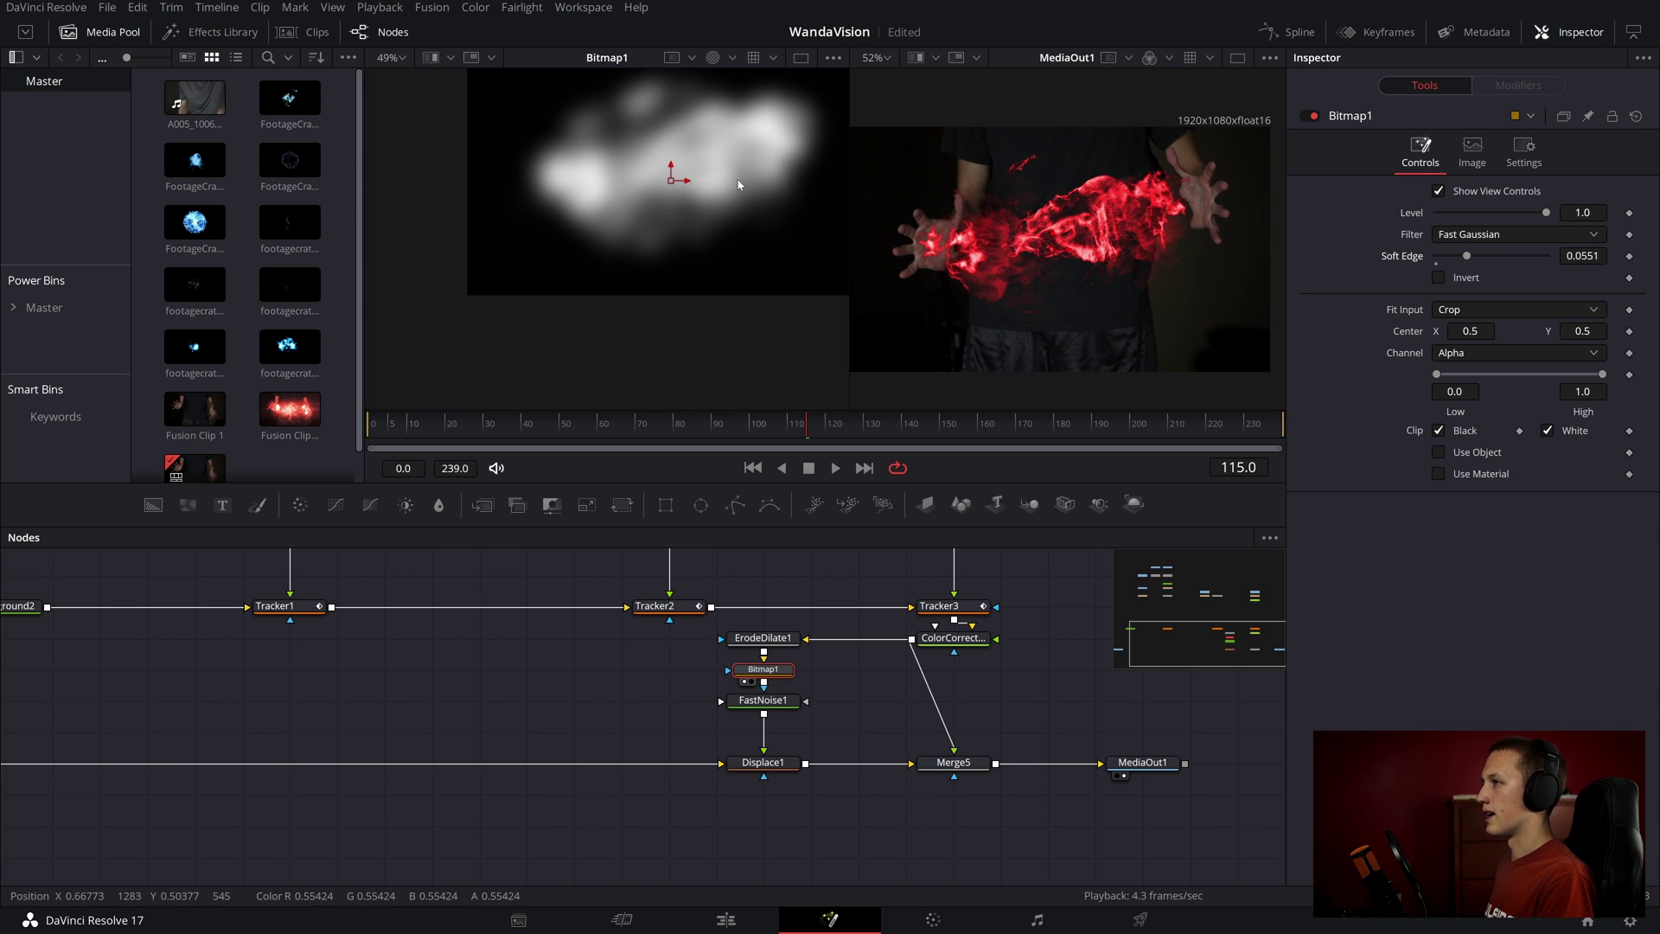
drag(738, 185, 730, 222)
scroll(730, 216, up, 3)
- Set the ErodeDilate1 amount to 0.06 and play back the displaced footage
click(766, 639)
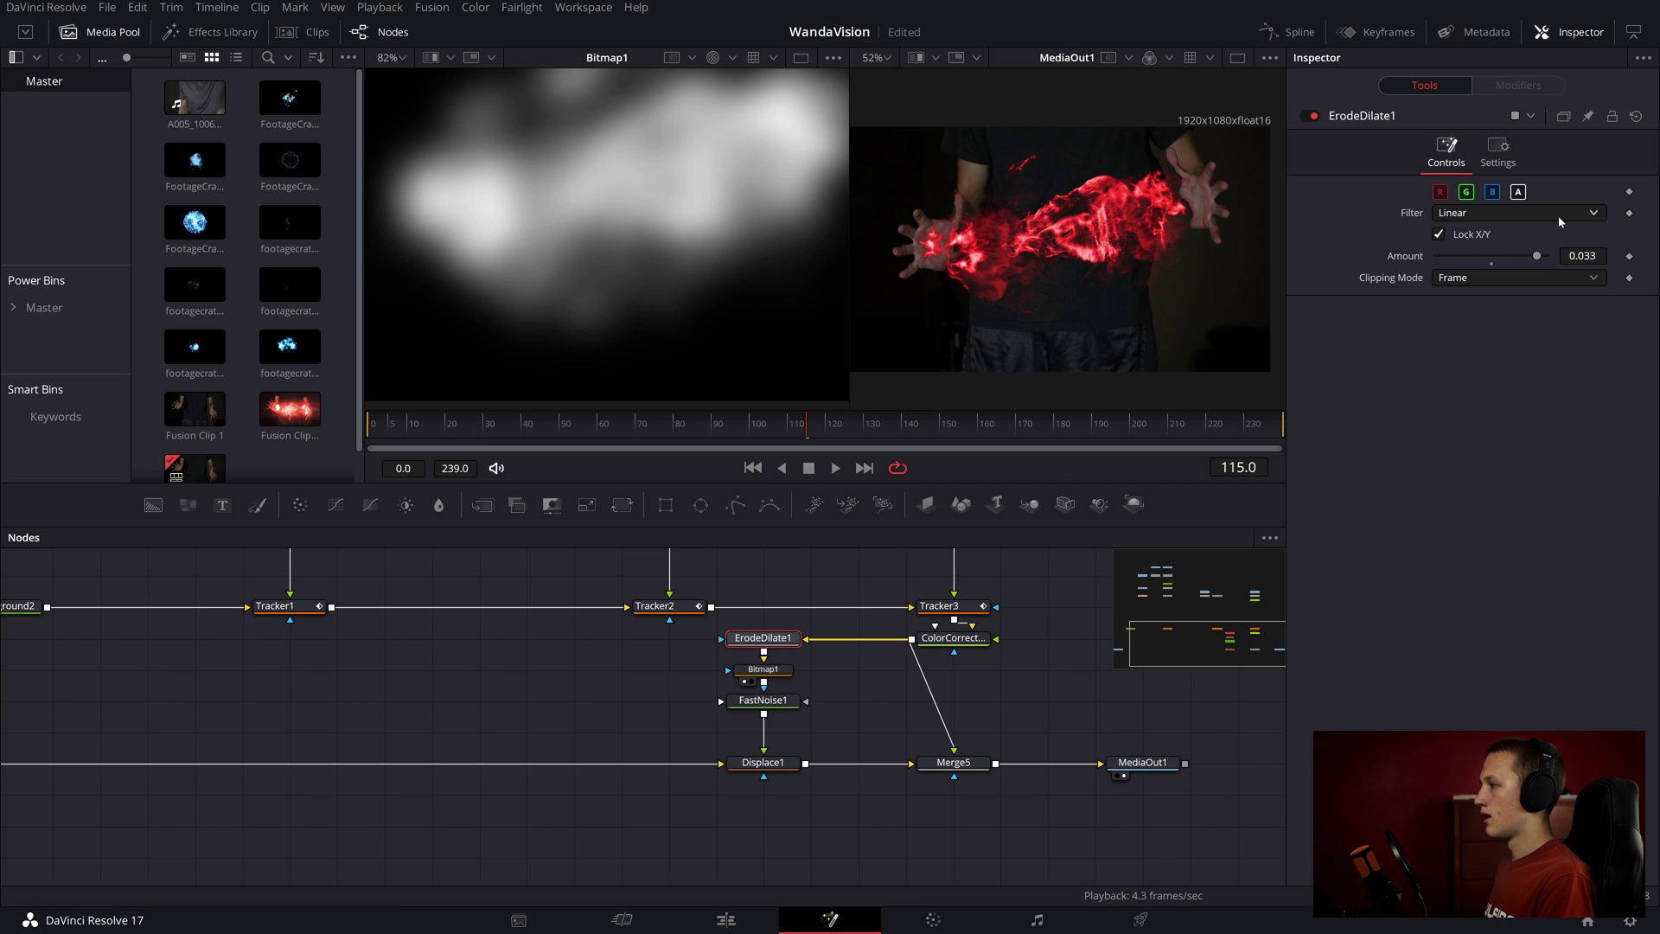
drag(1538, 256, 1571, 259)
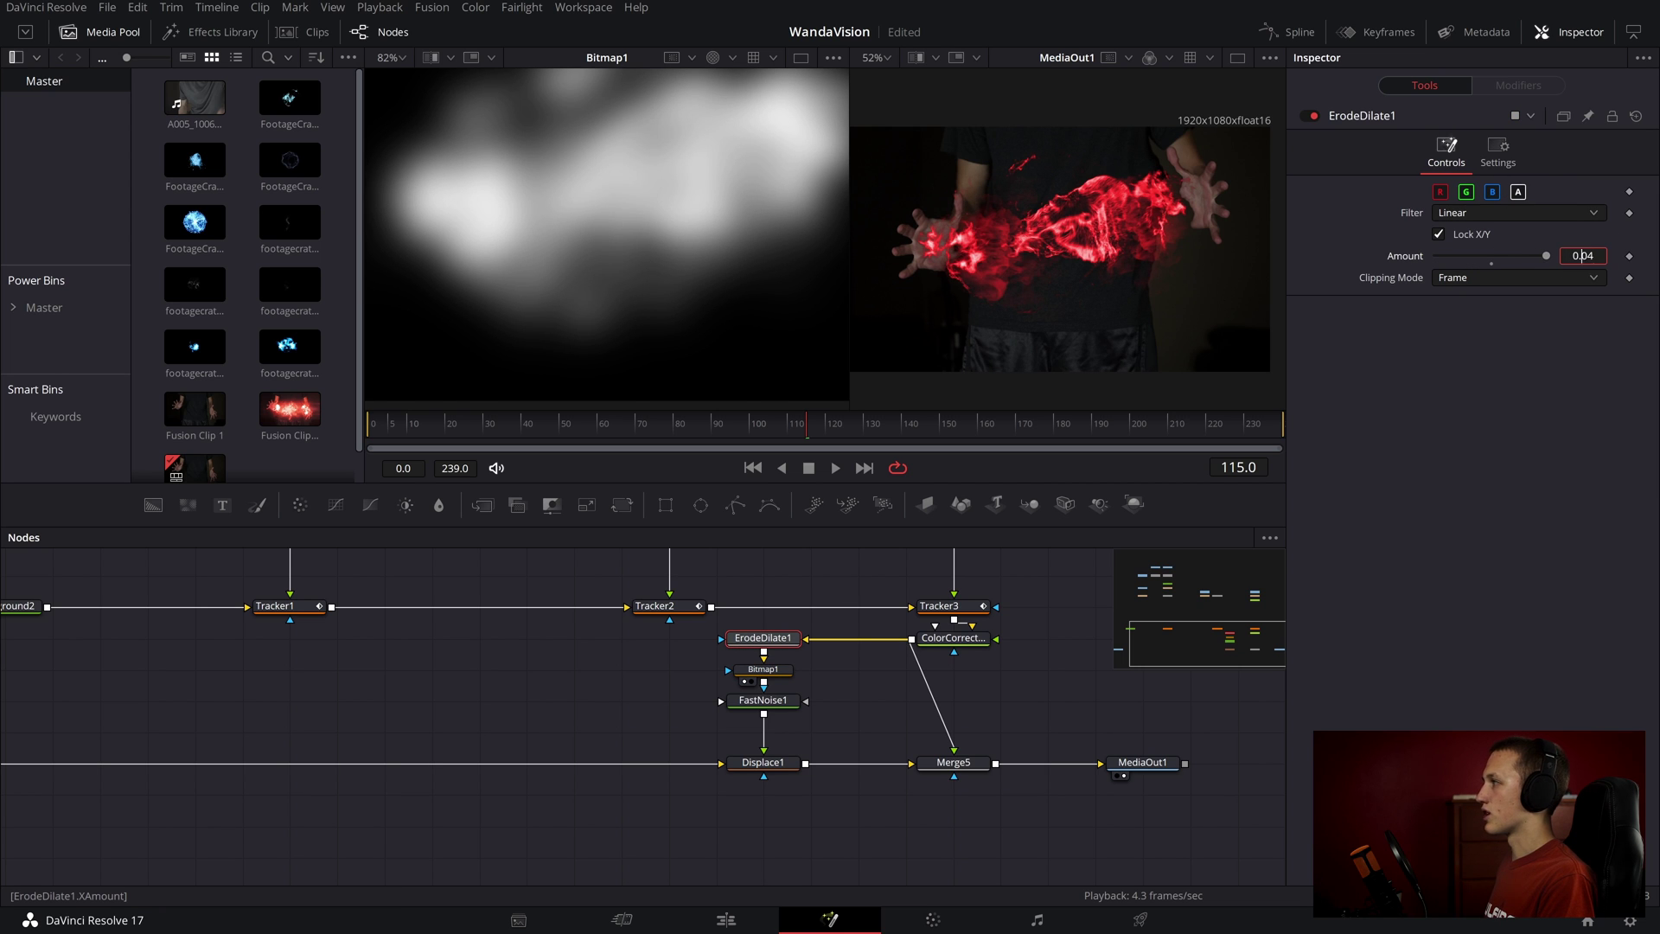
key(BackSpace)
text(6)
key(Return)
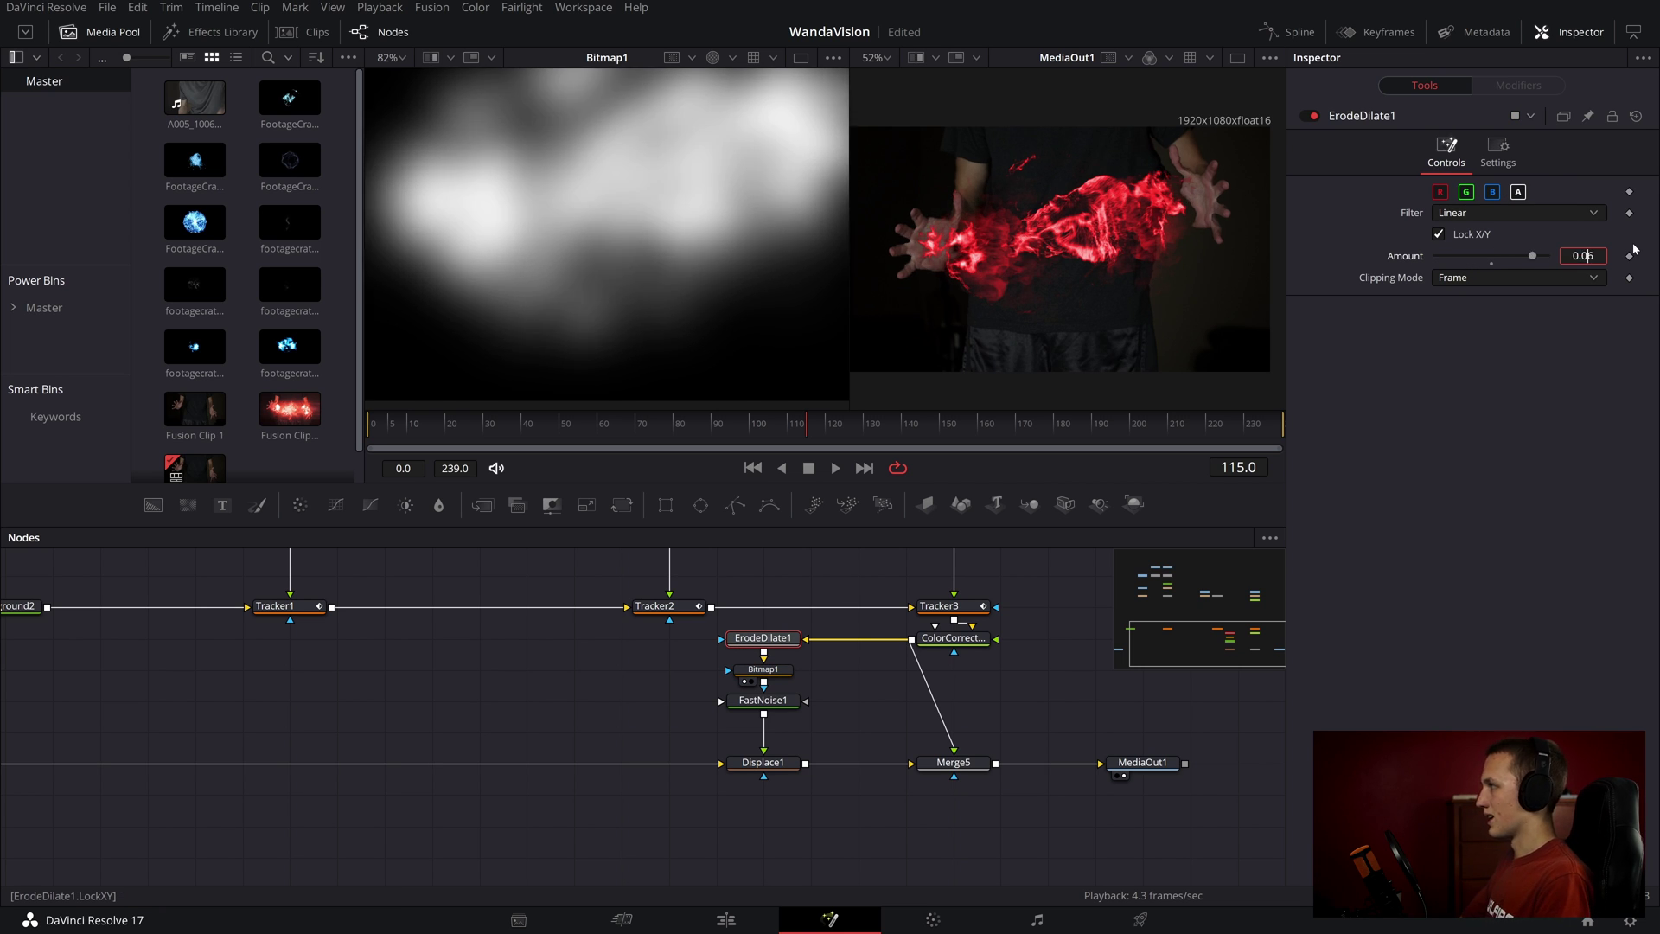
scroll(1252, 188, up, 2)
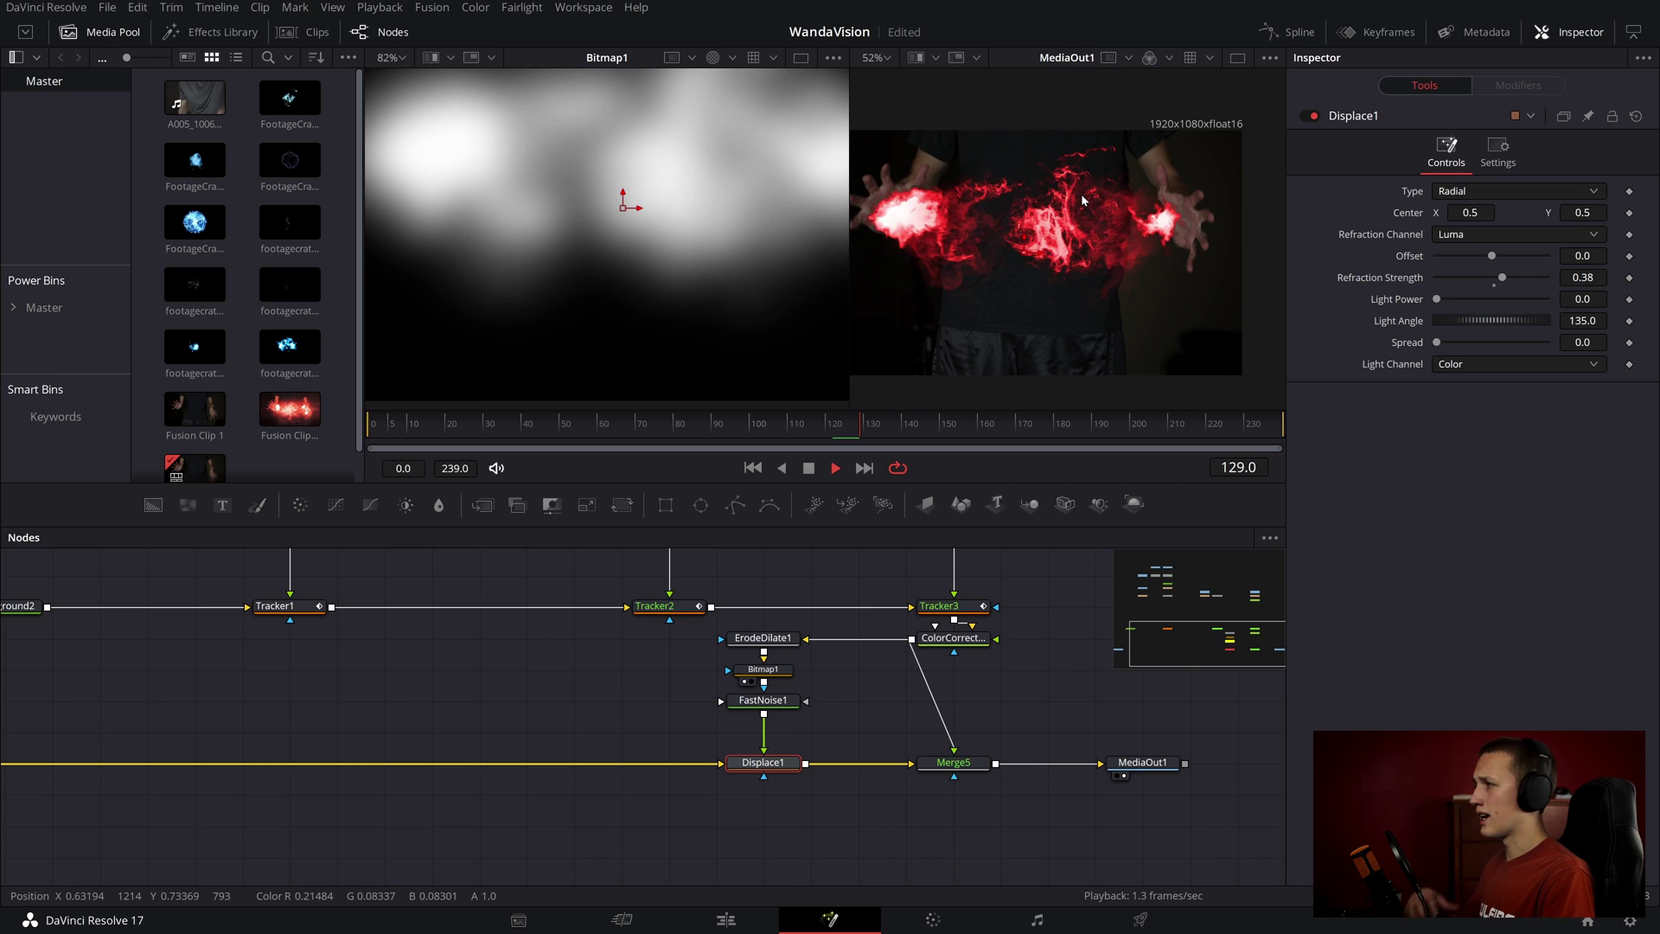
key(space)
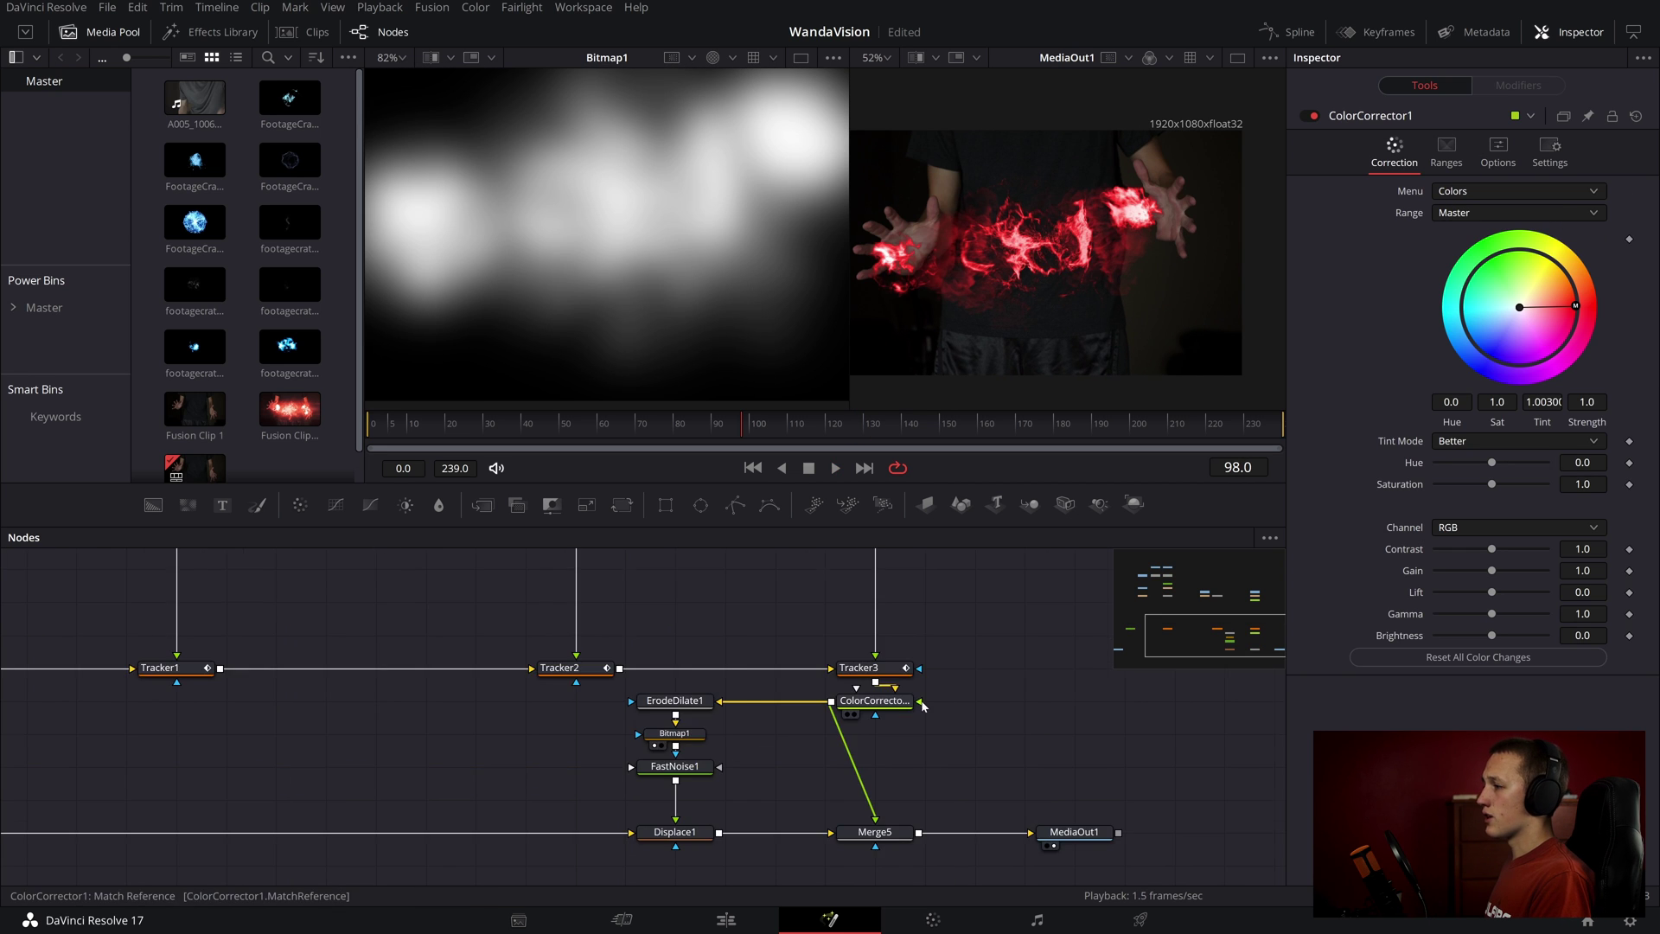
- Move the tracker row and the nodes above it up to make room between Tracker3 and ColorCorrector1
scroll(908, 692, down, 5)
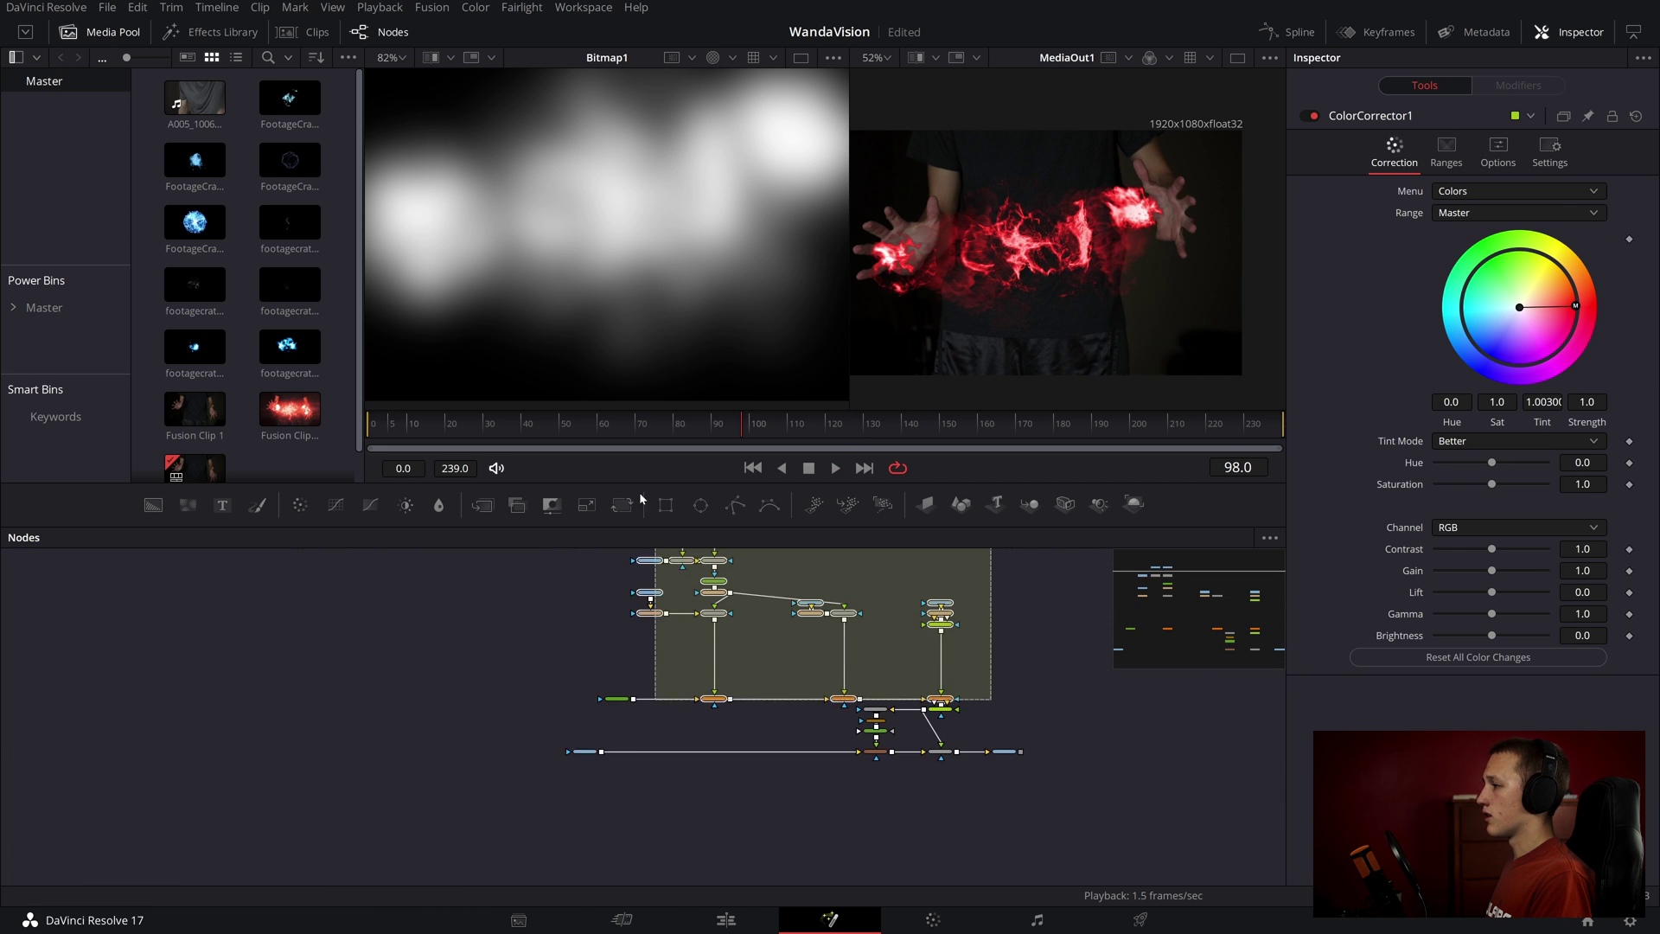
drag(640, 499, 550, 499)
scroll(980, 818, up, 5)
drag(989, 844, 1033, 650)
drag(868, 785, 876, 632)
- Add a Soft Glow node after Tracker3 with glow size 80.3 and gain 1.26
click(895, 629)
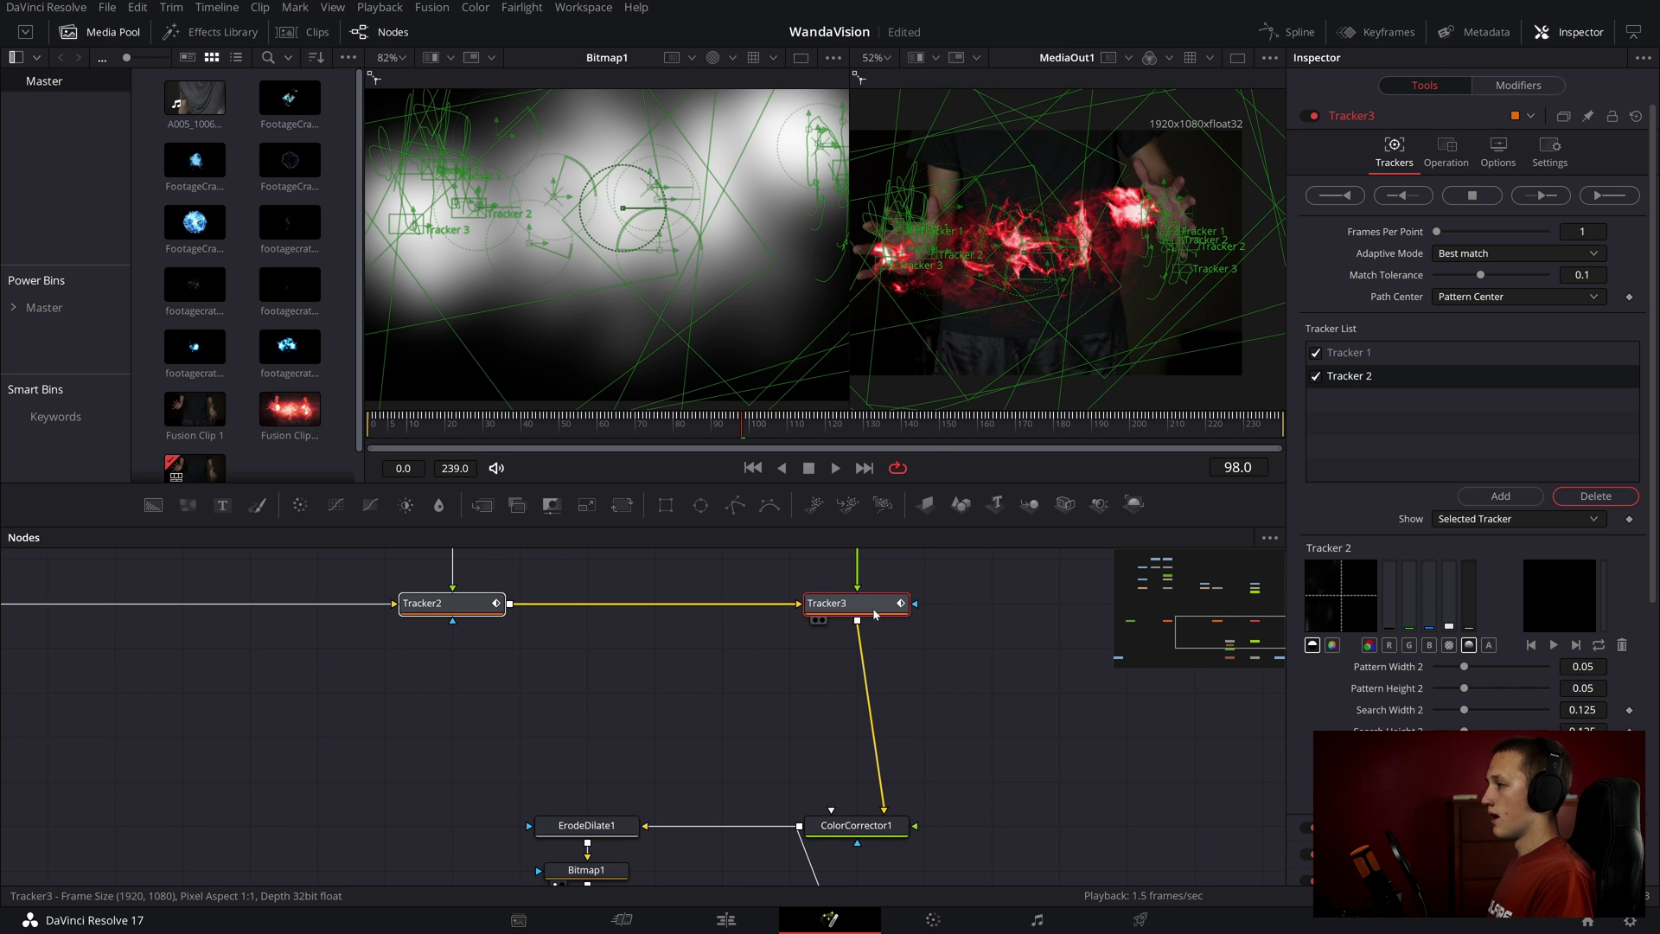
key(shift+space)
text(sf)
text(of)
key(Return)
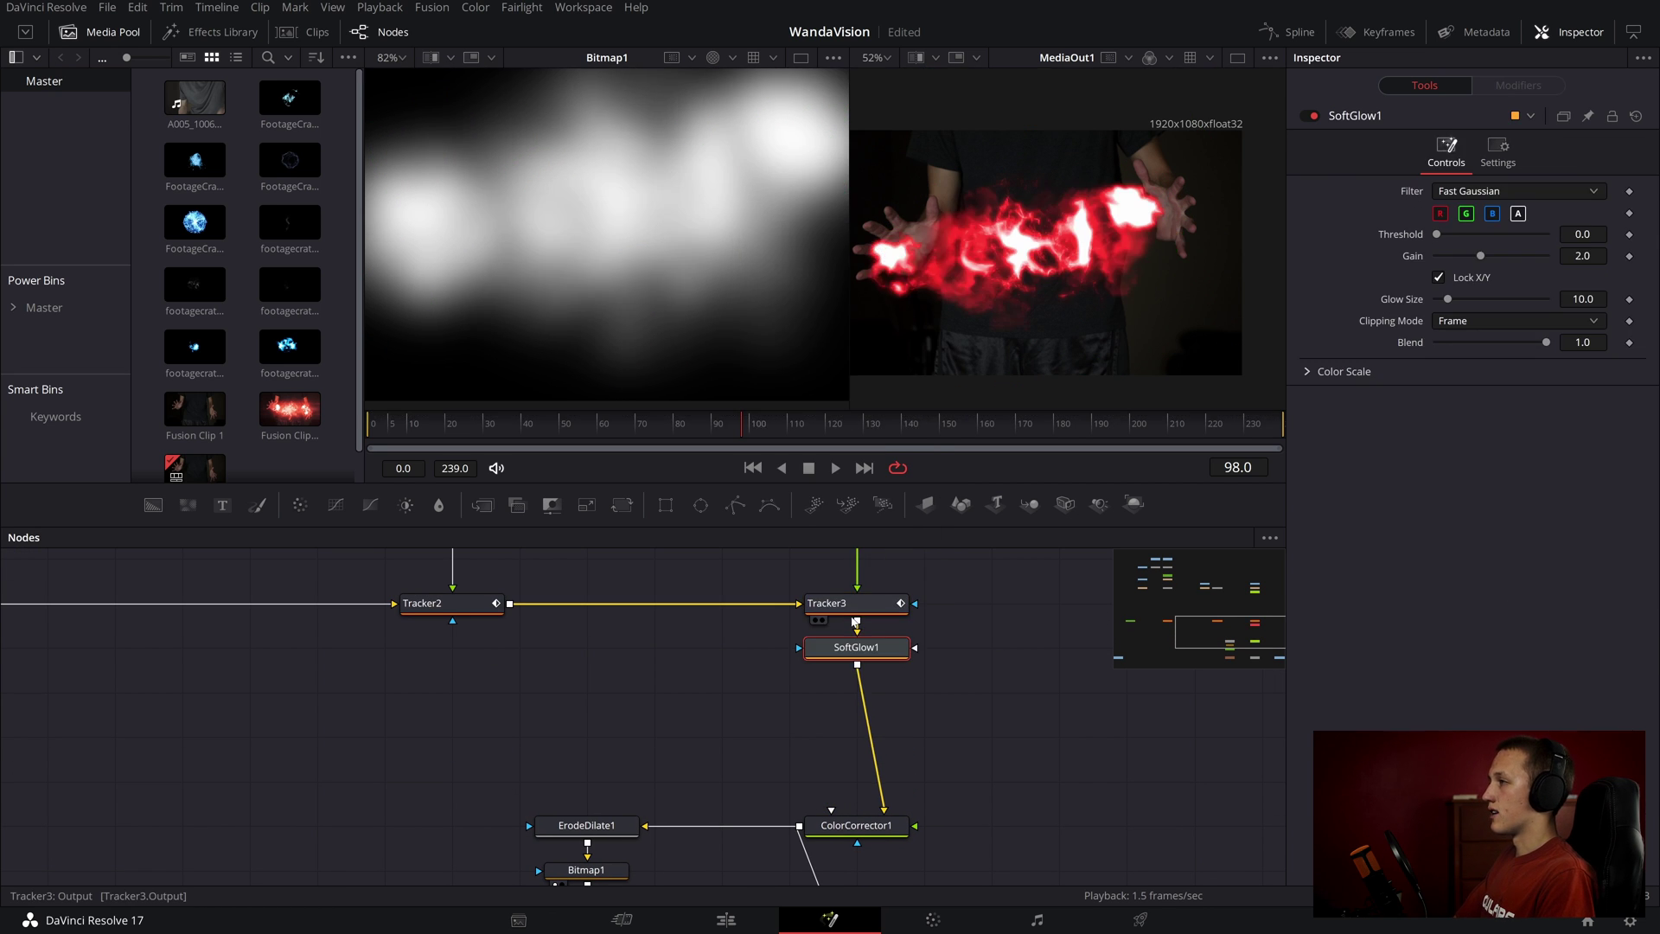
drag(1448, 299, 1465, 259)
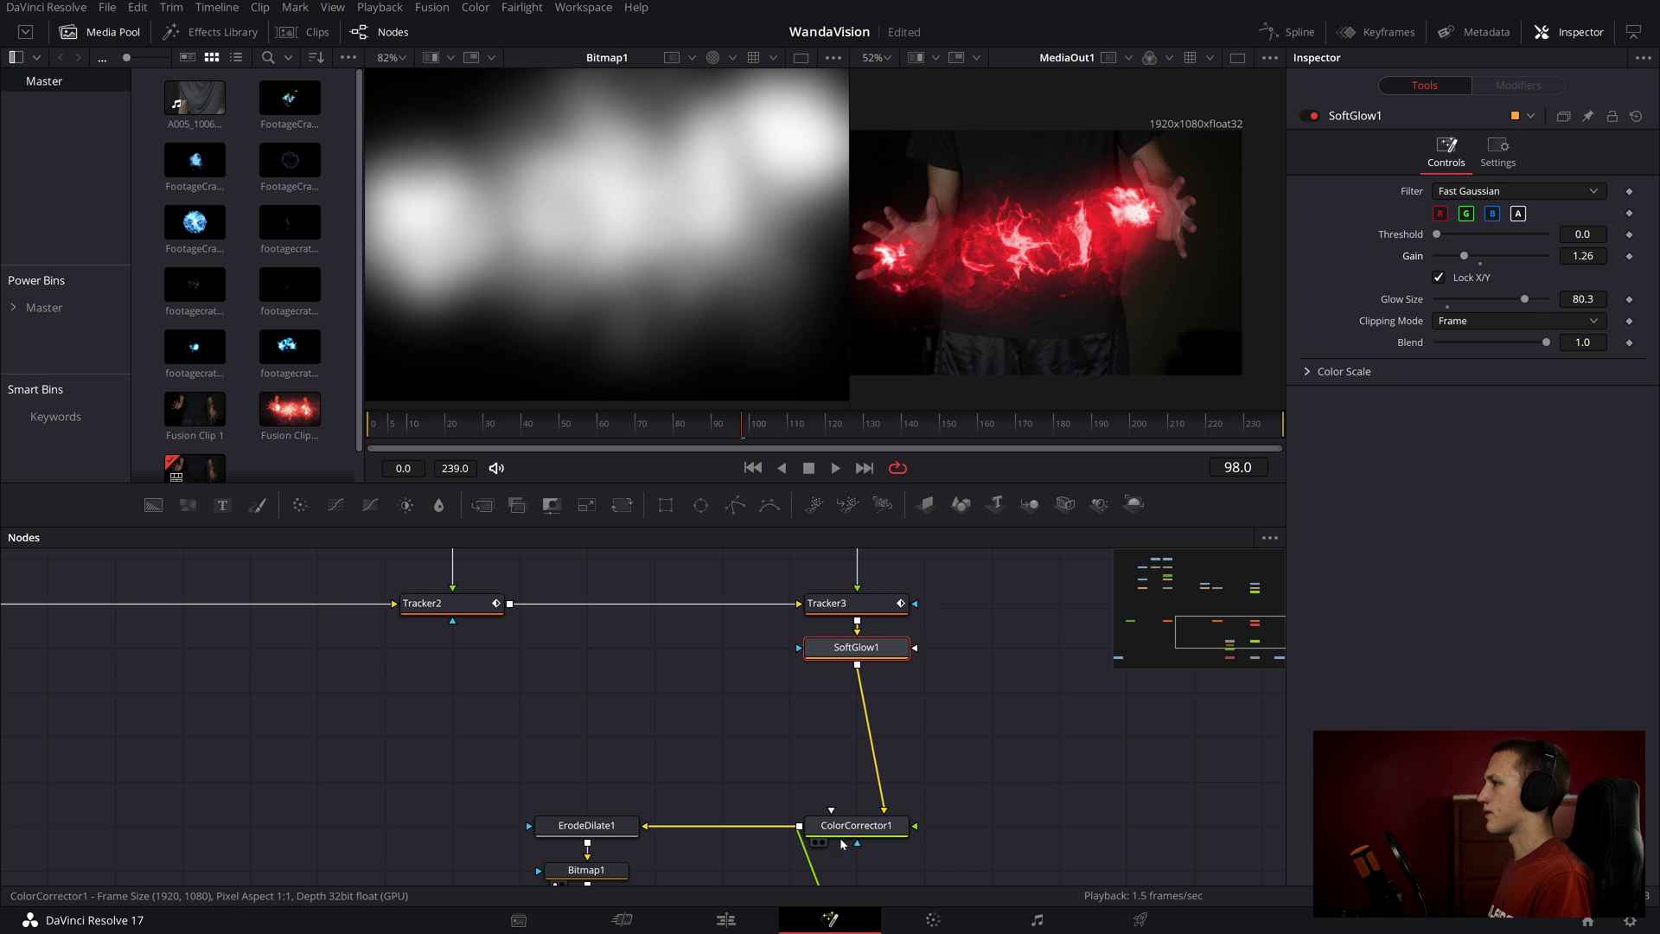
- Reduce the ColorCorrector1 saturation to 0.77 and play back the glowing effect
click(839, 826)
drag(1490, 485, 1477, 492)
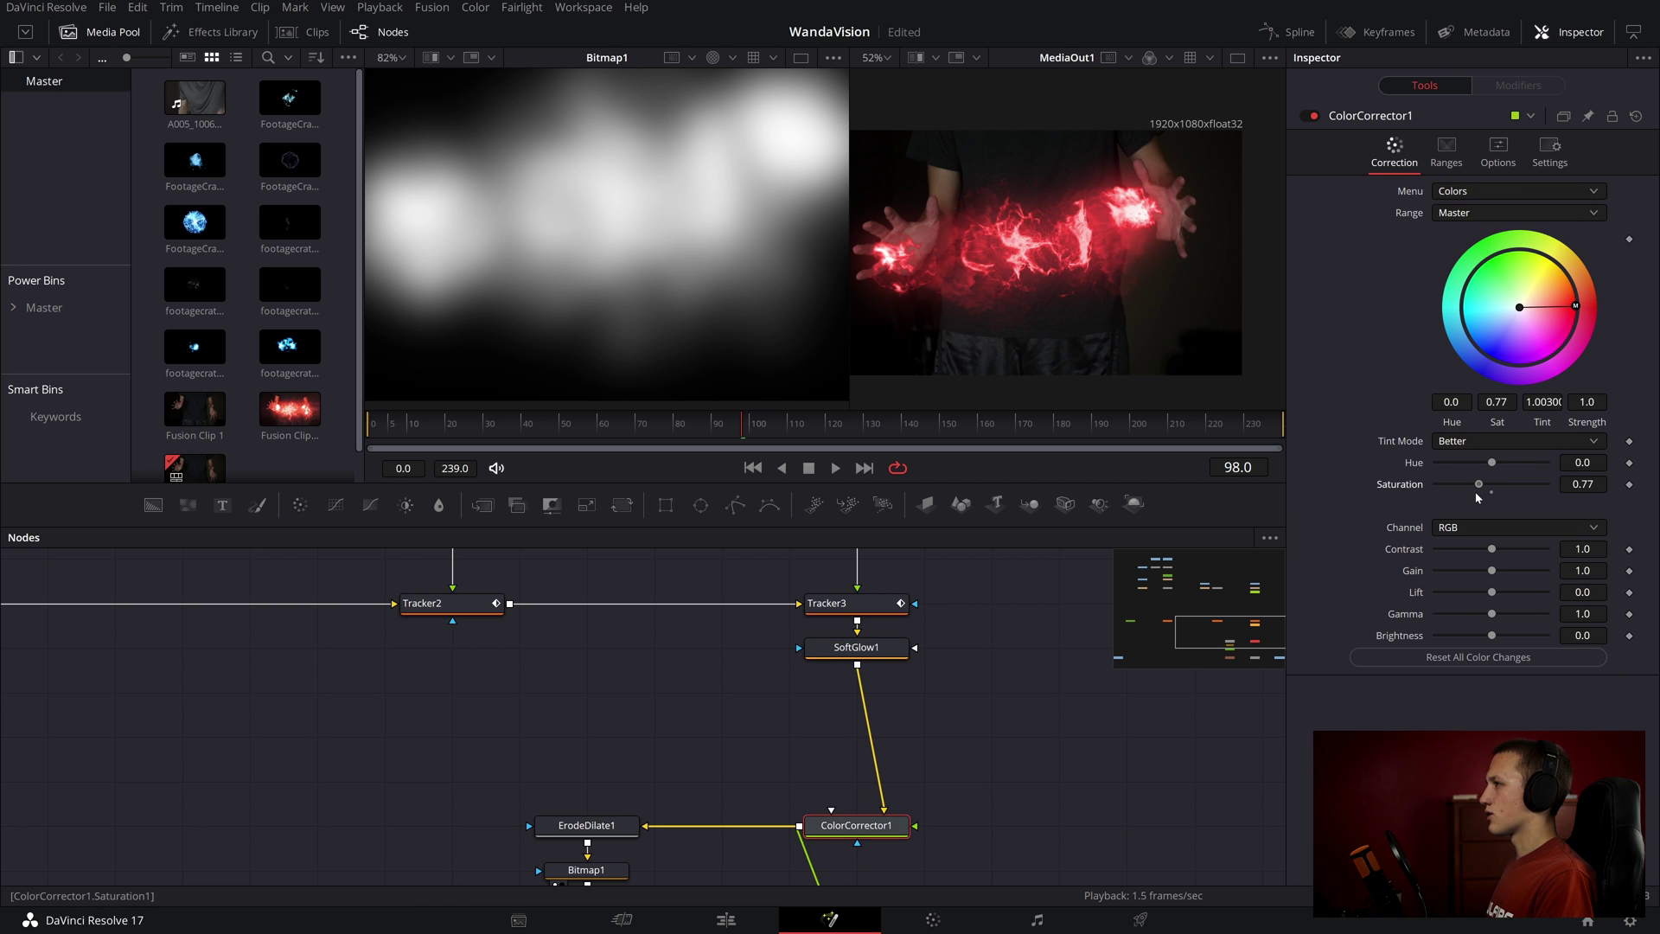
key(space)
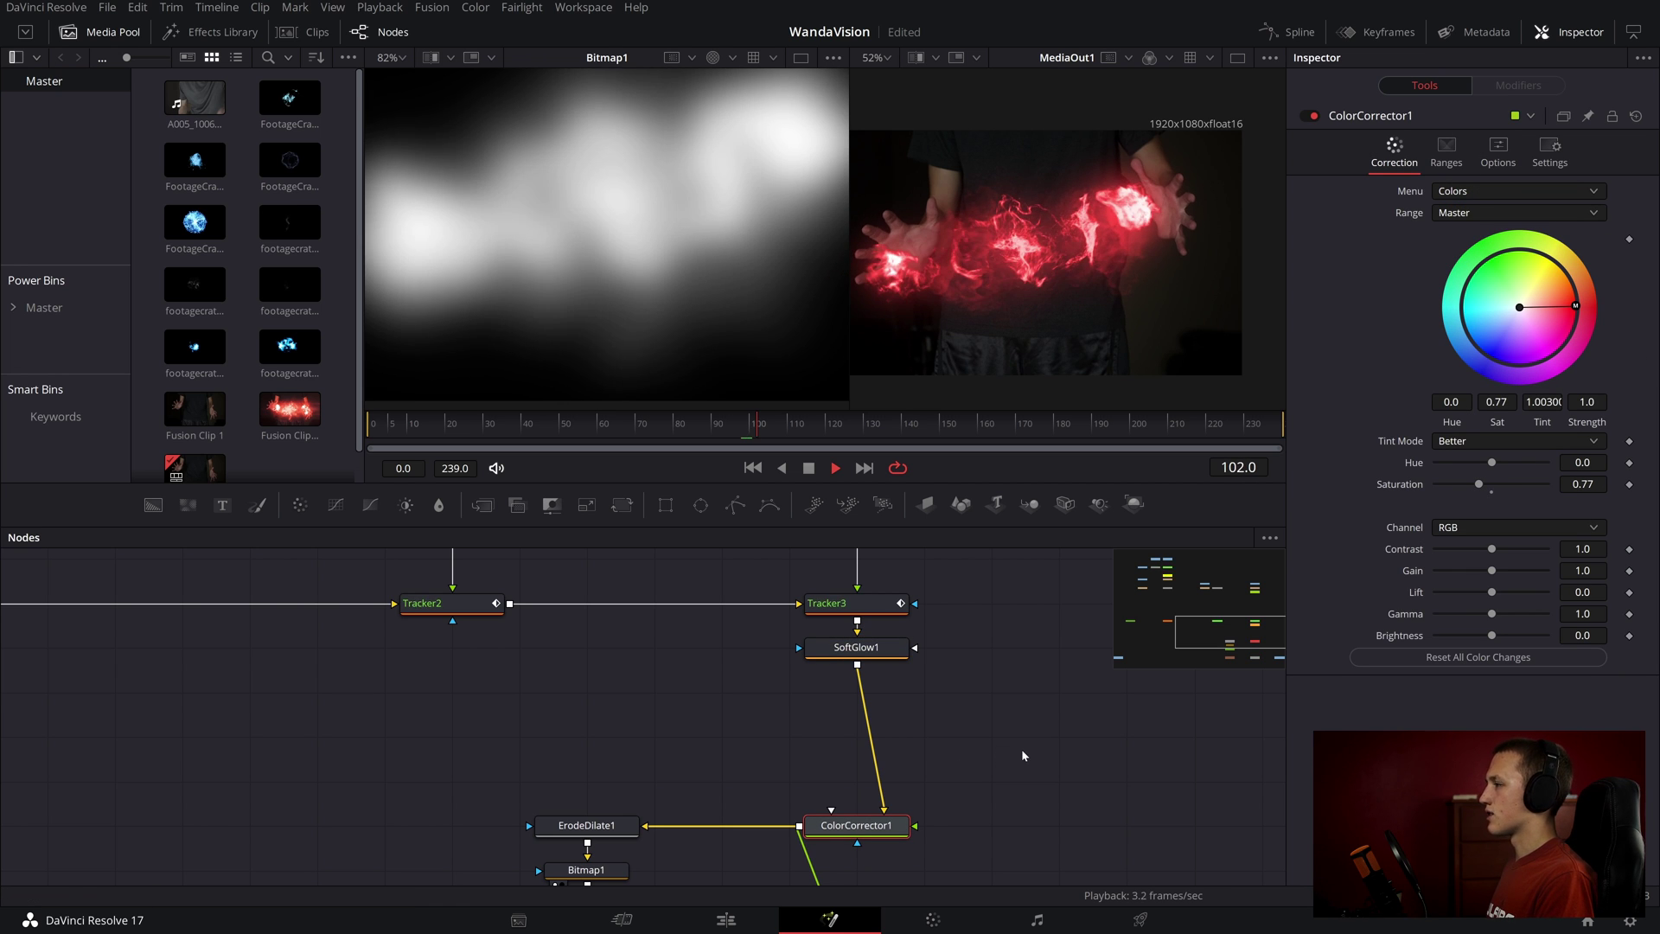
key(space)
- Move MediaOut1 farther away from Merge5 to leave room for more nodes between them
scroll(1028, 791, down, 4)
drag(1027, 791, 837, 672)
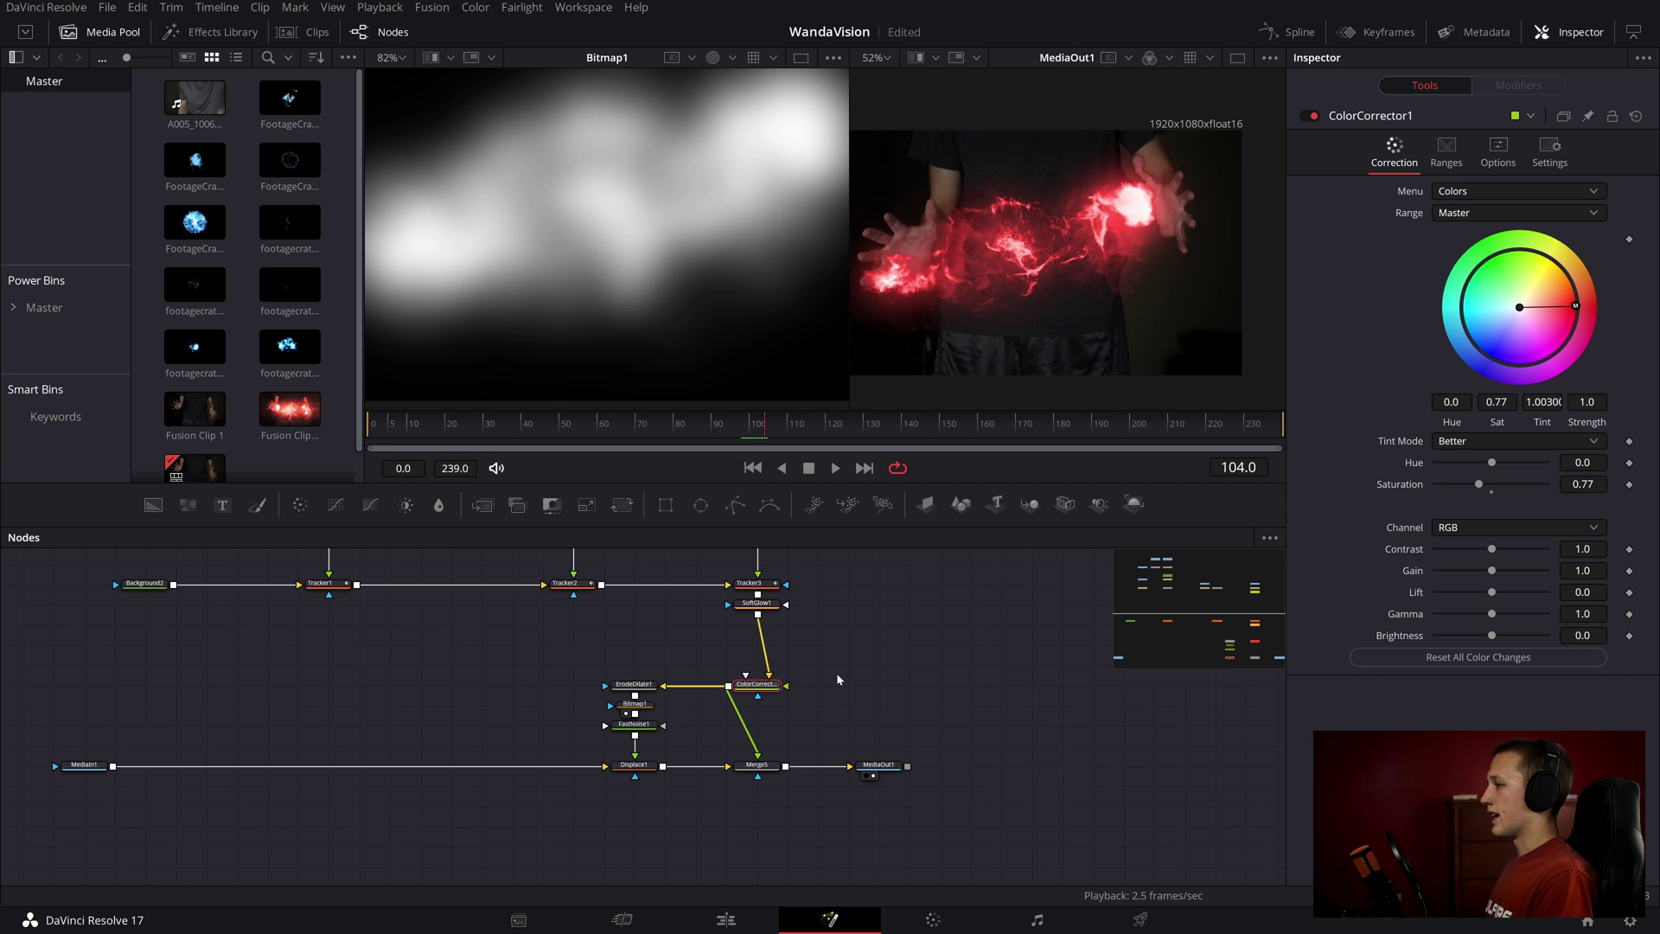
drag(899, 766, 1141, 776)
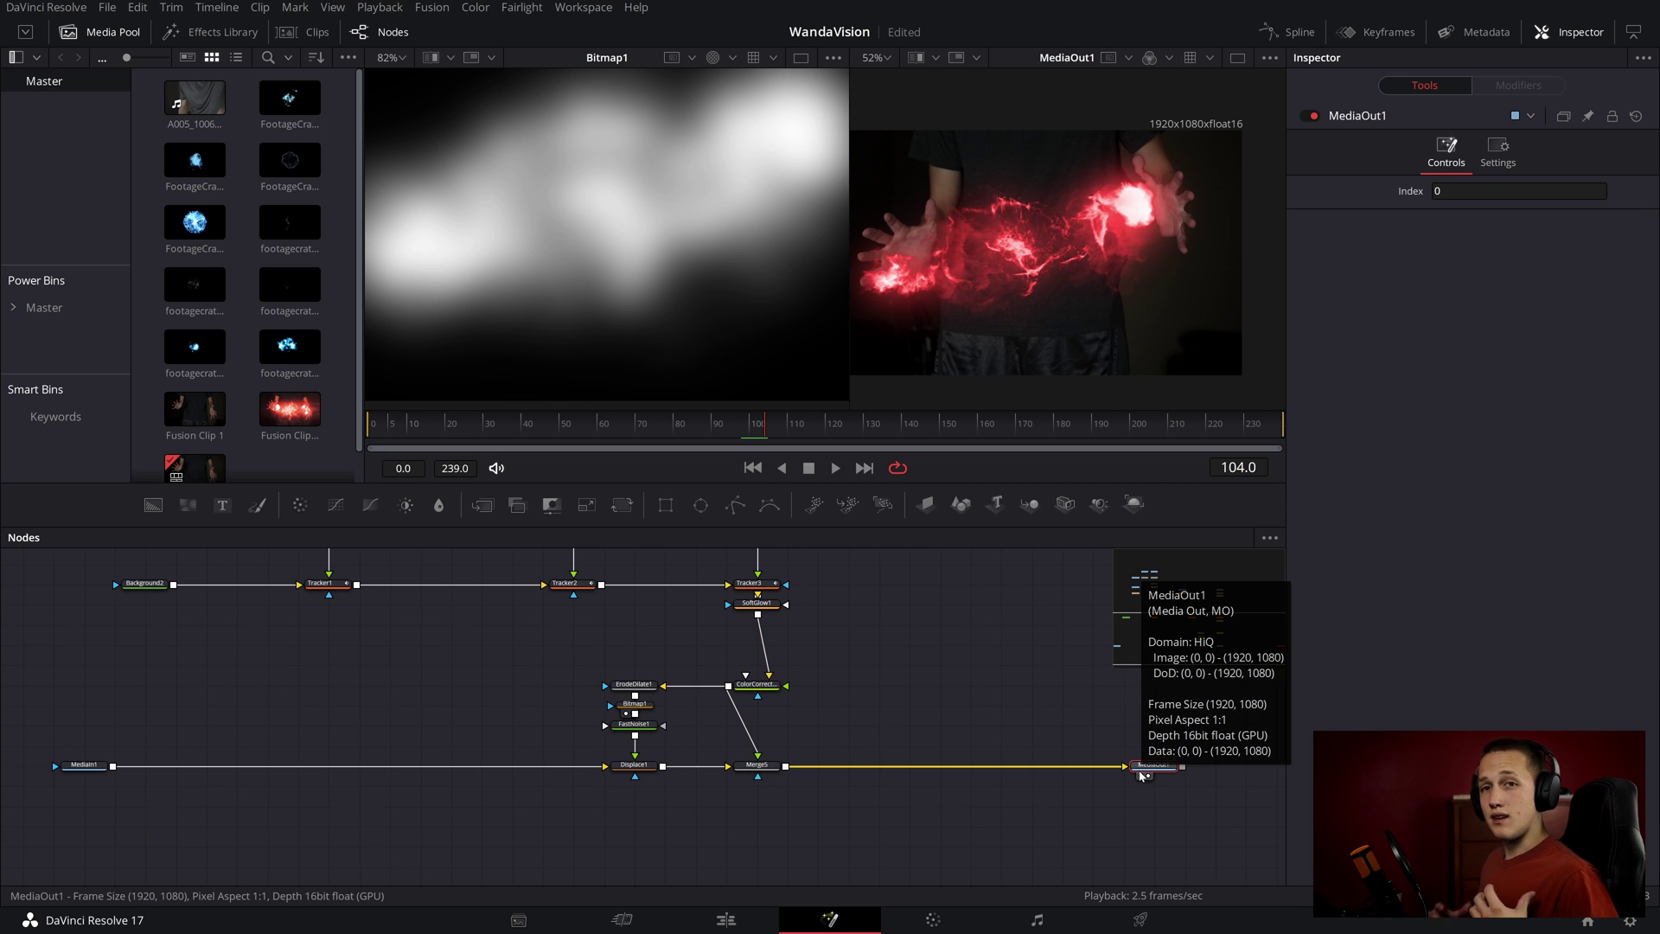
- Look through the Lens Flares category of the Fusion templates in the effects library
click(194, 33)
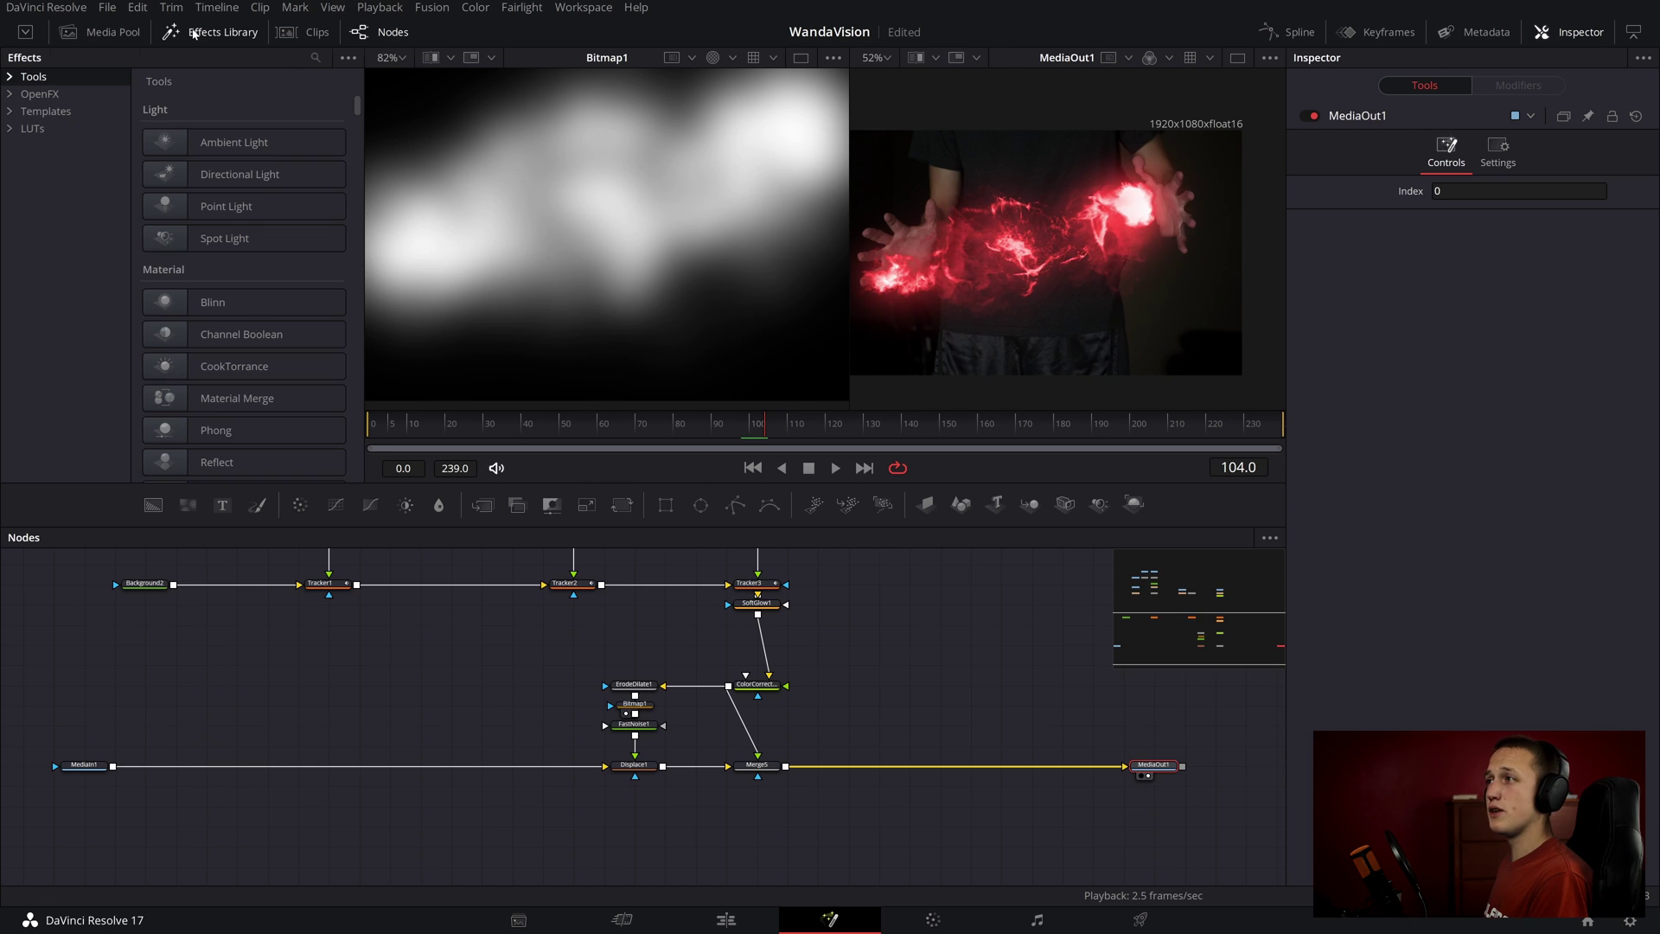
click(9, 111)
click(27, 147)
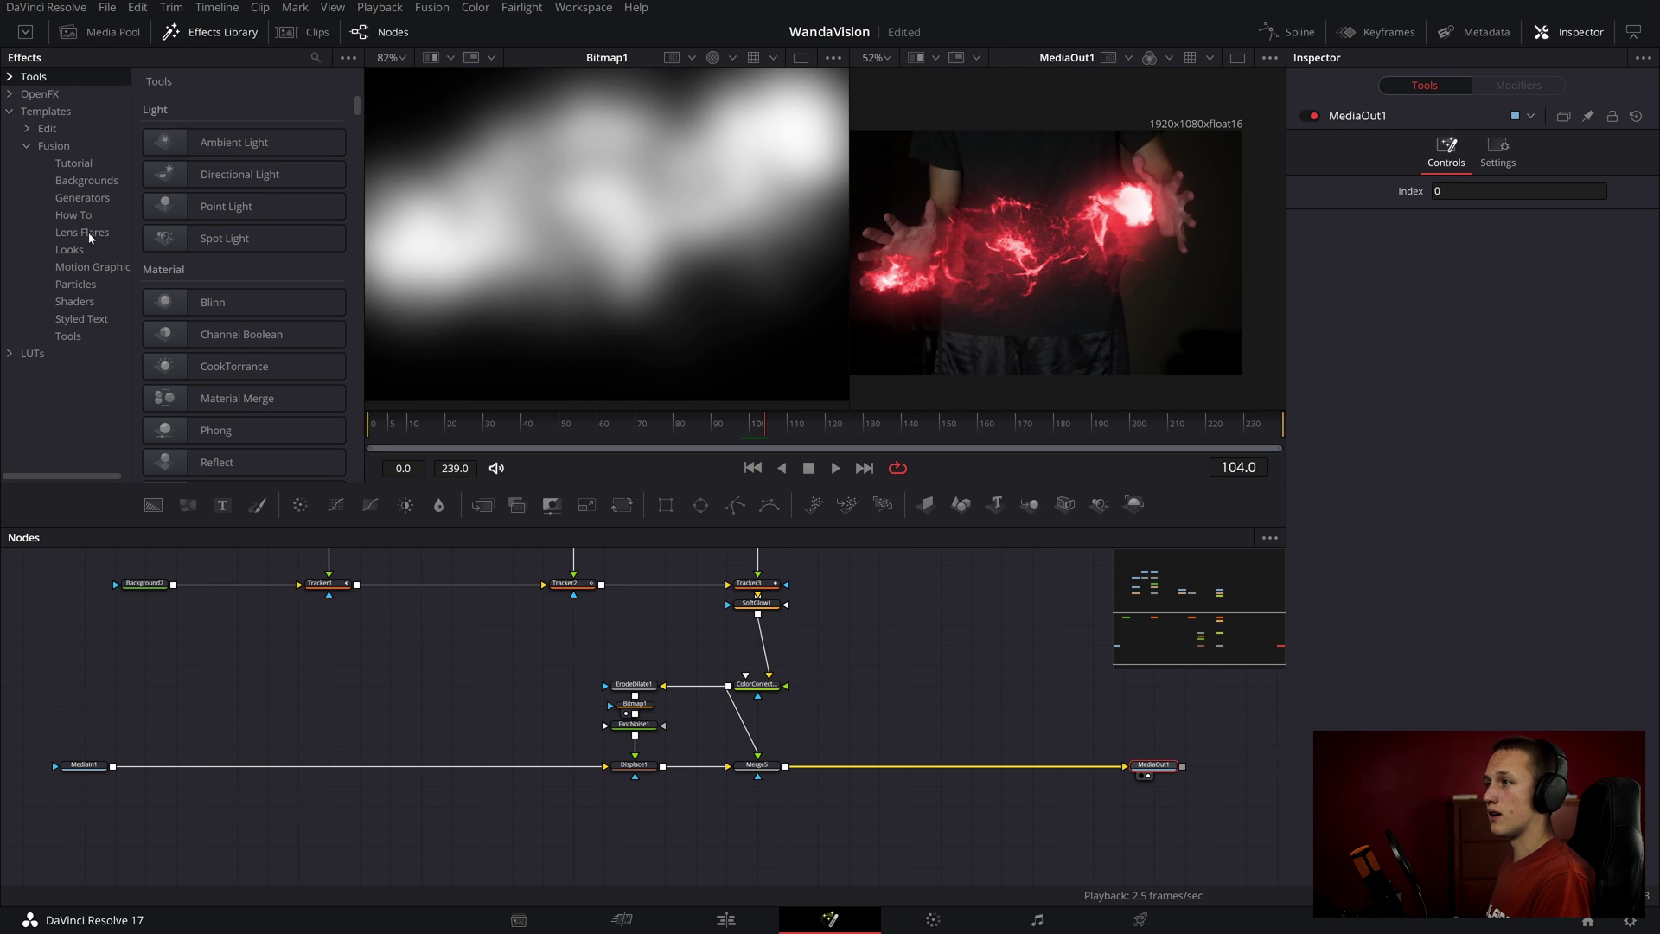
click(82, 232)
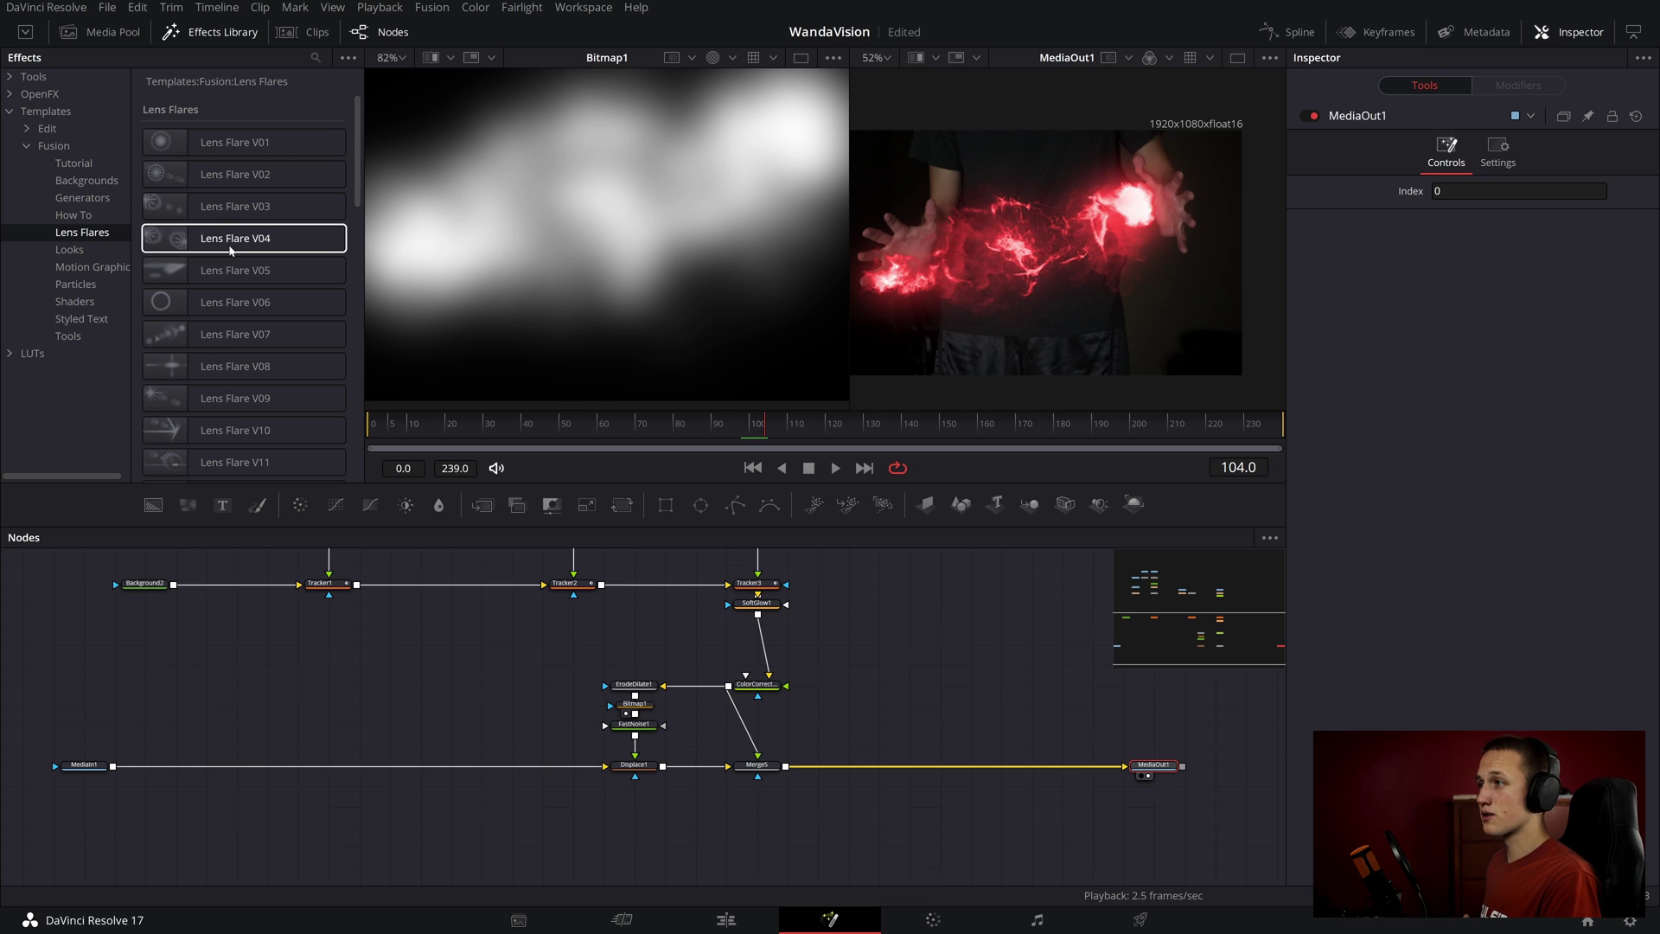
click(10, 111)
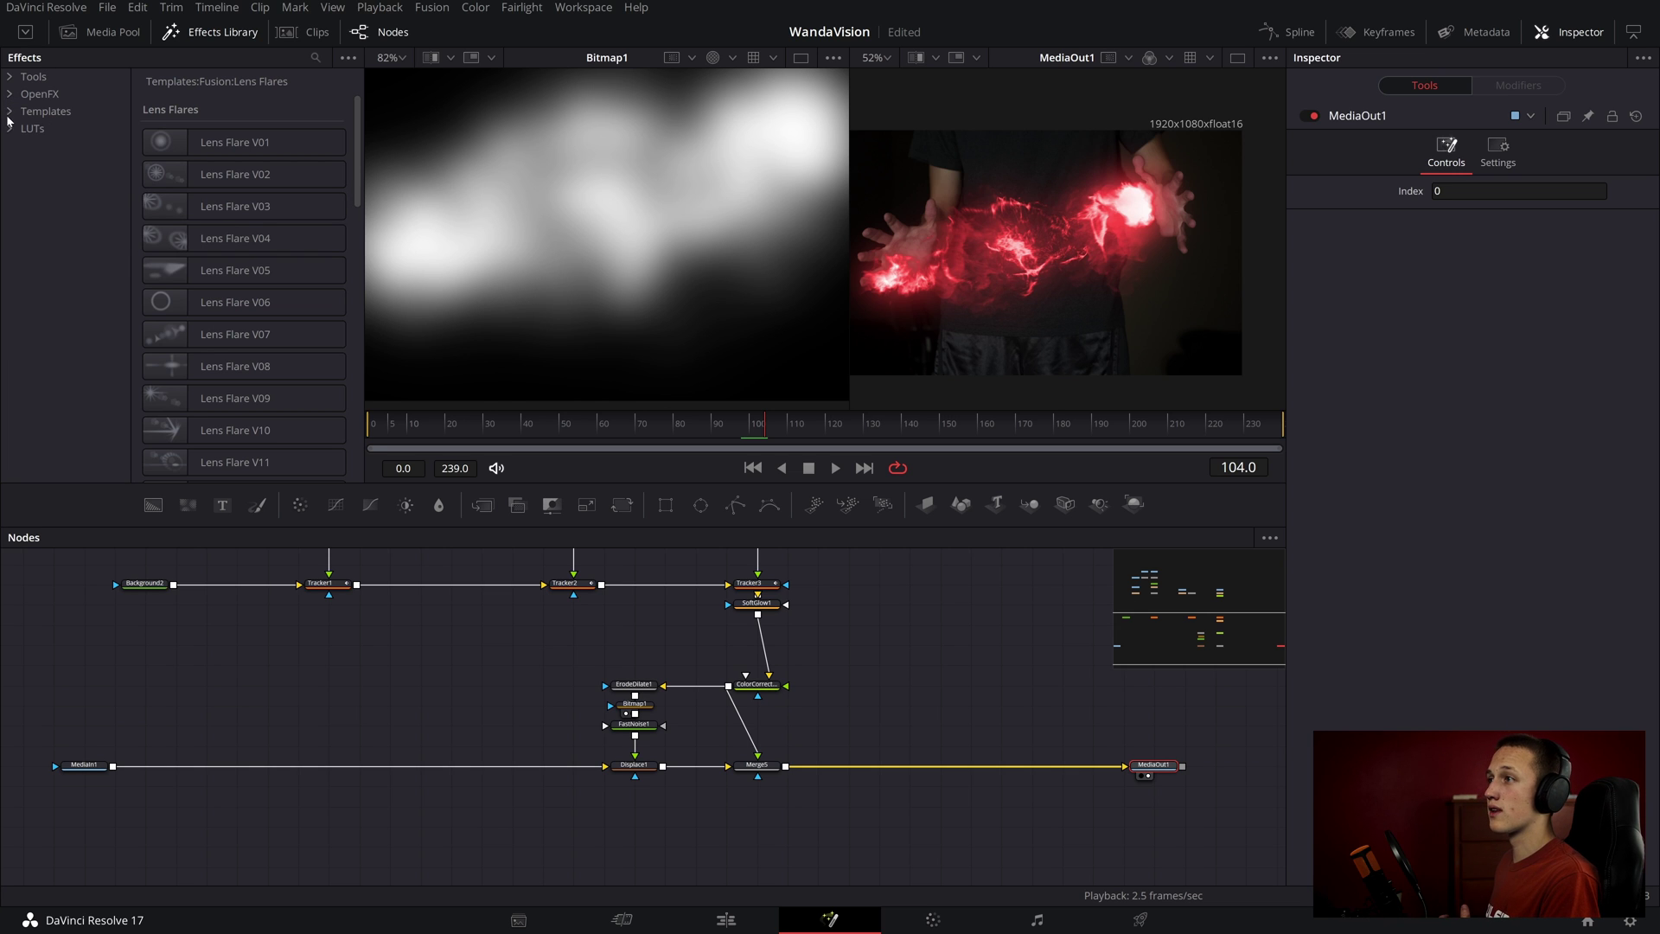
click(223, 32)
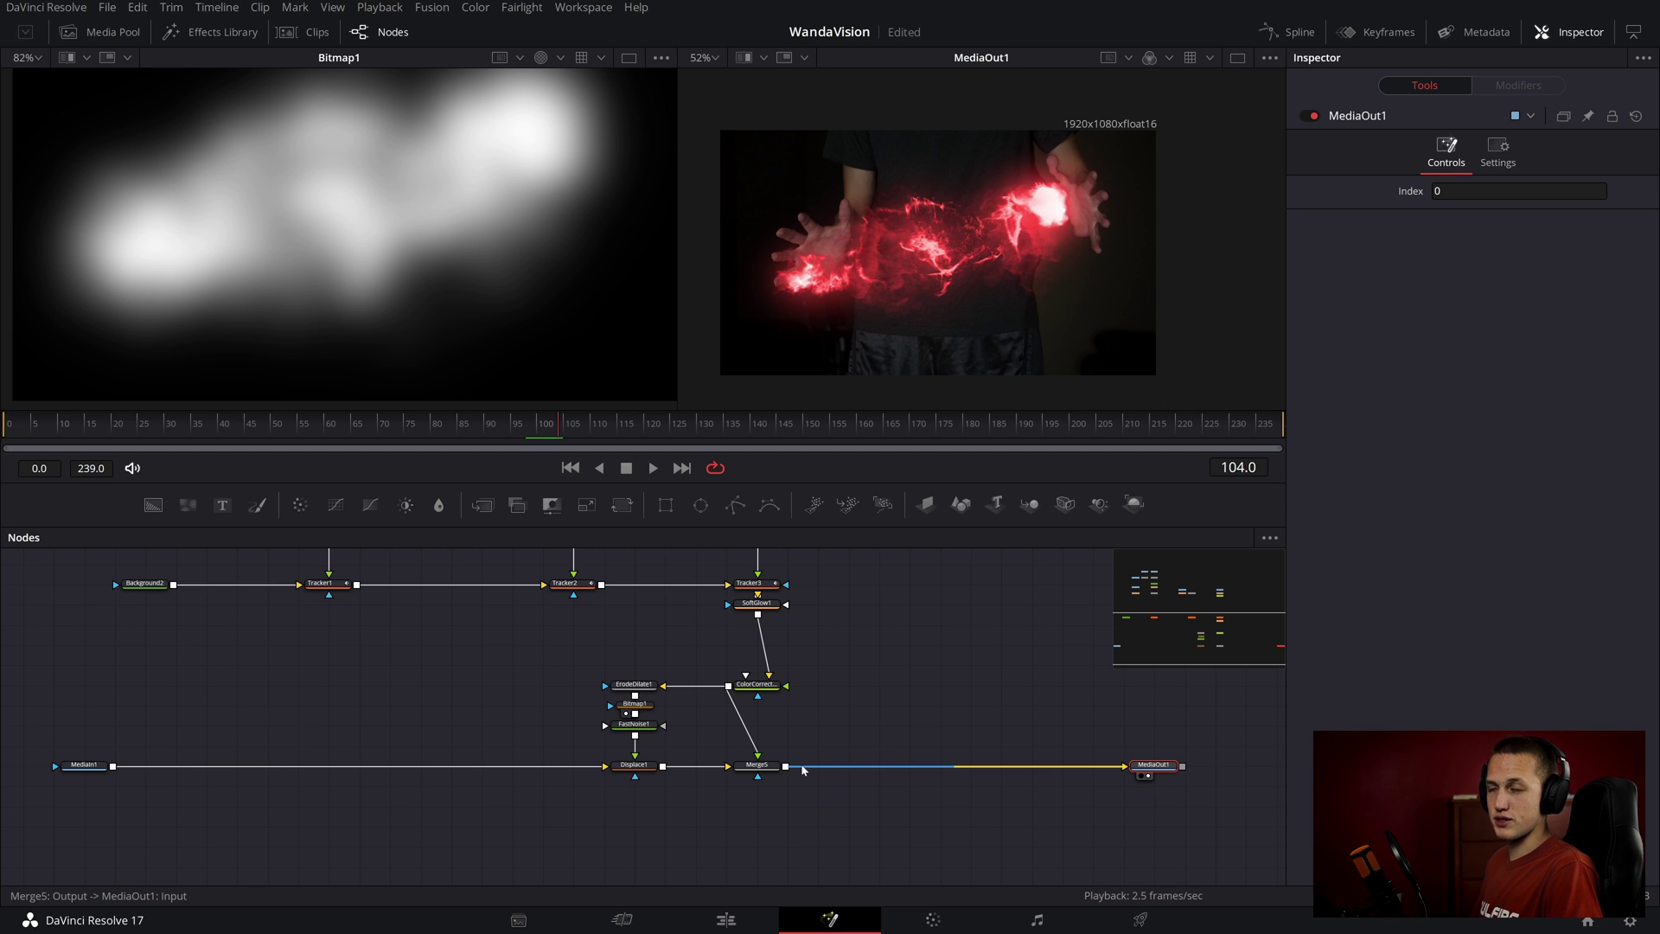
- Add a LensMasterFlares node after Merge5 and space it out along the line to MediaOut1
click(757, 765)
key(shift+space)
text(lens)
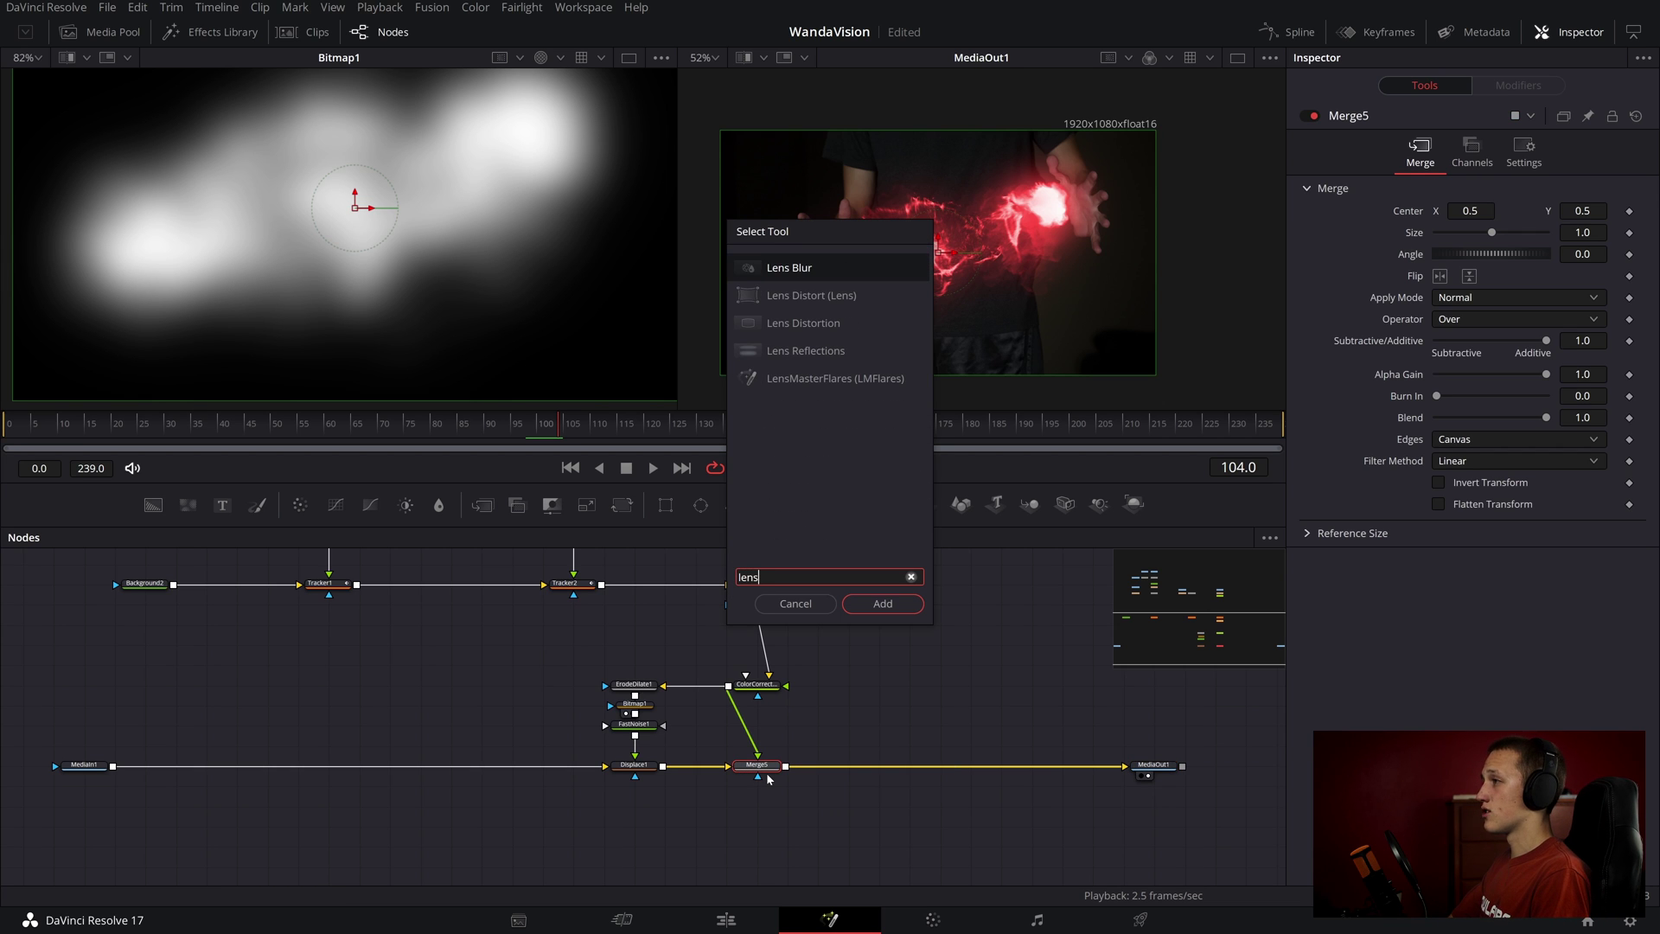
key(Down)
key(Down)
key(Down)
key(Down)
key(Return)
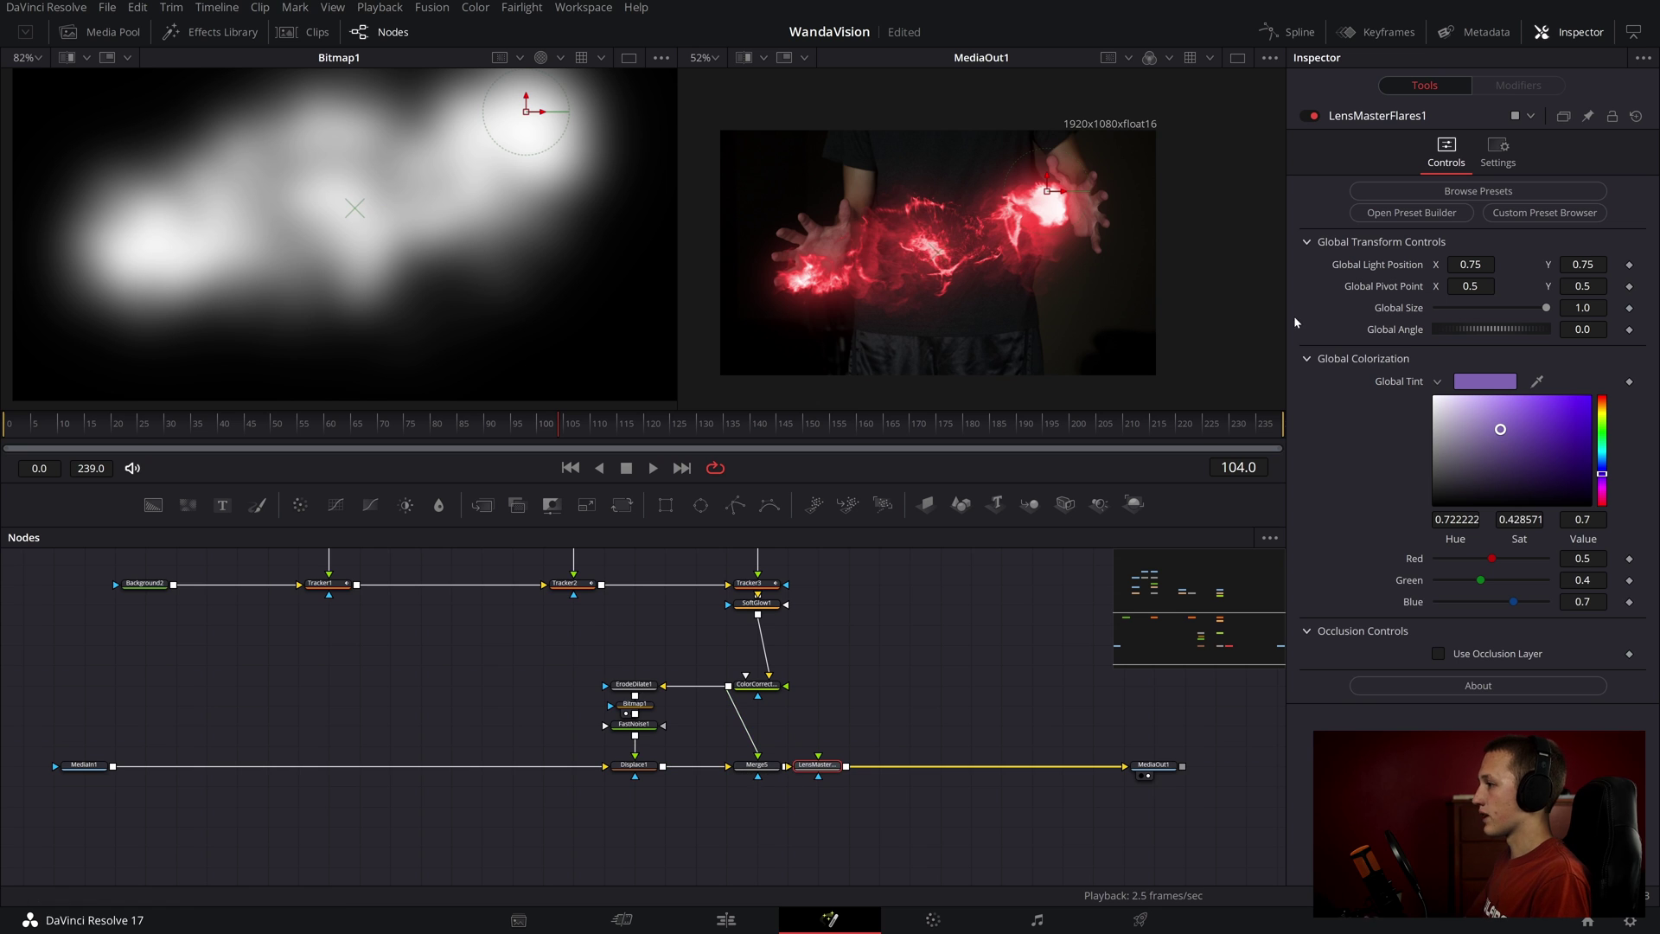
drag(843, 764, 904, 762)
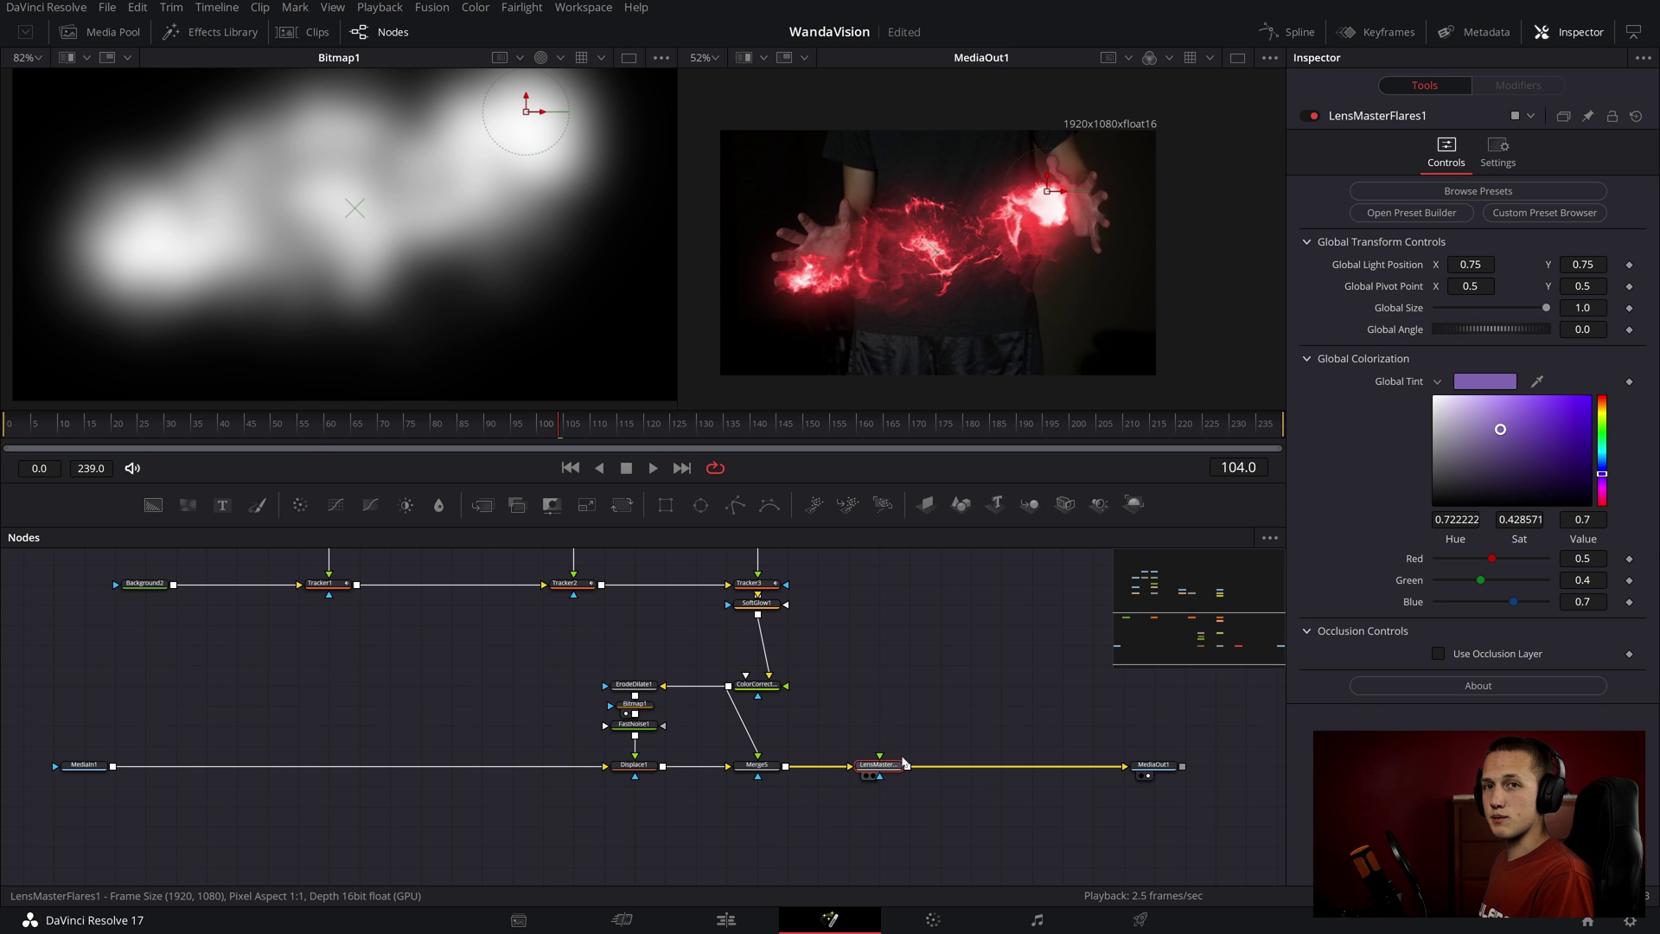
- Add a Glow element after LensMasterFlares1 from the LensMaster Flares preset builder
click(1410, 213)
drag(180, 294, 289, 236)
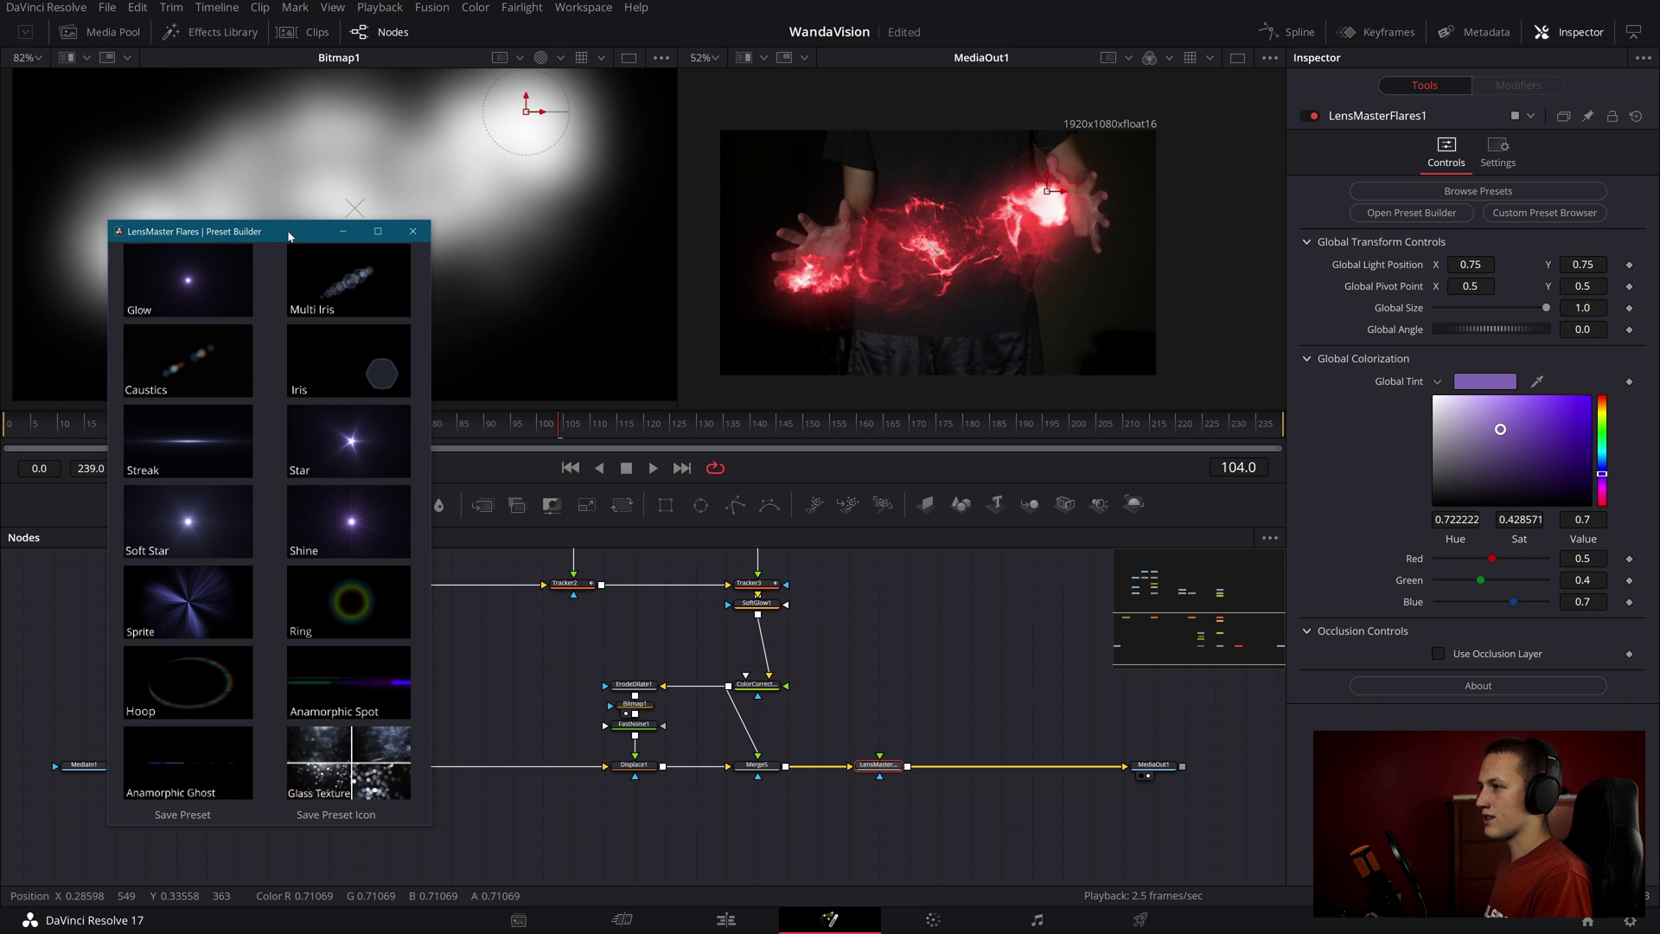
click(198, 303)
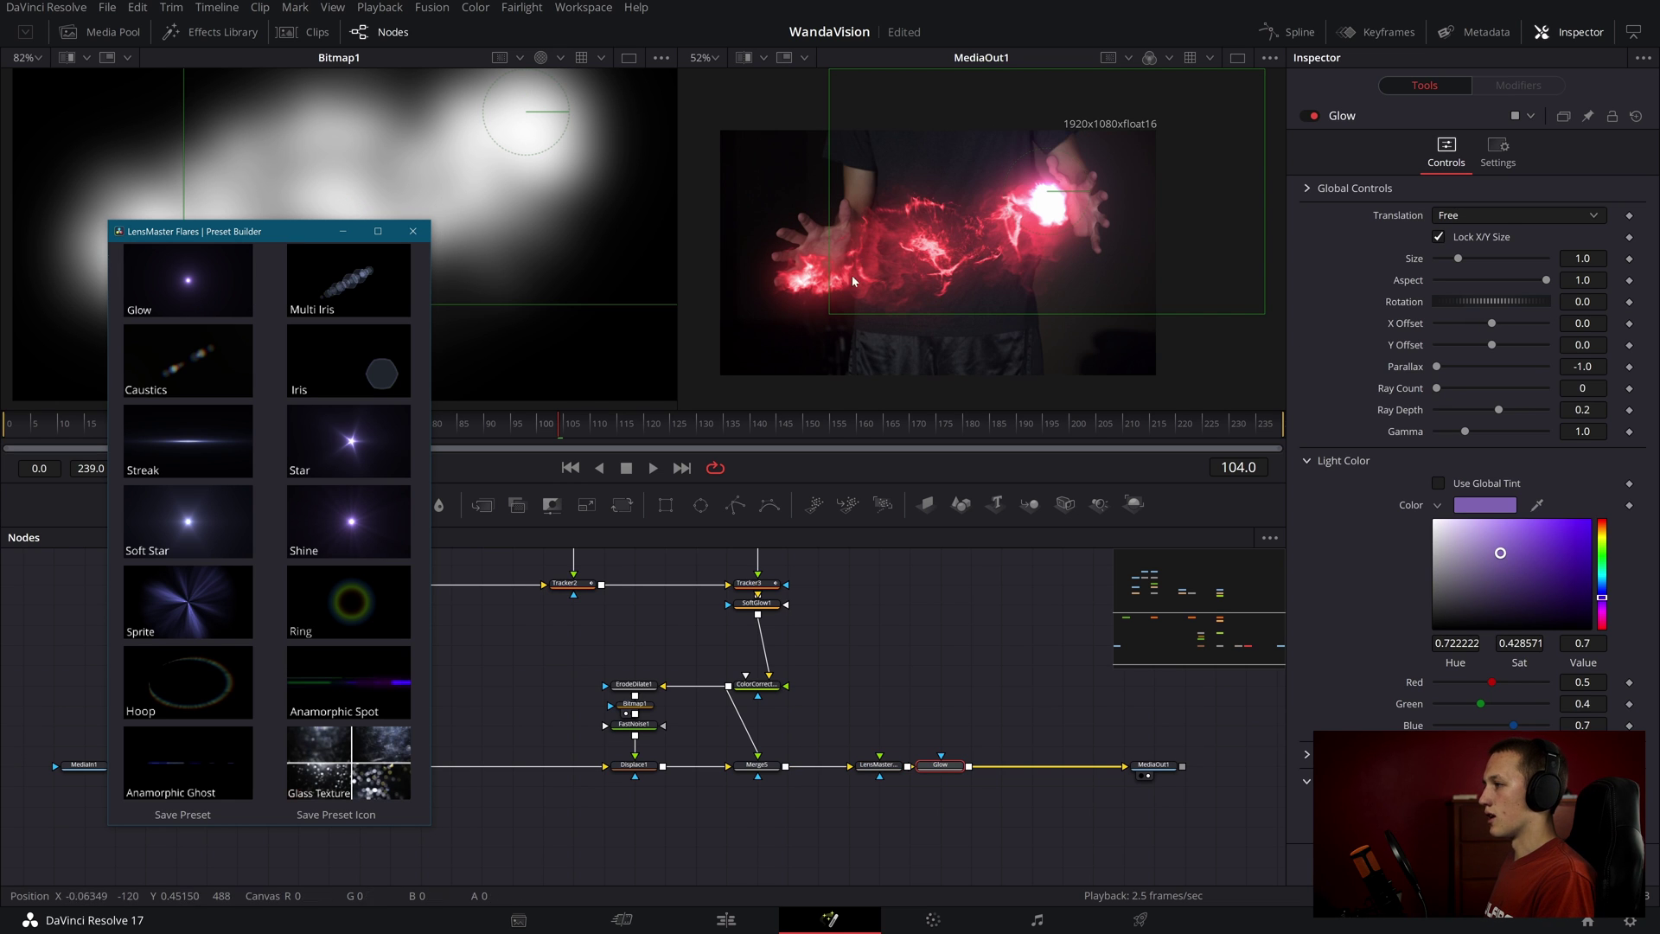
click(413, 230)
- Connect the Global Light Position of LensMasterFlares1 to Tracker3's Unsteady Position
scroll(891, 770, up, 3)
click(891, 770)
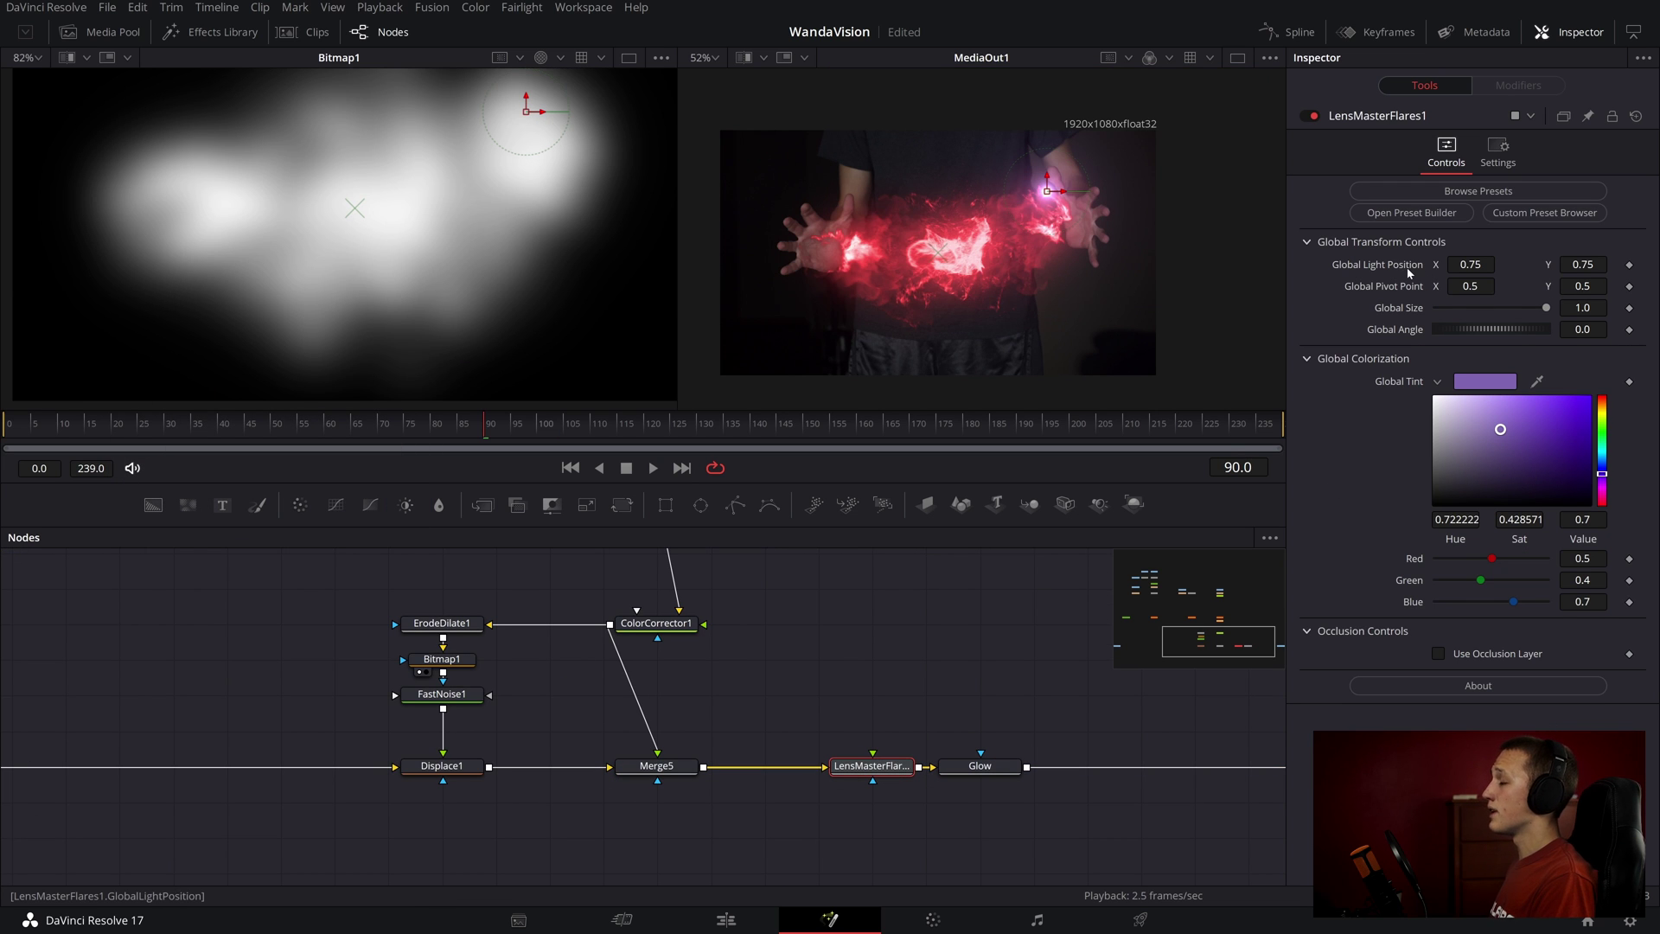
right_click(1409, 273)
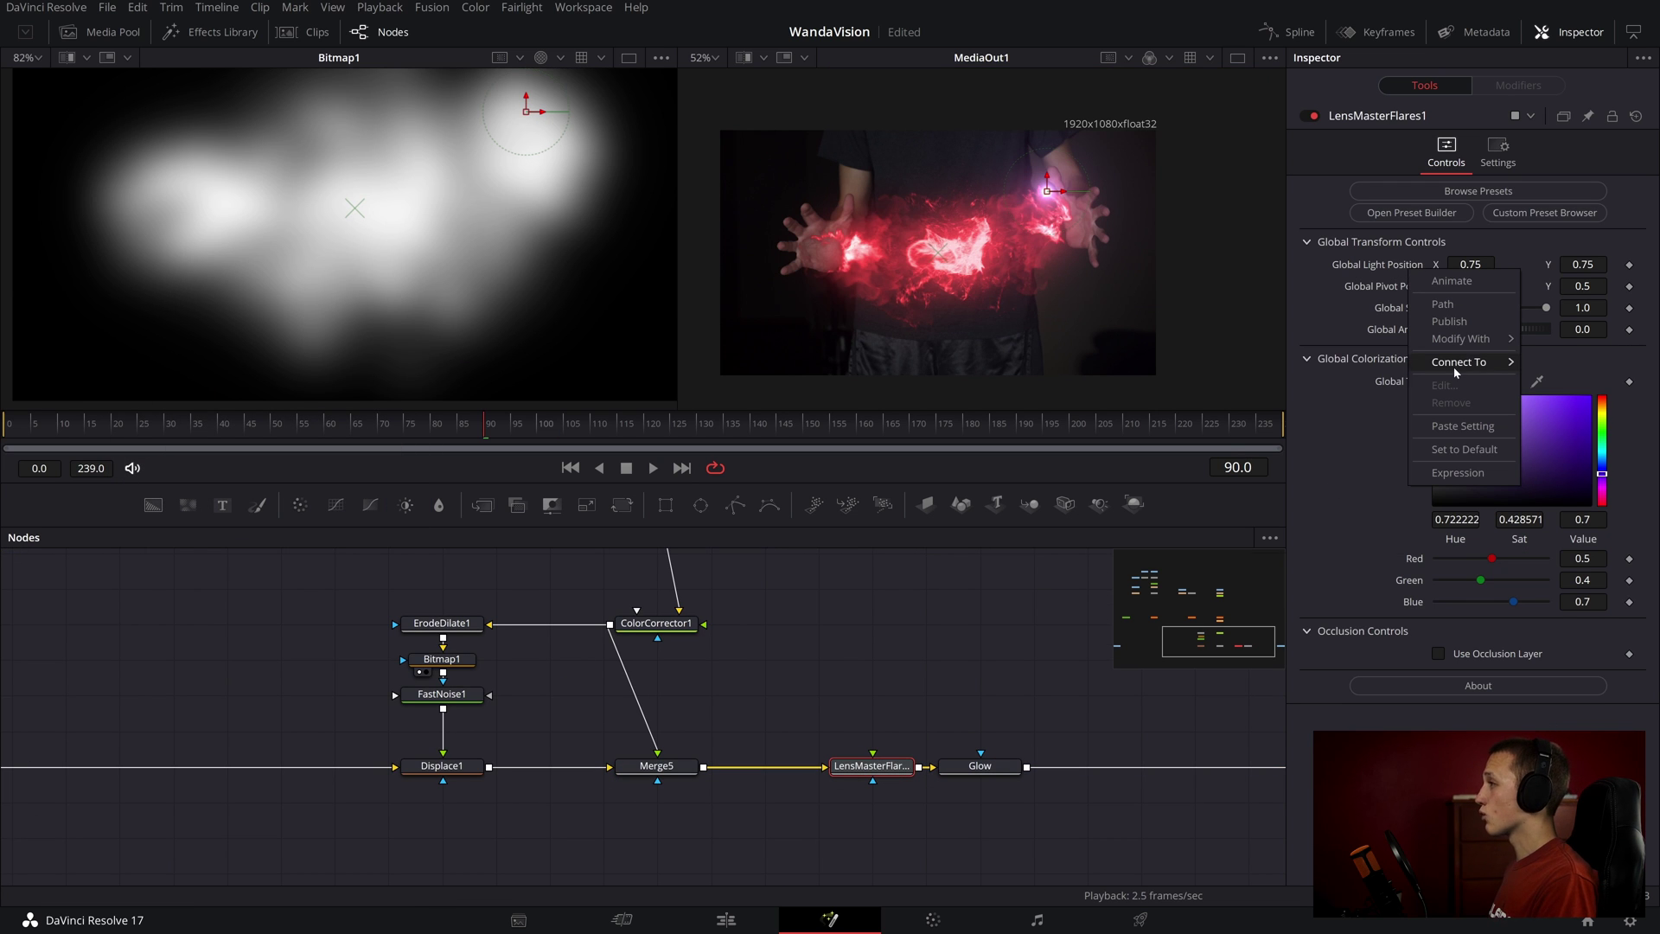
mouse_move(1460, 361)
mouse_move(1335, 506)
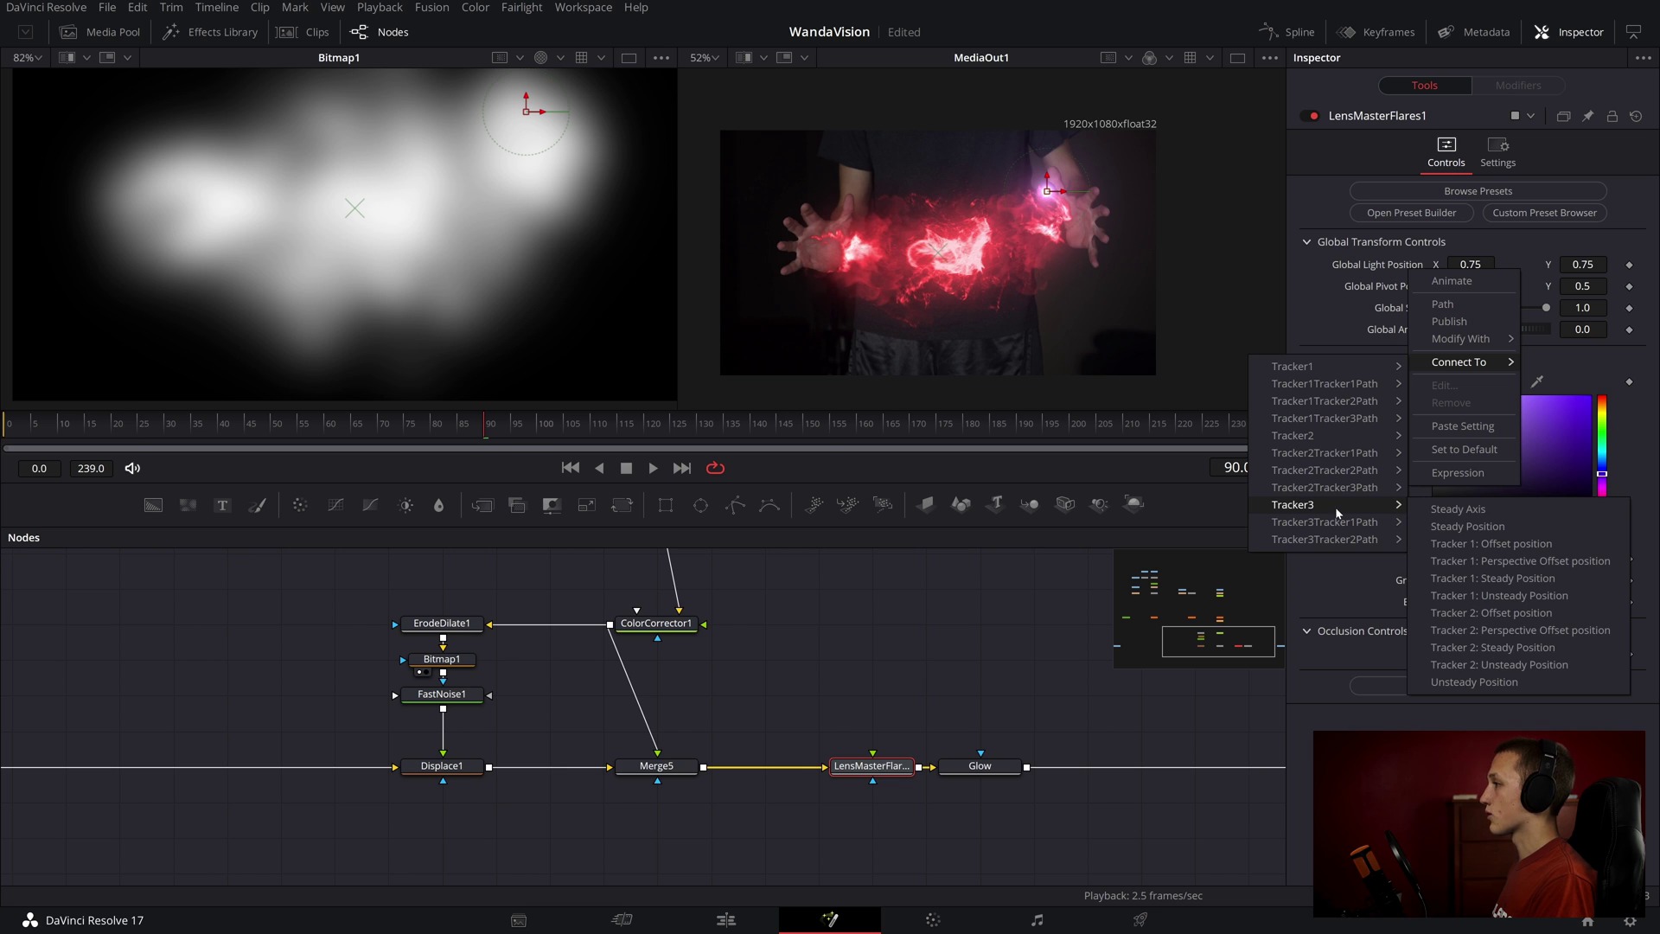
click(1468, 687)
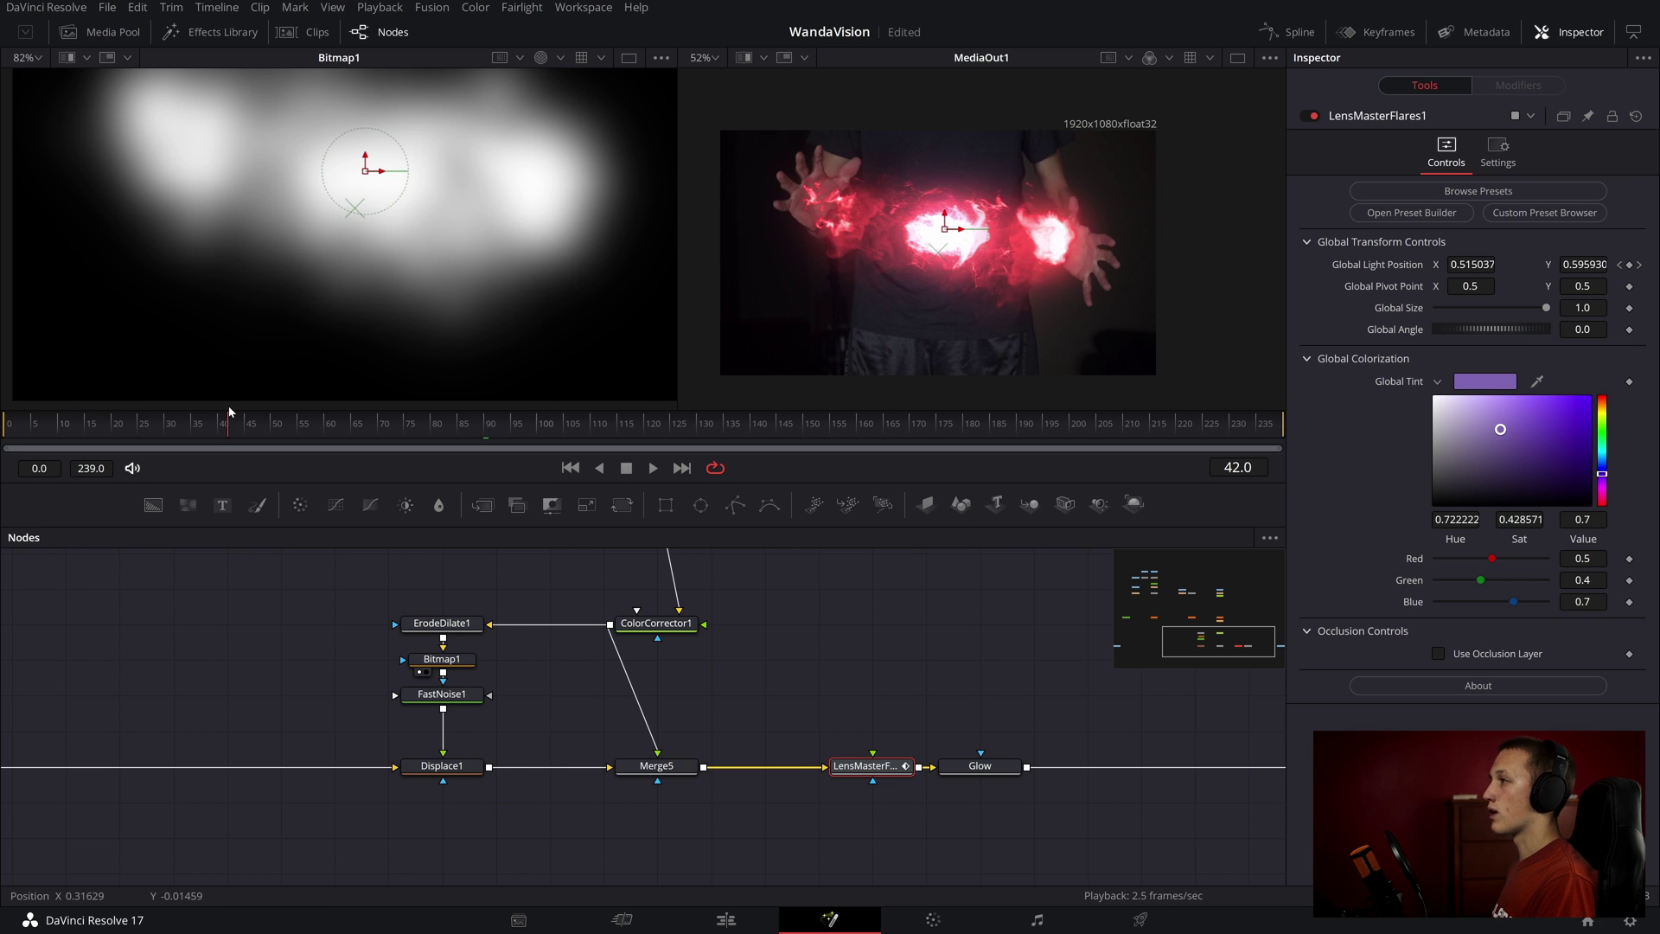
- Set the flare's Global Tint to a red sampled from the magic effect and make the Glow node use the global tint
drag(1537, 381, 895, 237)
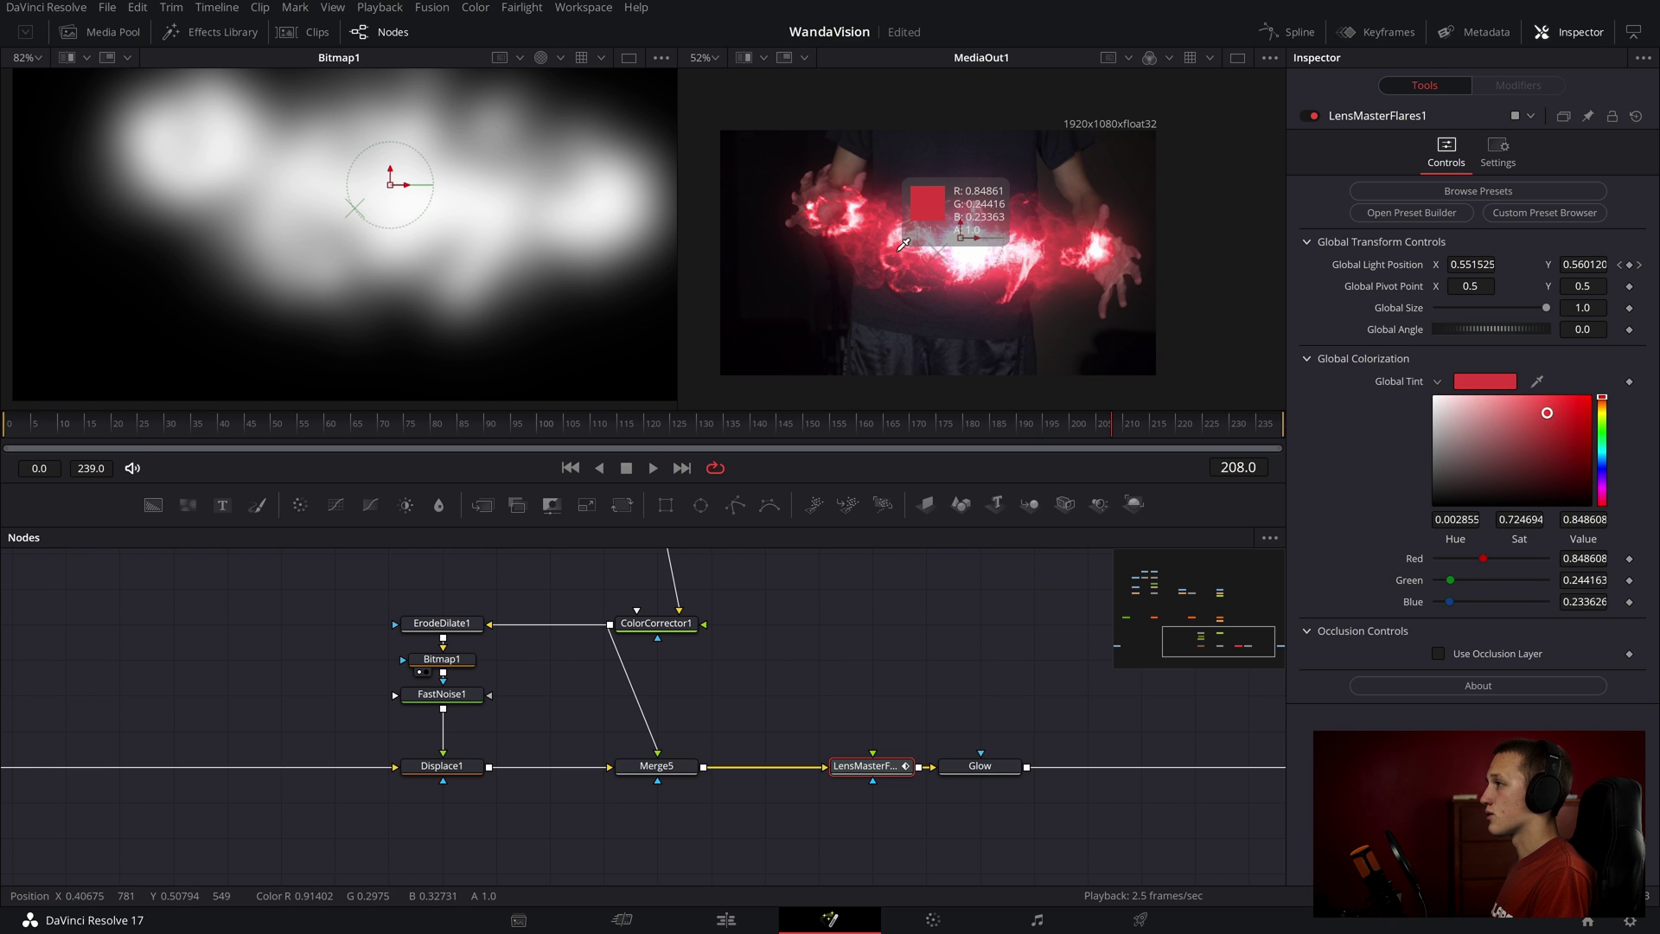
click(964, 772)
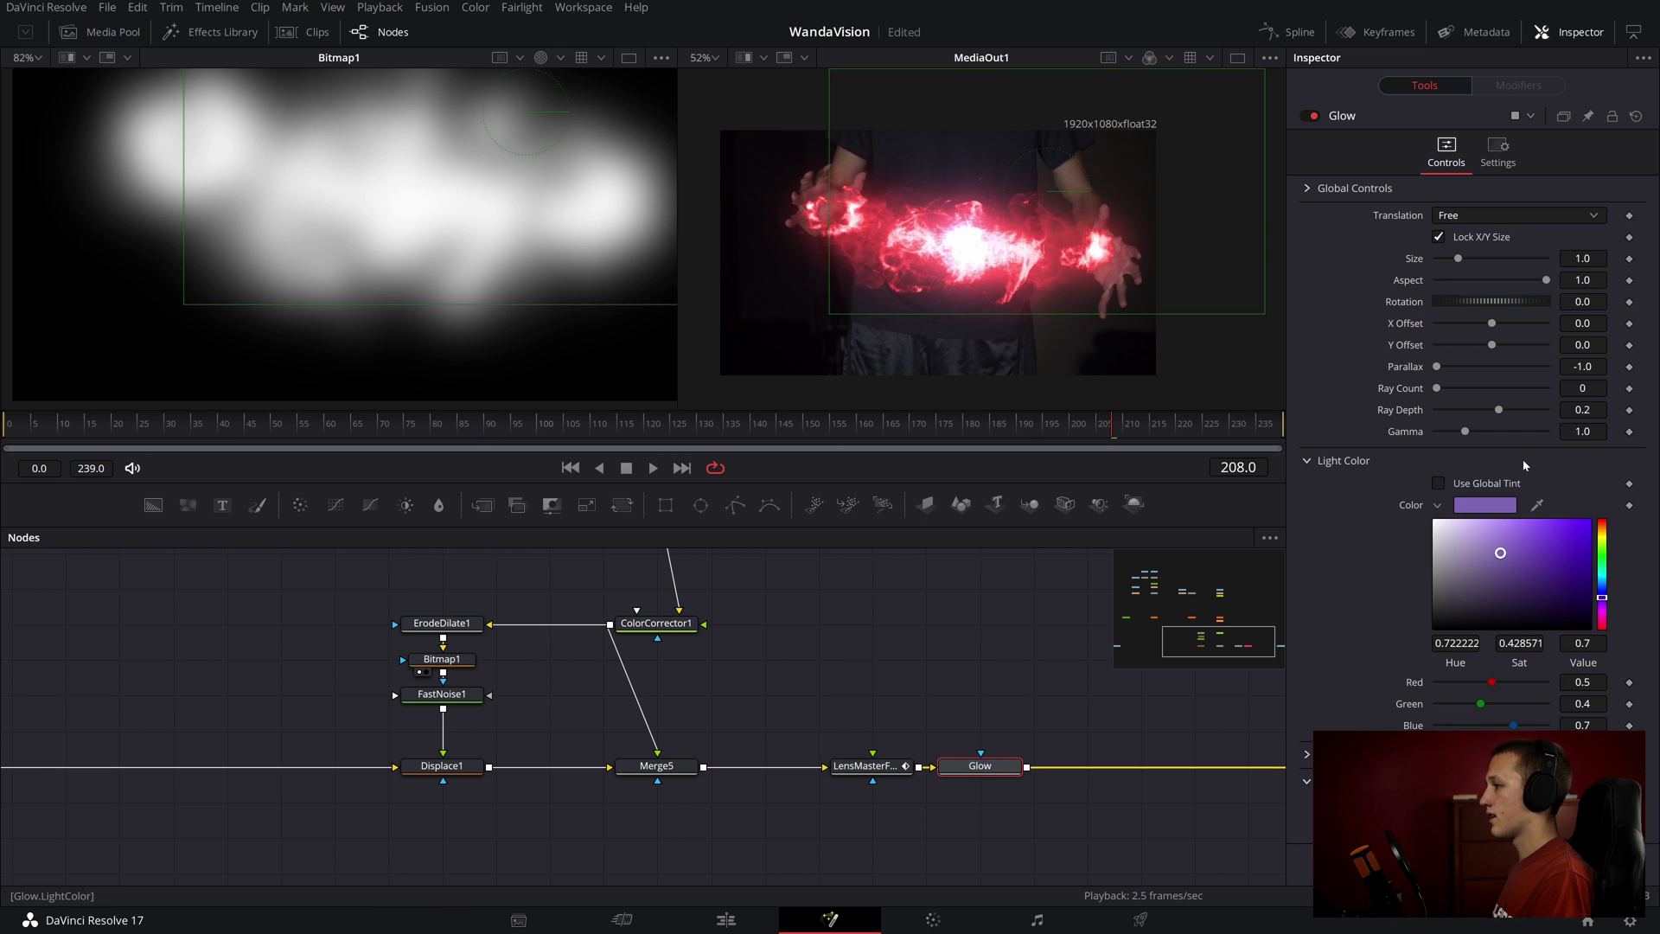
click(1489, 486)
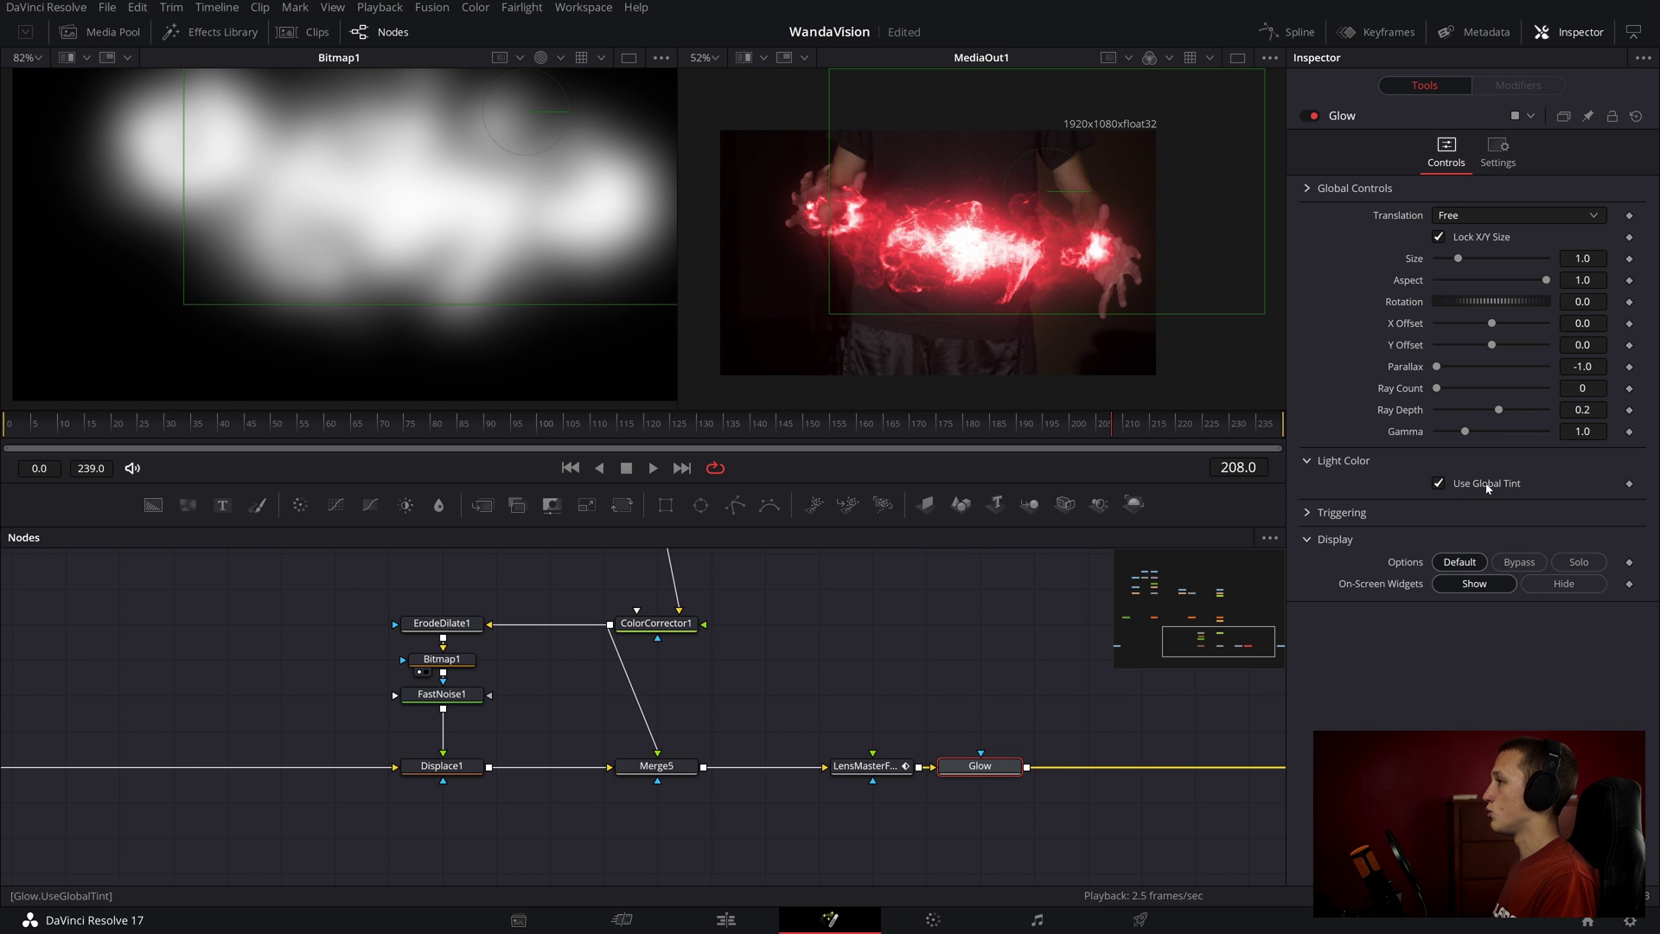
- Set the Glow node's gamma to 1.448, size to 1.181, ray count to 4 and ray depth to 0.57
scroll(952, 697, right, 3)
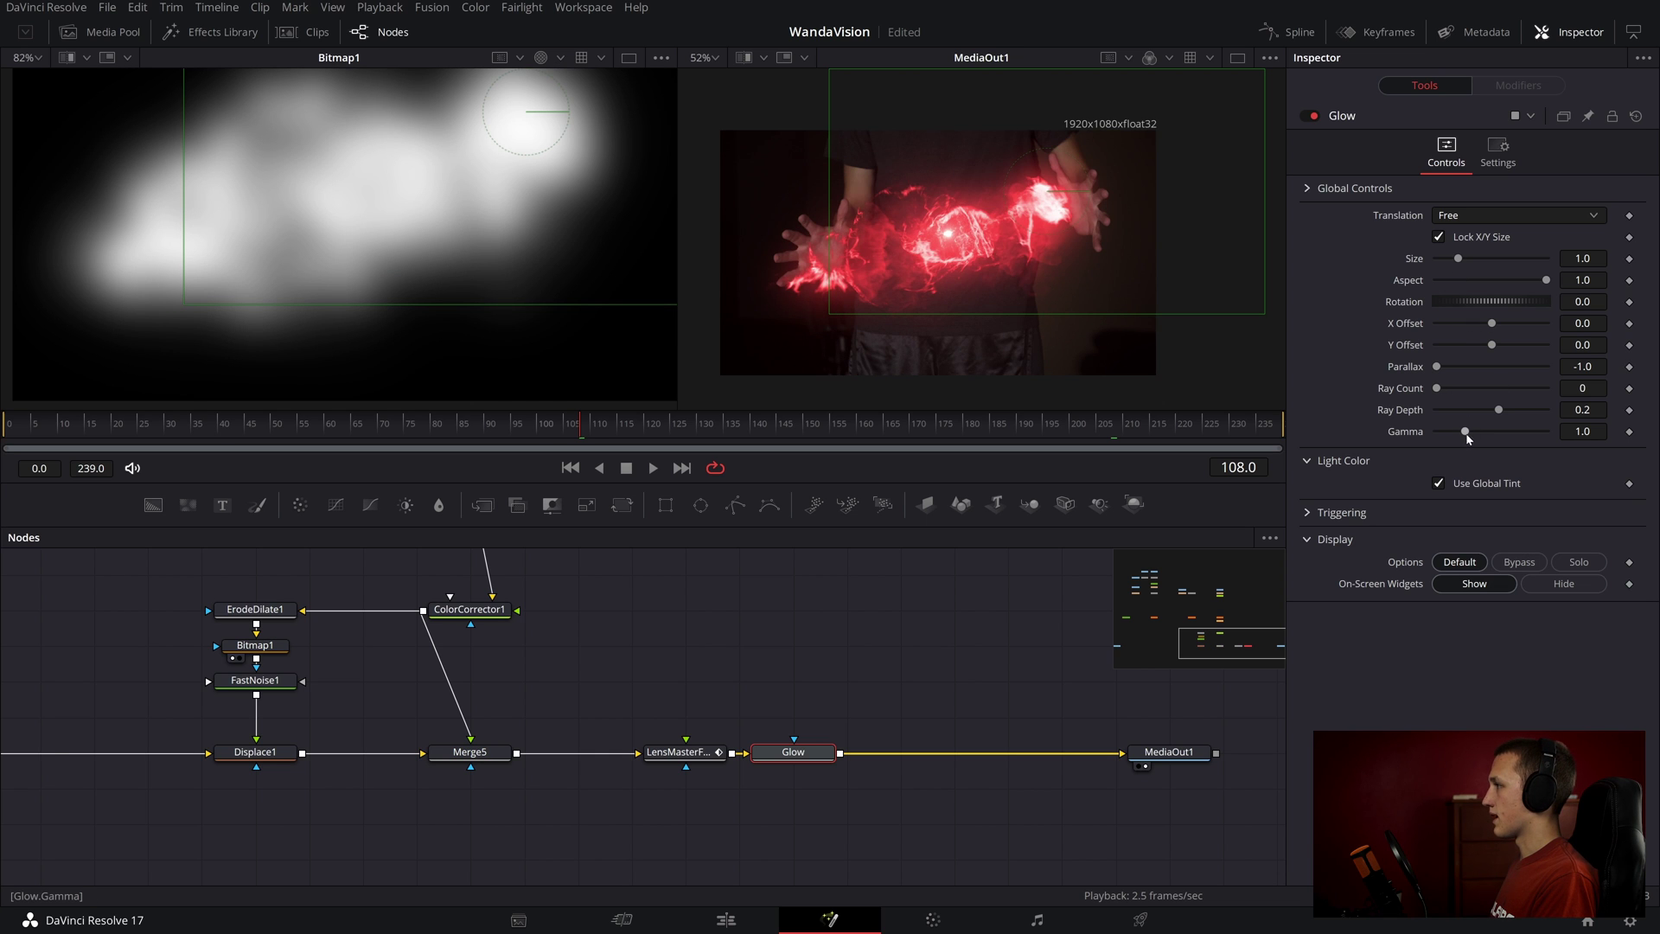
drag(1480, 434, 1495, 434)
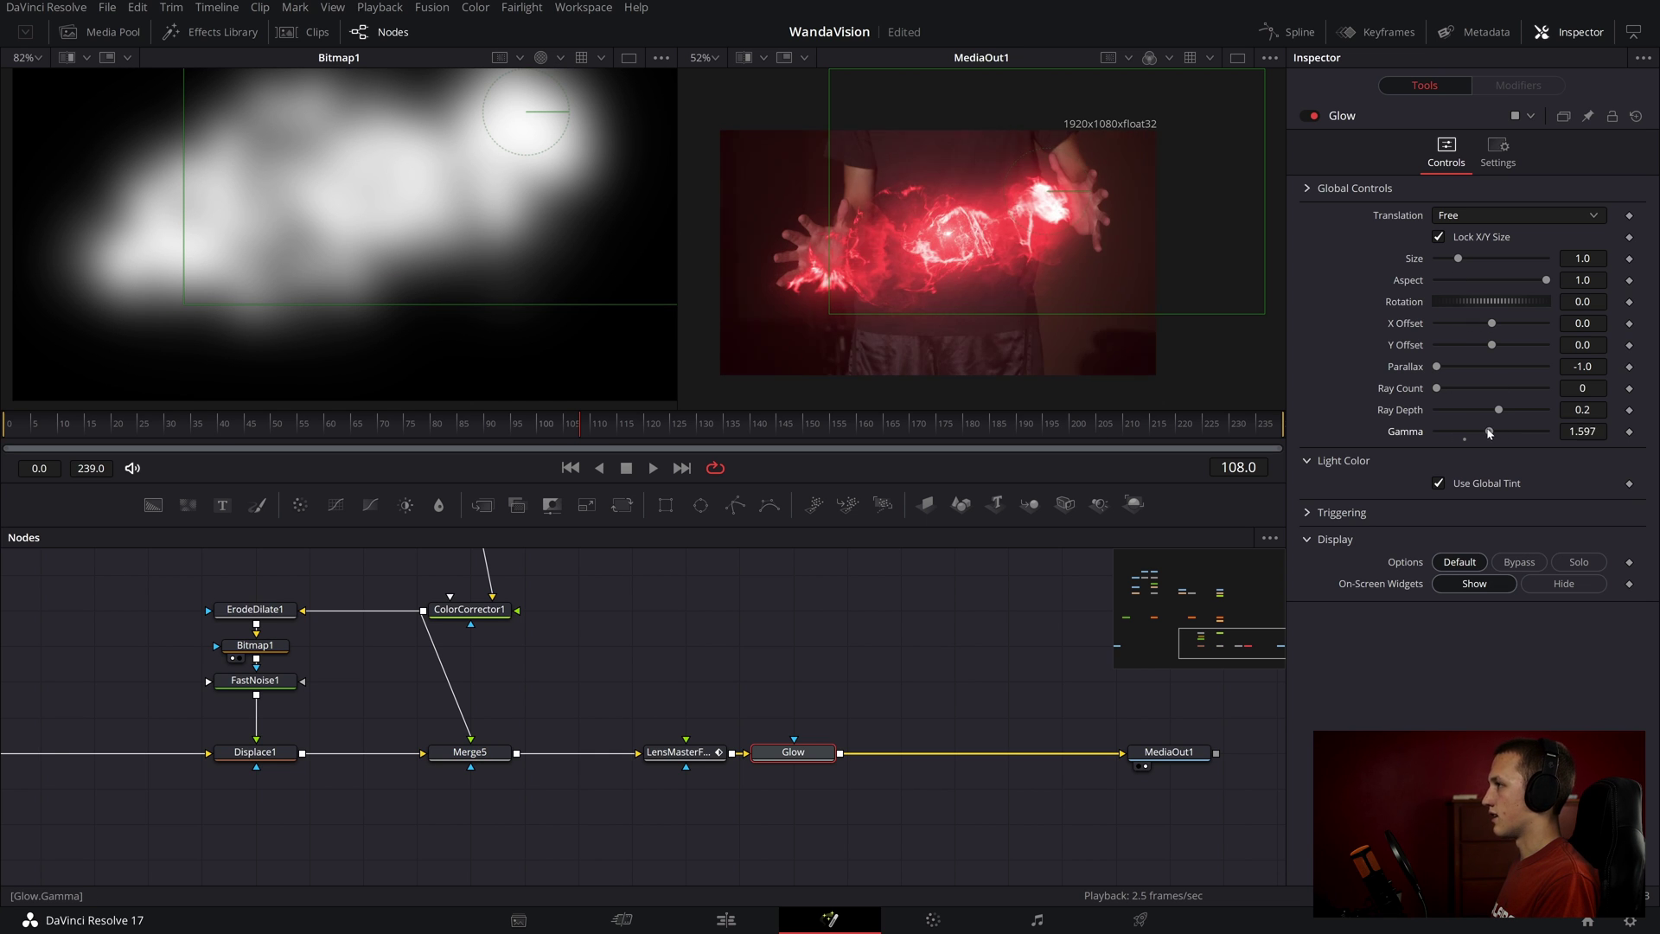
mouse_move(1458, 258)
mouse_down()
mouse_move(1489, 260)
mouse_move(1463, 265)
mouse_up()
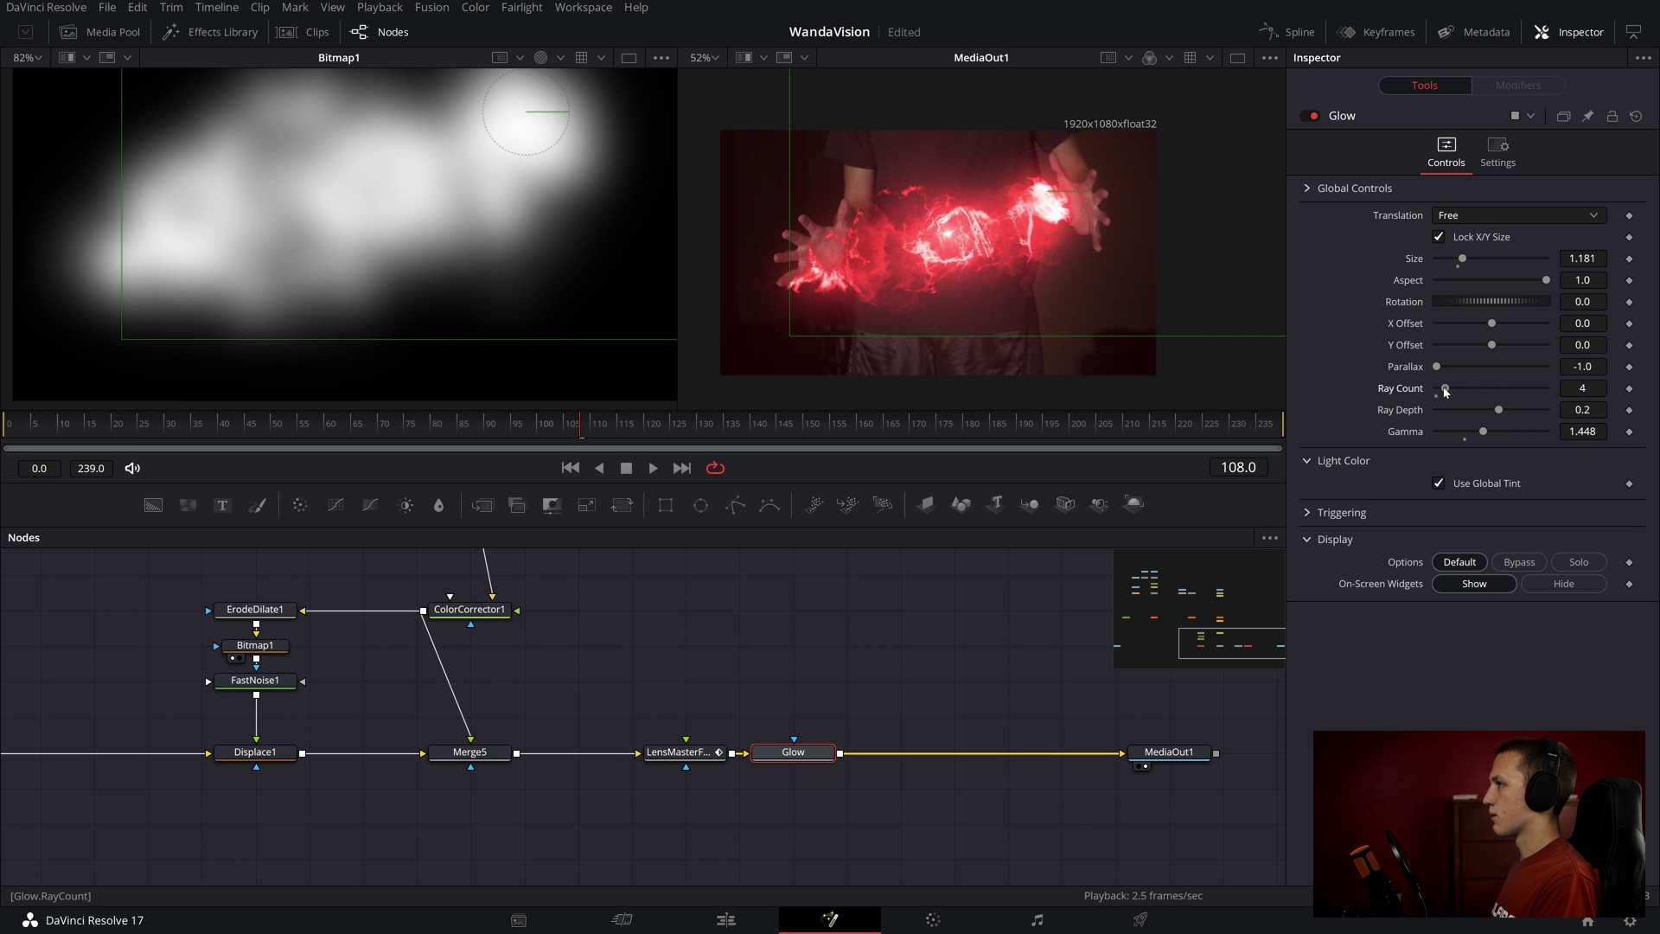
drag(1499, 412, 1517, 411)
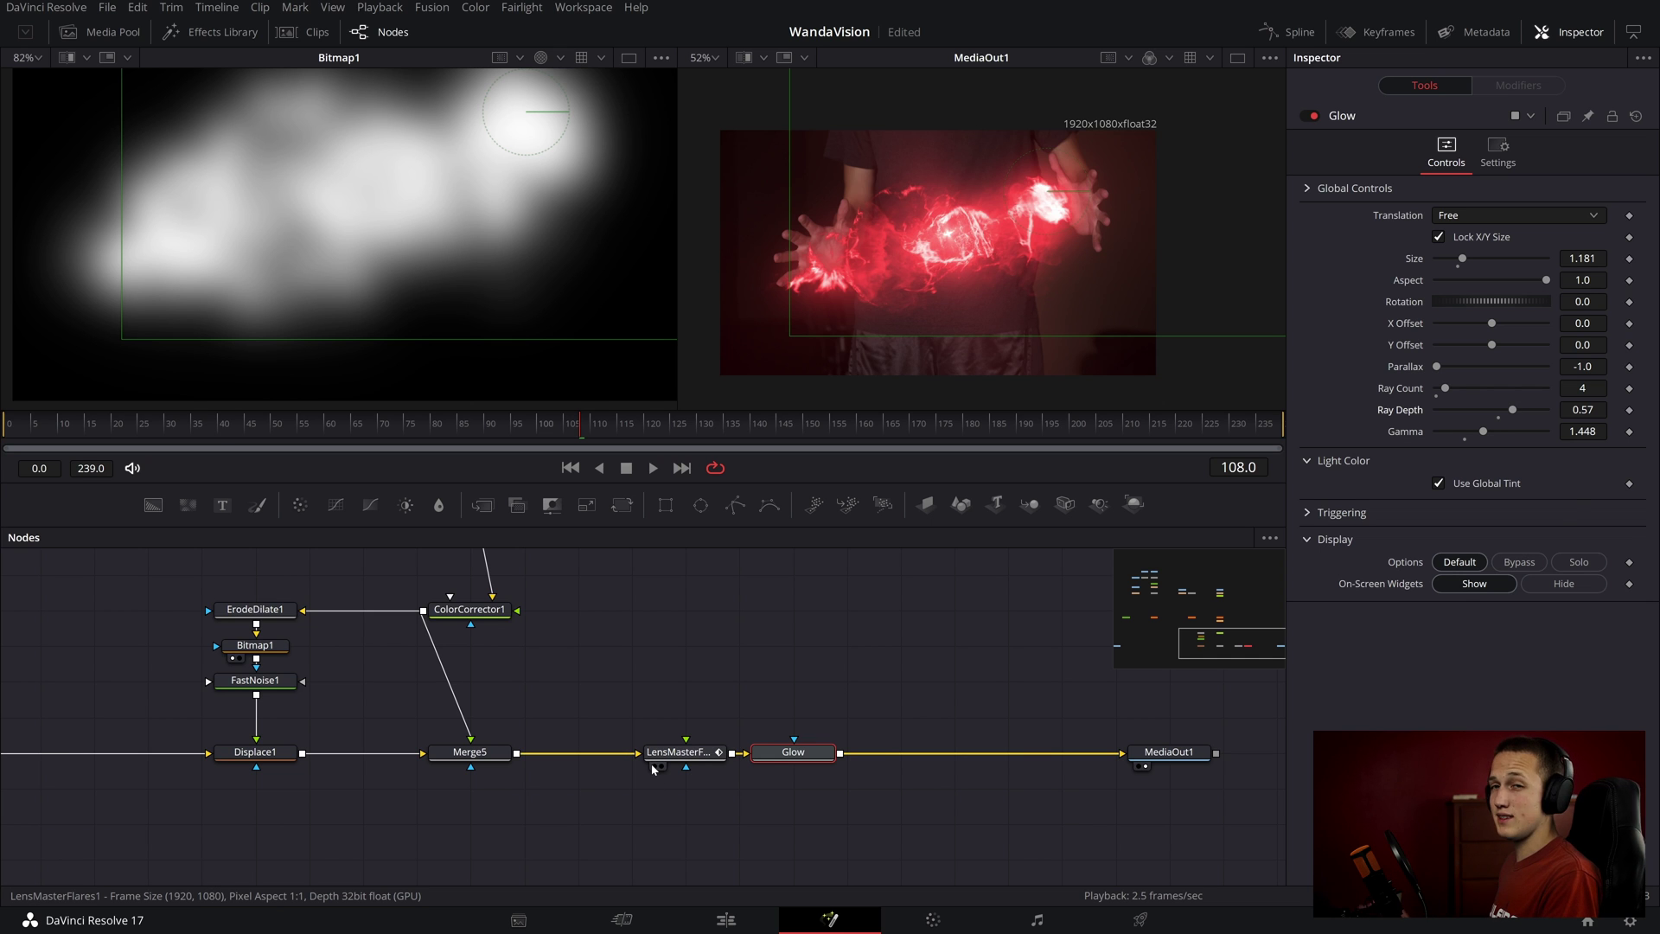
- Add an Anamorphic Spot element from the flare preset builder after the Glow node
click(703, 754)
click(1411, 213)
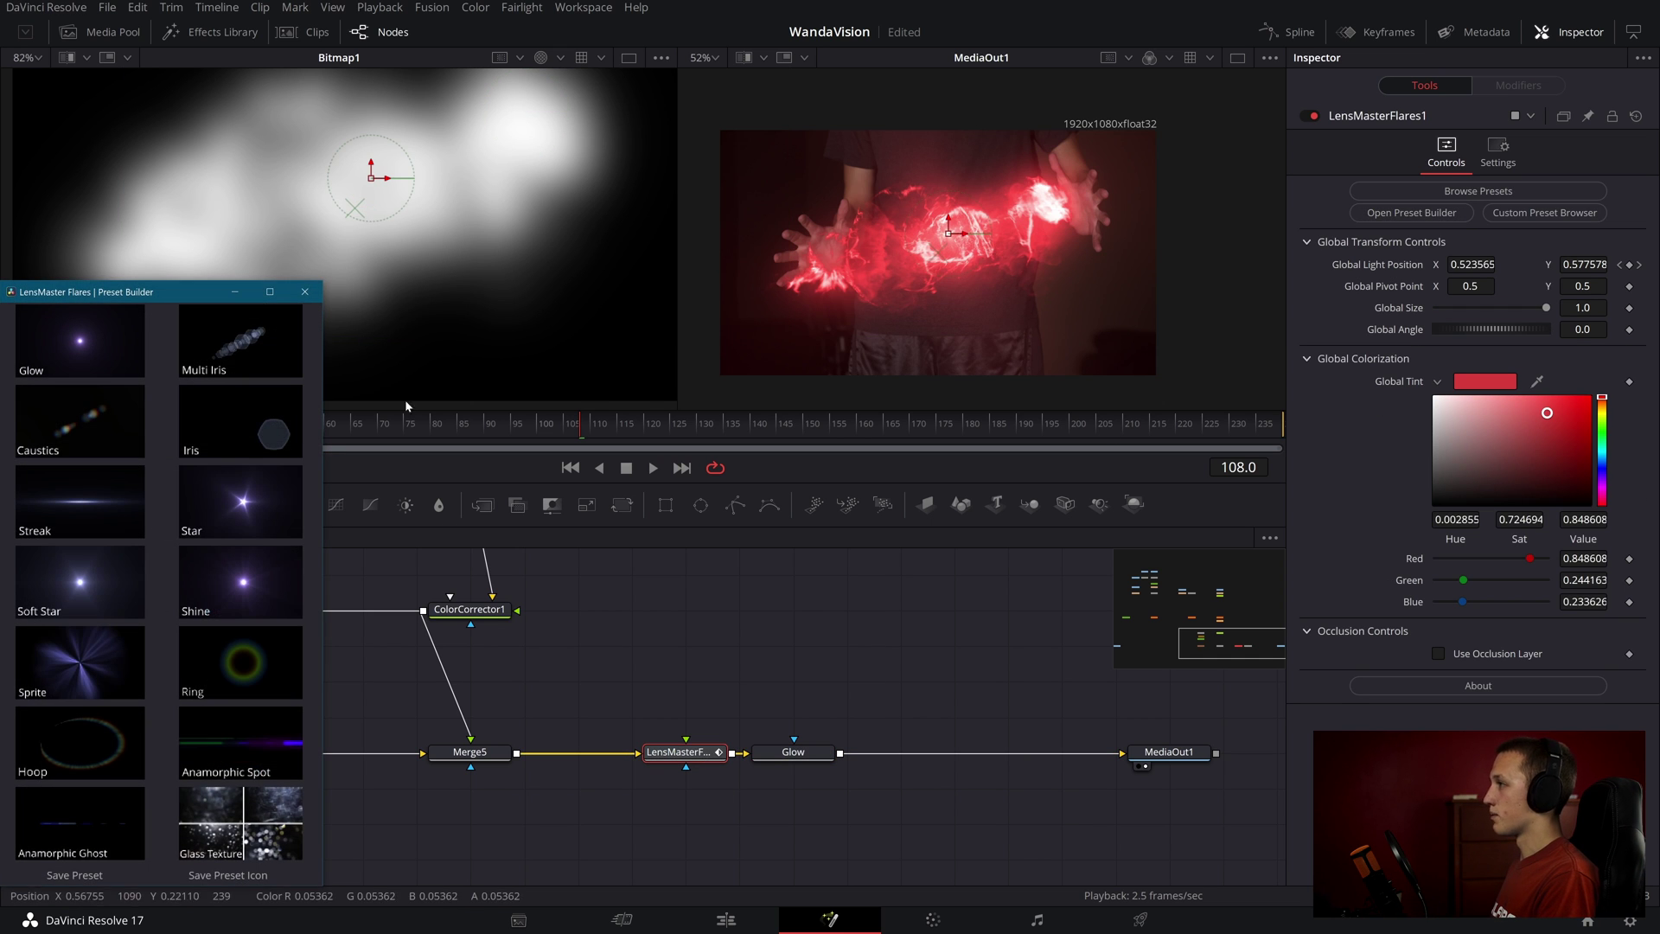
click(820, 753)
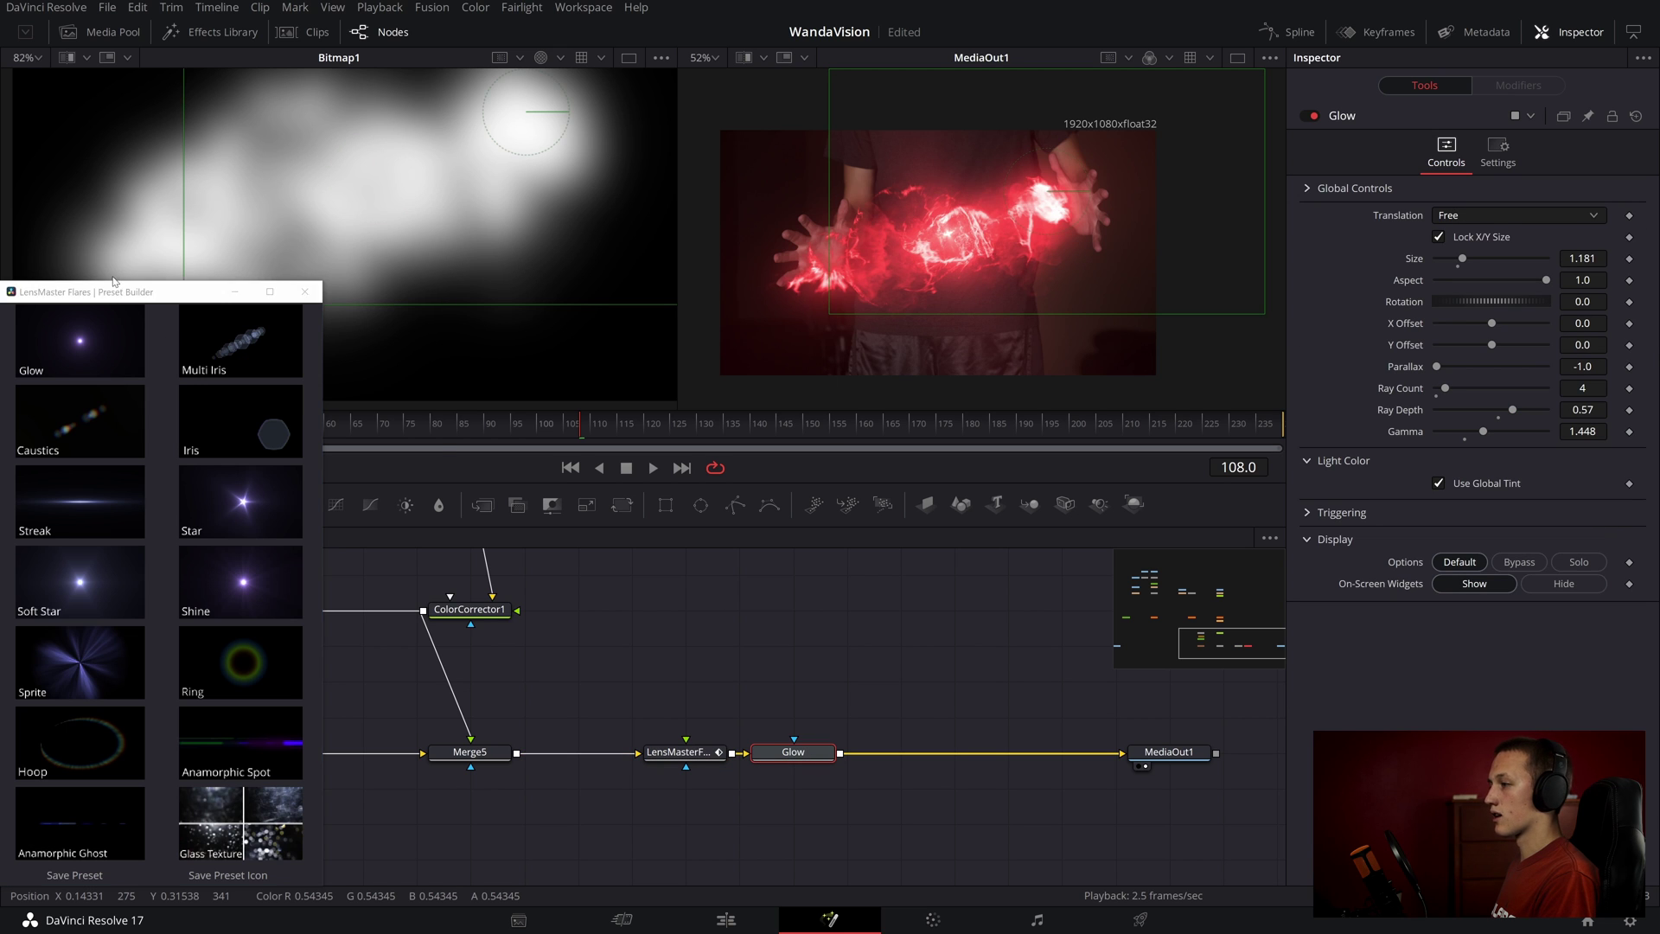
drag(130, 296, 251, 246)
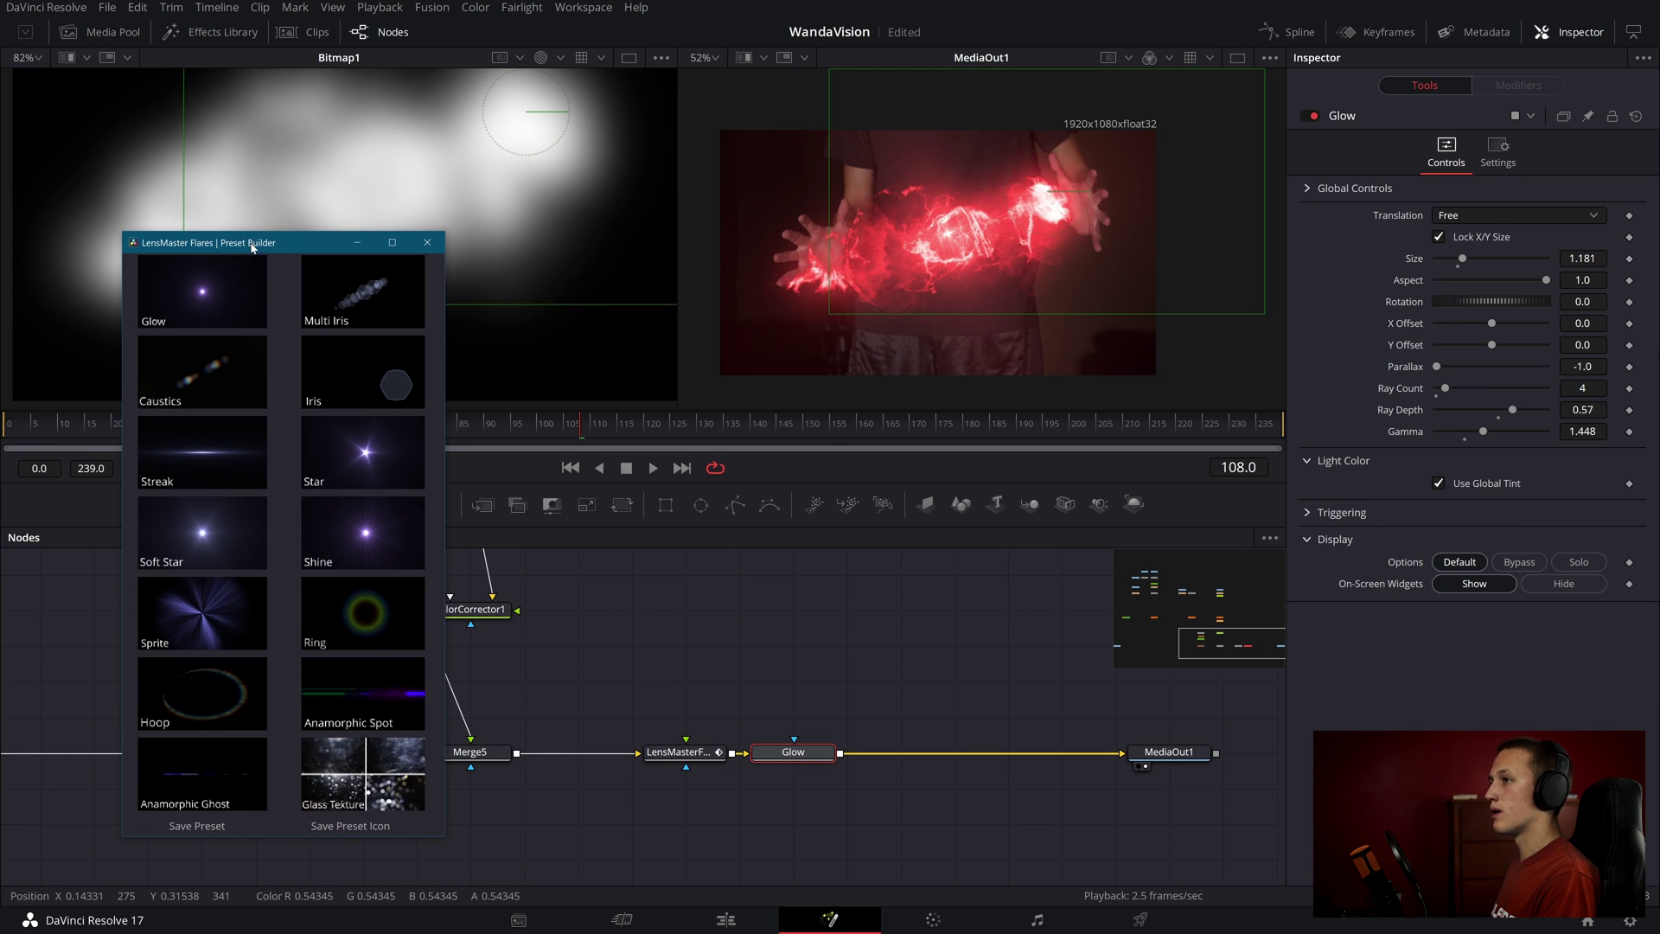
click(349, 696)
- Replace the Spot node's magenta, green and blue colors with reds sampled from the magic effect
click(1474, 155)
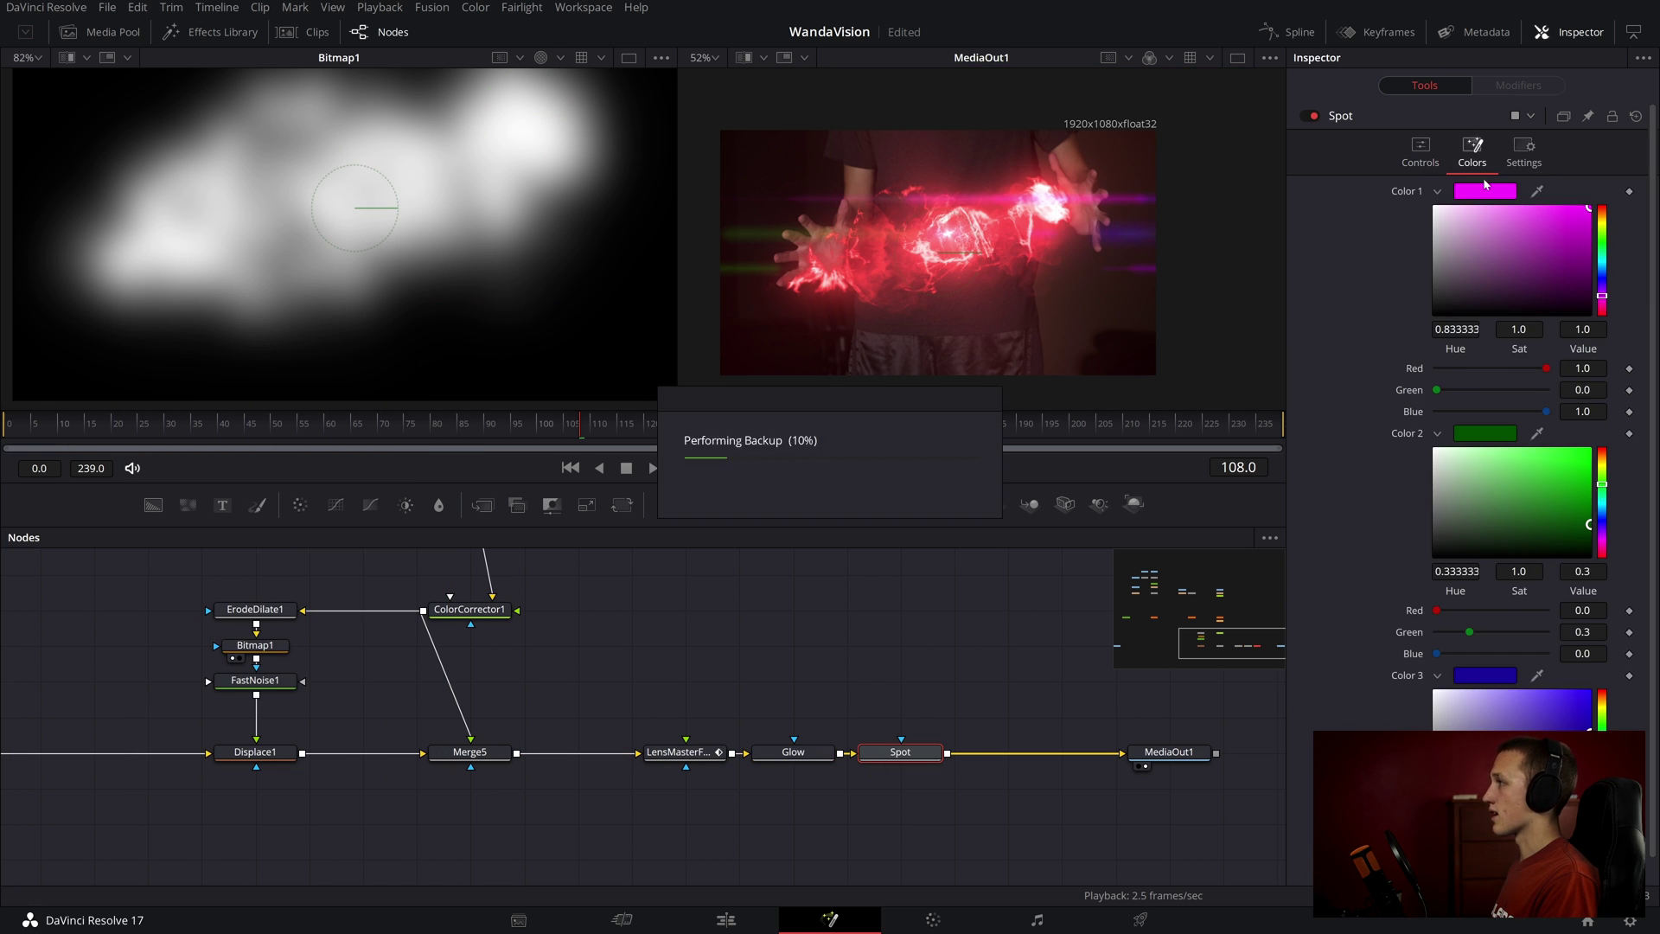
drag(1536, 190, 1011, 213)
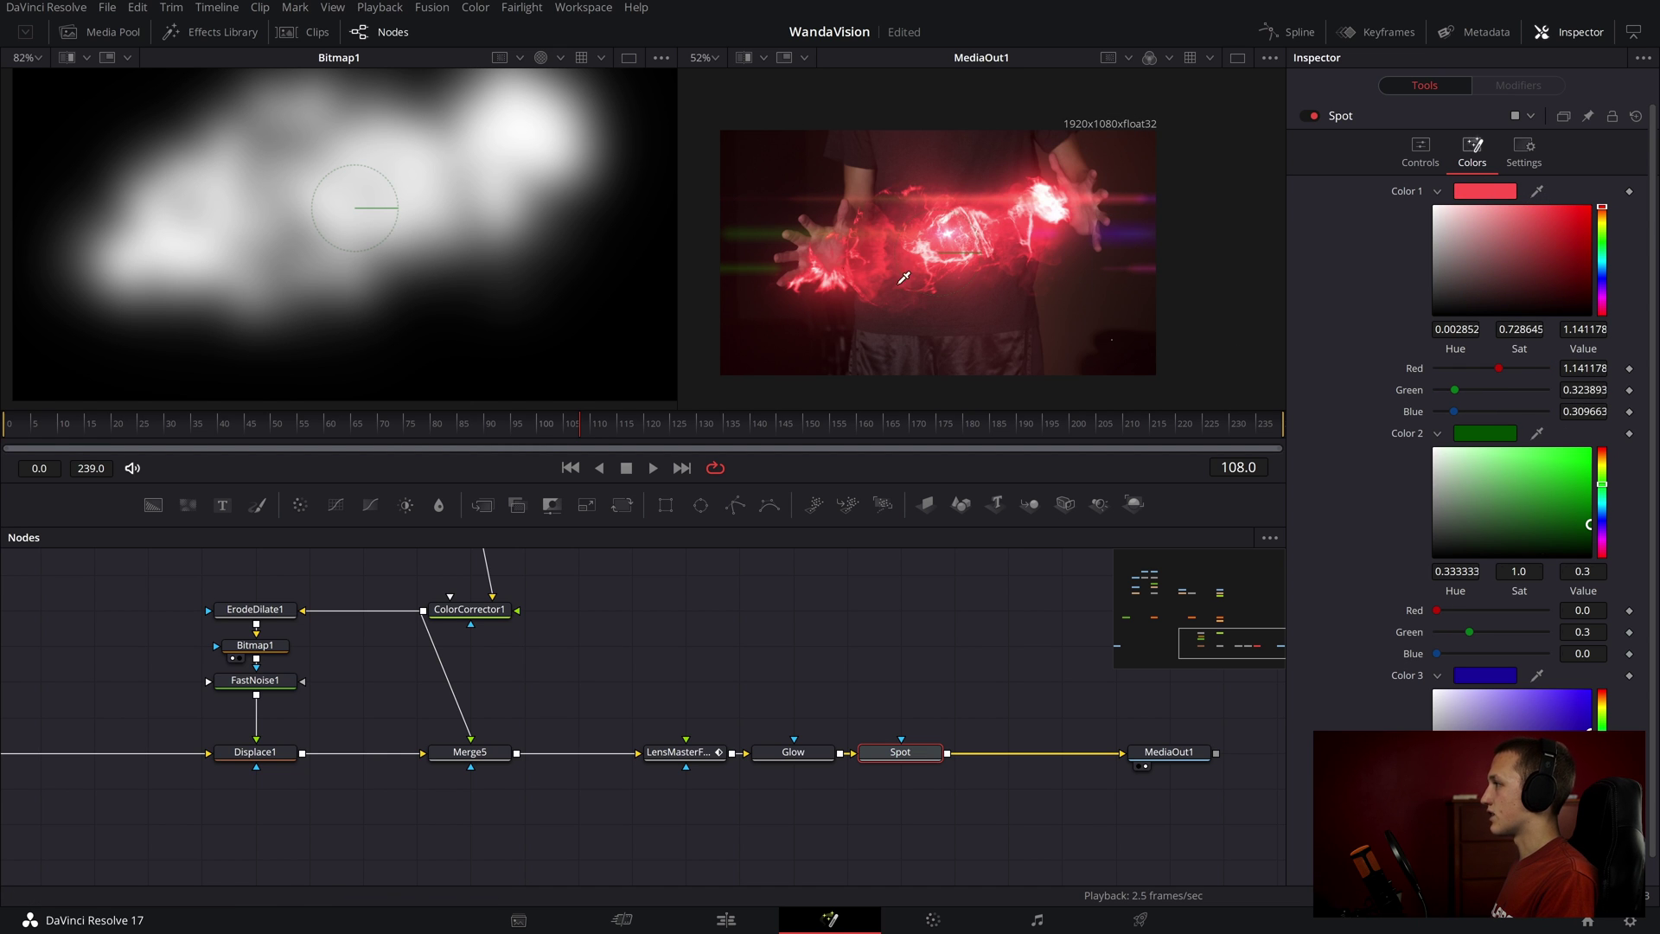
drag(900, 283, 863, 249)
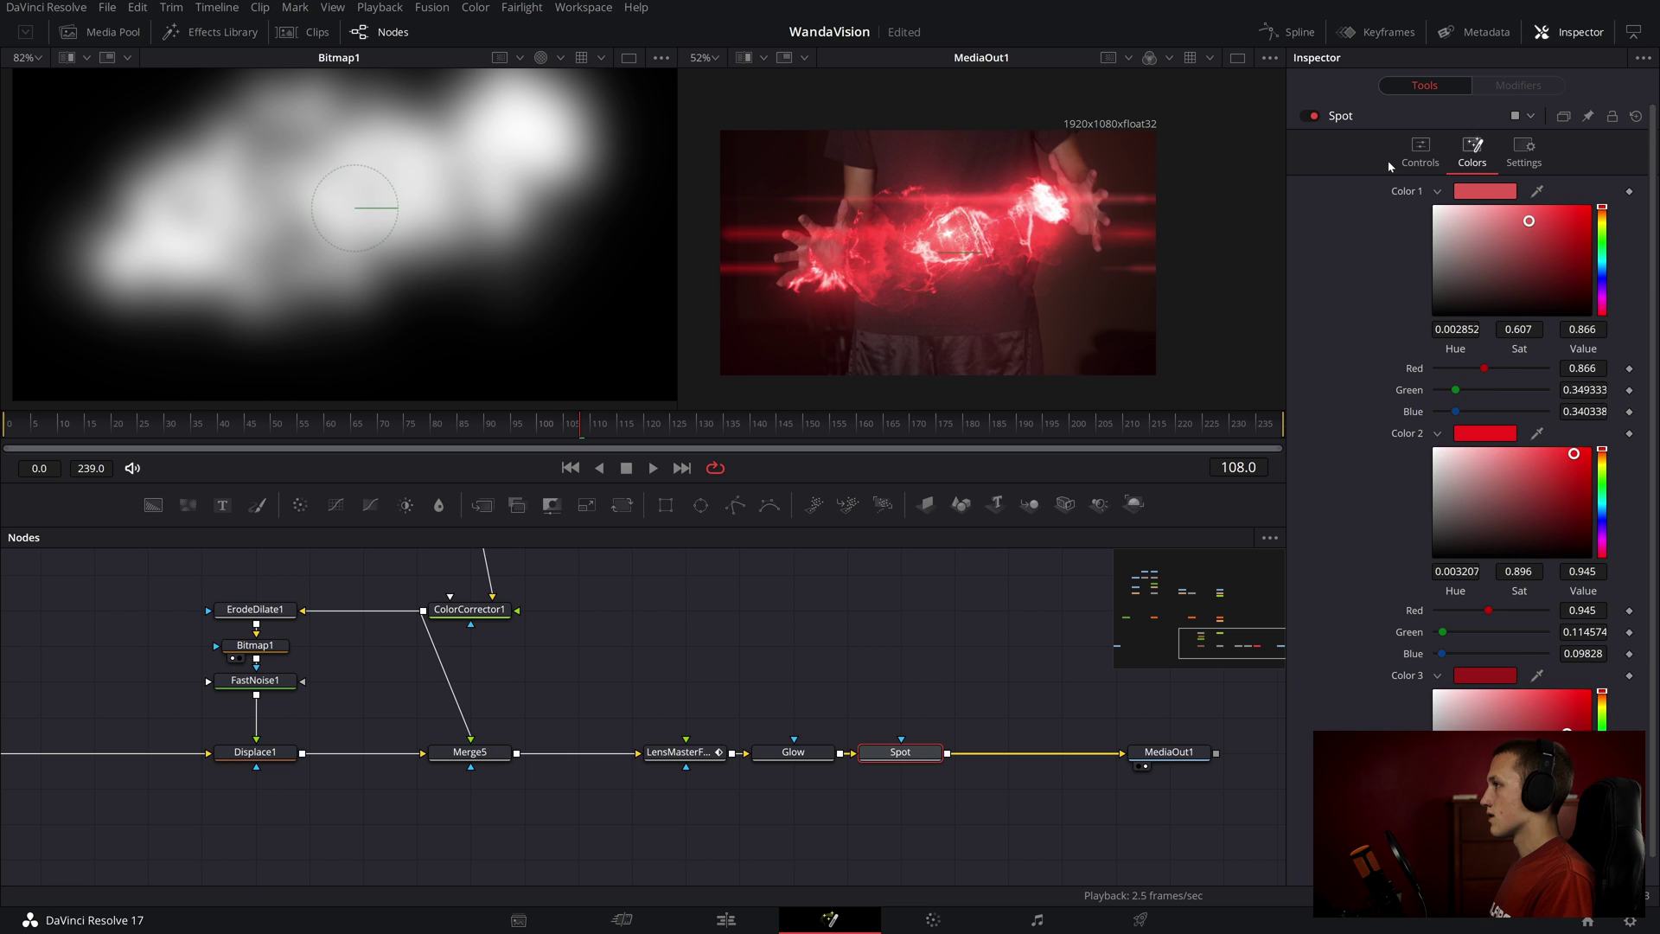
- Set the Spot's X scale to 1.575, Y scale to 2.165 and intensity to 1.83, with its glow enabled
click(1422, 154)
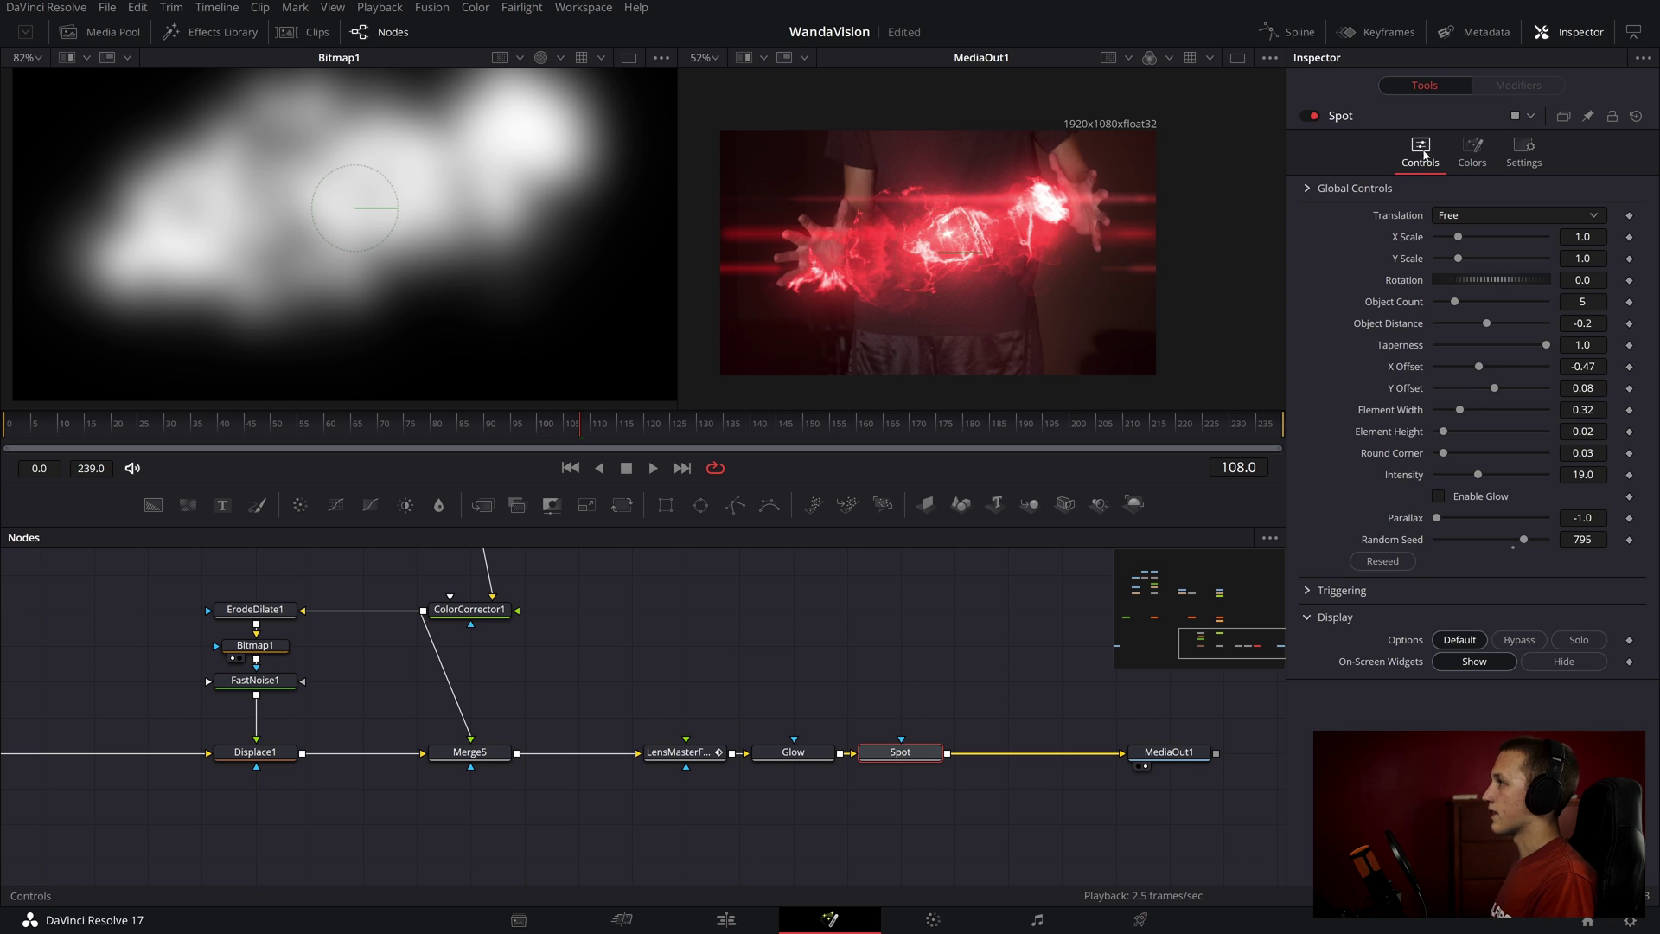
mouse_move(1458, 258)
mouse_down()
mouse_move(1485, 258)
mouse_move(1471, 238)
mouse_up()
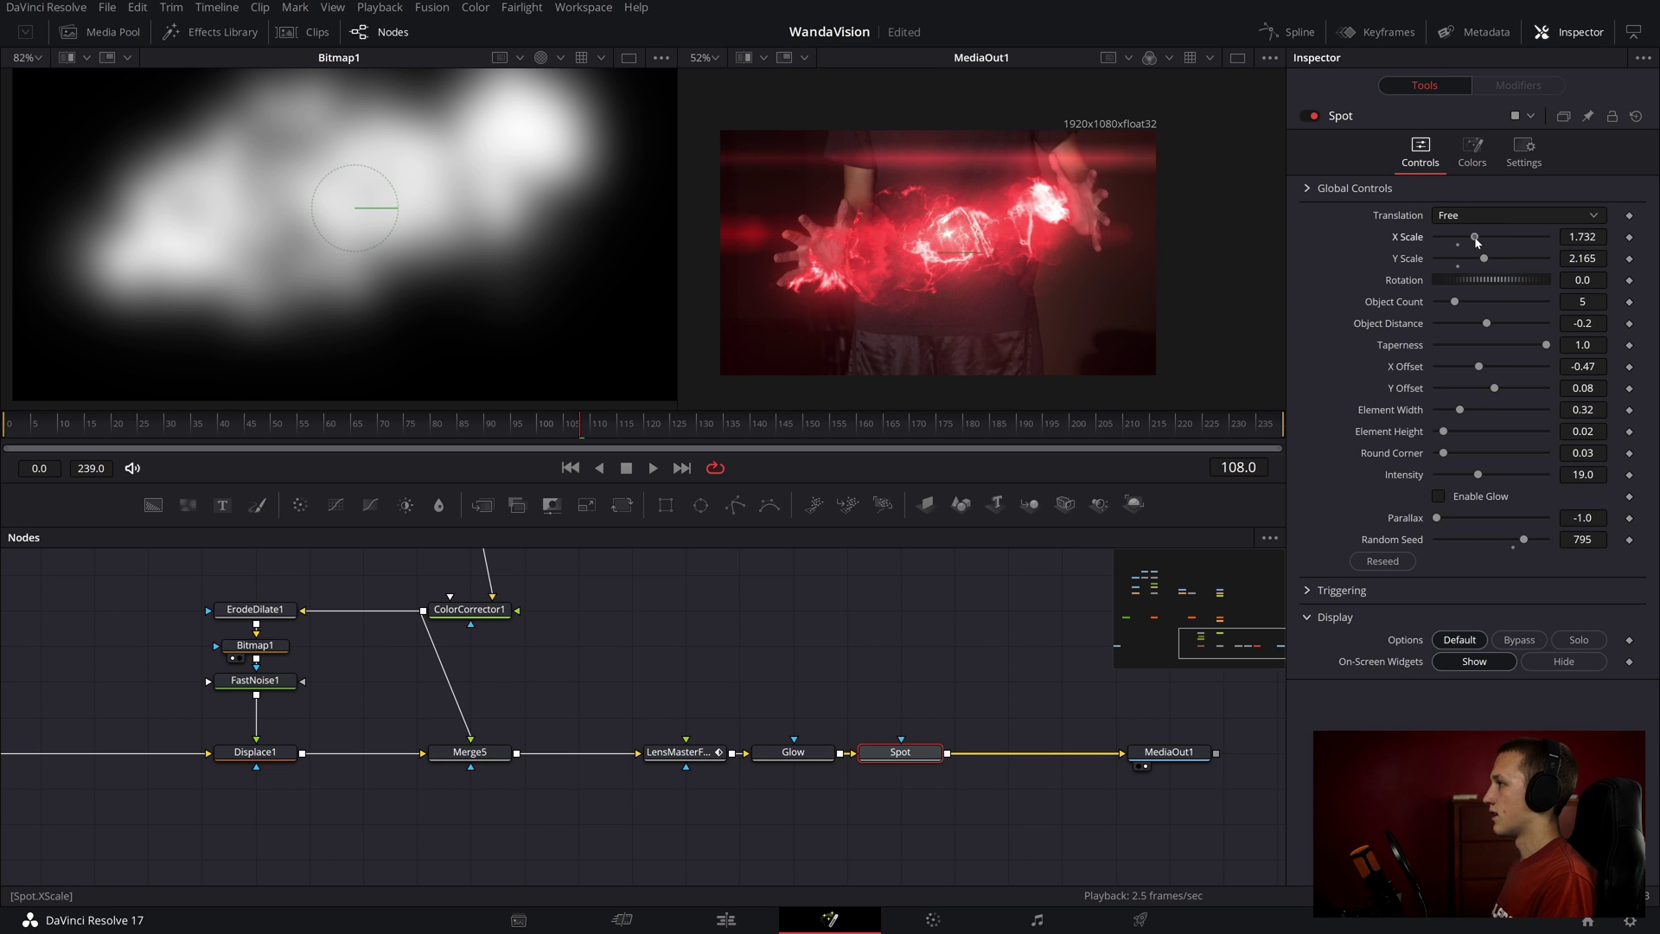
drag(1479, 475, 1463, 476)
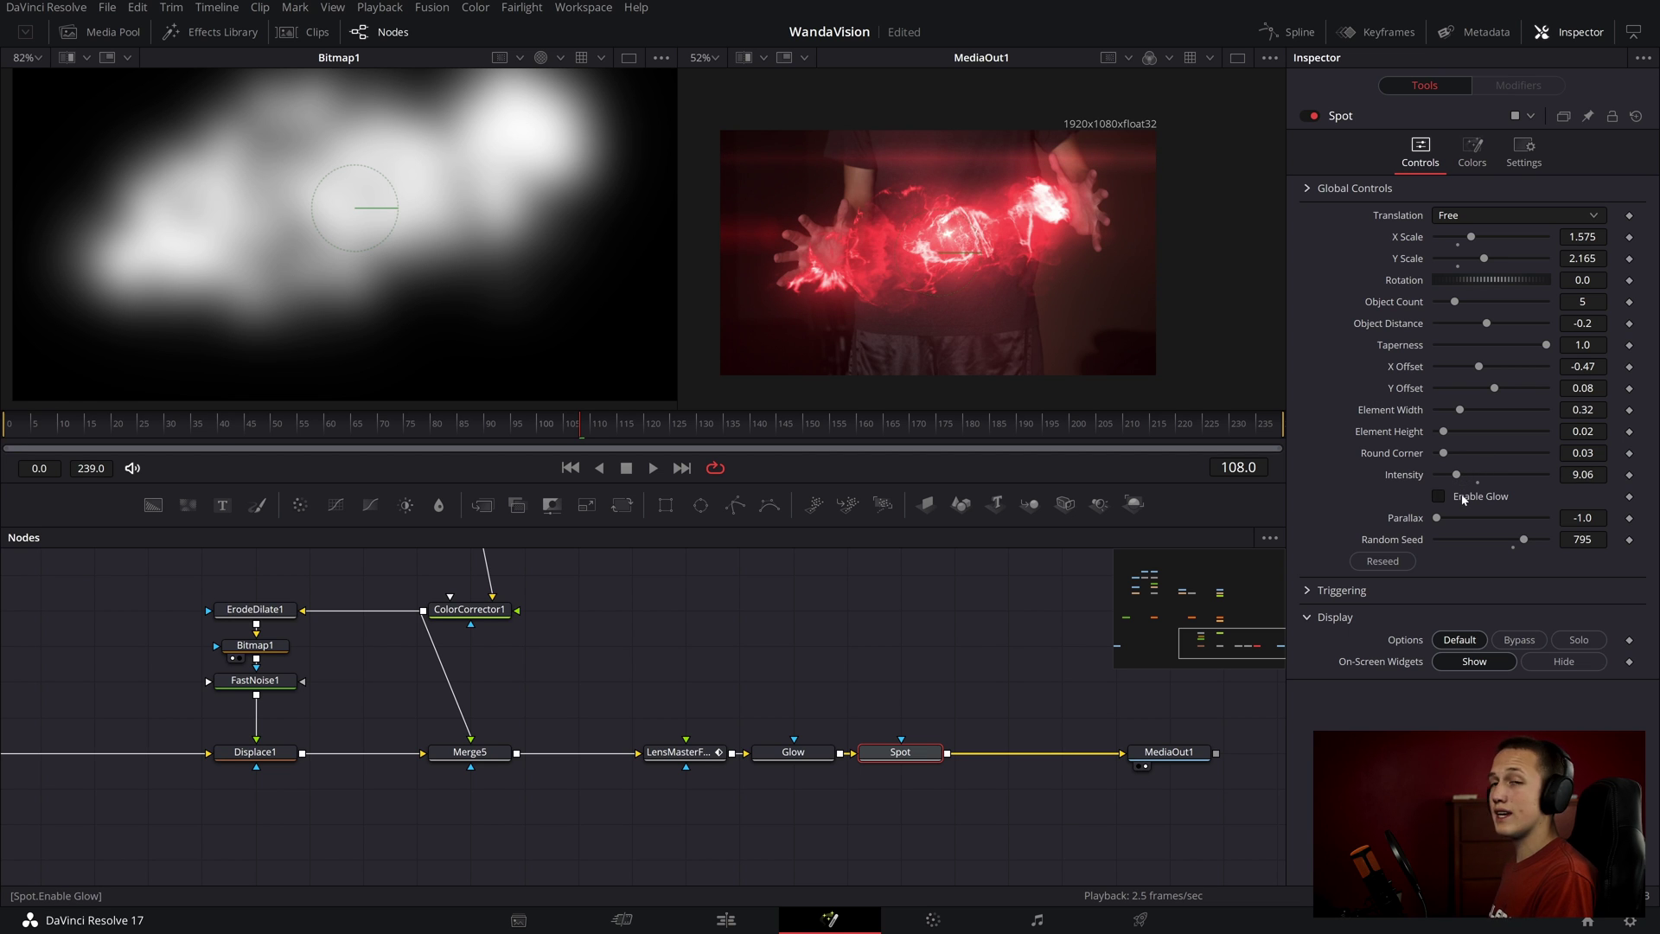
click(1463, 499)
drag(1456, 475, 1446, 481)
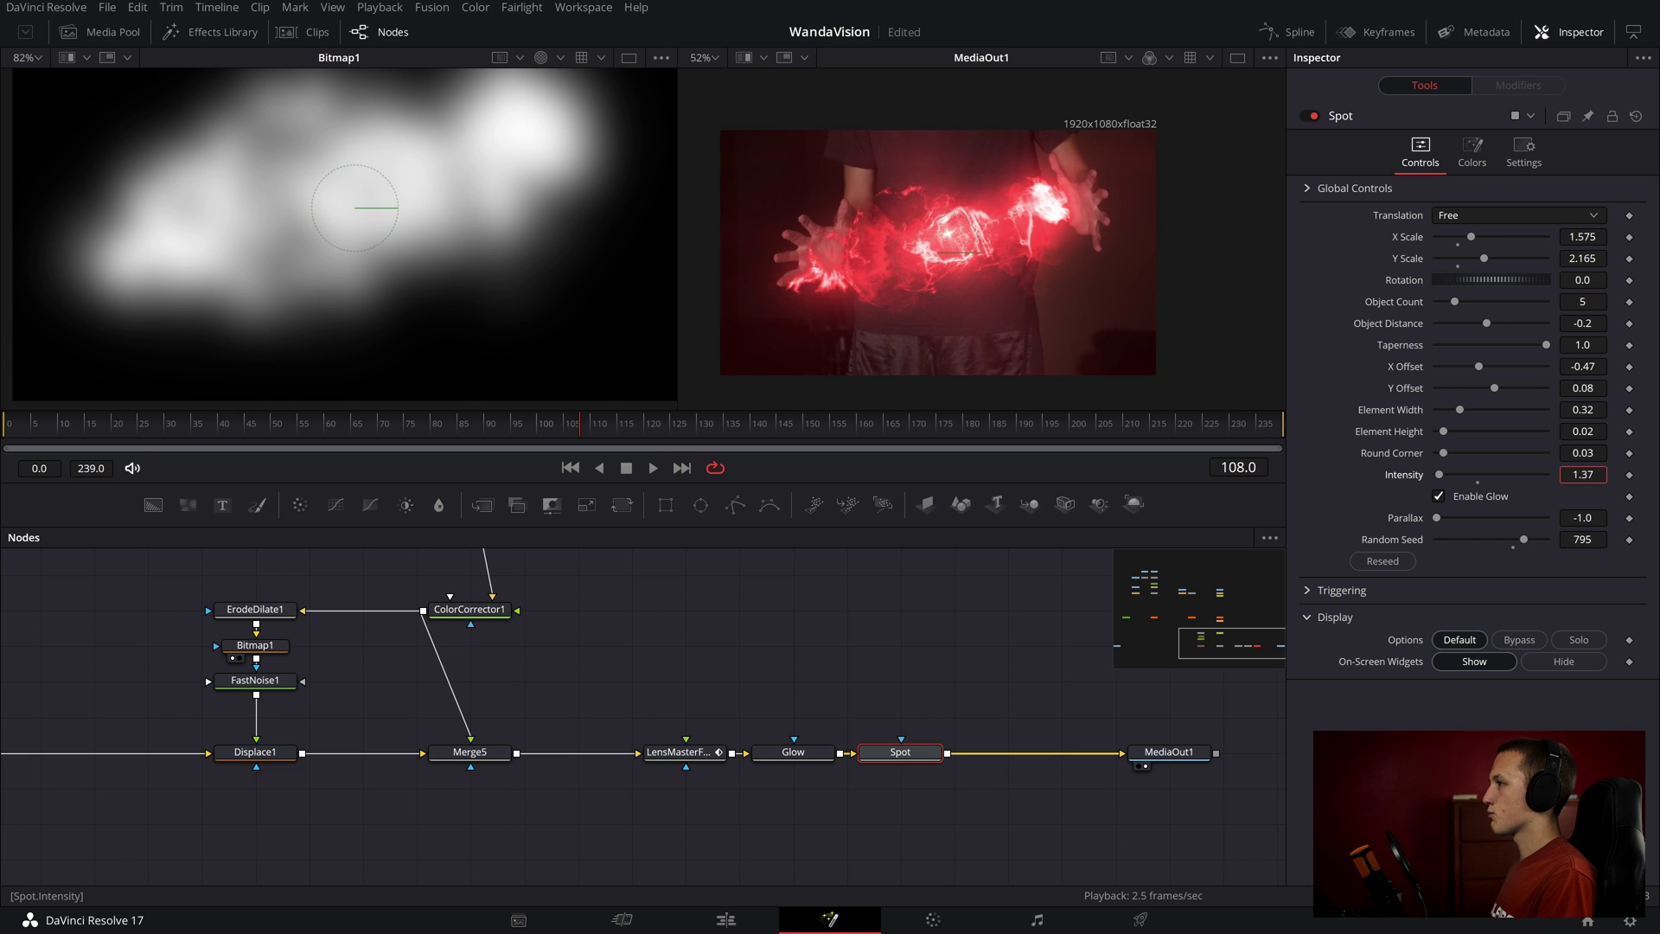
- Compare the image with the Spot node disabled and enabled, leaving the node enabled
click(1308, 117)
click(1308, 117)
click(1308, 117)
click(1308, 117)
click(1309, 117)
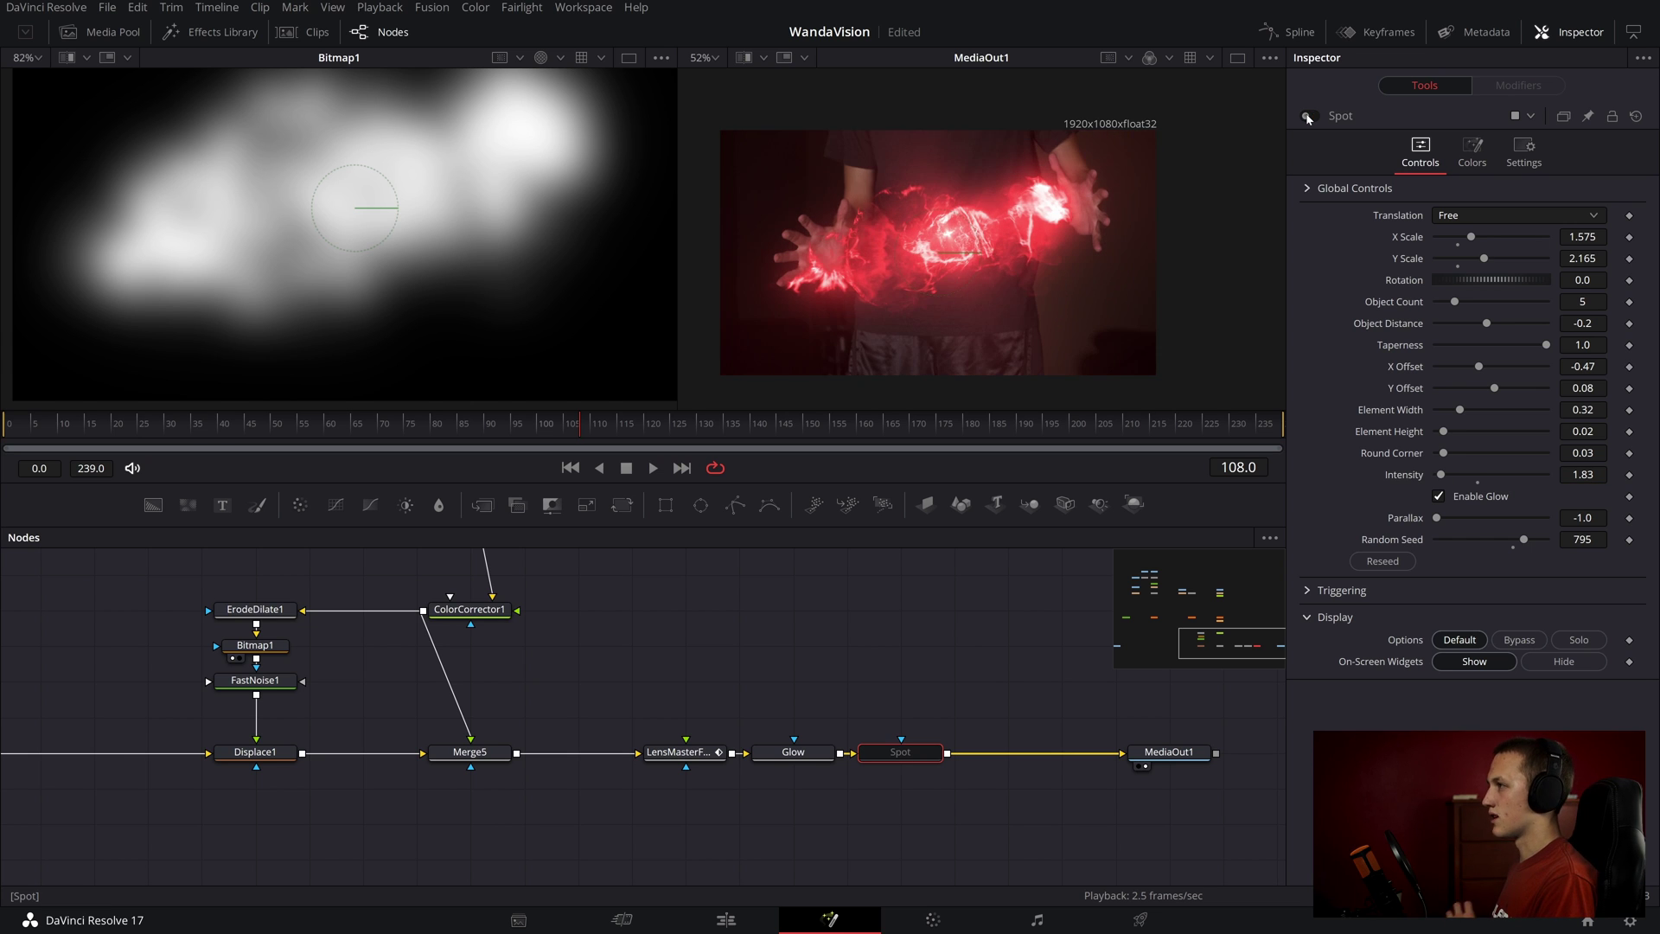
click(1309, 117)
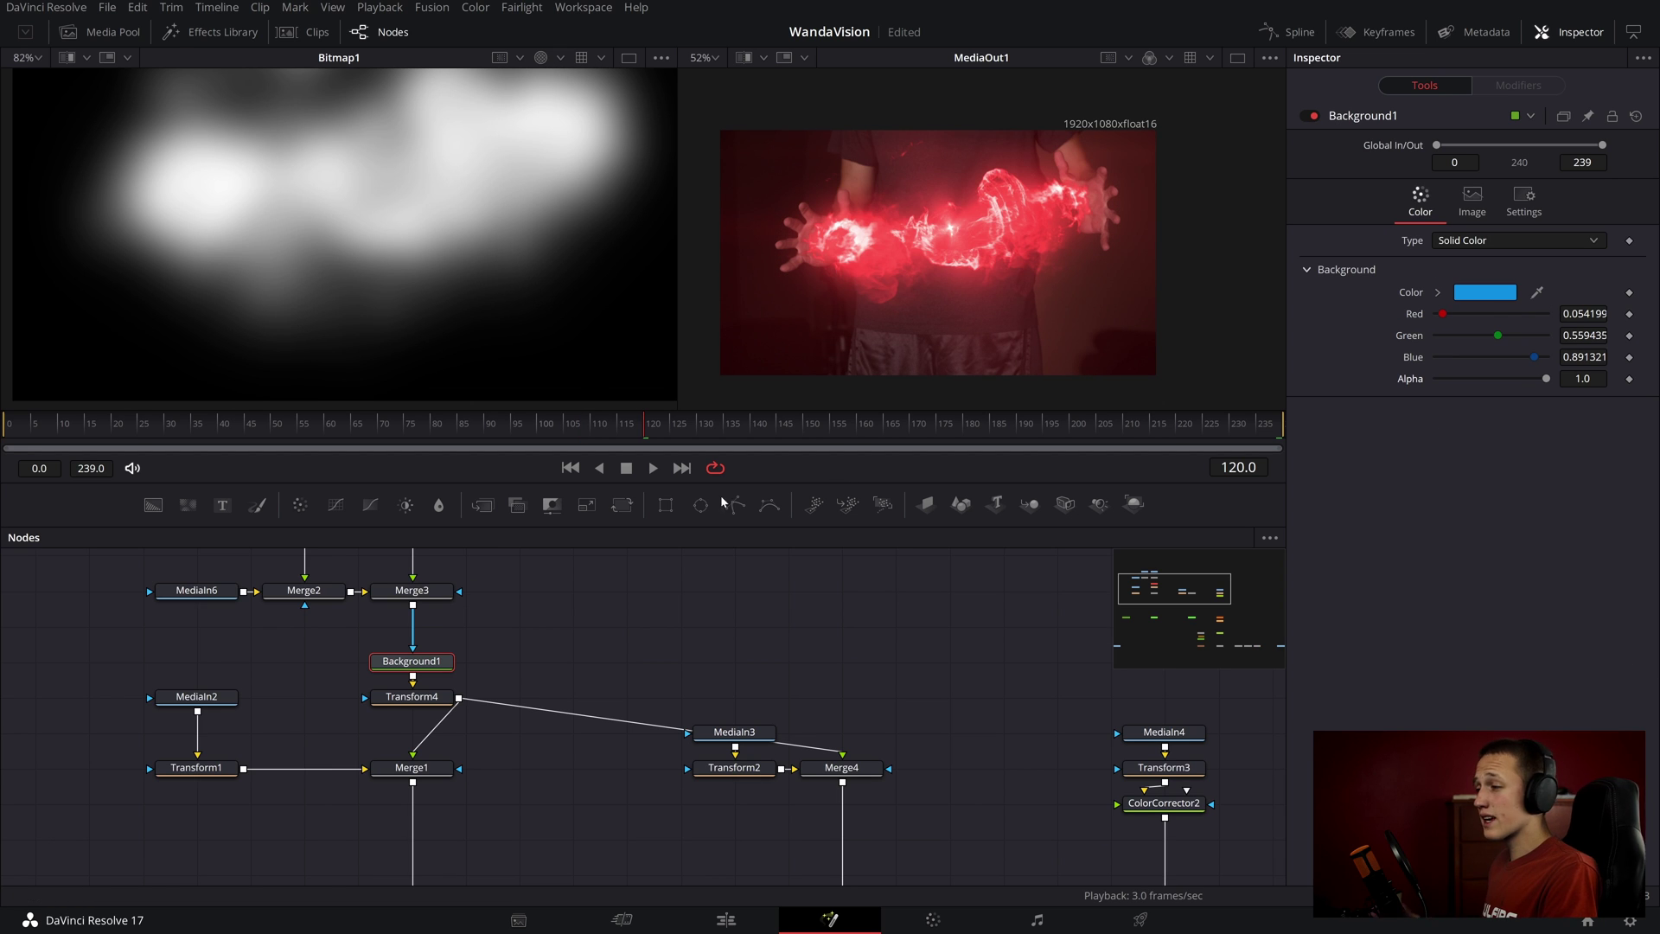
- Lower the blend of Merge1 to 0.441 and of Merge4 to 0.496, and play back the effect
click(437, 768)
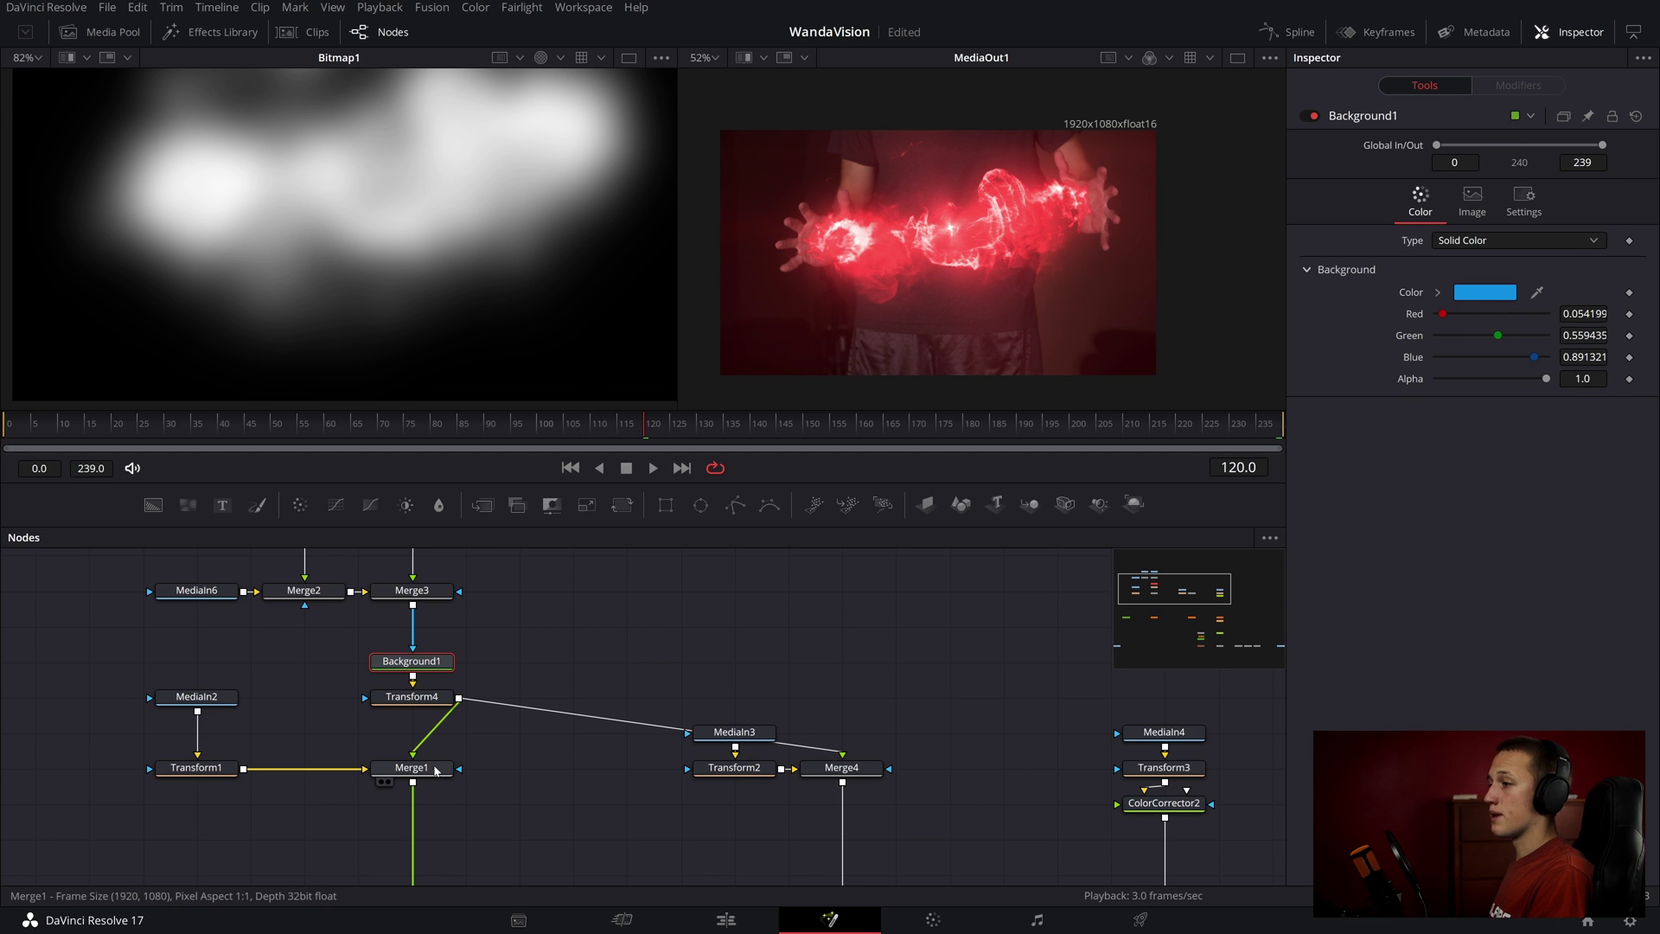
drag(1494, 421, 1485, 422)
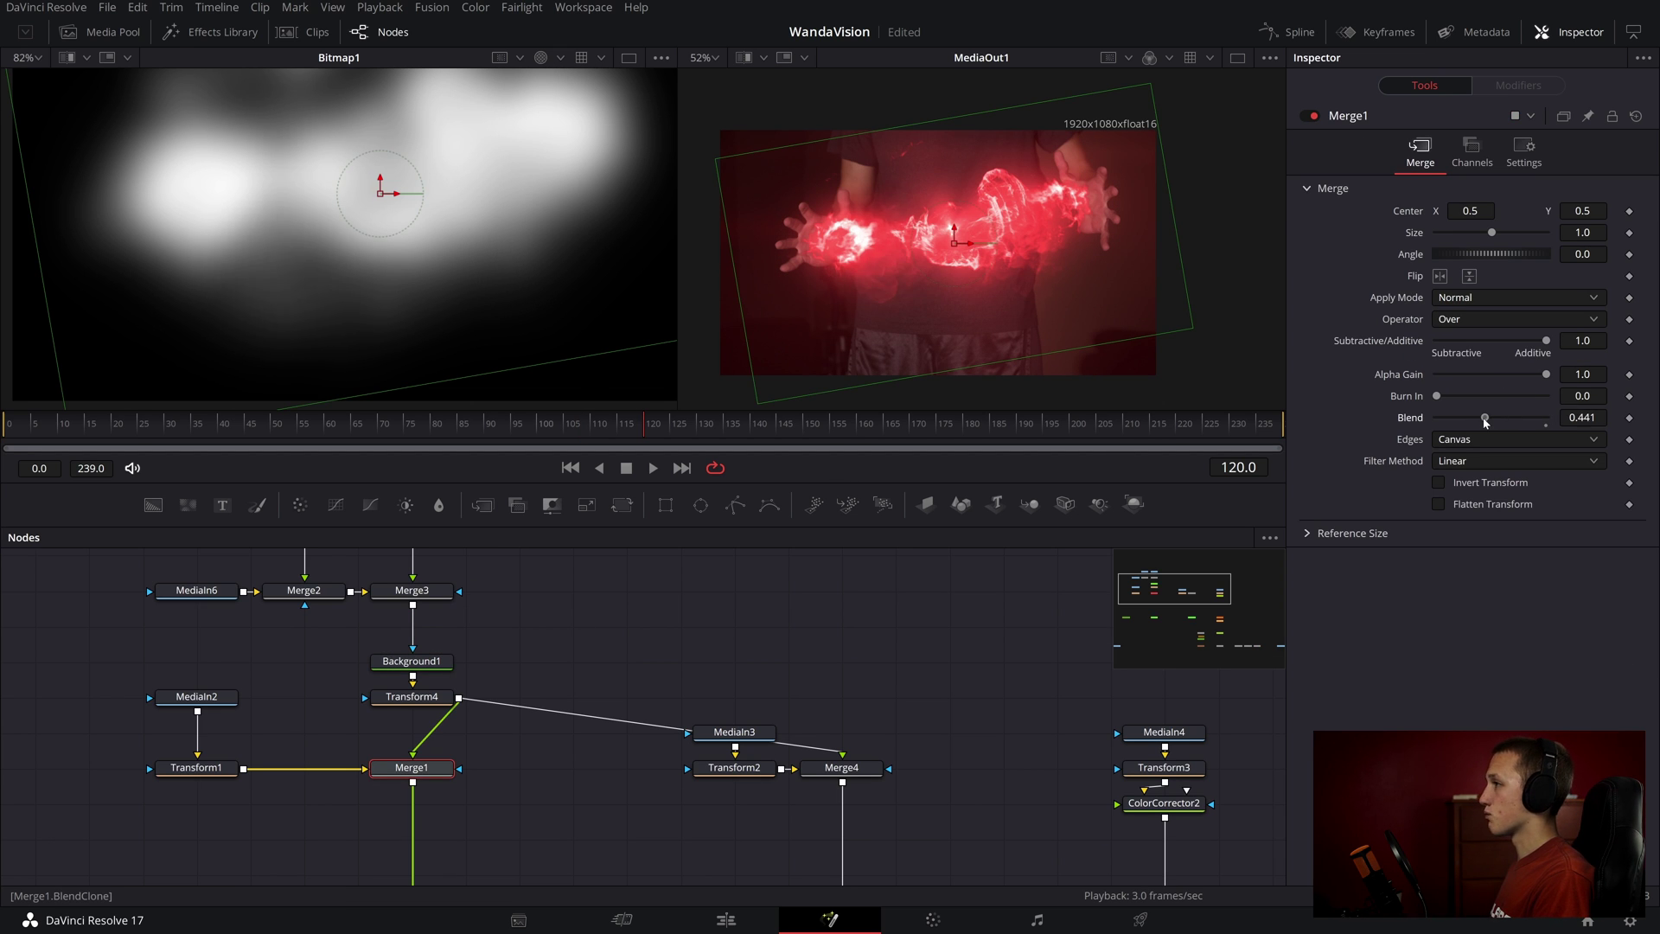
click(865, 771)
drag(1547, 419, 1491, 415)
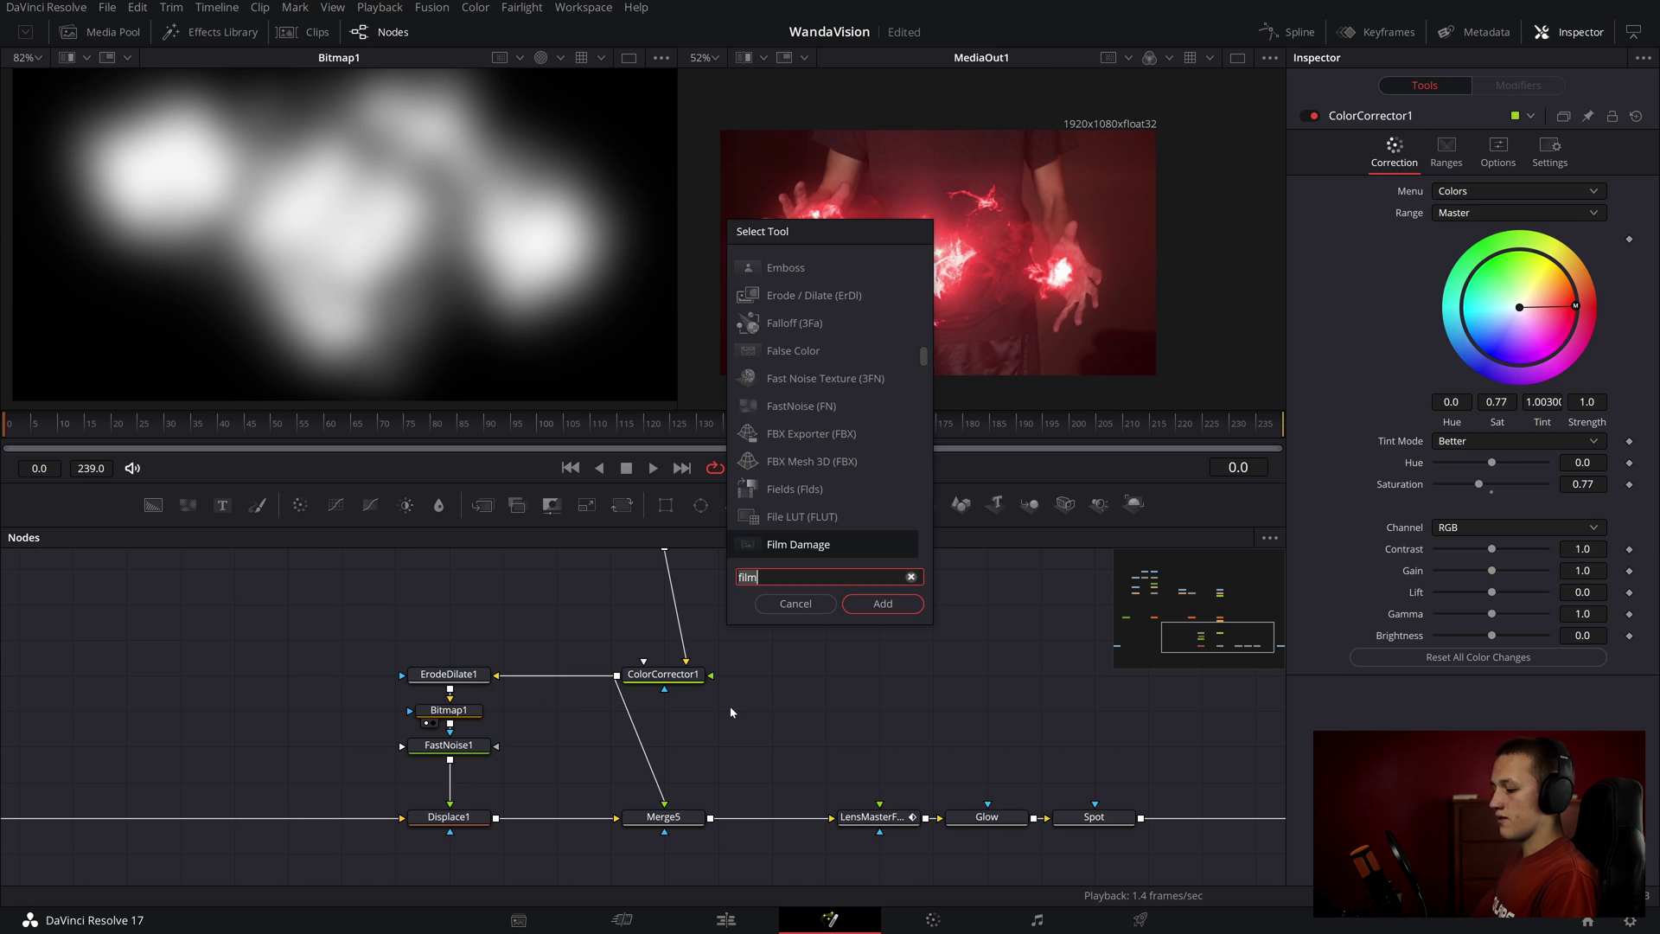
- Insert a Grain node between ColorCorrector1 and Merge5 and inspect the grain on the magic effect up close
text(grain)
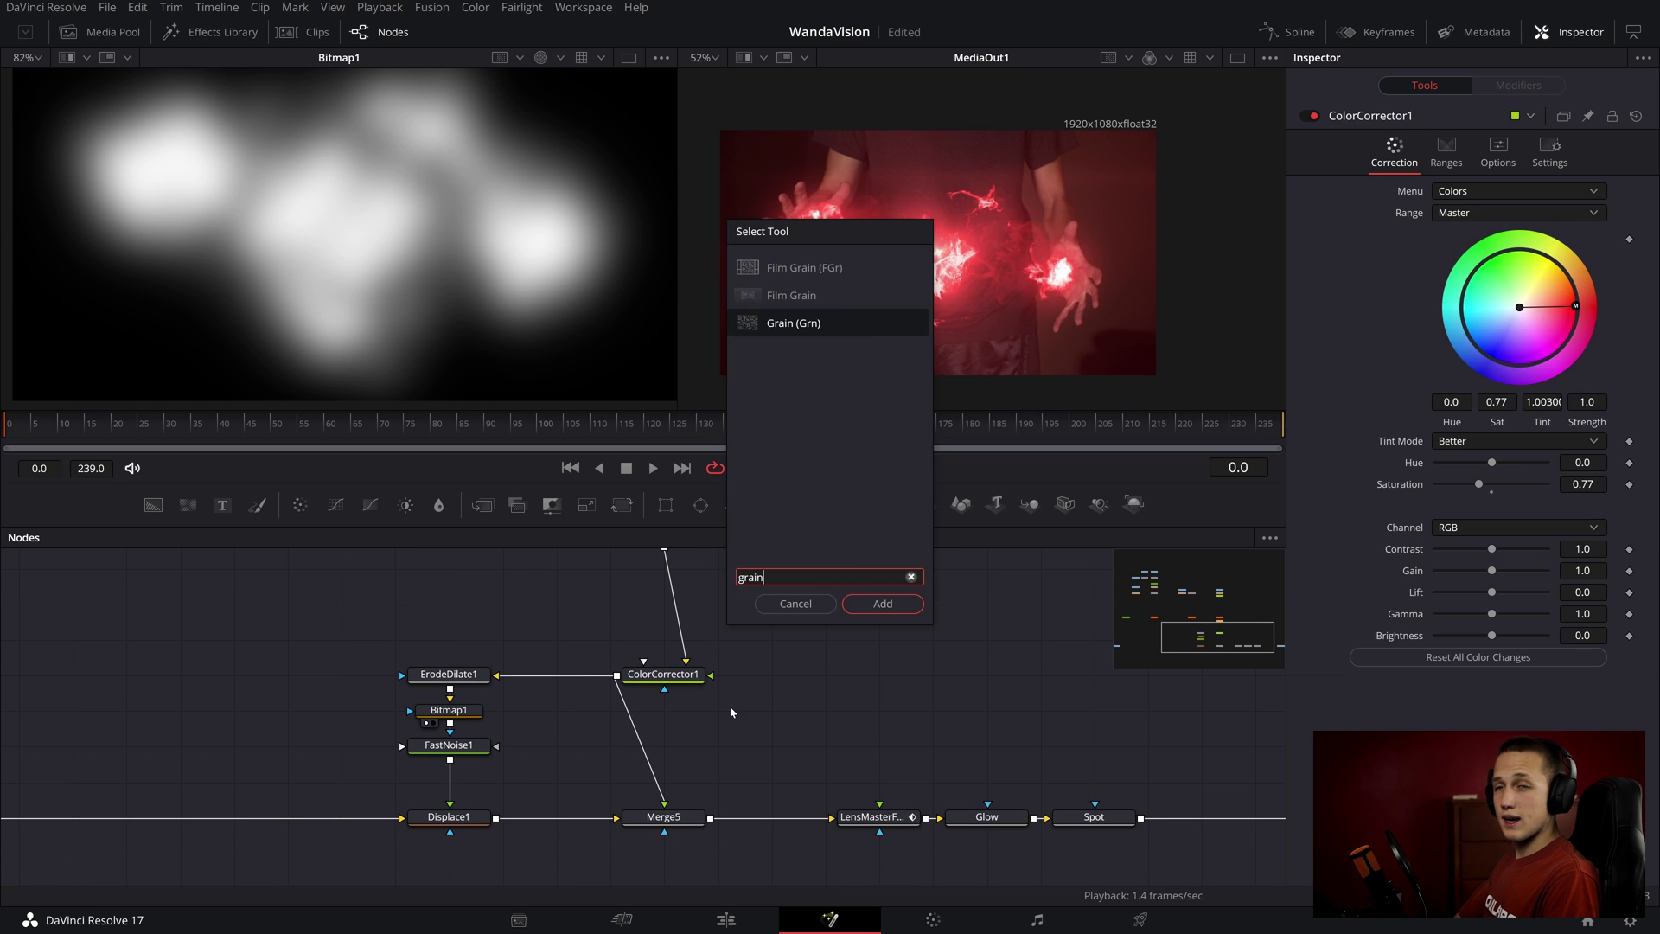
key(Return)
drag(731, 711, 694, 755)
scroll(945, 250, up, 8)
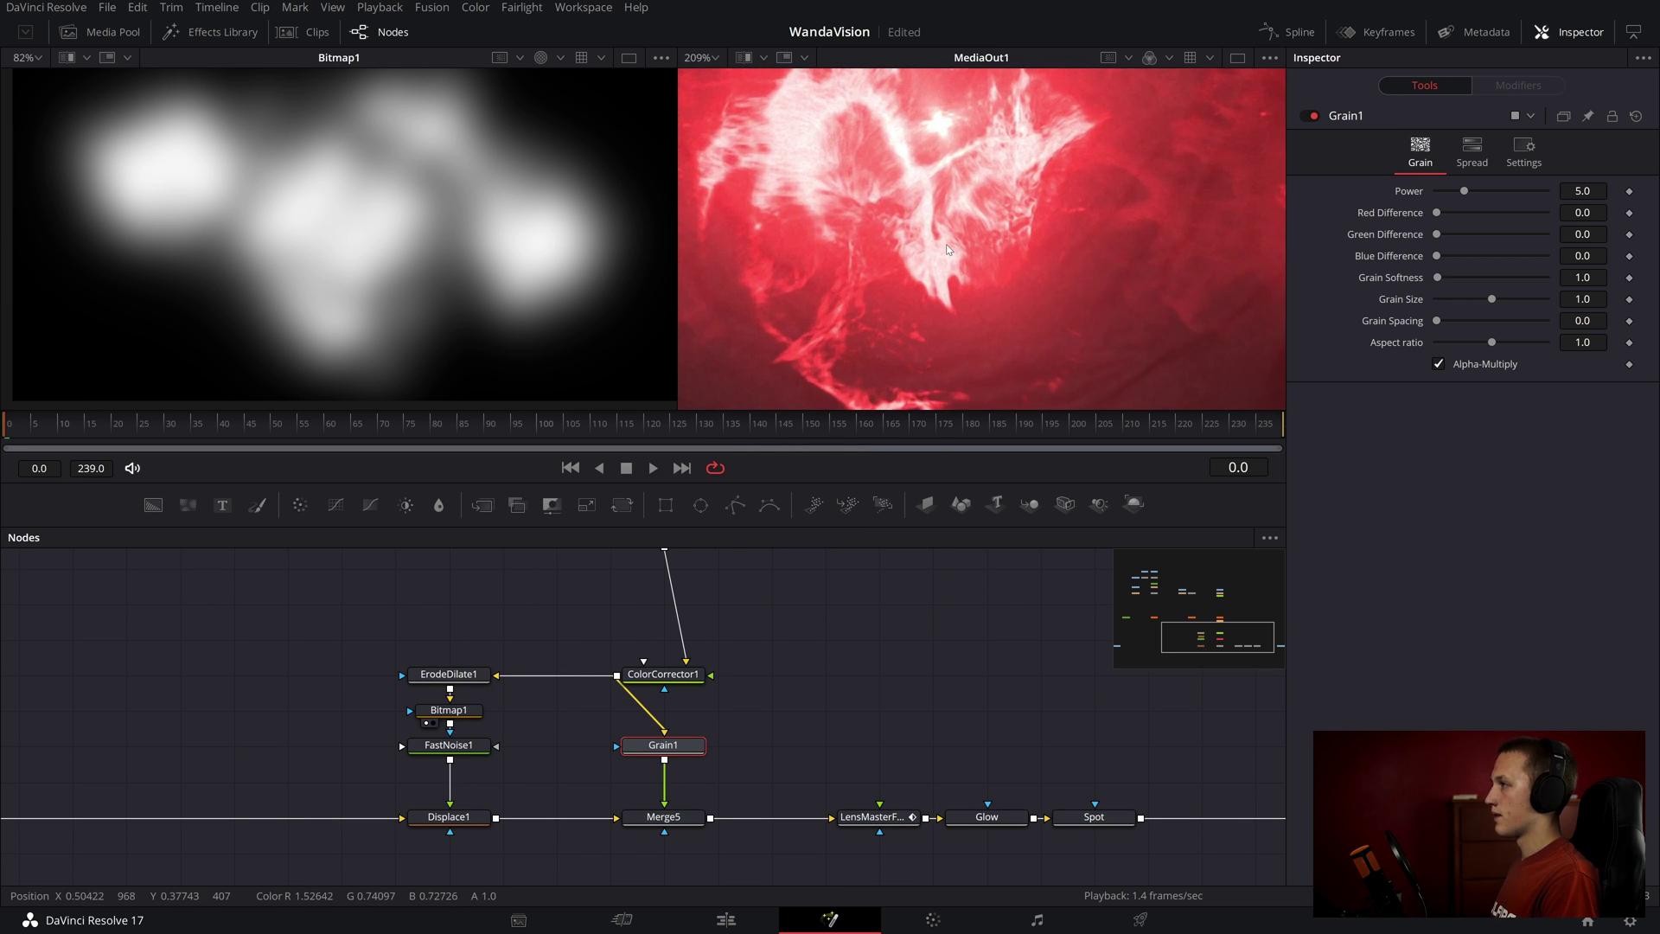
scroll(946, 249, down, 2)
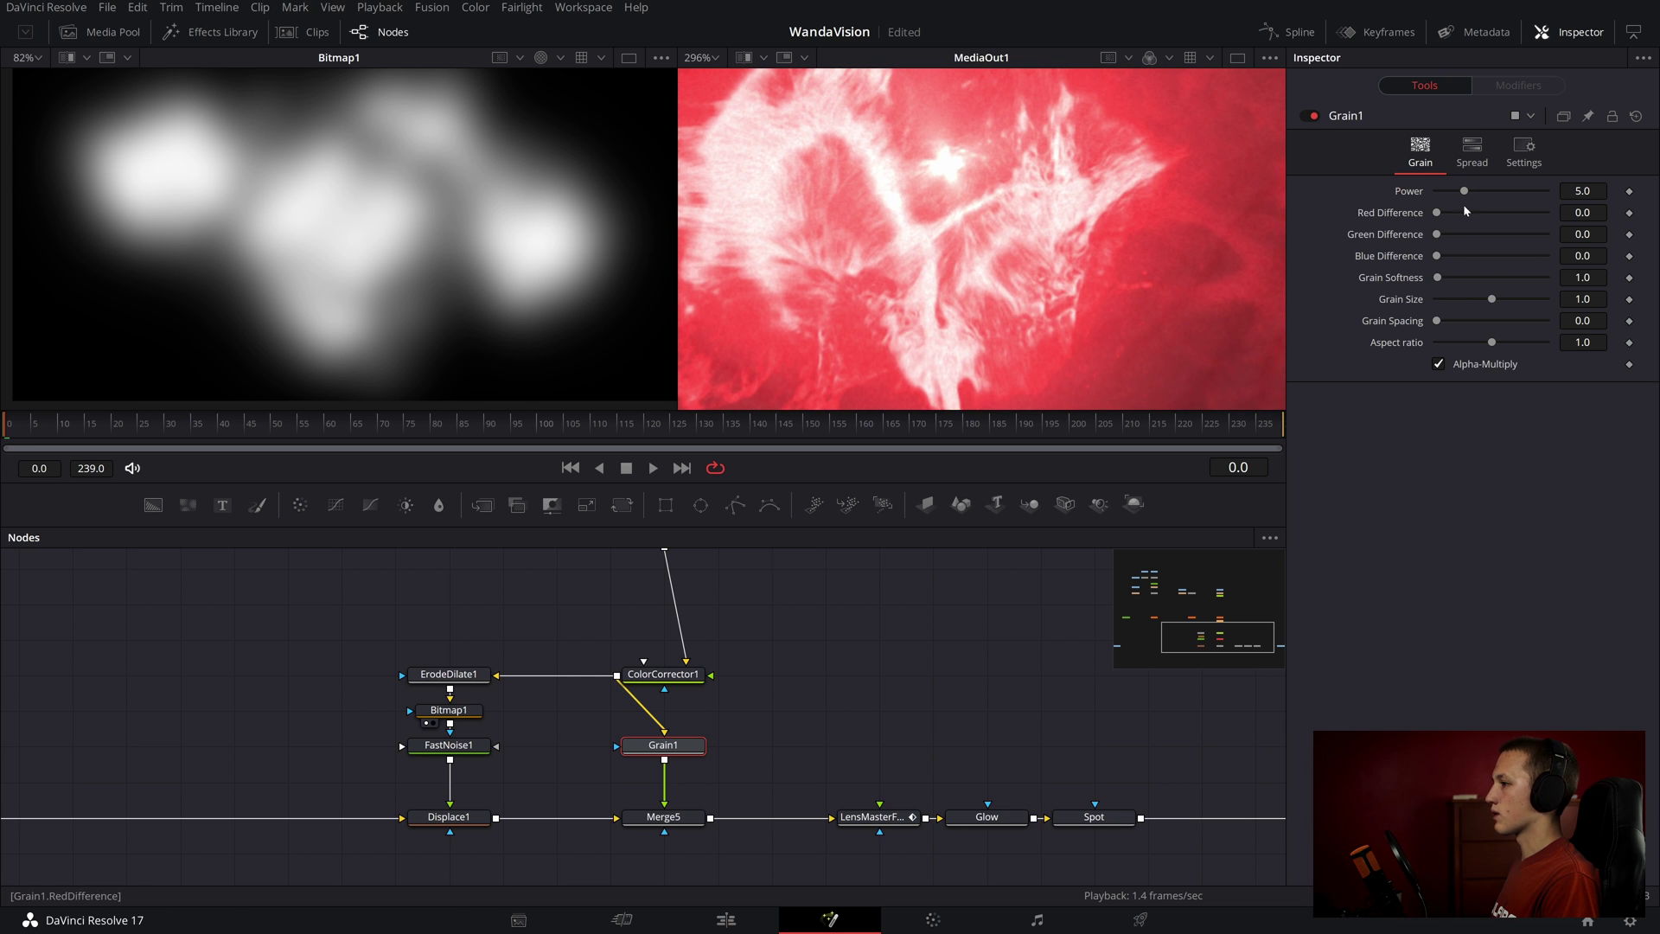
- View Merge5 and set the Grain node's power to 2.36
key(2)
scroll(1014, 194, up, 3)
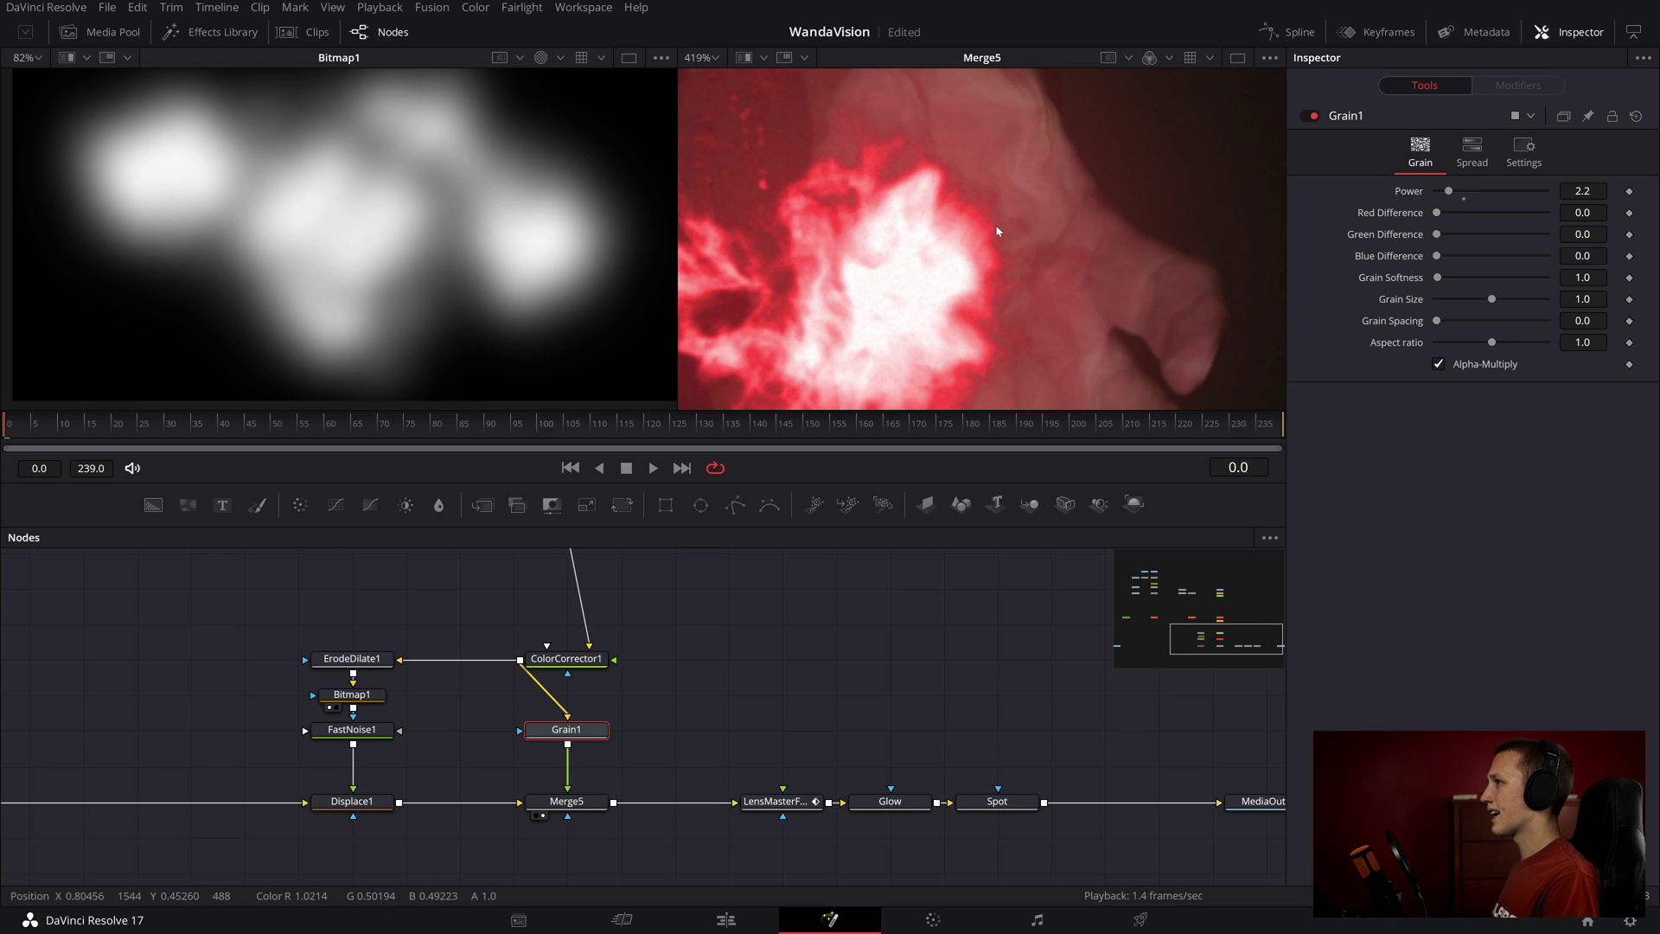
drag(1466, 190, 1512, 197)
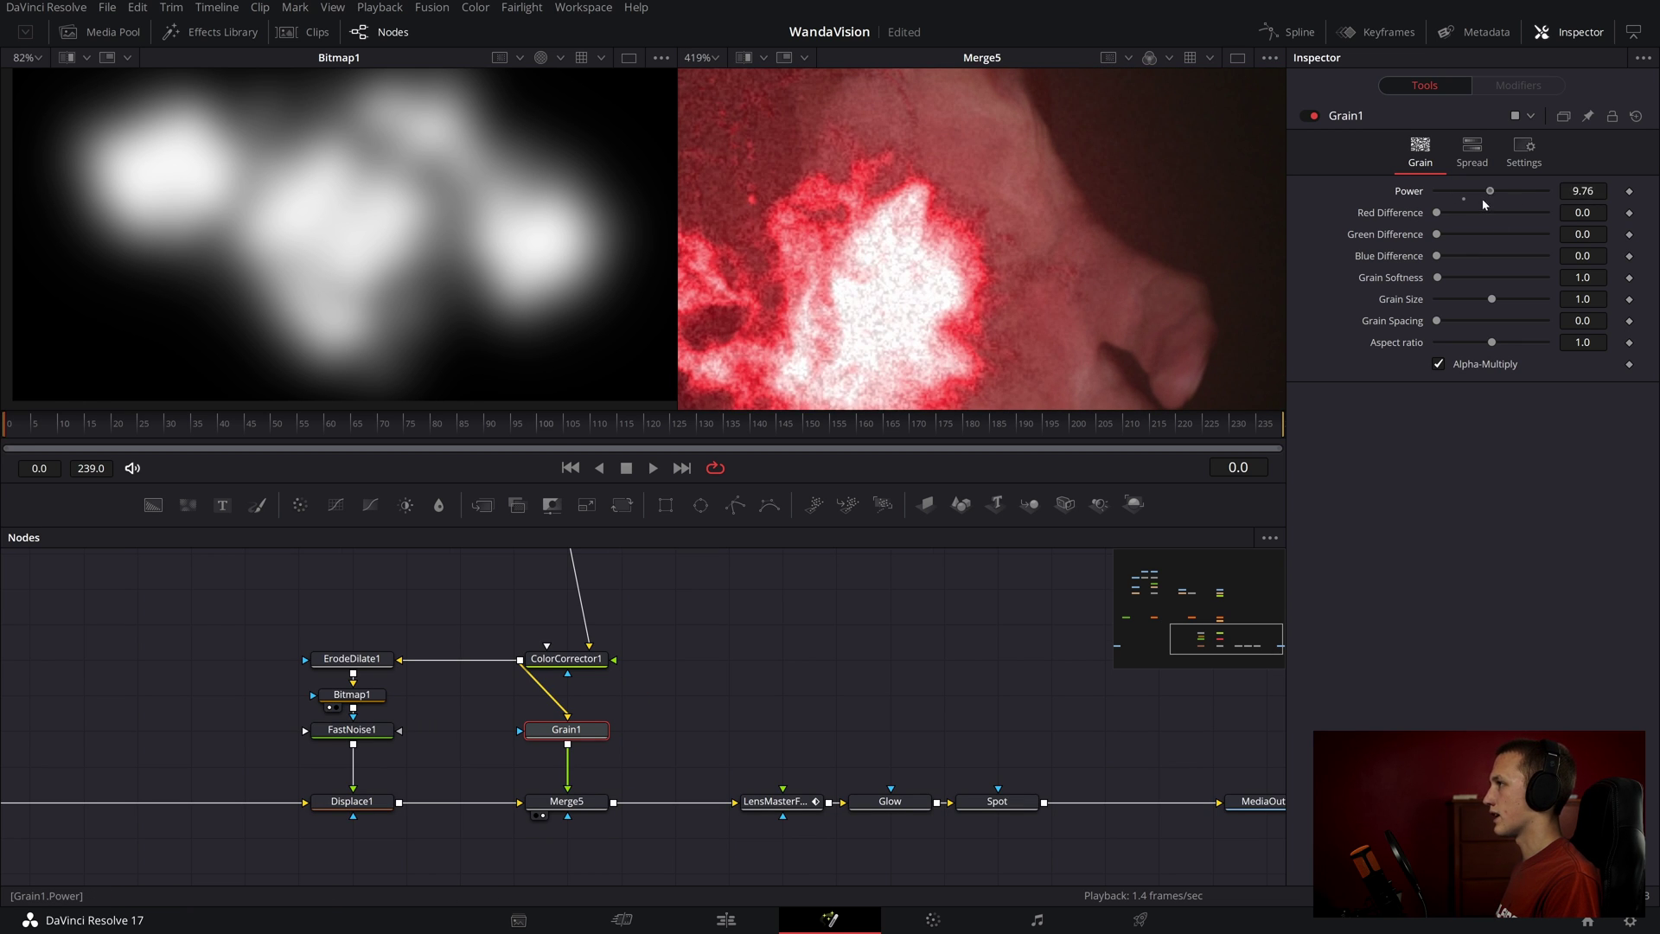
key(ctrl+f)
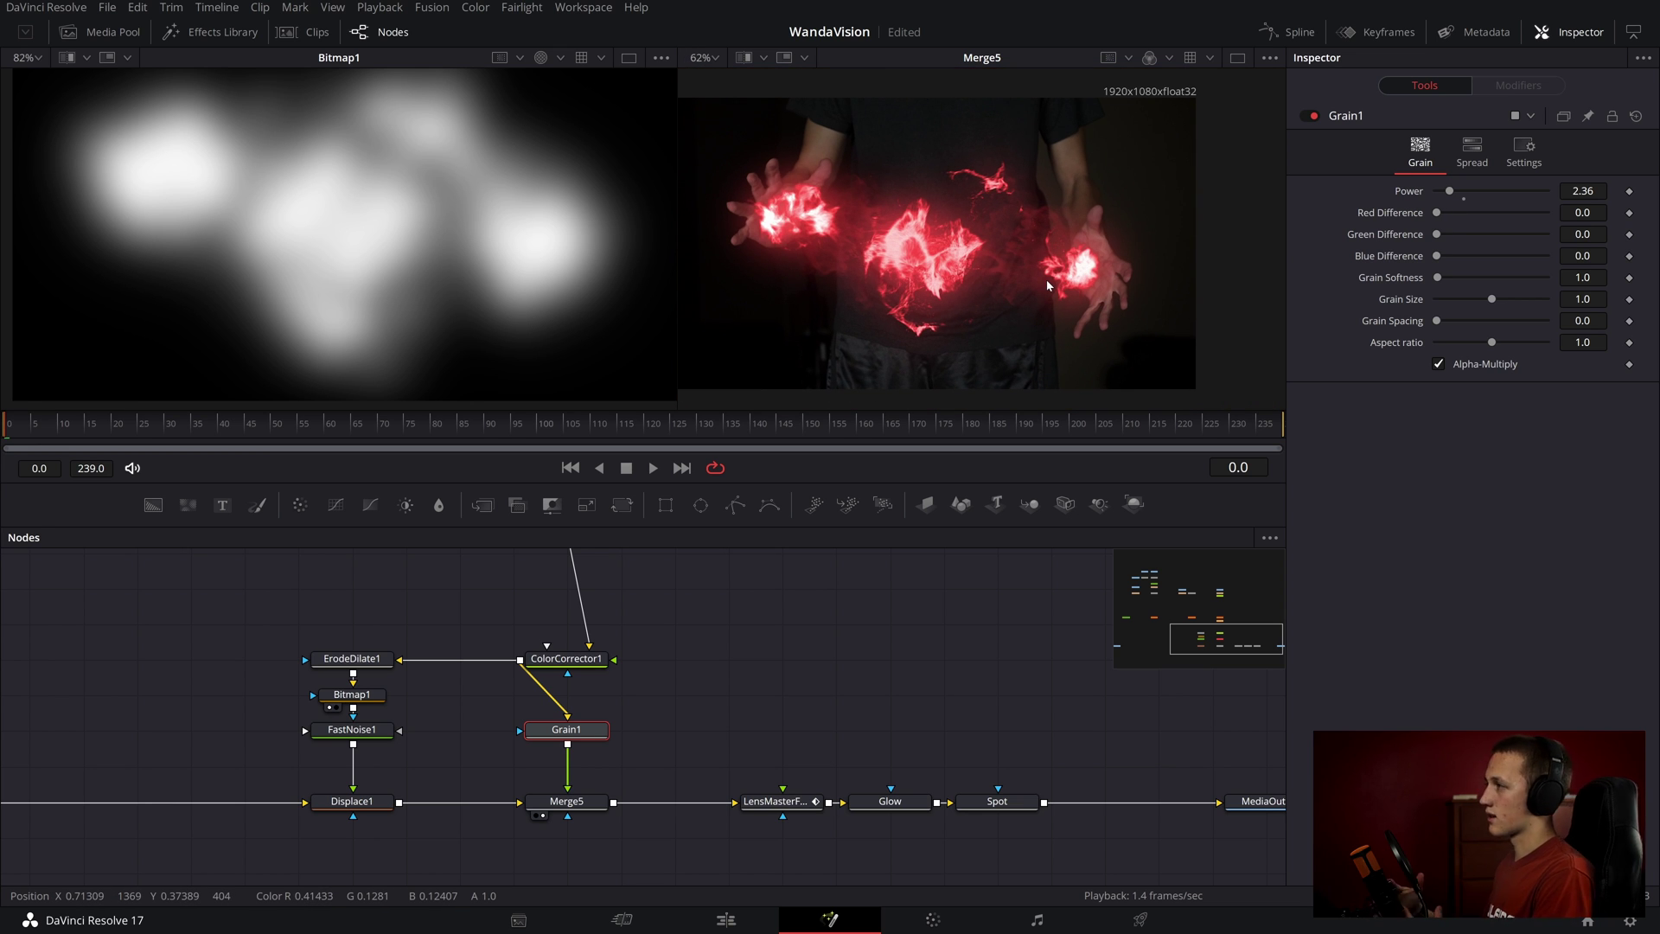
scroll(951, 374, down, 1)
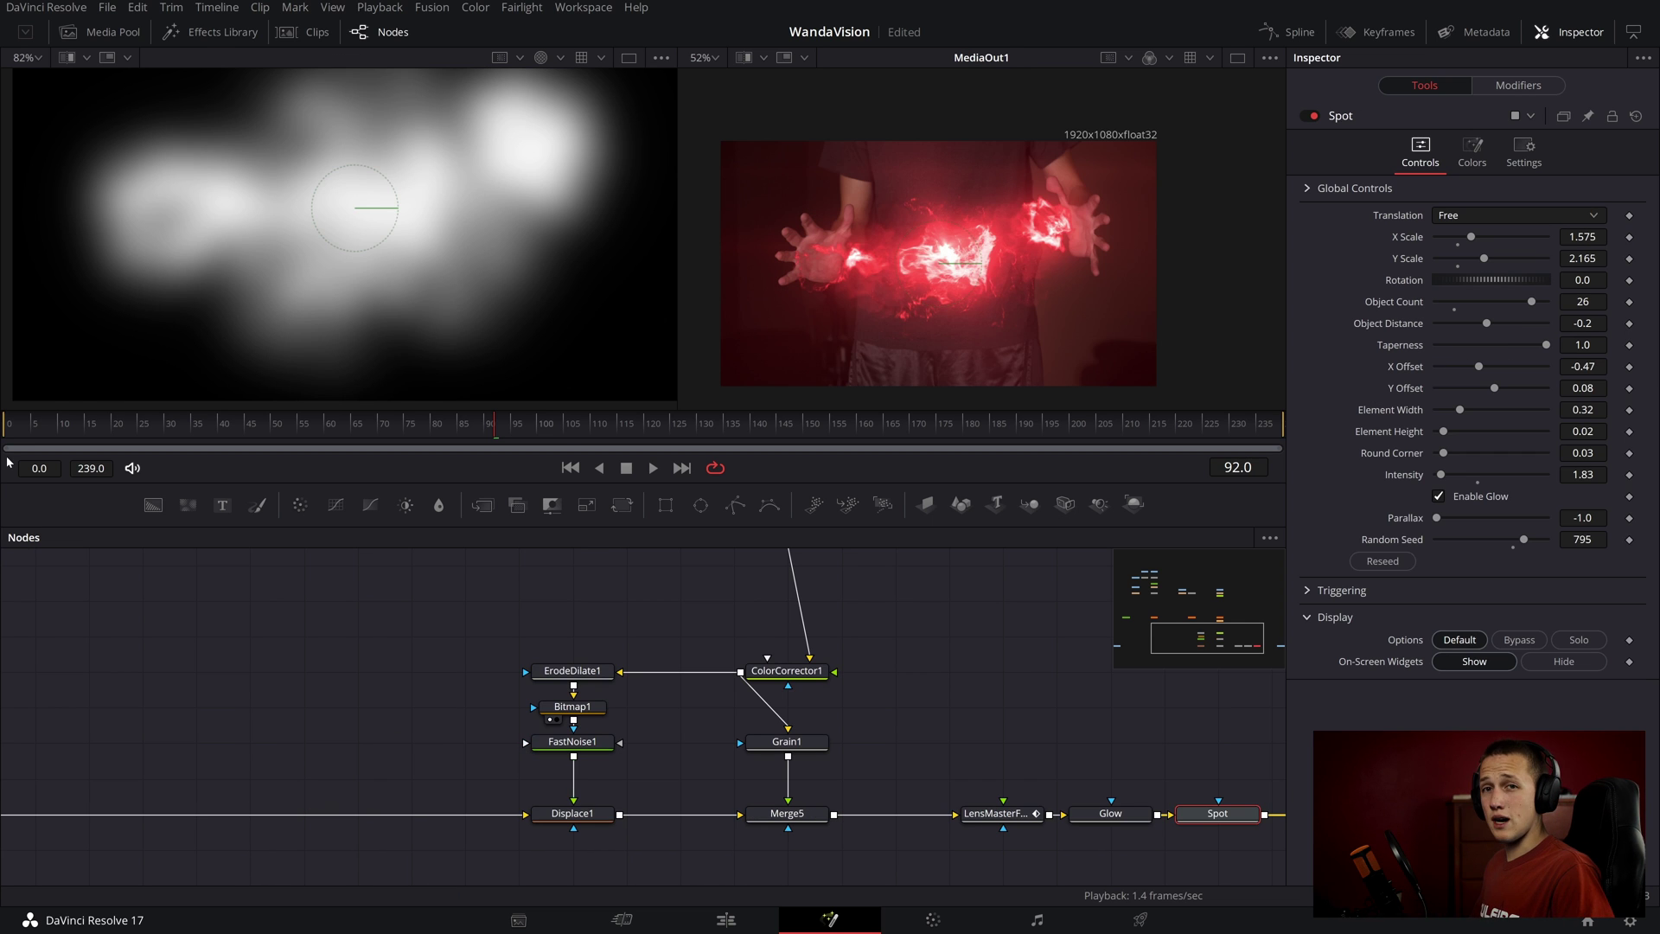
- Add a Luma Keyer node fed by MediaIn1's output and display its result in place of Bitmap1
drag(405, 662, 1095, 640)
click(403, 667)
key(shift+space)
text(l)
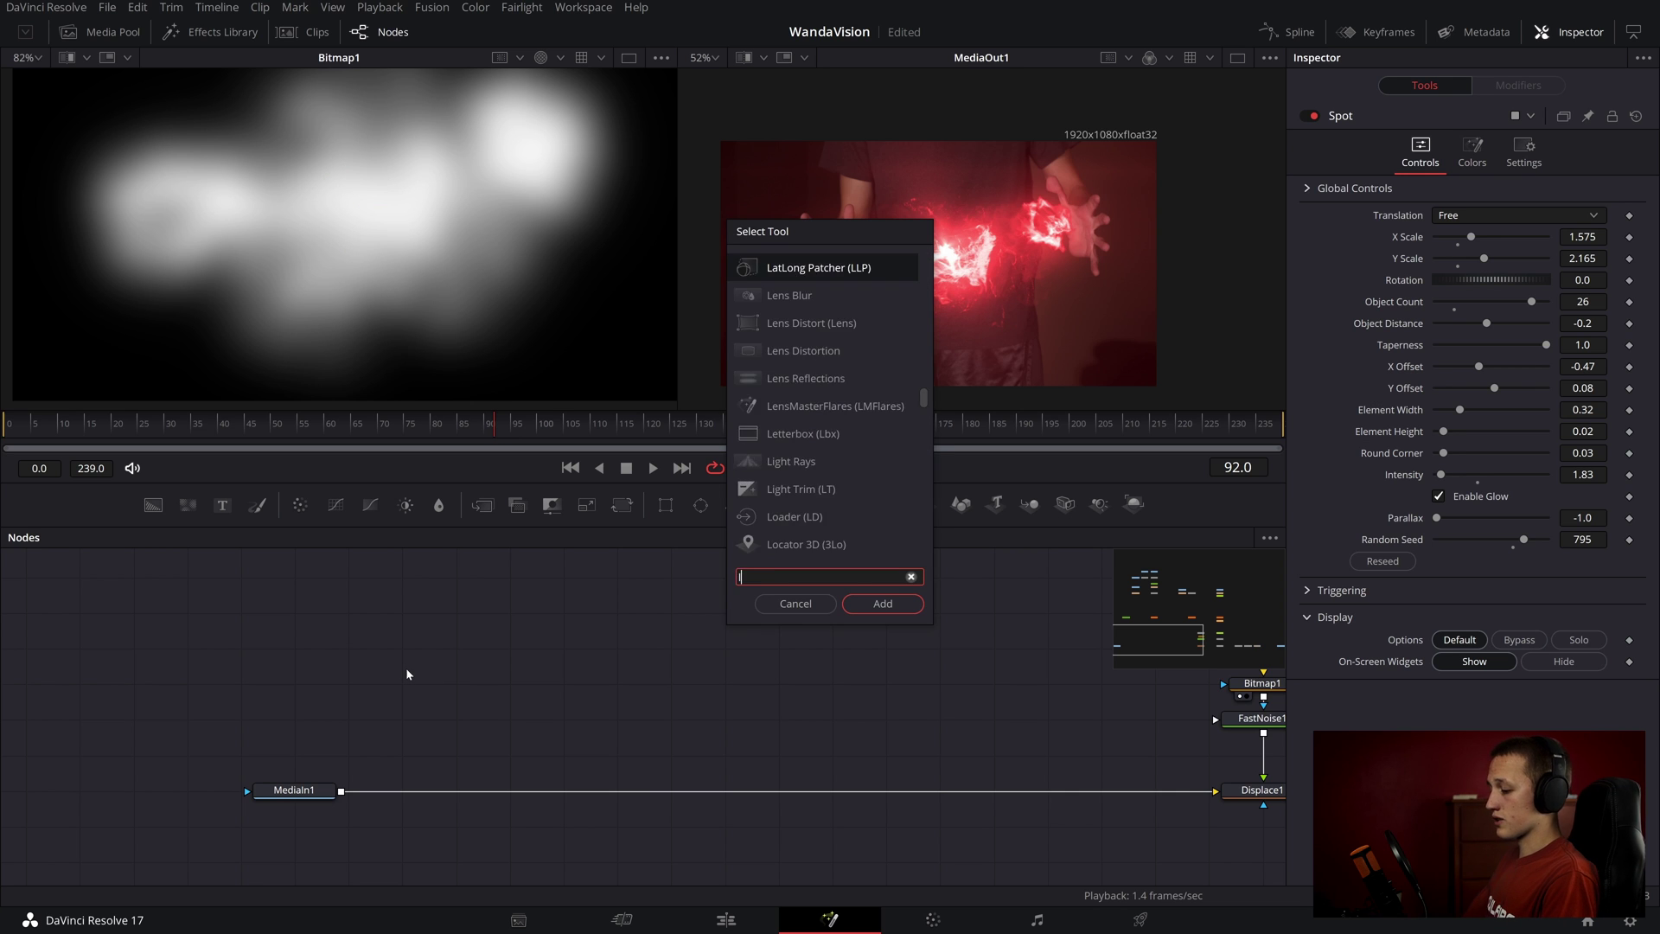
text(luma)
key(Return)
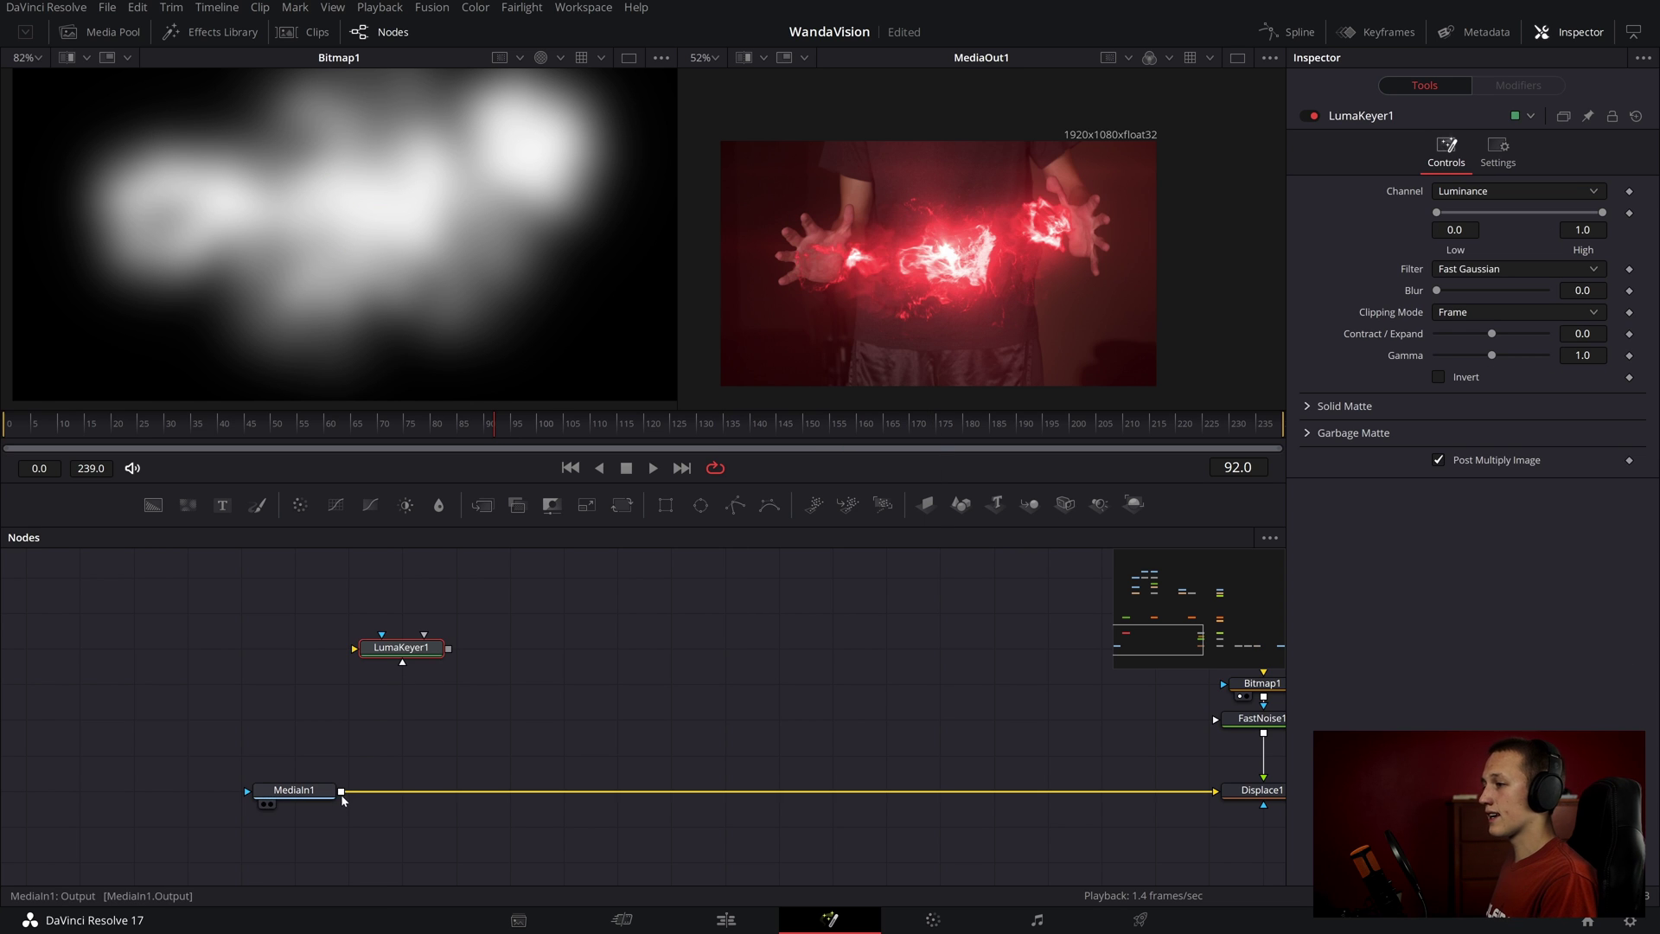
drag(343, 791, 559, 684)
key(1)
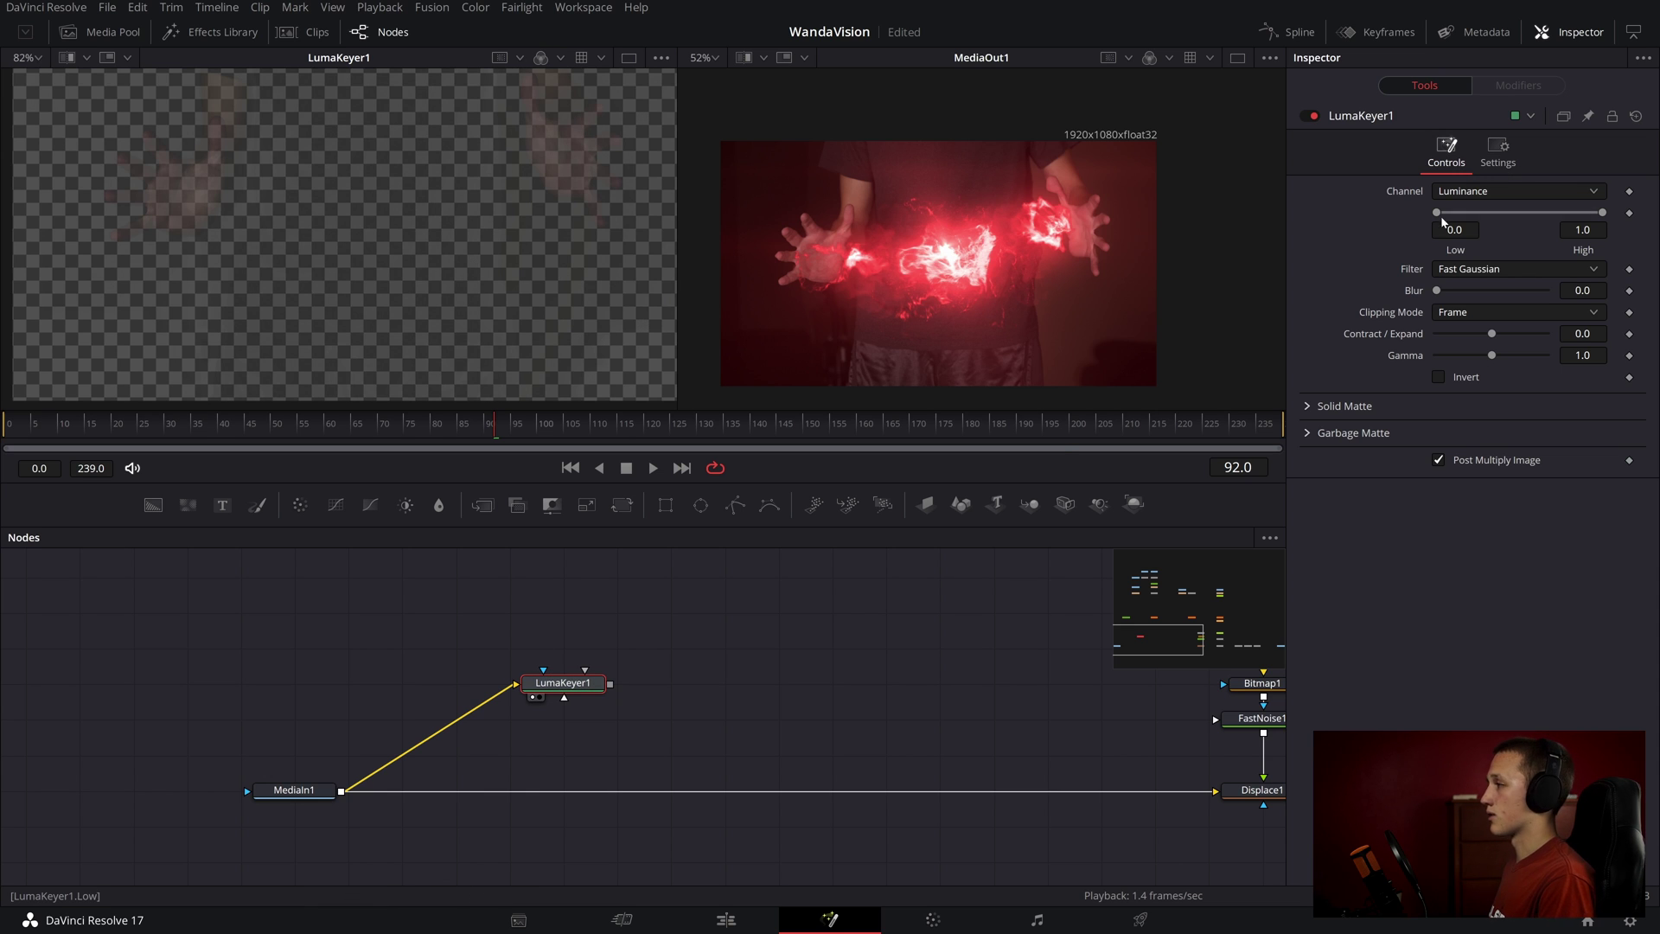
- Isolate the hands in LumaKeyer1 with low 0.094, high 0.122, blur 3.31, contract/expand 0.08 and gamma 1.25
mouse_move(1437, 212)
mouse_down()
mouse_move(1519, 212)
mouse_move(1457, 219)
mouse_up()
scroll(476, 173, down, 2)
scroll(505, 310, up, 1)
drag(485, 227, 515, 262)
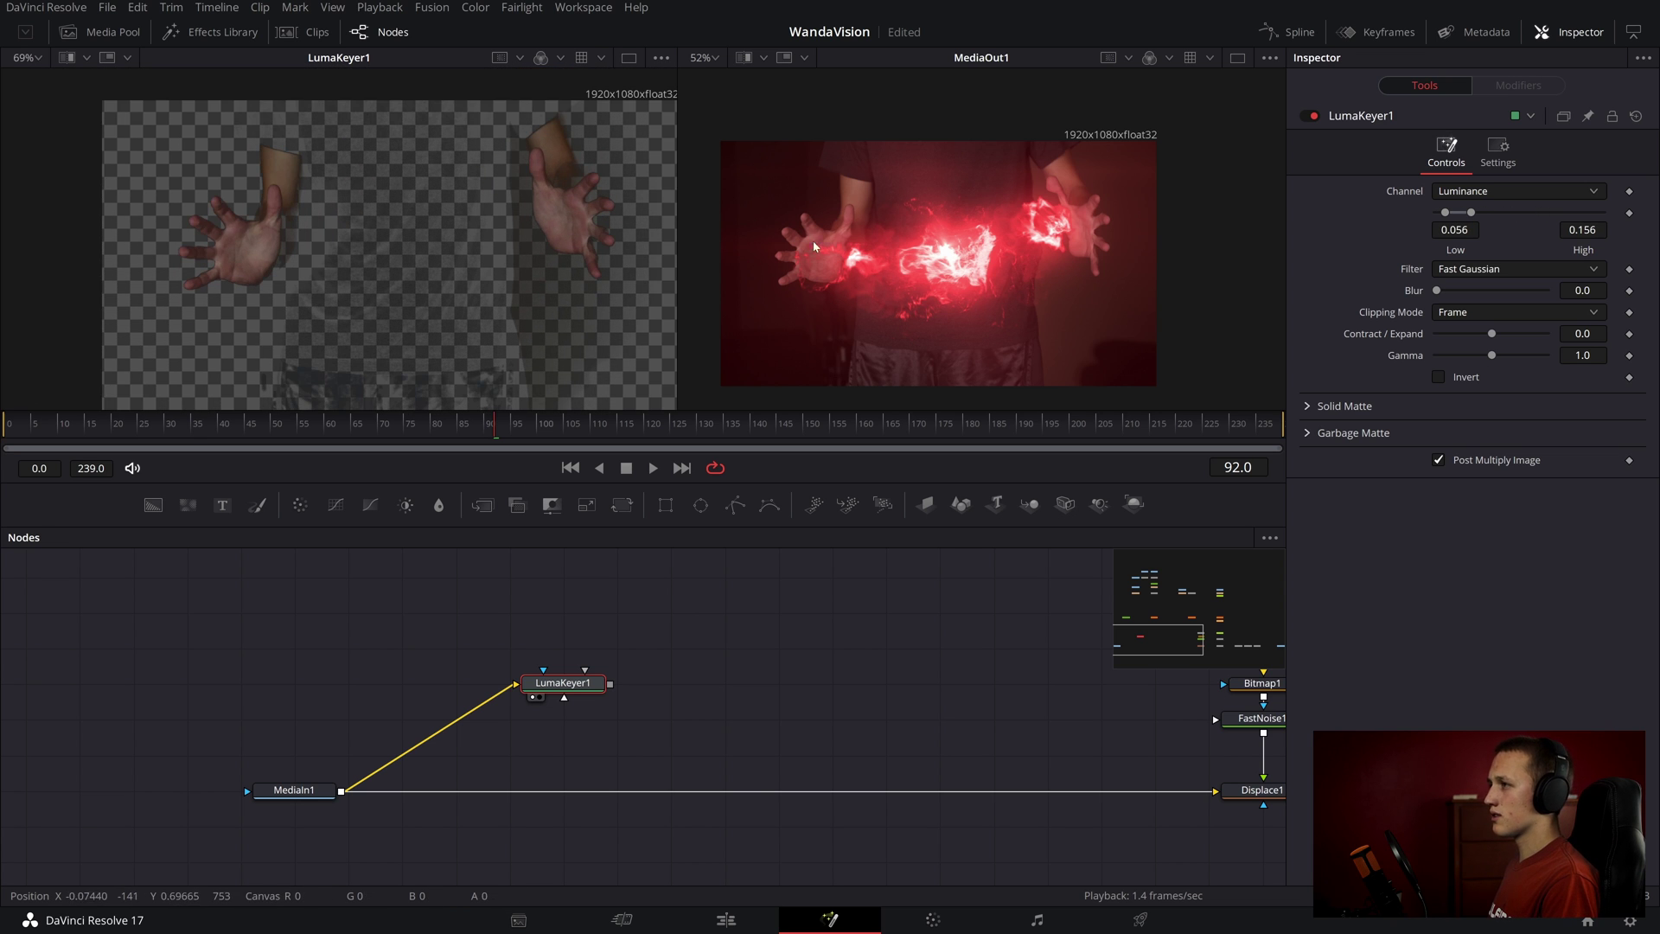
drag(1472, 216, 1470, 217)
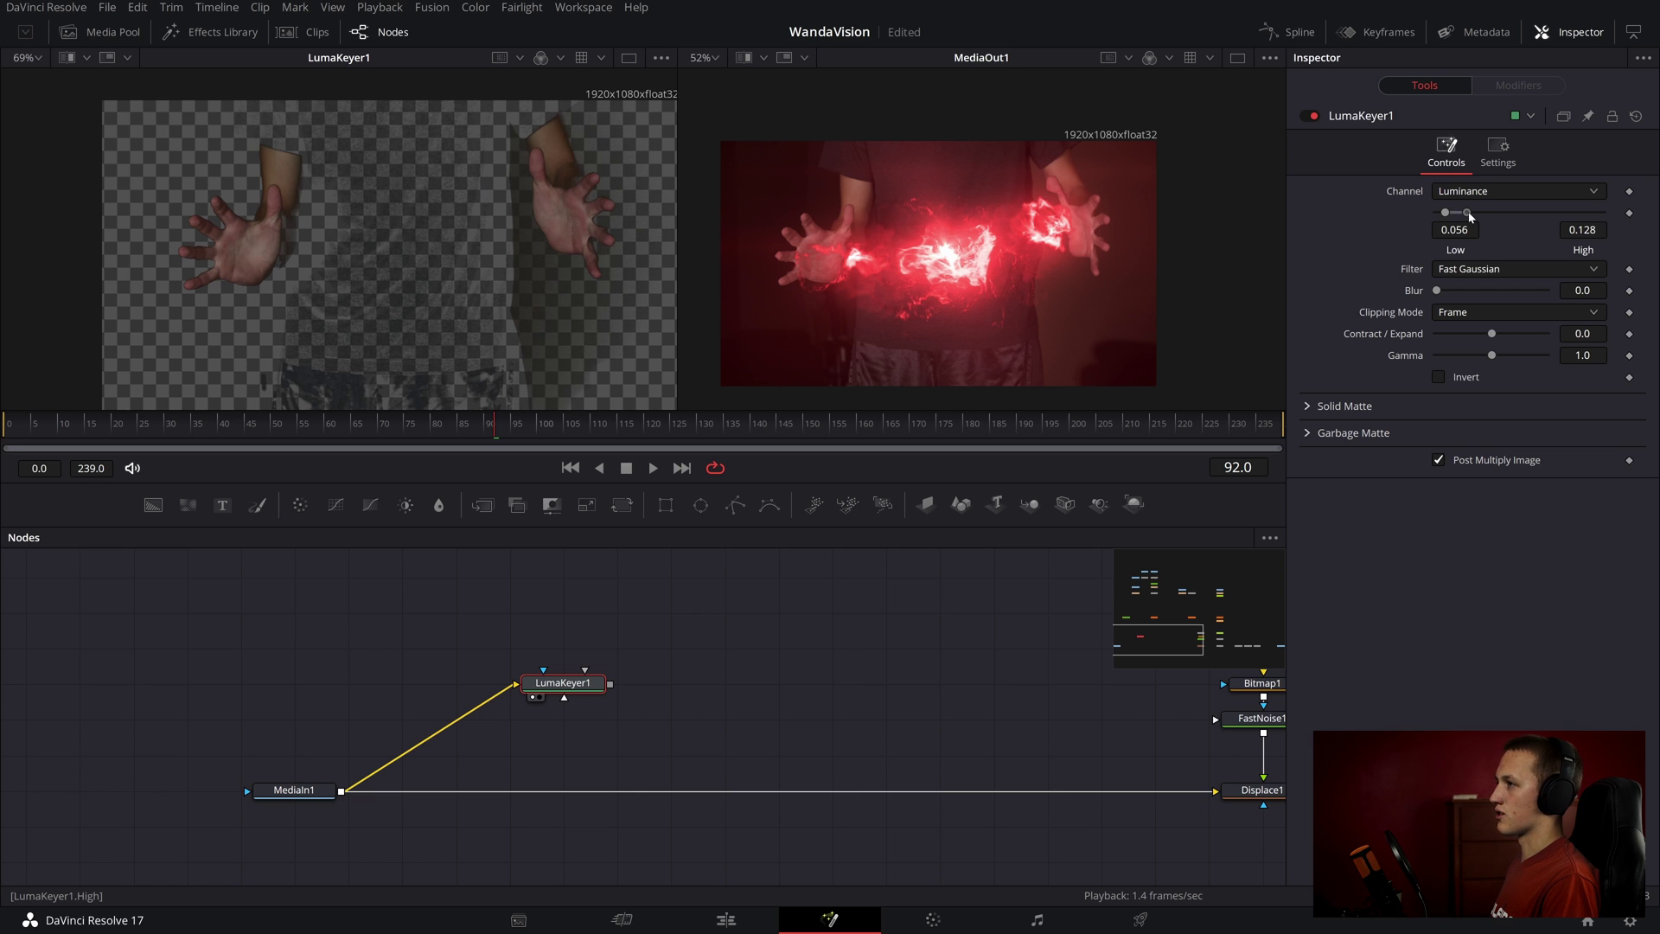
drag(1437, 291, 1498, 355)
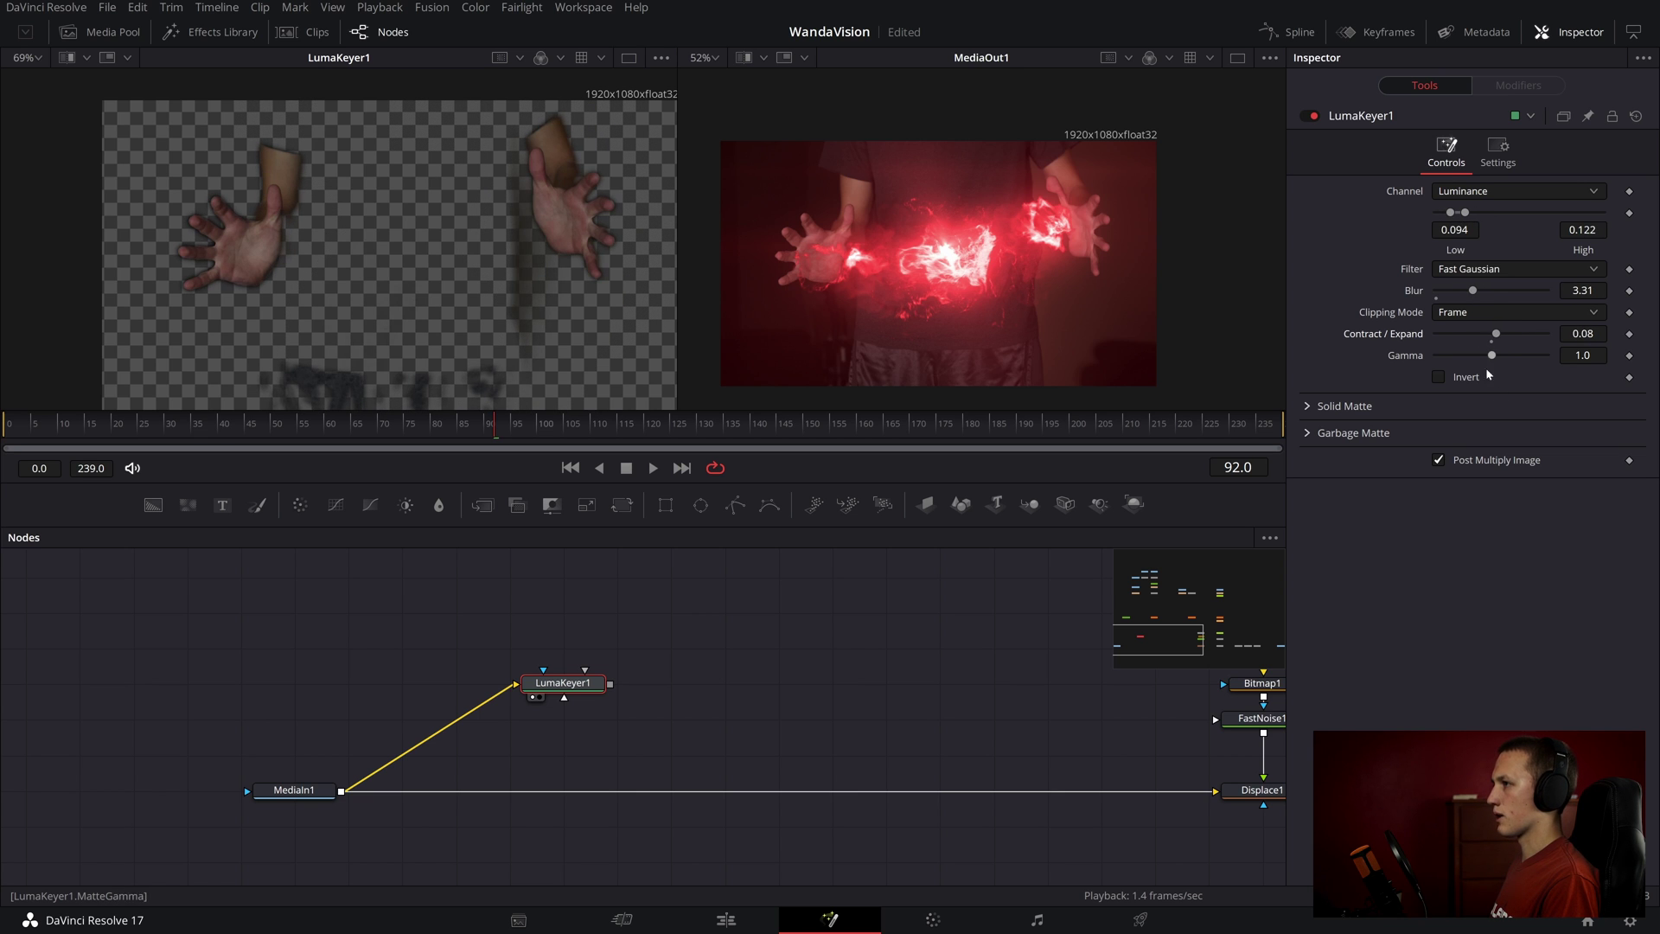
scroll(519, 249, up, 1)
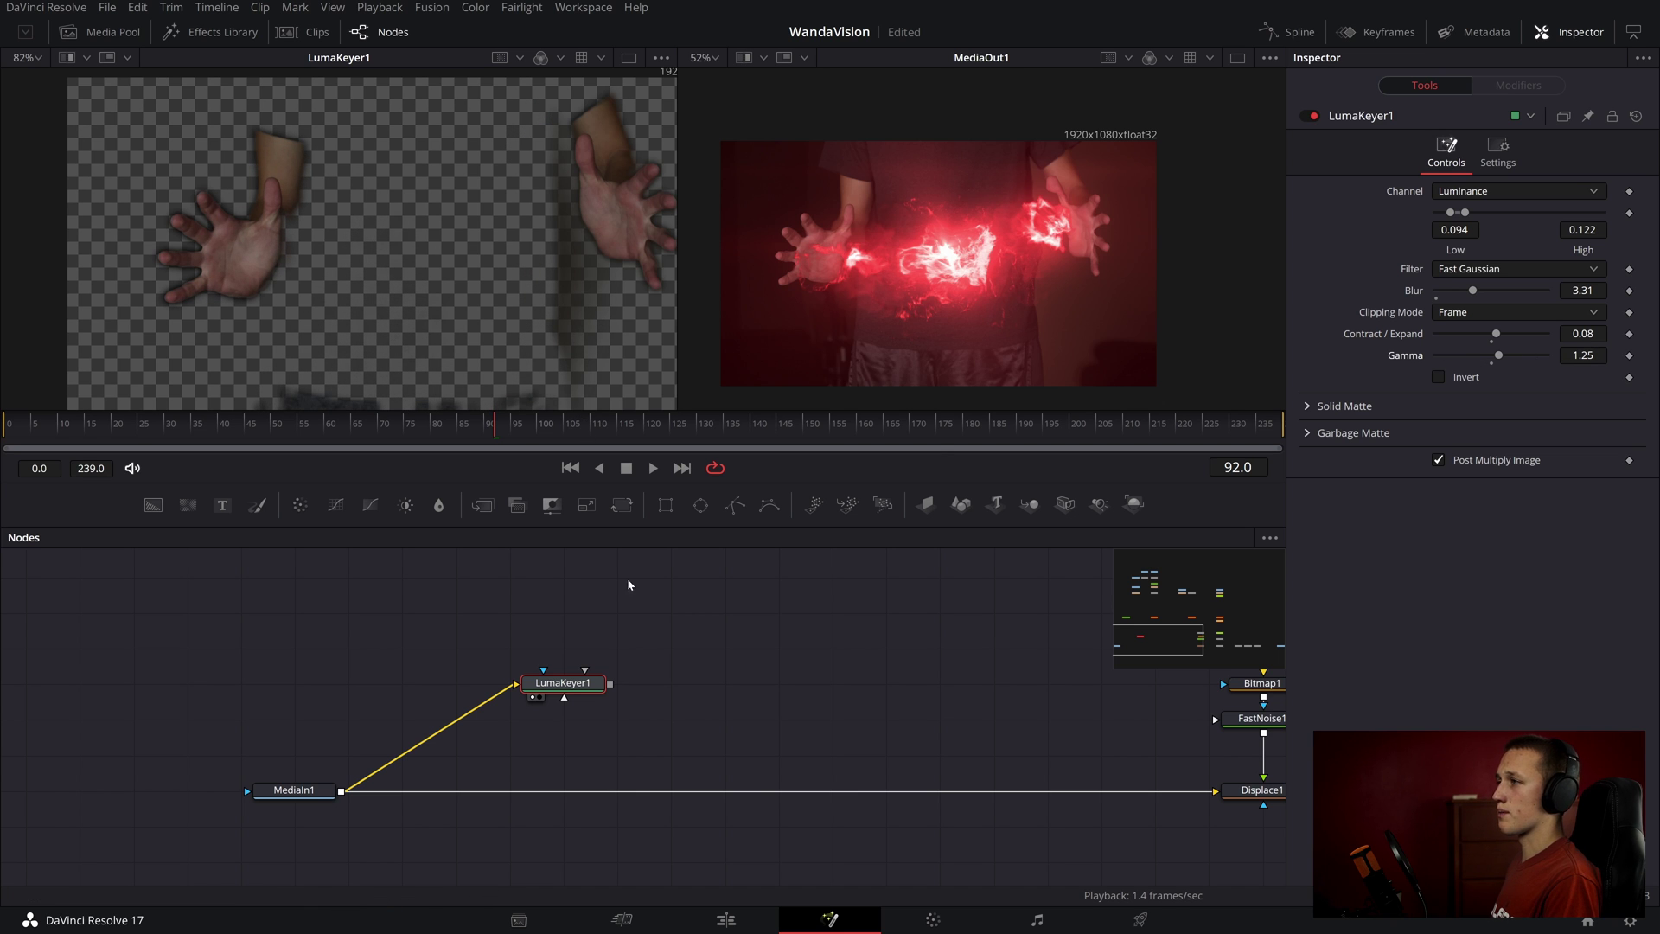
- Add a Color Corrector after LumaKeyer1, view it, and tint the keyed hands red with a strength of about 0.35
key(shift+space)
text(color)
key(Return)
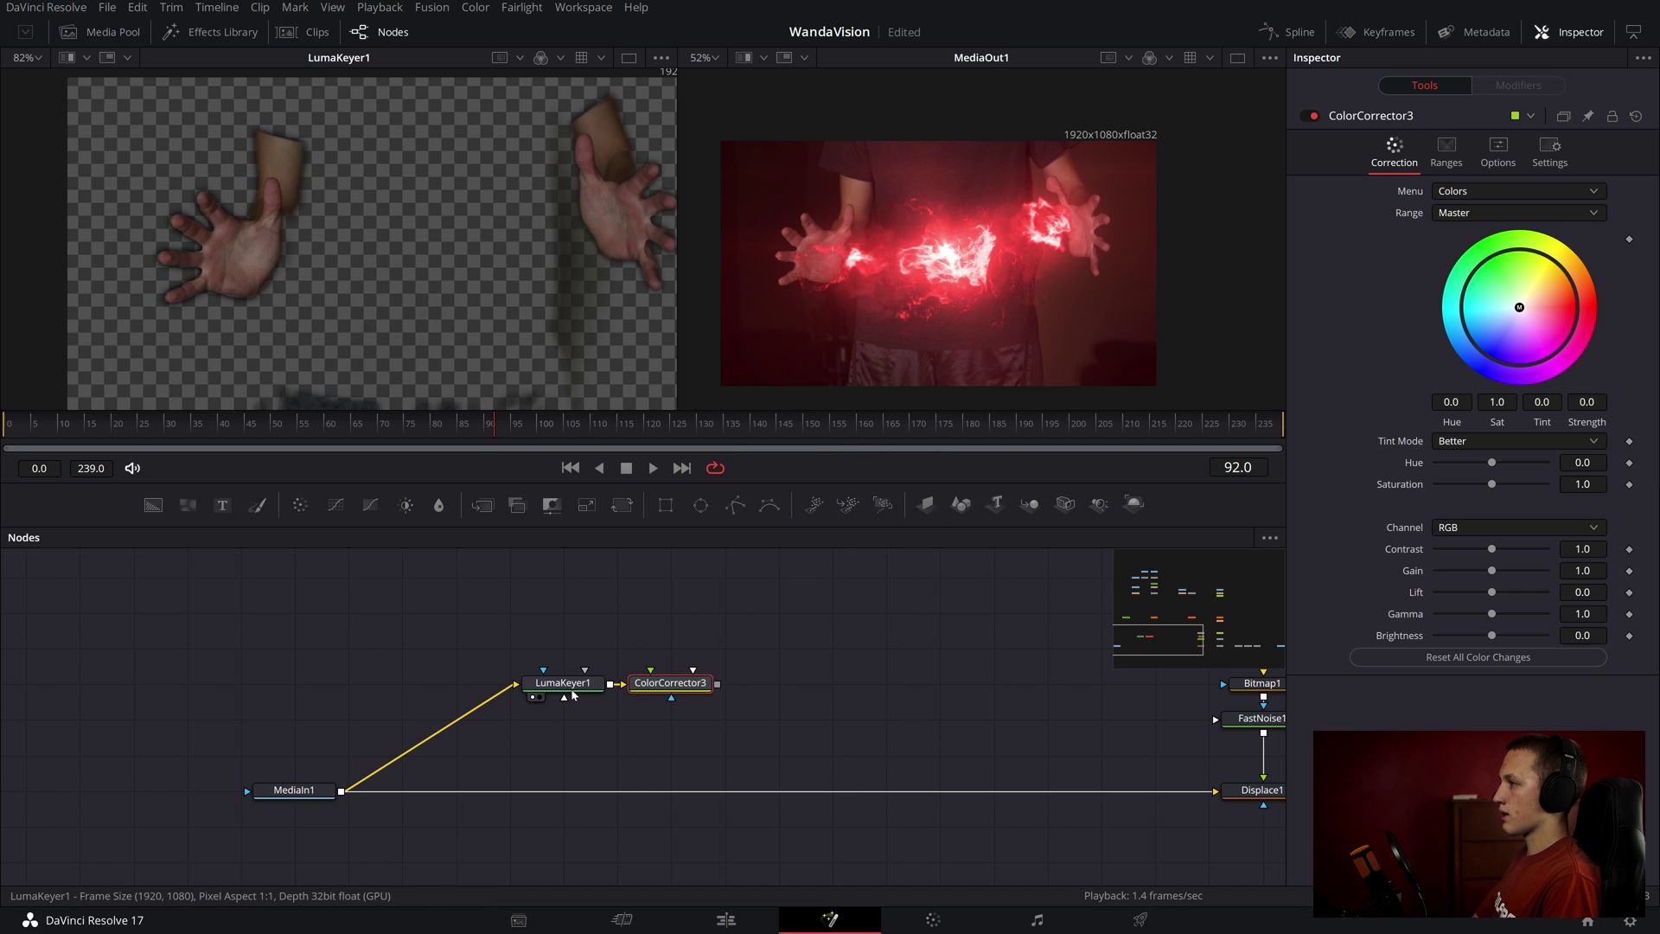
key(1)
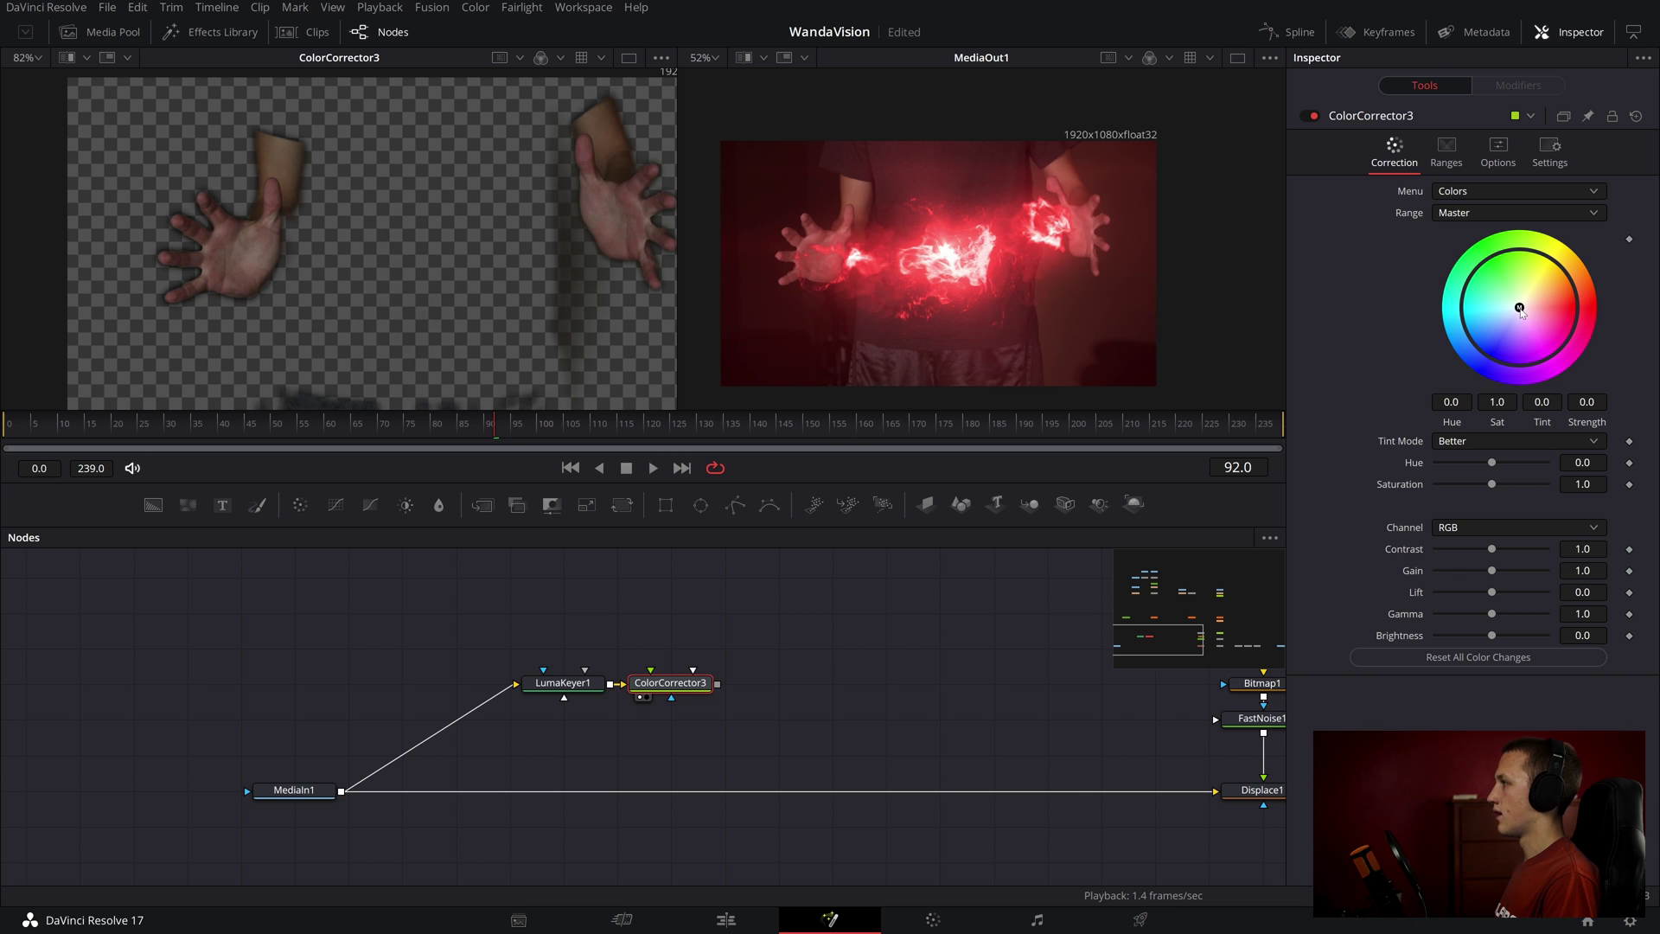
drag(1522, 312, 1554, 311)
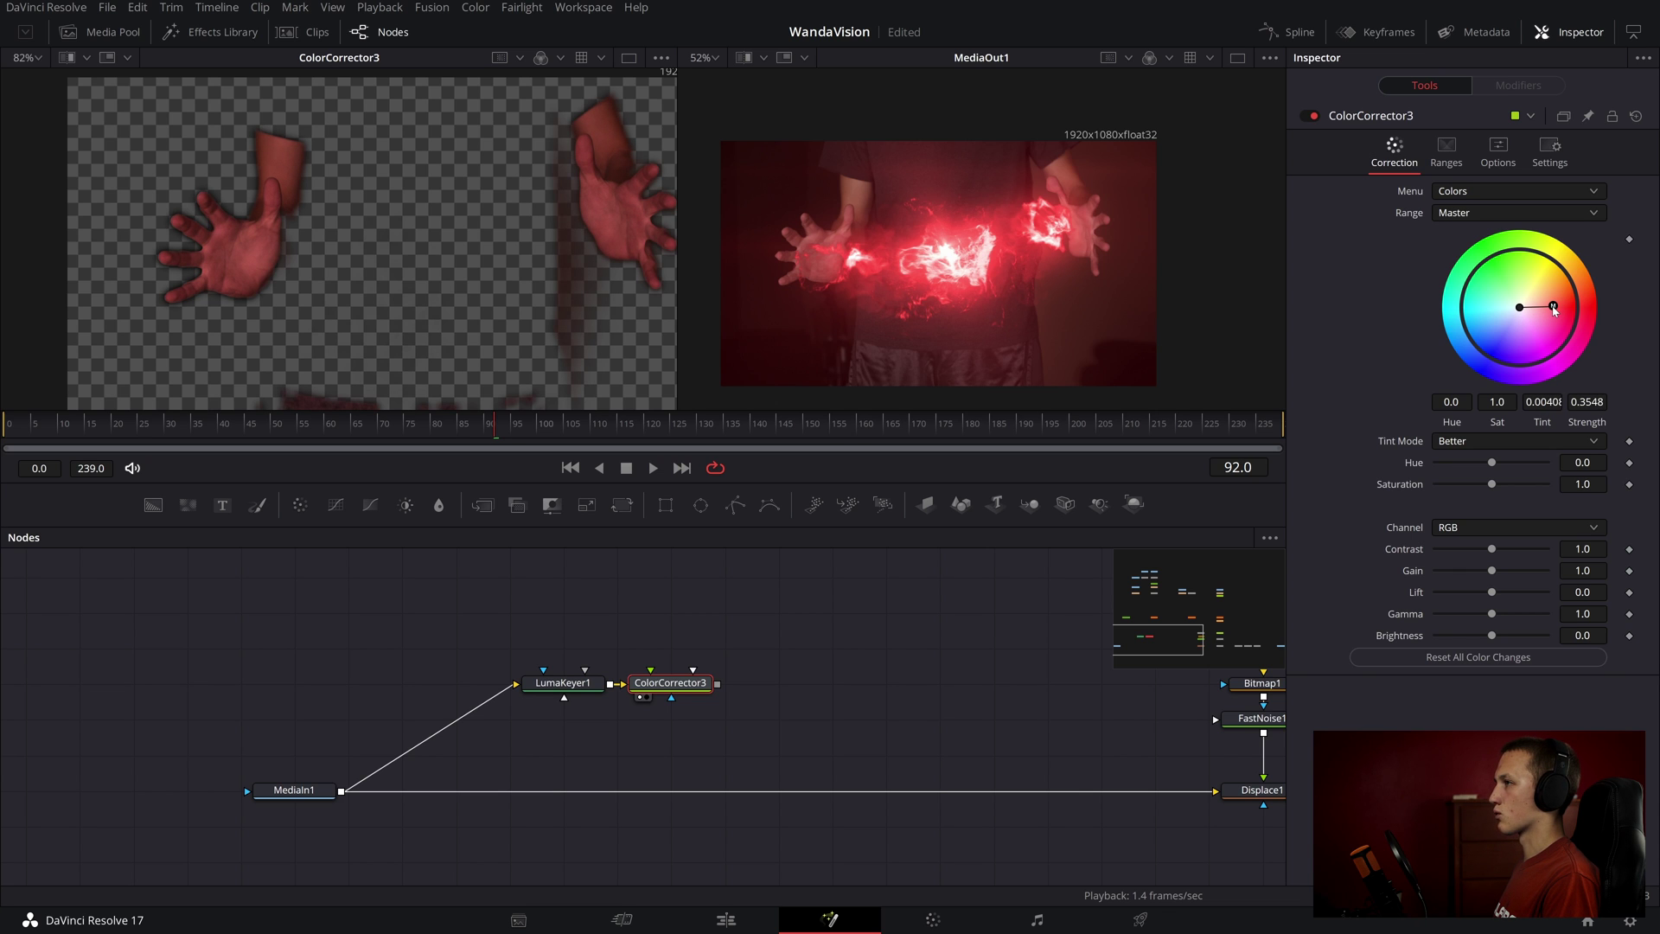
- Merge ColorCorrector3's output over MediaIn1 and fine-tune the strength of the red tint on the hands
drag(716, 684, 343, 791)
click(670, 683)
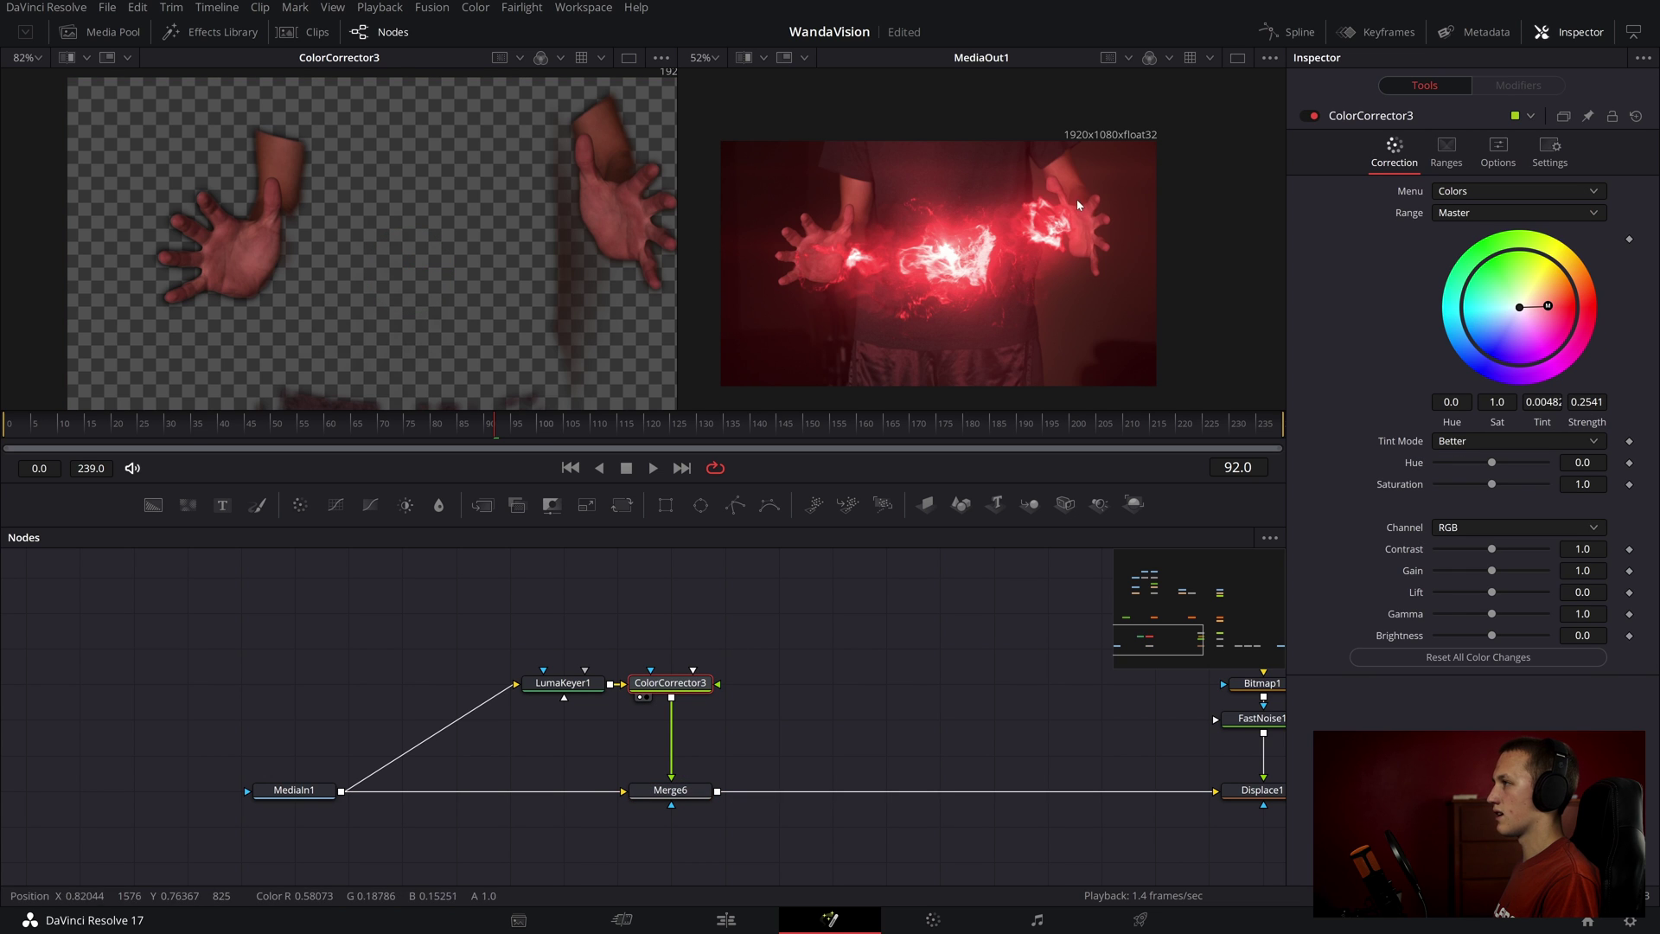
mouse_move(1546, 307)
mouse_down()
mouse_move(1578, 305)
mouse_move(1554, 307)
mouse_up()
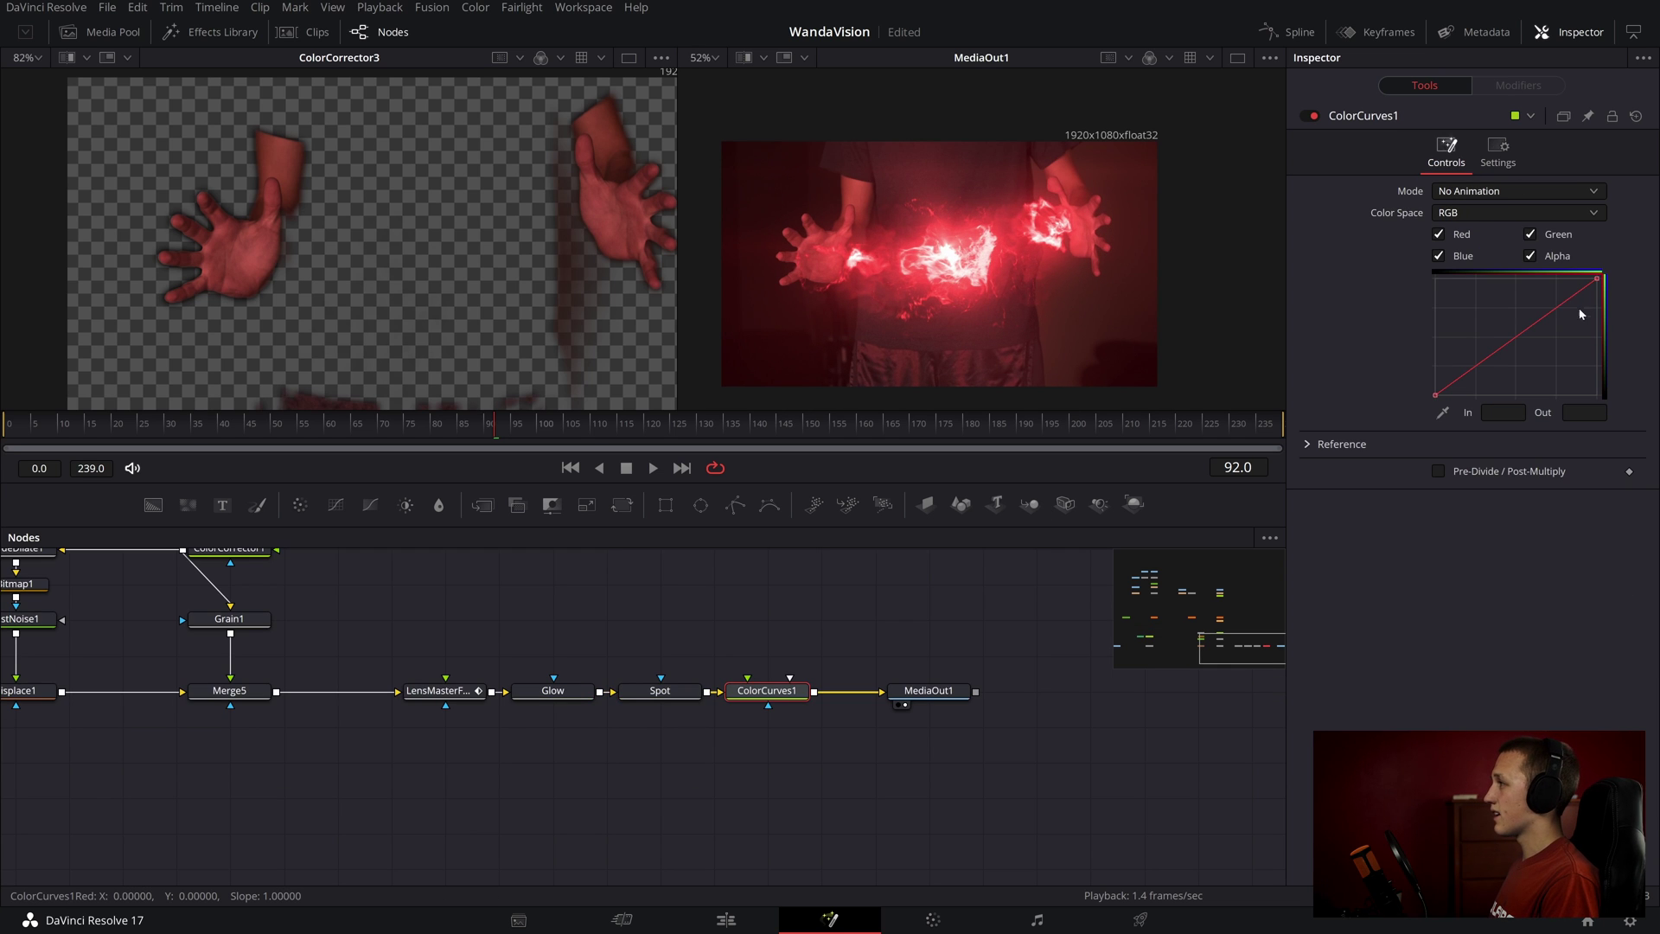
- Shape a slight S-curve in a Color Curves node after Spot, with highlights at 0.83 and shadows at 0.20 output
click(1562, 303)
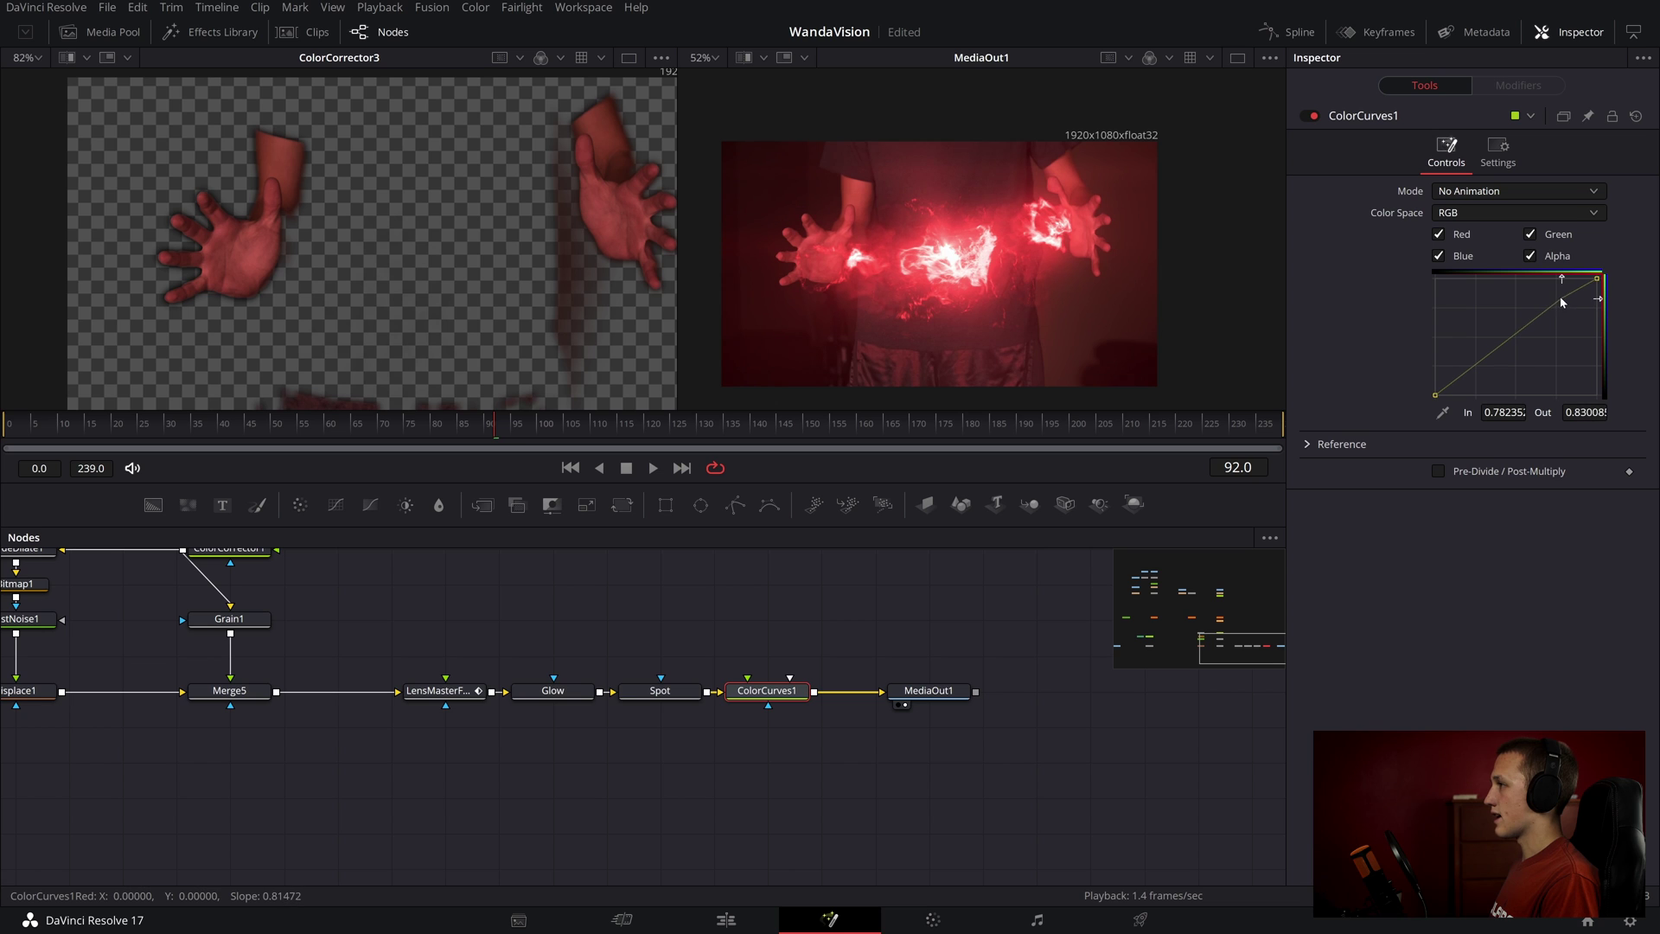
drag(1470, 368, 1473, 371)
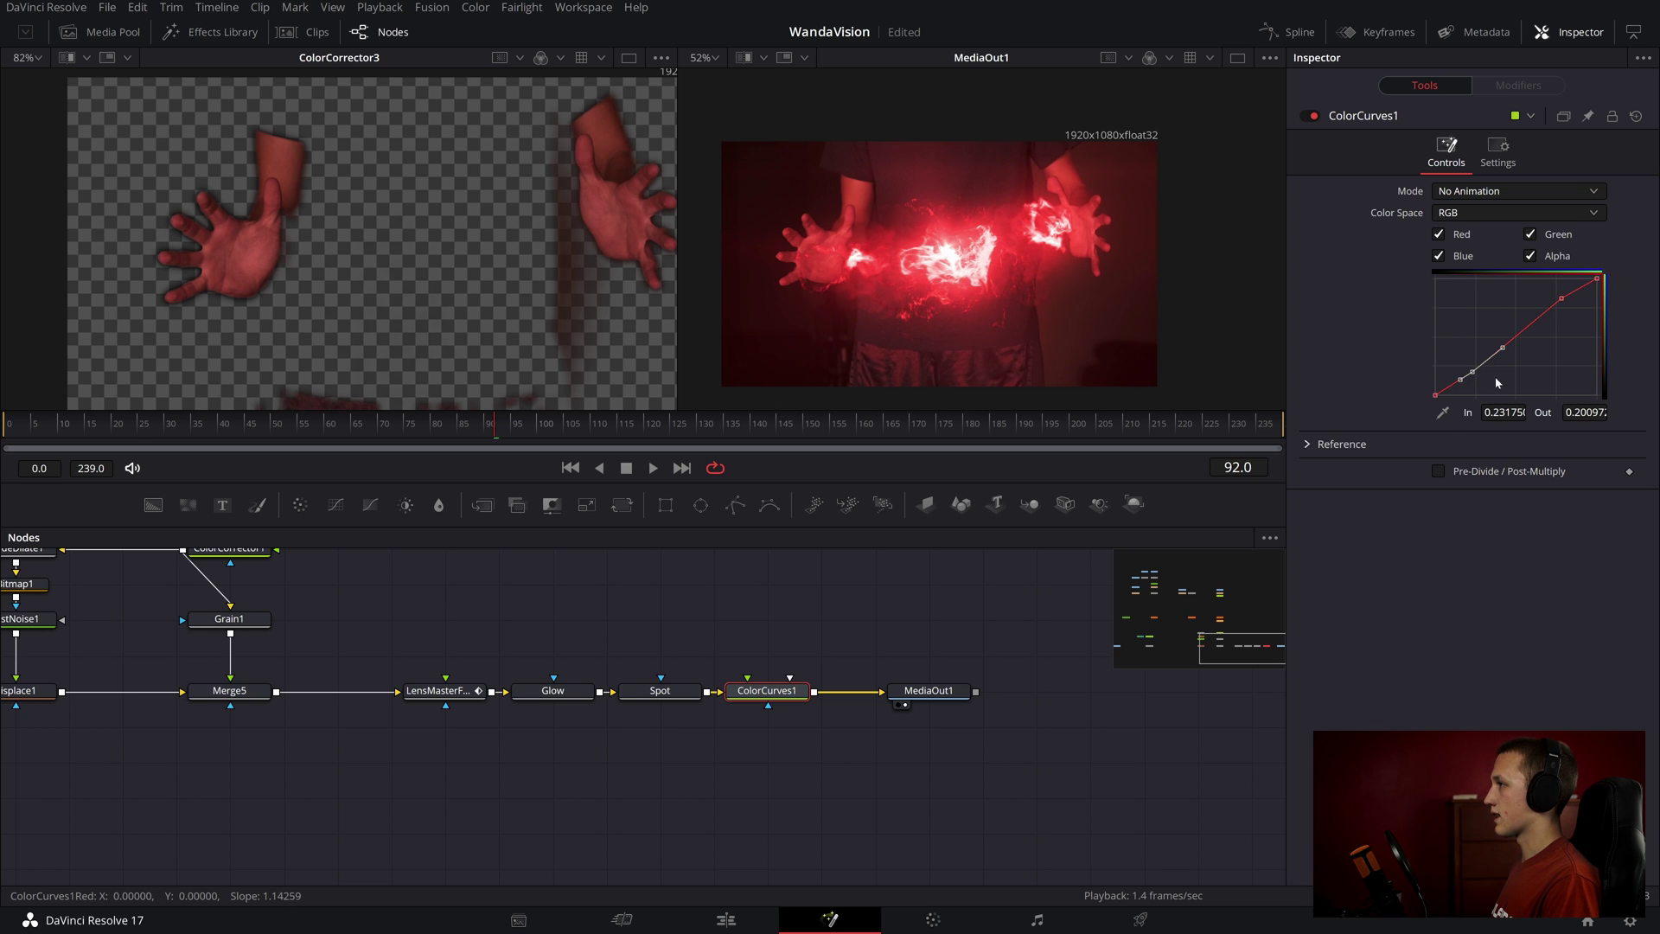
- Exclude red and green from curve editing and lift the blue shadow point to about 0.22 output
click(1439, 234)
click(1451, 257)
click(1459, 259)
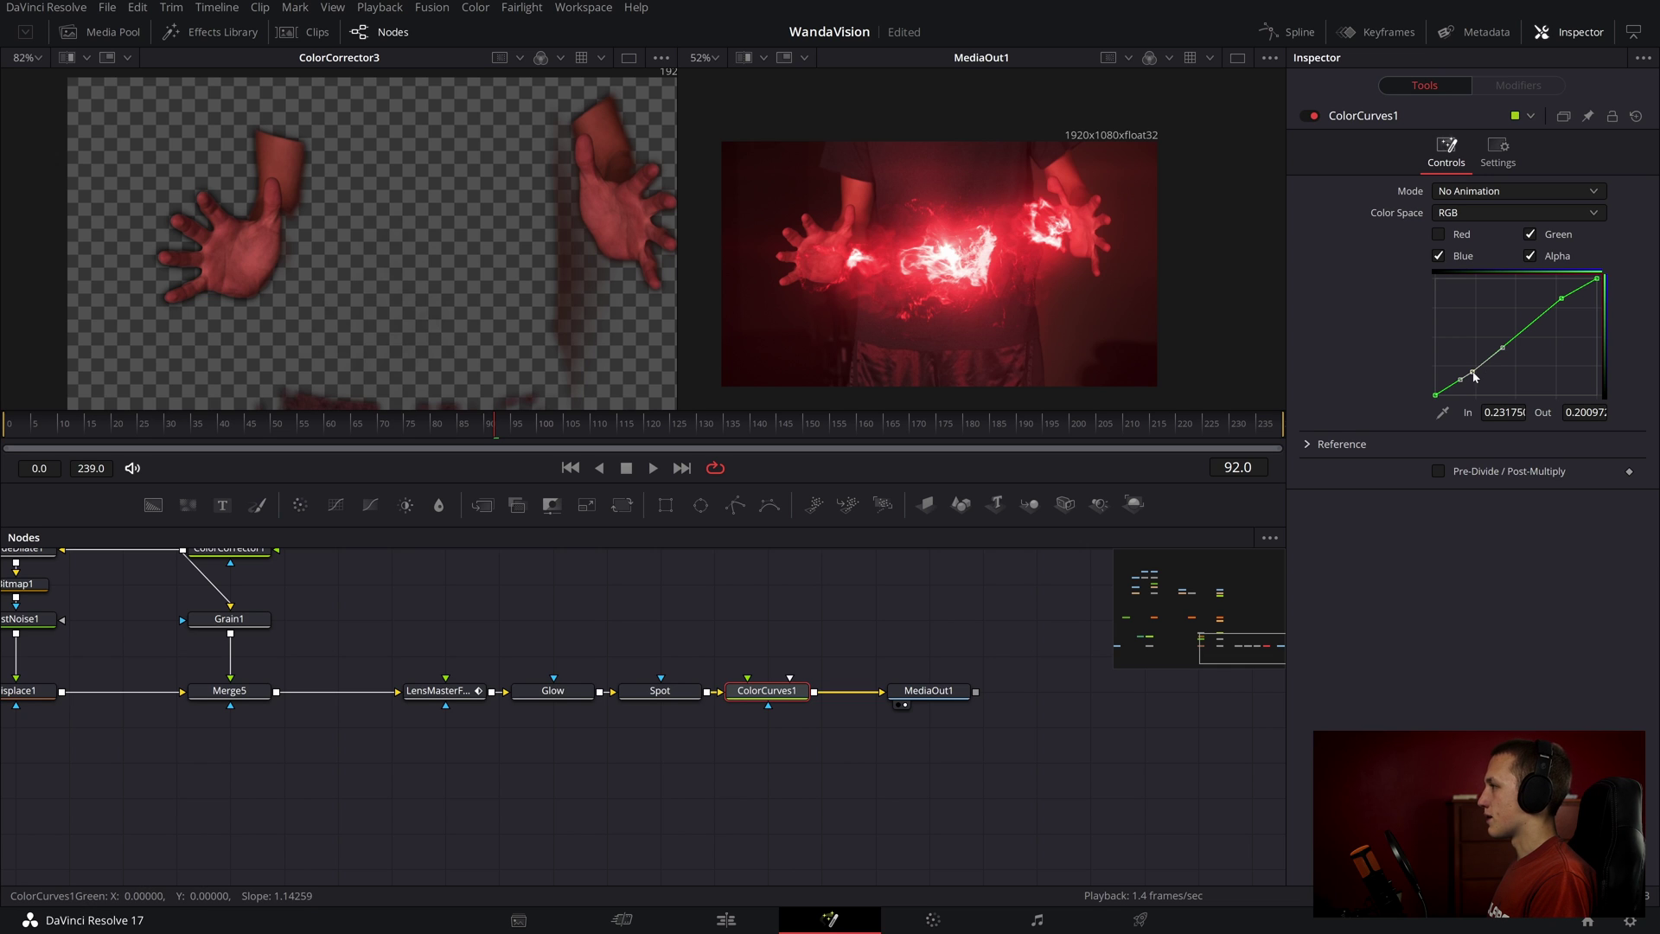
click(1543, 234)
drag(1471, 374, 1473, 378)
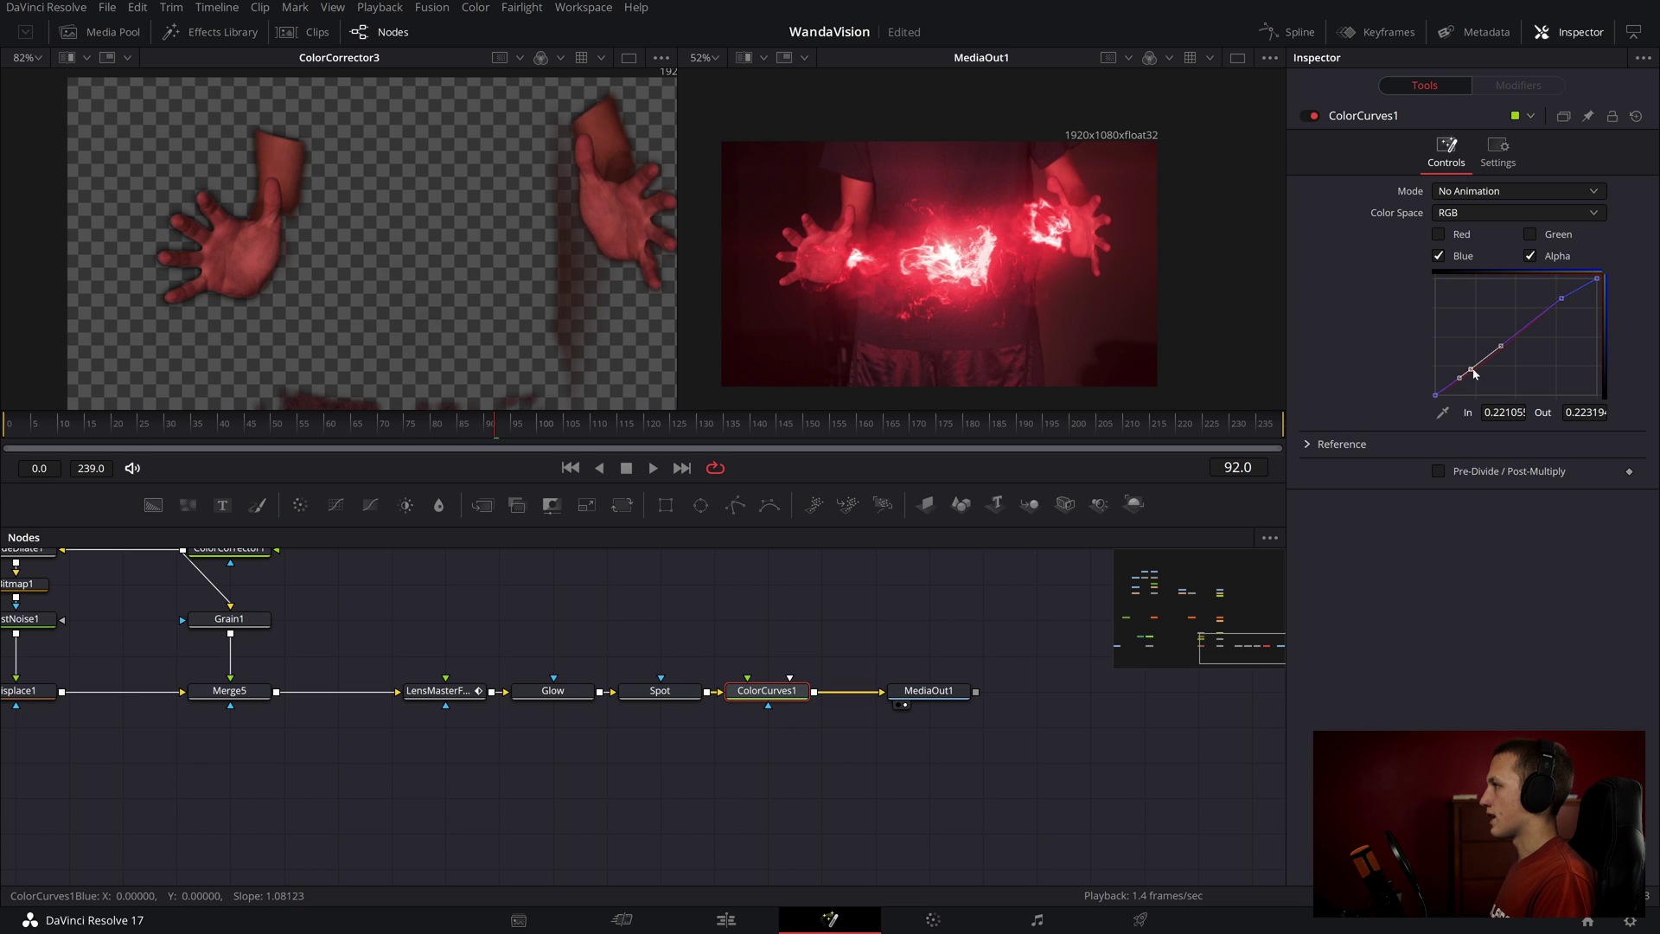
- Raise the curve's highlight point to about 0.837 for green and blue, and lower the red shadow point to about 0.186
click(1529, 234)
click(1561, 301)
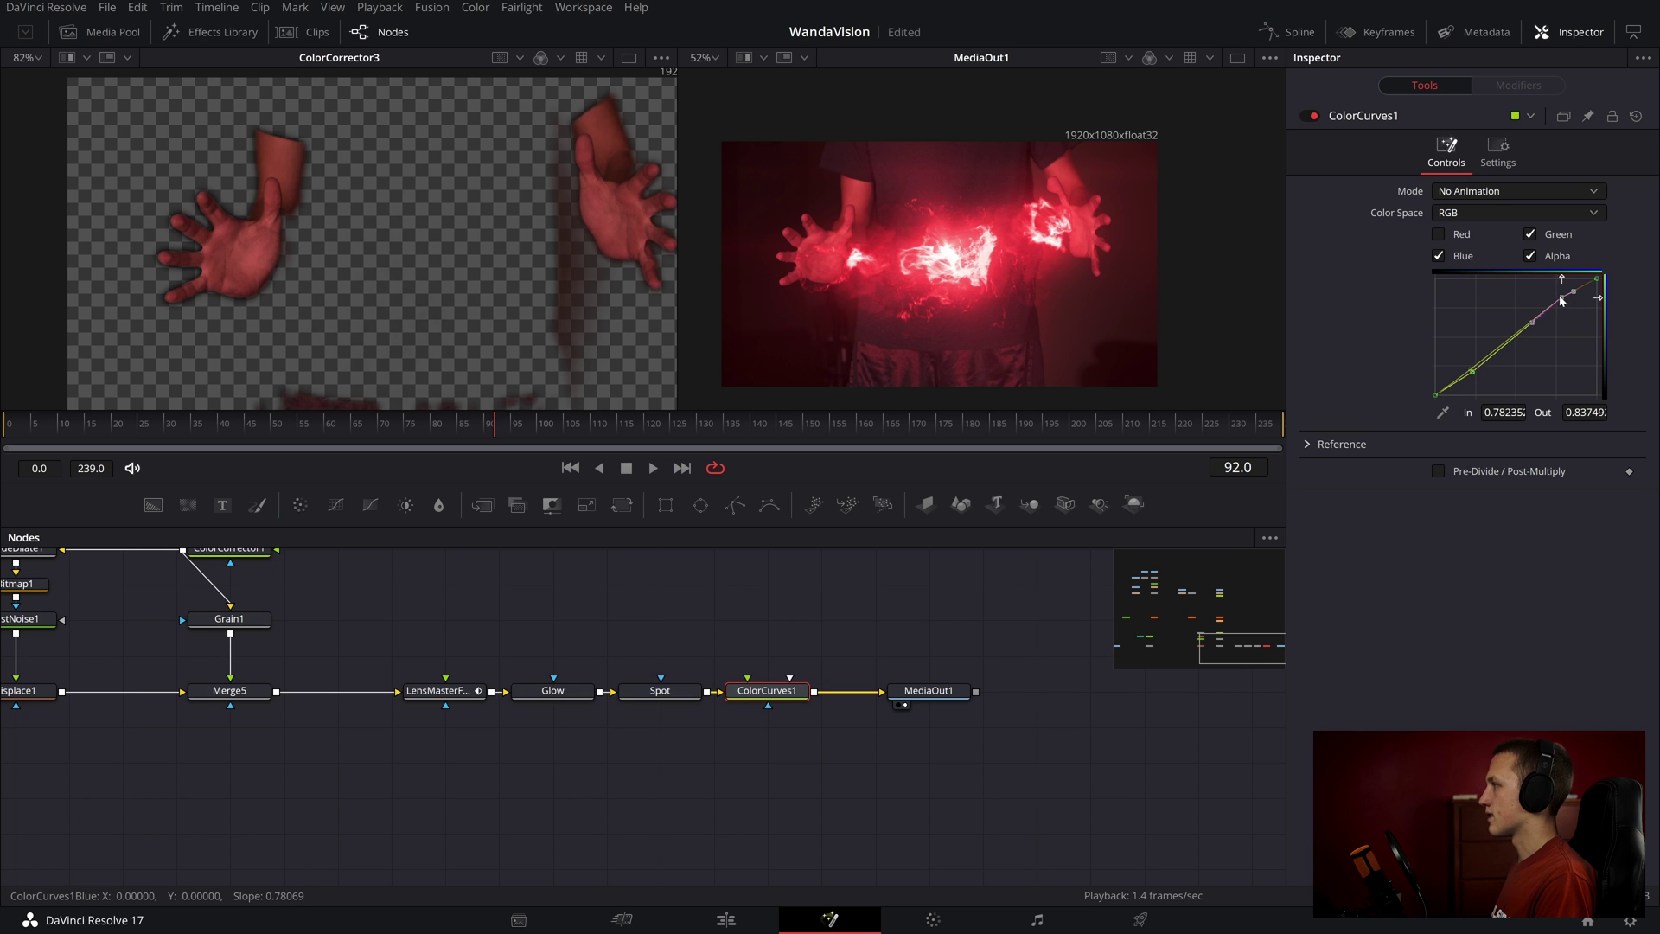
drag(1560, 296, 1560, 294)
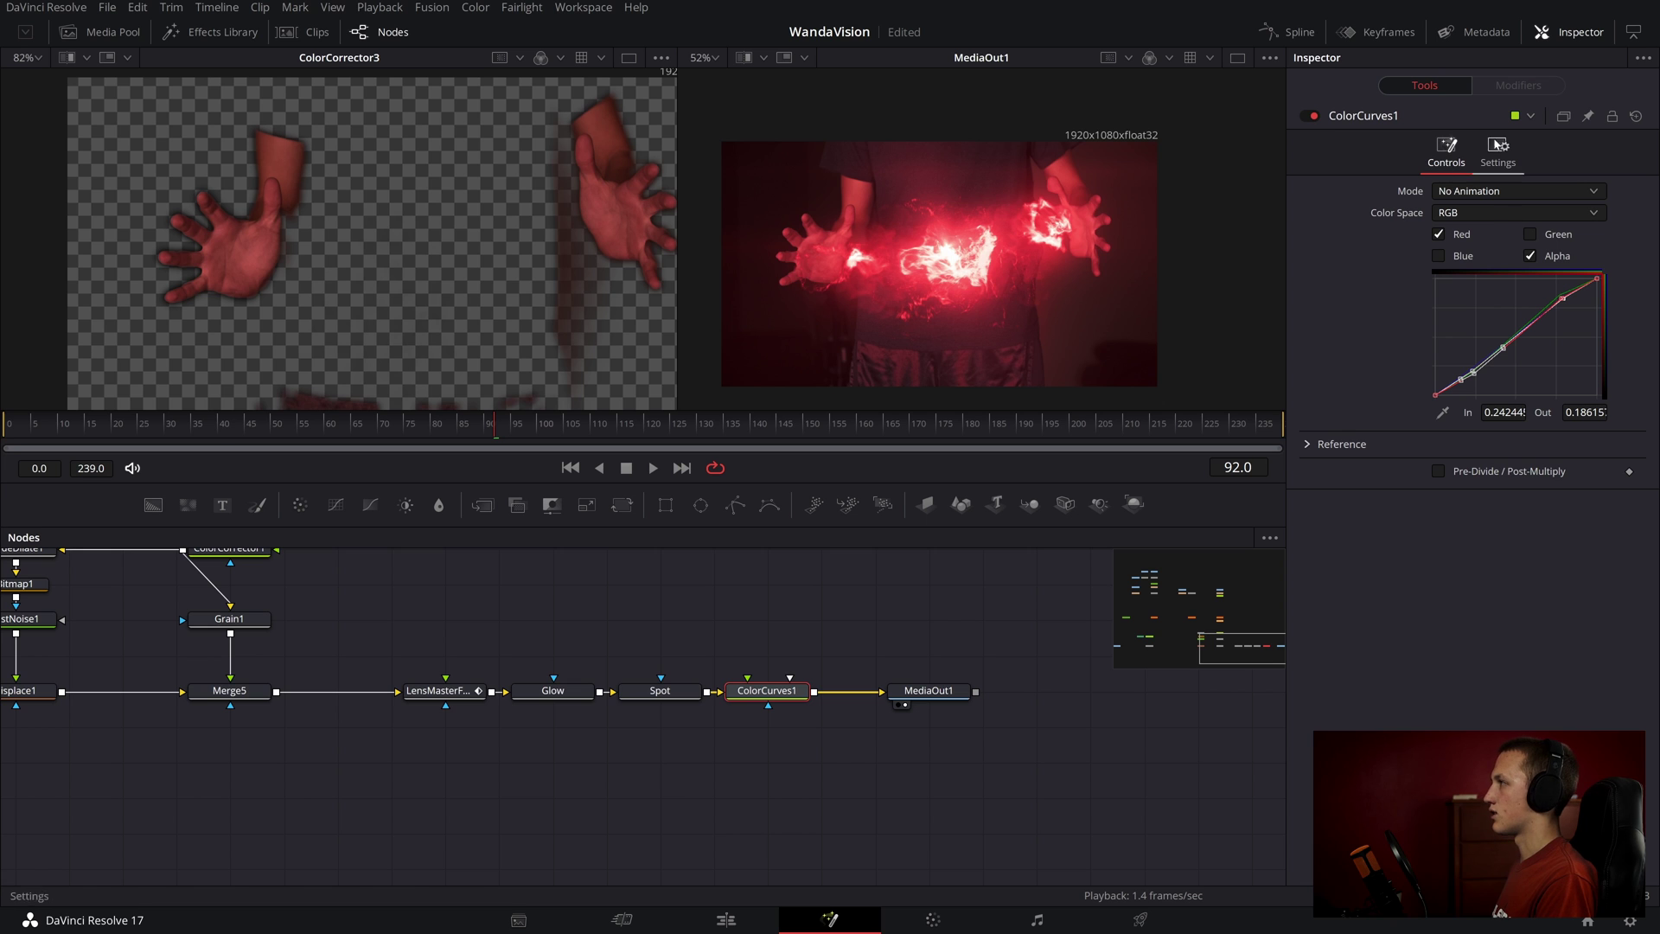
- Compare the image with the ColorCurves1 node disabled and enabled
click(1316, 118)
click(1316, 118)
click(1316, 117)
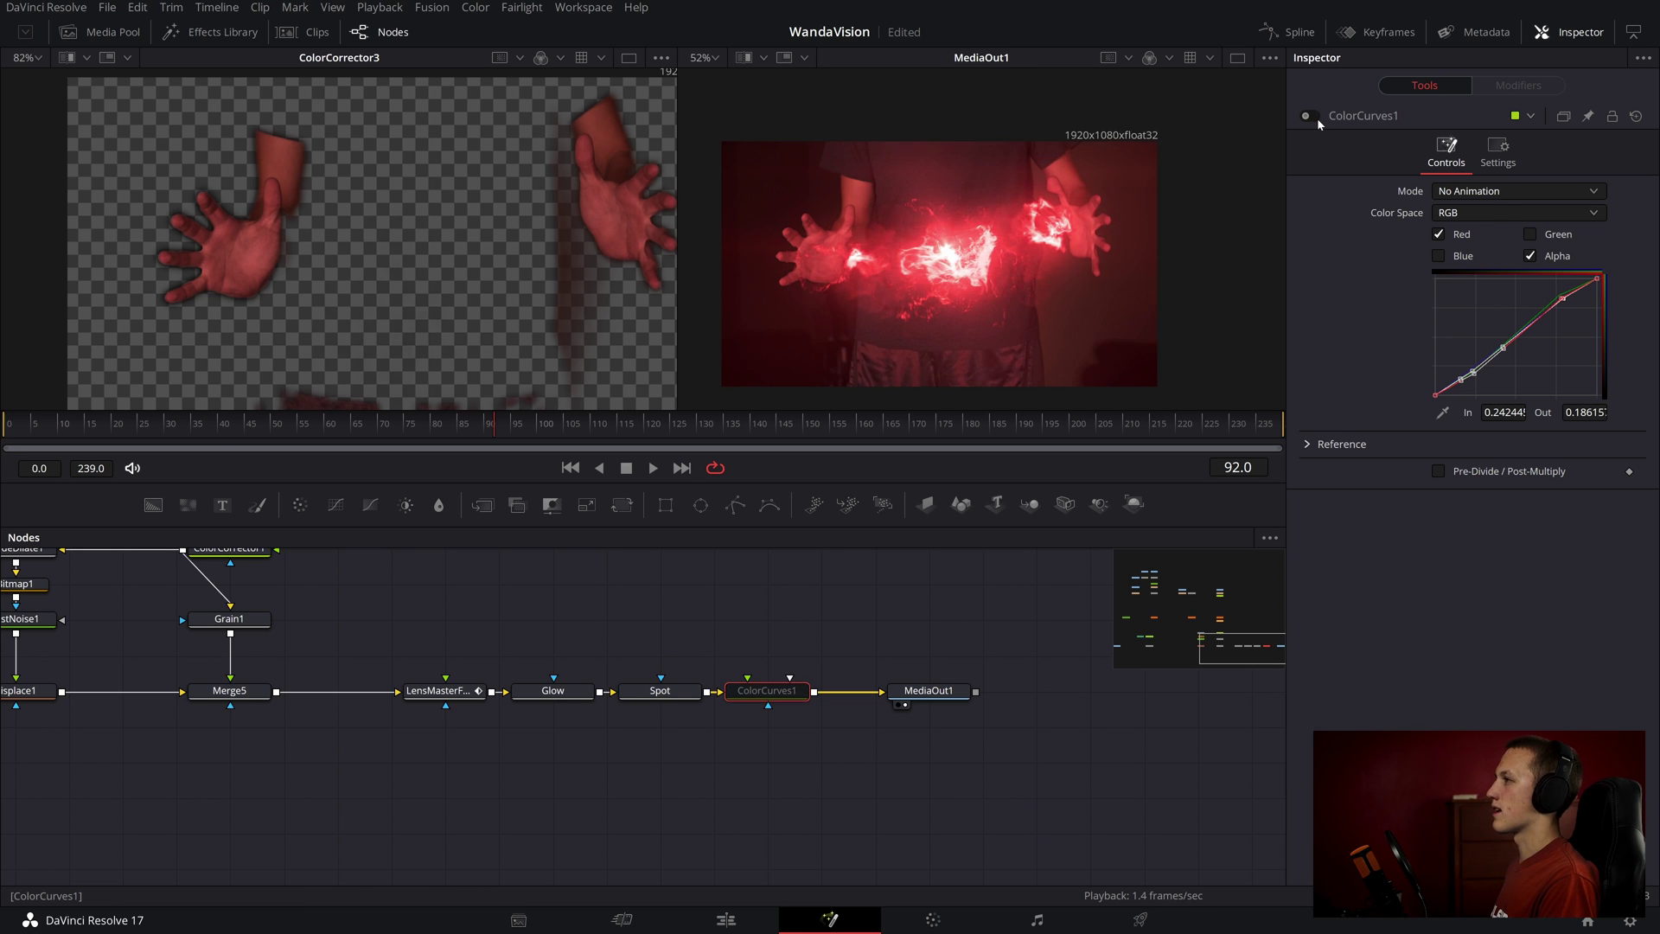